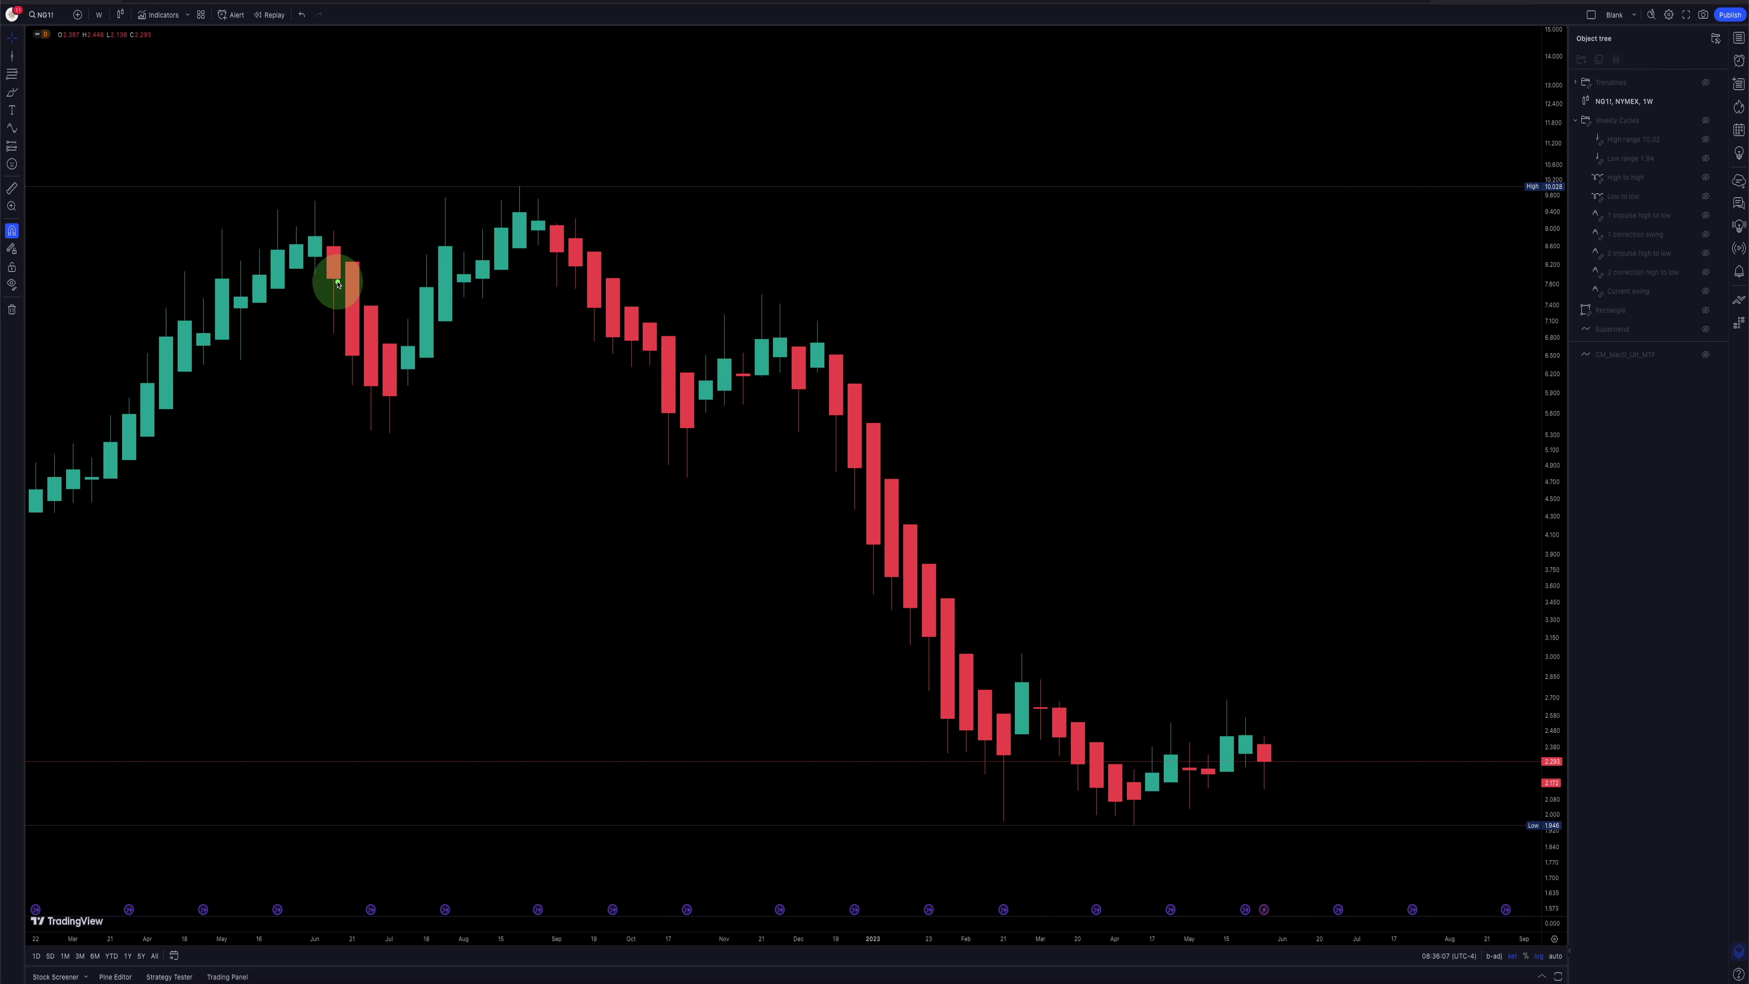
Step: Examine the weekly NG1! chart's highest high and lowest low, and the price swing between them
{"action": "left_click_drag", "start_coordinate": [332, 413], "coordinate": [396, 291]}
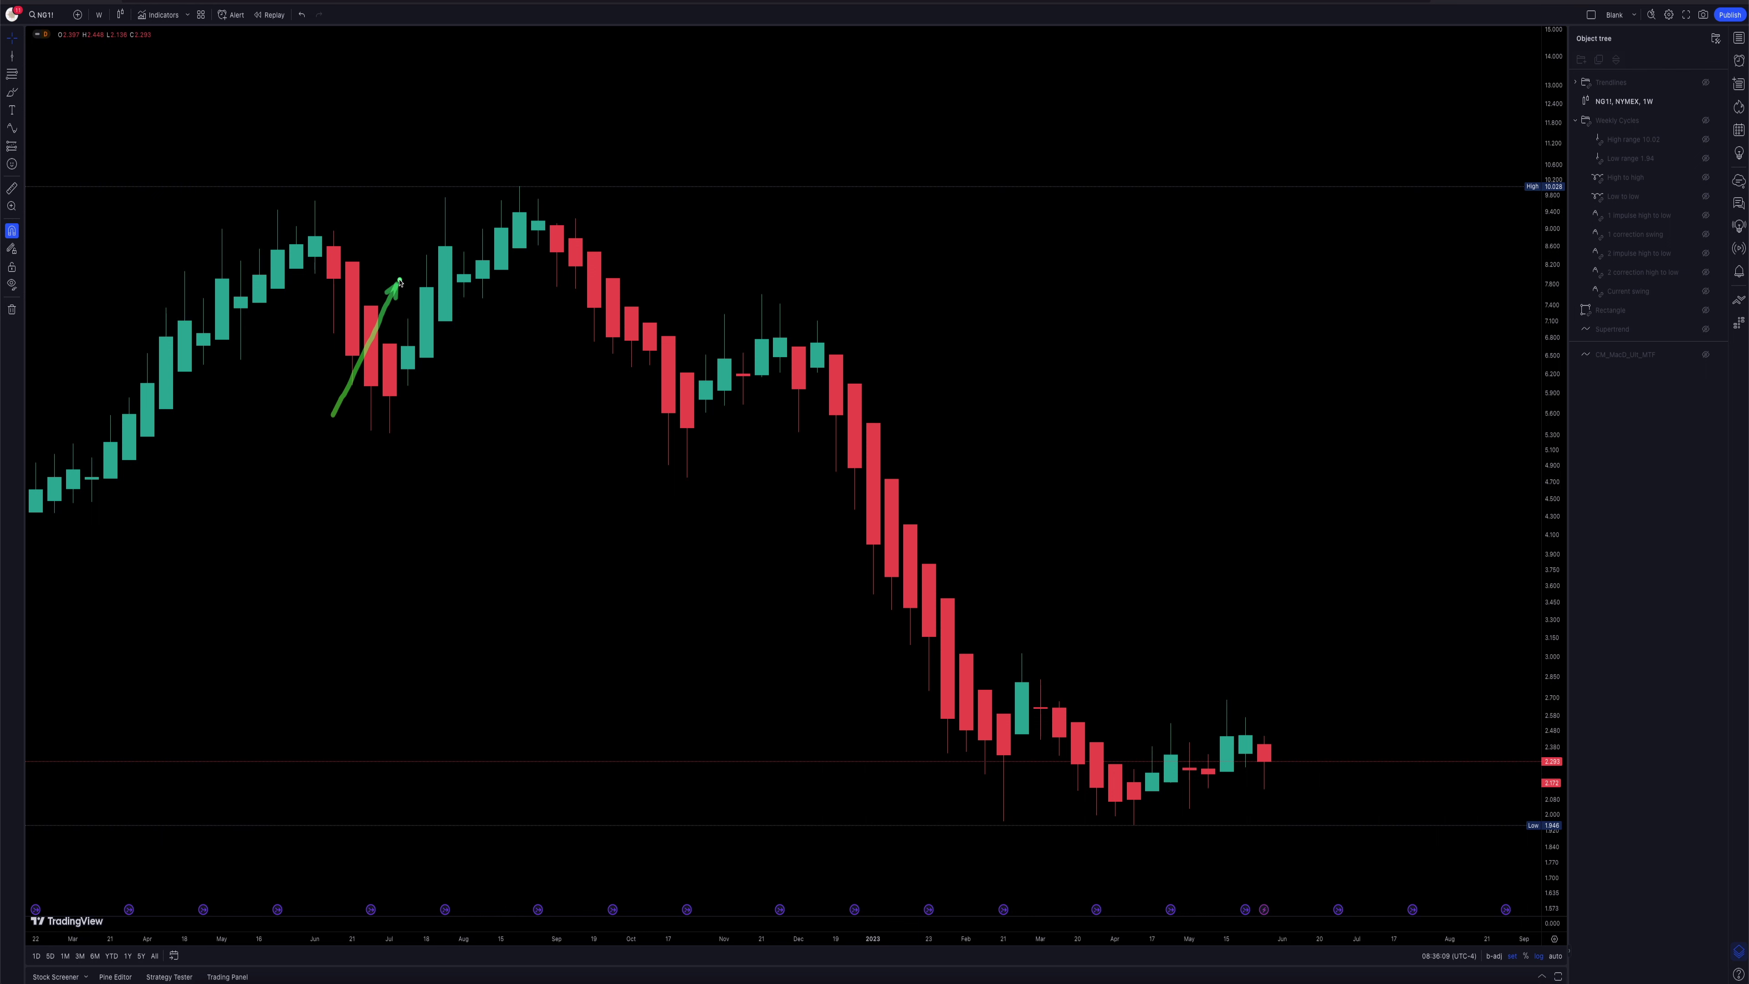
{"action": "left_click_drag", "start_coordinate": [515, 187], "coordinate": [518, 179]}
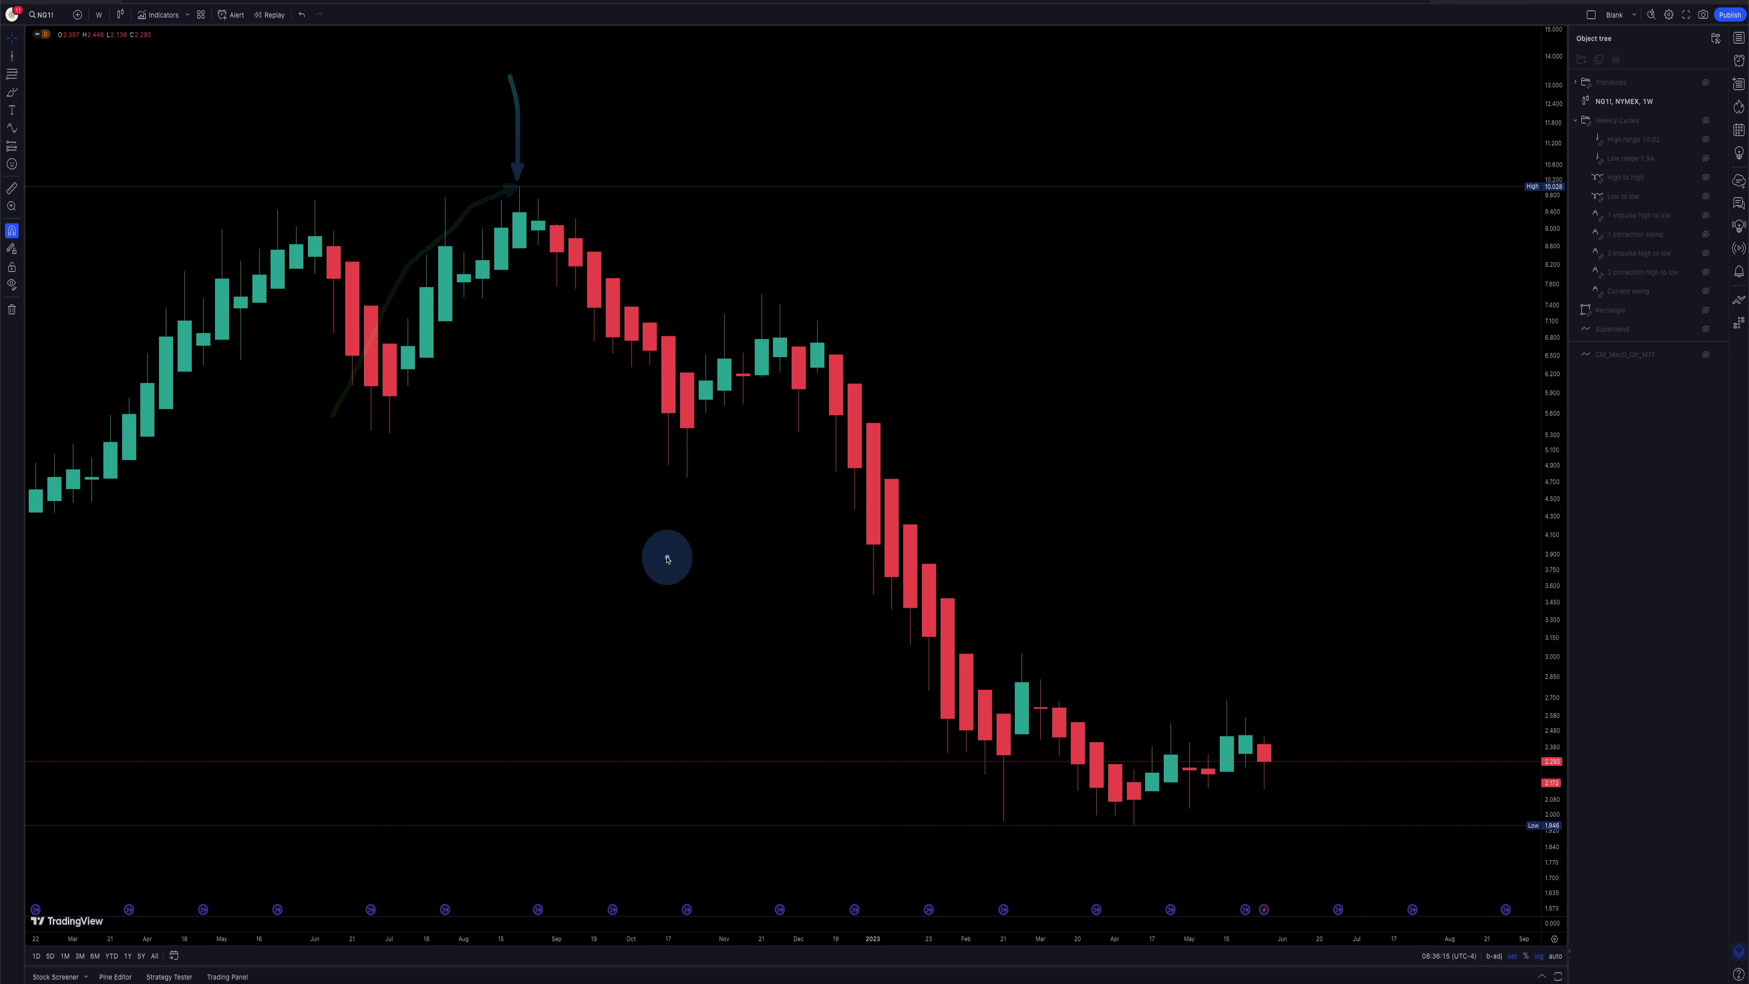
{"action": "left_click_drag", "start_coordinate": [1071, 878], "coordinate": [1133, 829]}
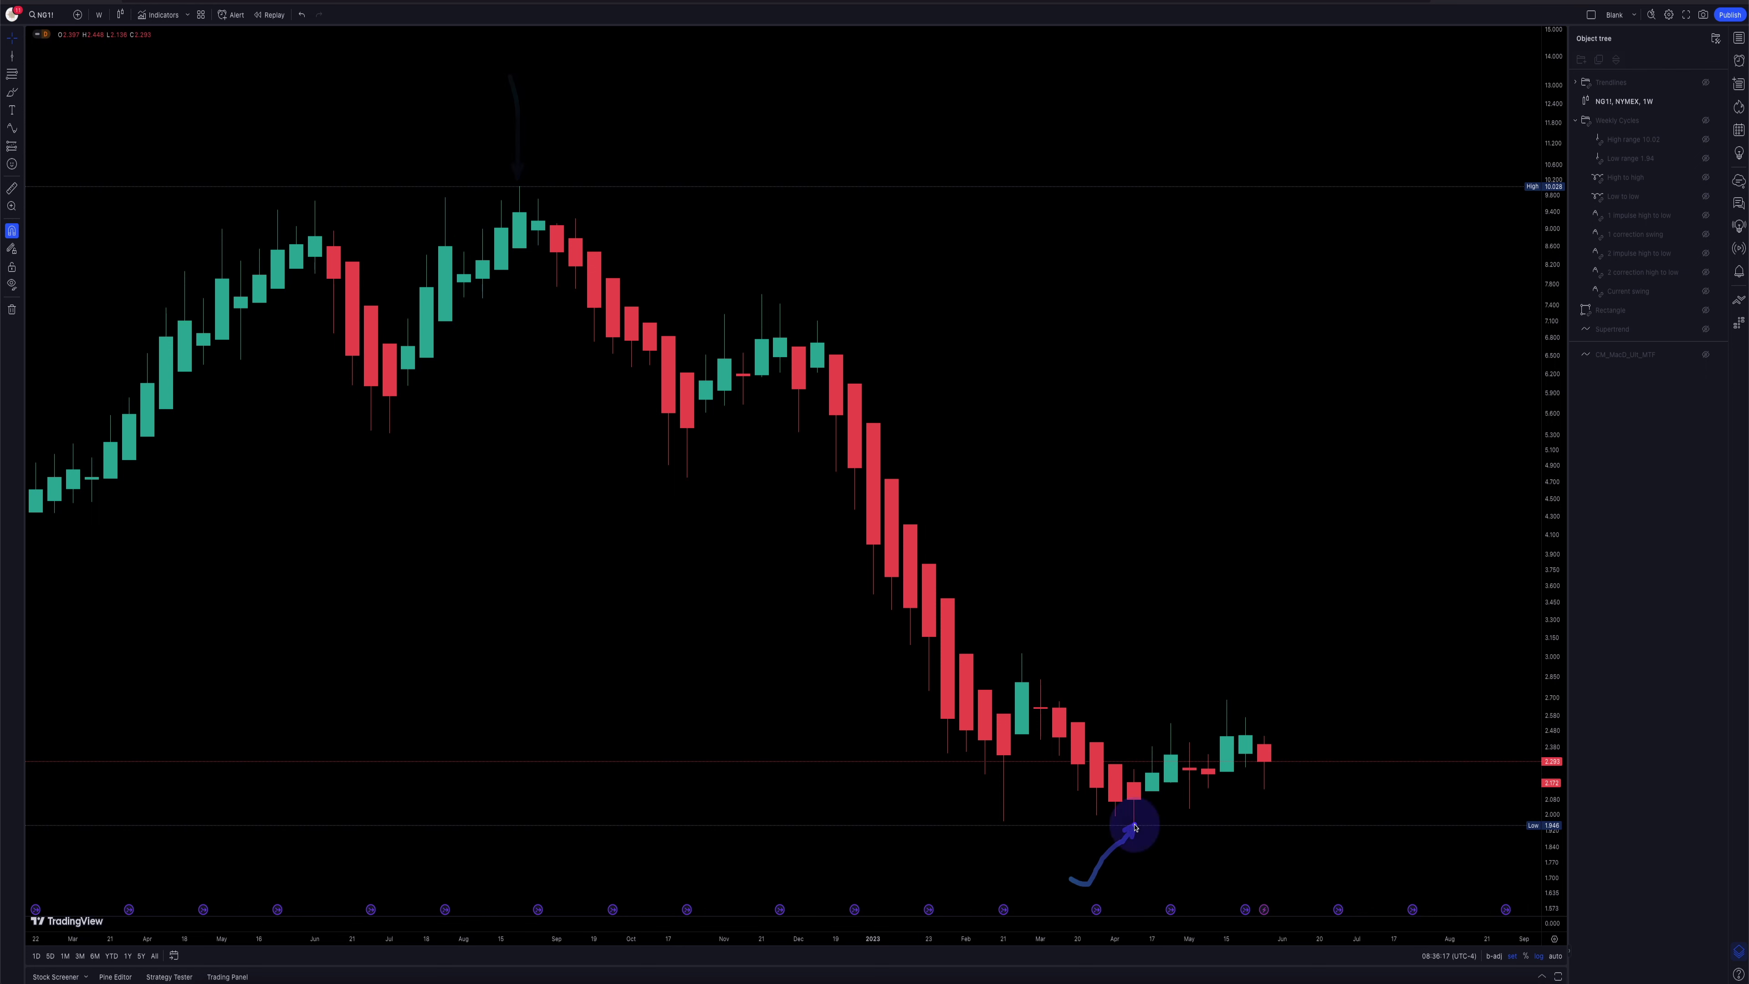
{"action": "mouse_move", "coordinate": [489, 175]}
{"action": "left_mouse_down"}
{"action": "mouse_move", "coordinate": [487, 258]}
{"action": "mouse_move", "coordinate": [710, 750]}
{"action": "mouse_move", "coordinate": [1112, 875]}
{"action": "left_mouse_up"}
{"action": "mouse_move", "coordinate": [1162, 868]}
{"action": "left_mouse_down"}
{"action": "mouse_move", "coordinate": [1328, 462]}
{"action": "mouse_move", "coordinate": [763, 224]}
{"action": "mouse_move", "coordinate": [470, 202]}
{"action": "left_mouse_up"}
{"action": "mouse_move", "coordinate": [468, 335]}
{"action": "left_mouse_down"}
{"action": "mouse_move", "coordinate": [272, 294]}
{"action": "mouse_move", "coordinate": [41, 408]}
{"action": "left_mouse_up"}
{"action": "left_click_drag", "start_coordinate": [367, 89], "coordinate": [496, 179]}
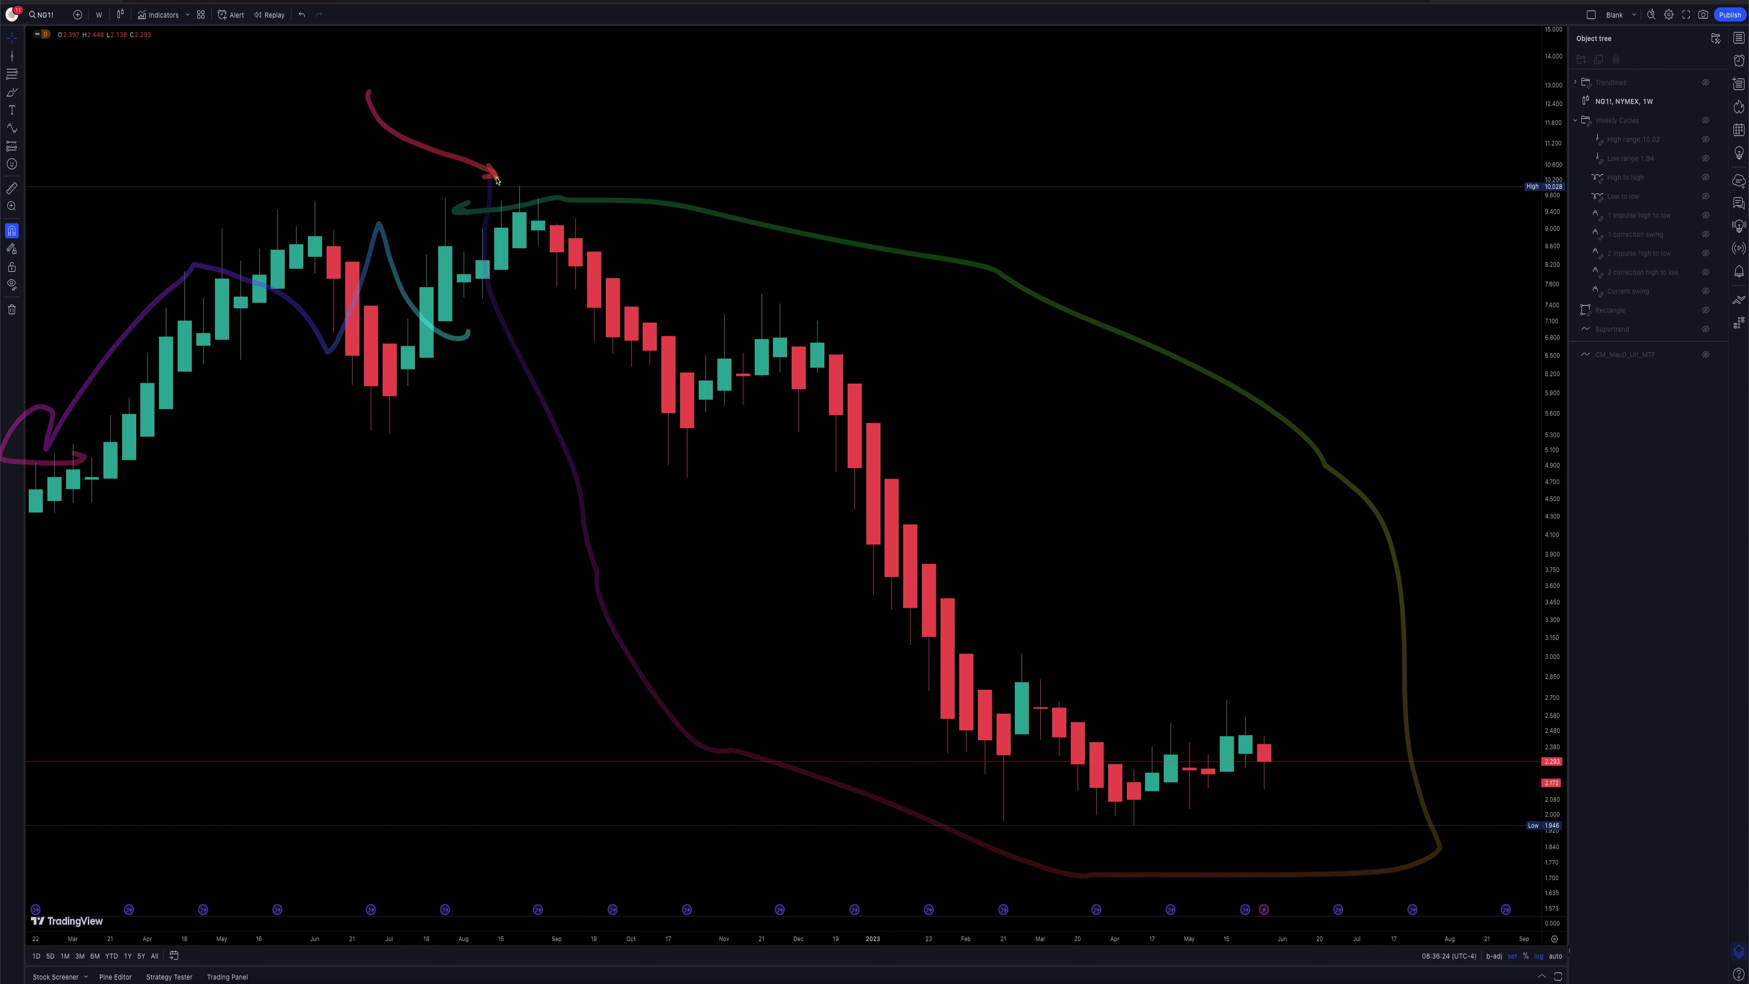
{"action": "left_click_drag", "start_coordinate": [1097, 881], "coordinate": [1125, 835]}
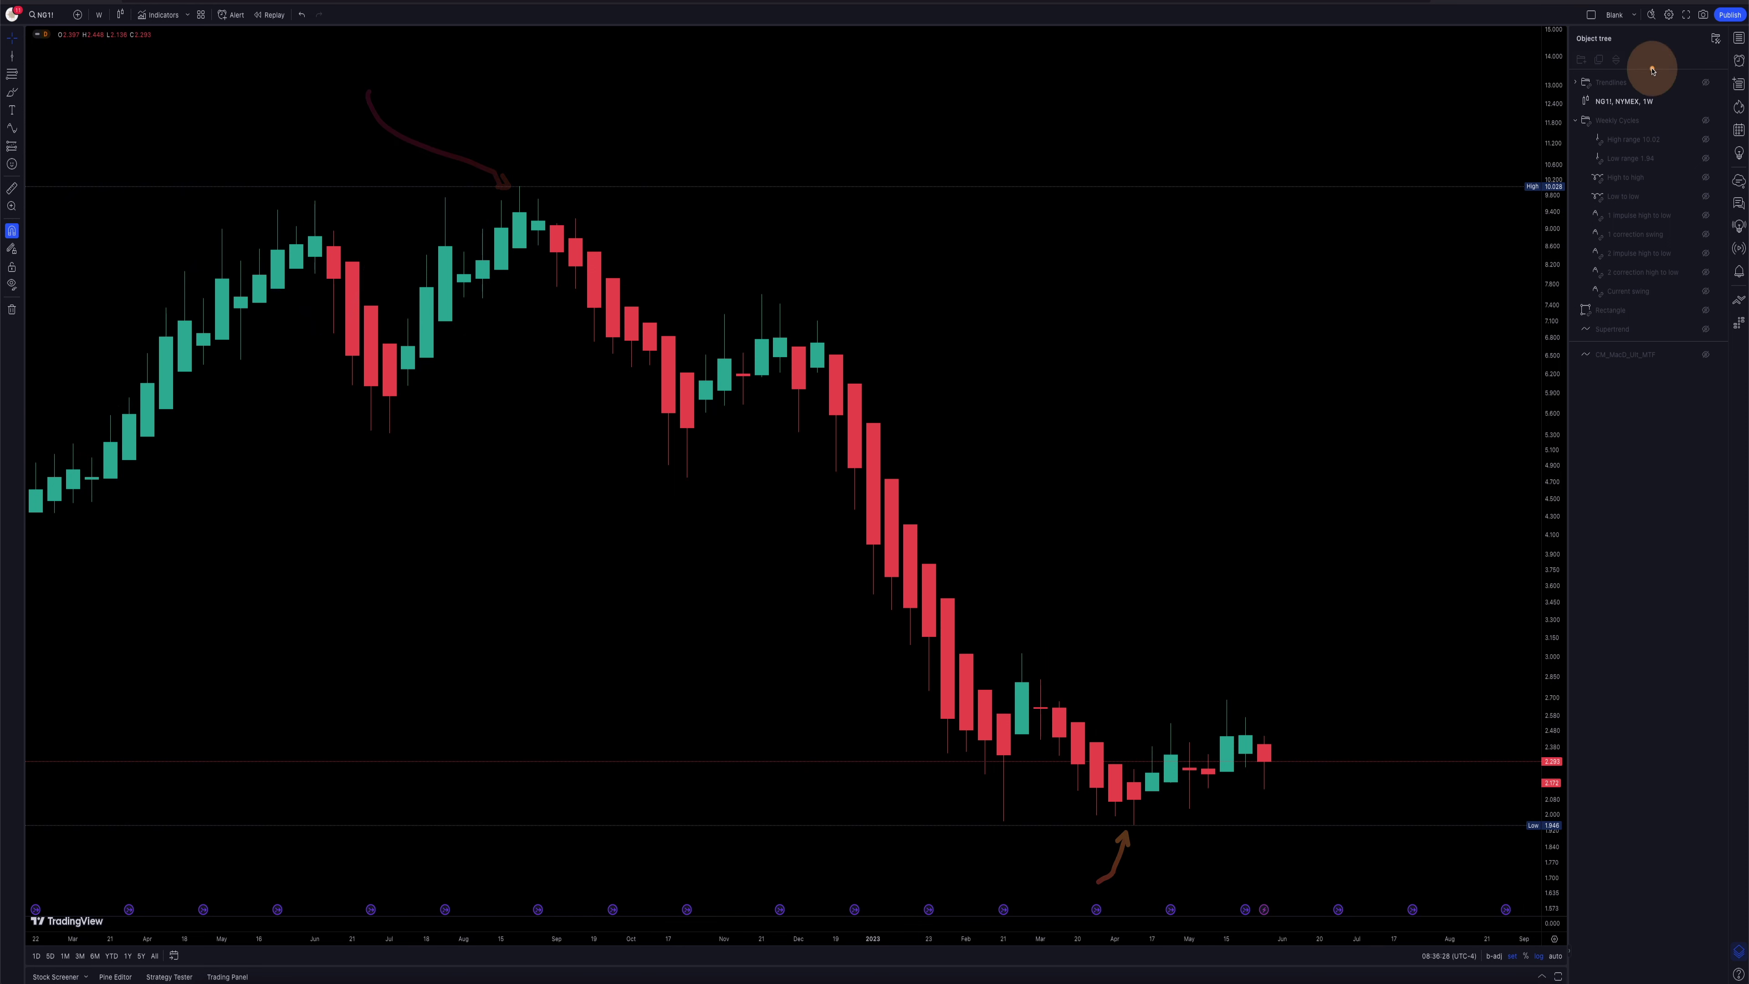
Step: Review the available line tools for Vertical Line and the cycle tools for Time Cycles and Sine Line
{"action": "left_click", "coordinate": [21, 58]}
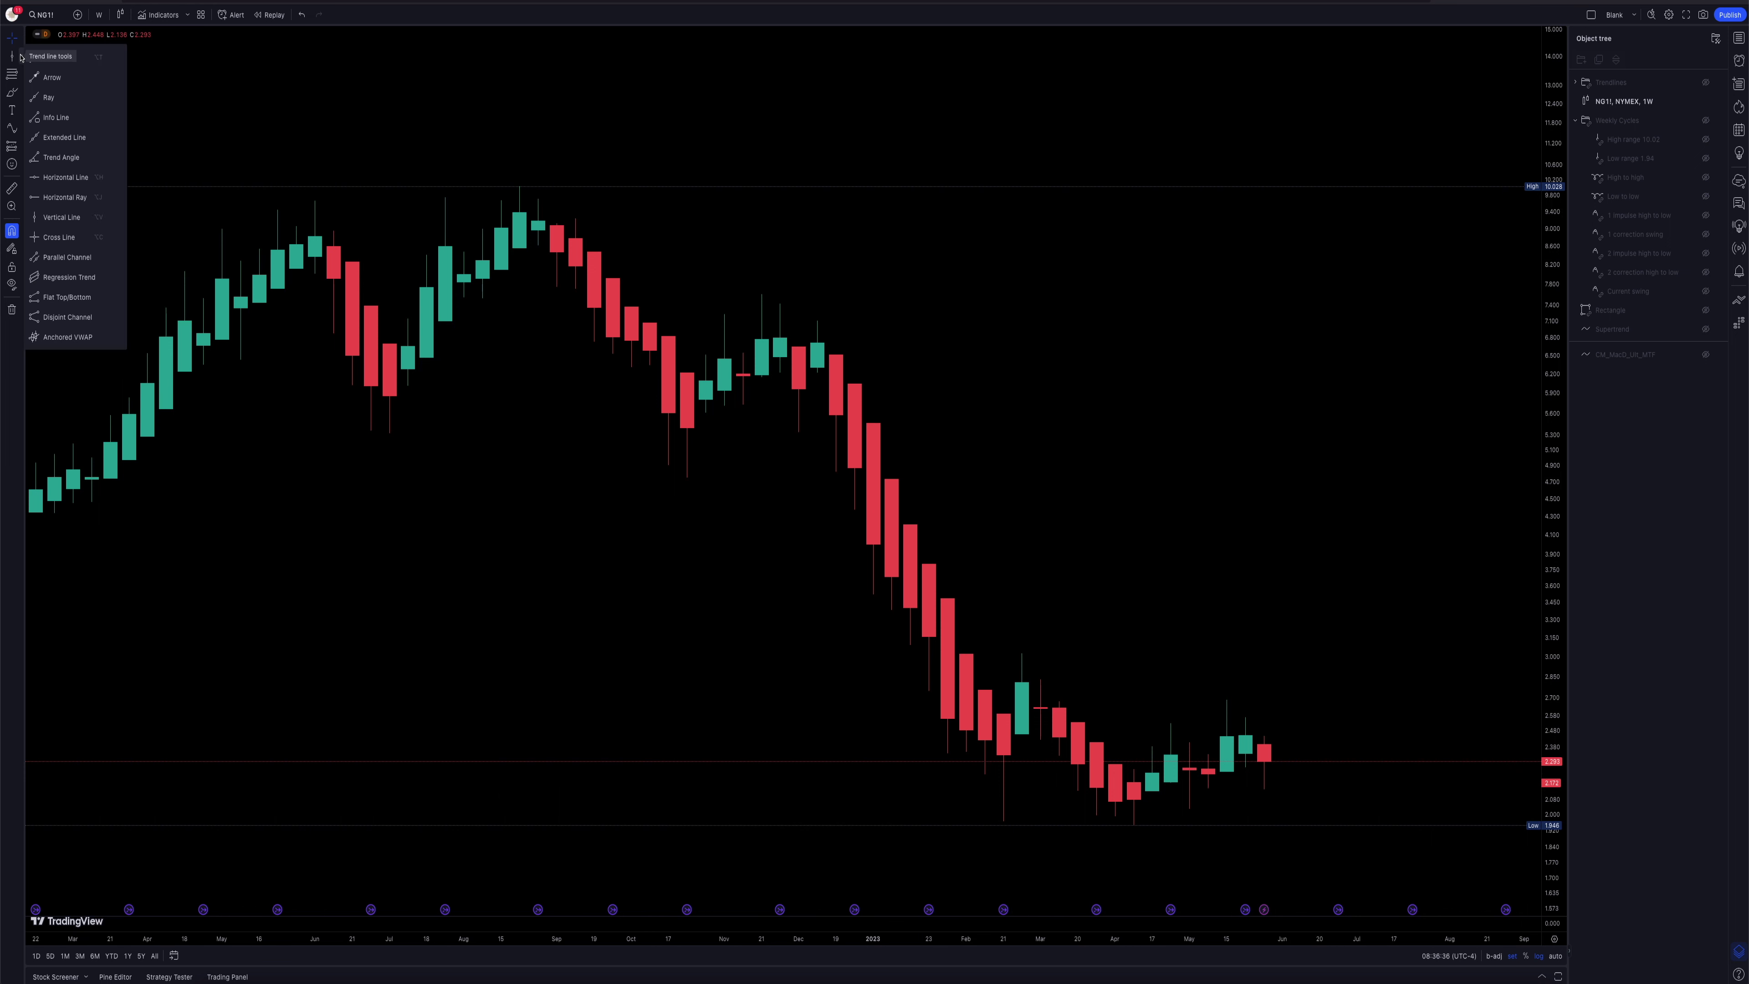
{"action": "left_click_drag", "start_coordinate": [281, 226], "coordinate": [78, 219]}
{"action": "left_click", "coordinate": [156, 94]}
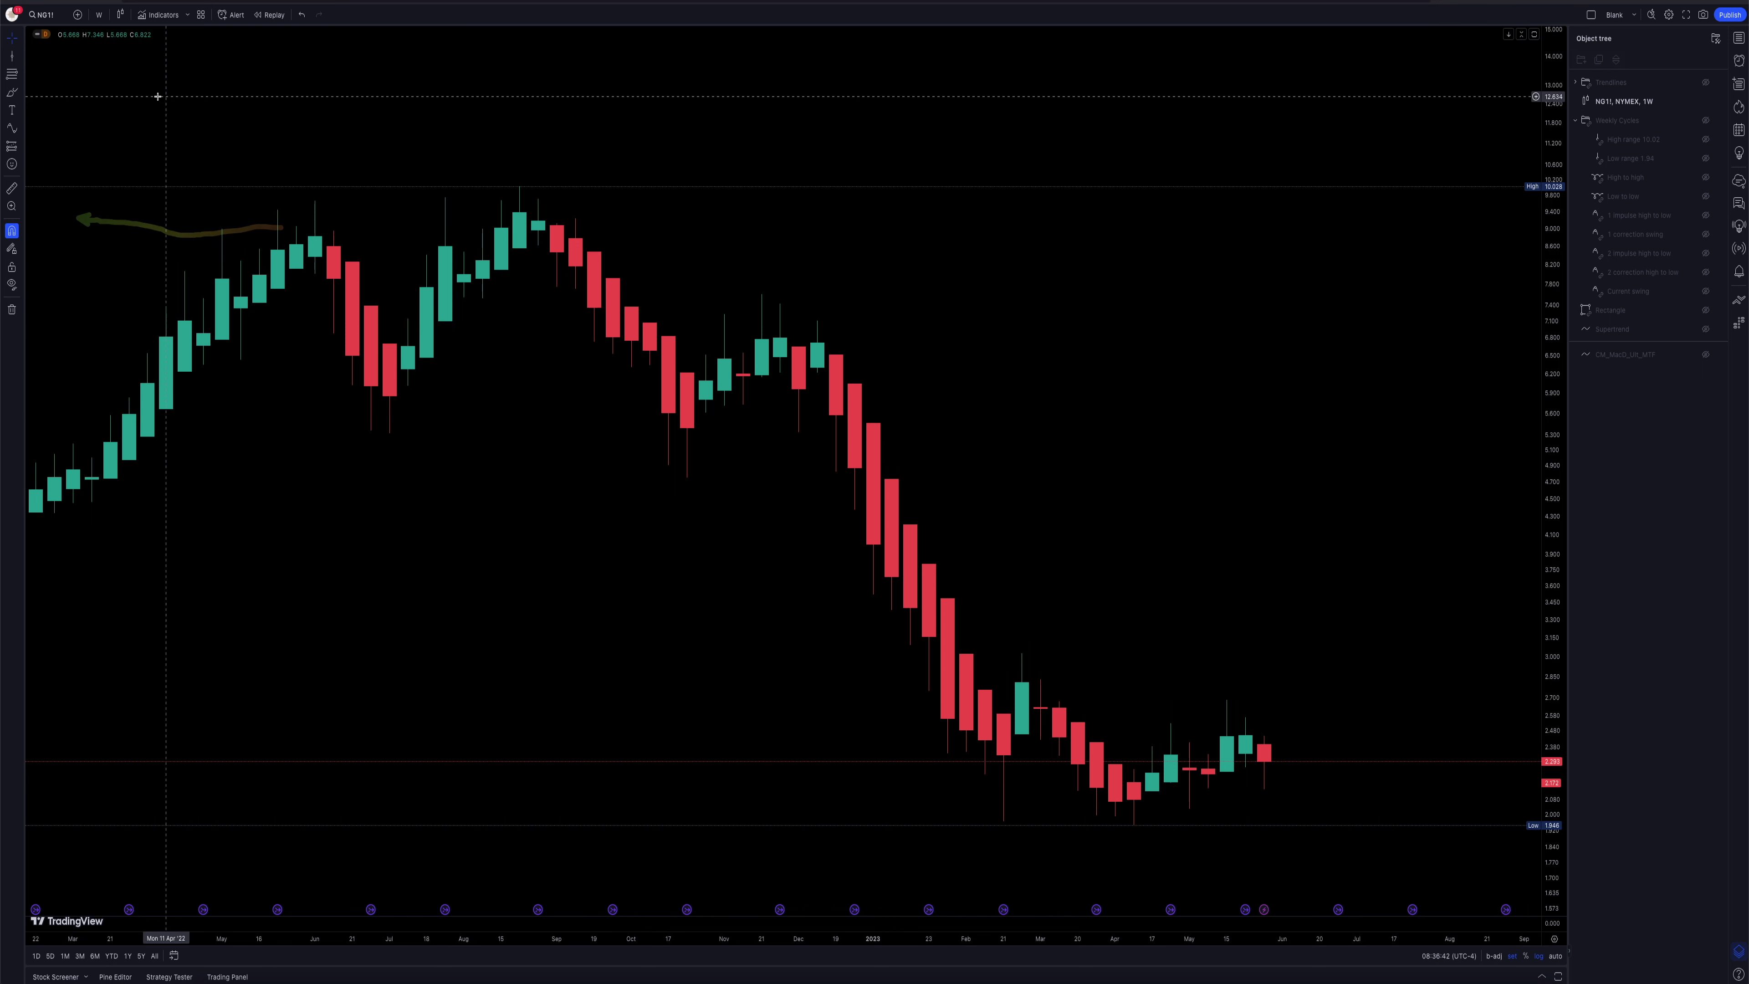
{"action": "left_click", "coordinate": [22, 129]}
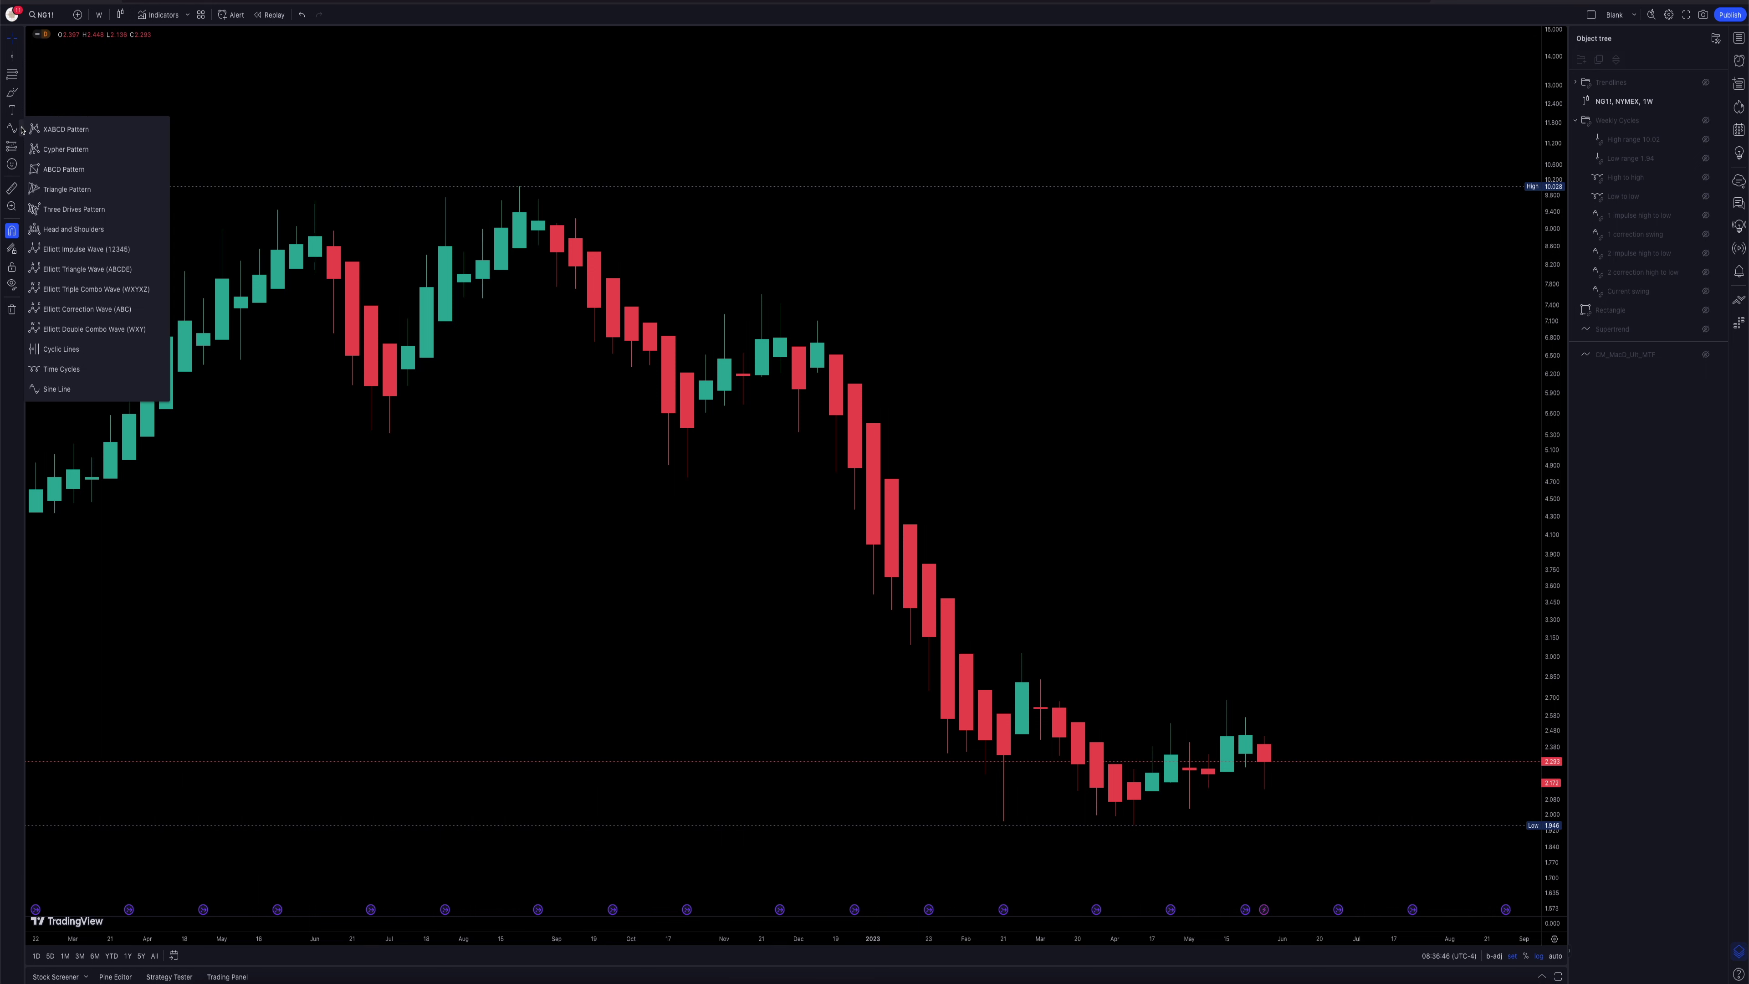
{"action": "left_click_drag", "start_coordinate": [414, 452], "coordinate": [319, 420]}
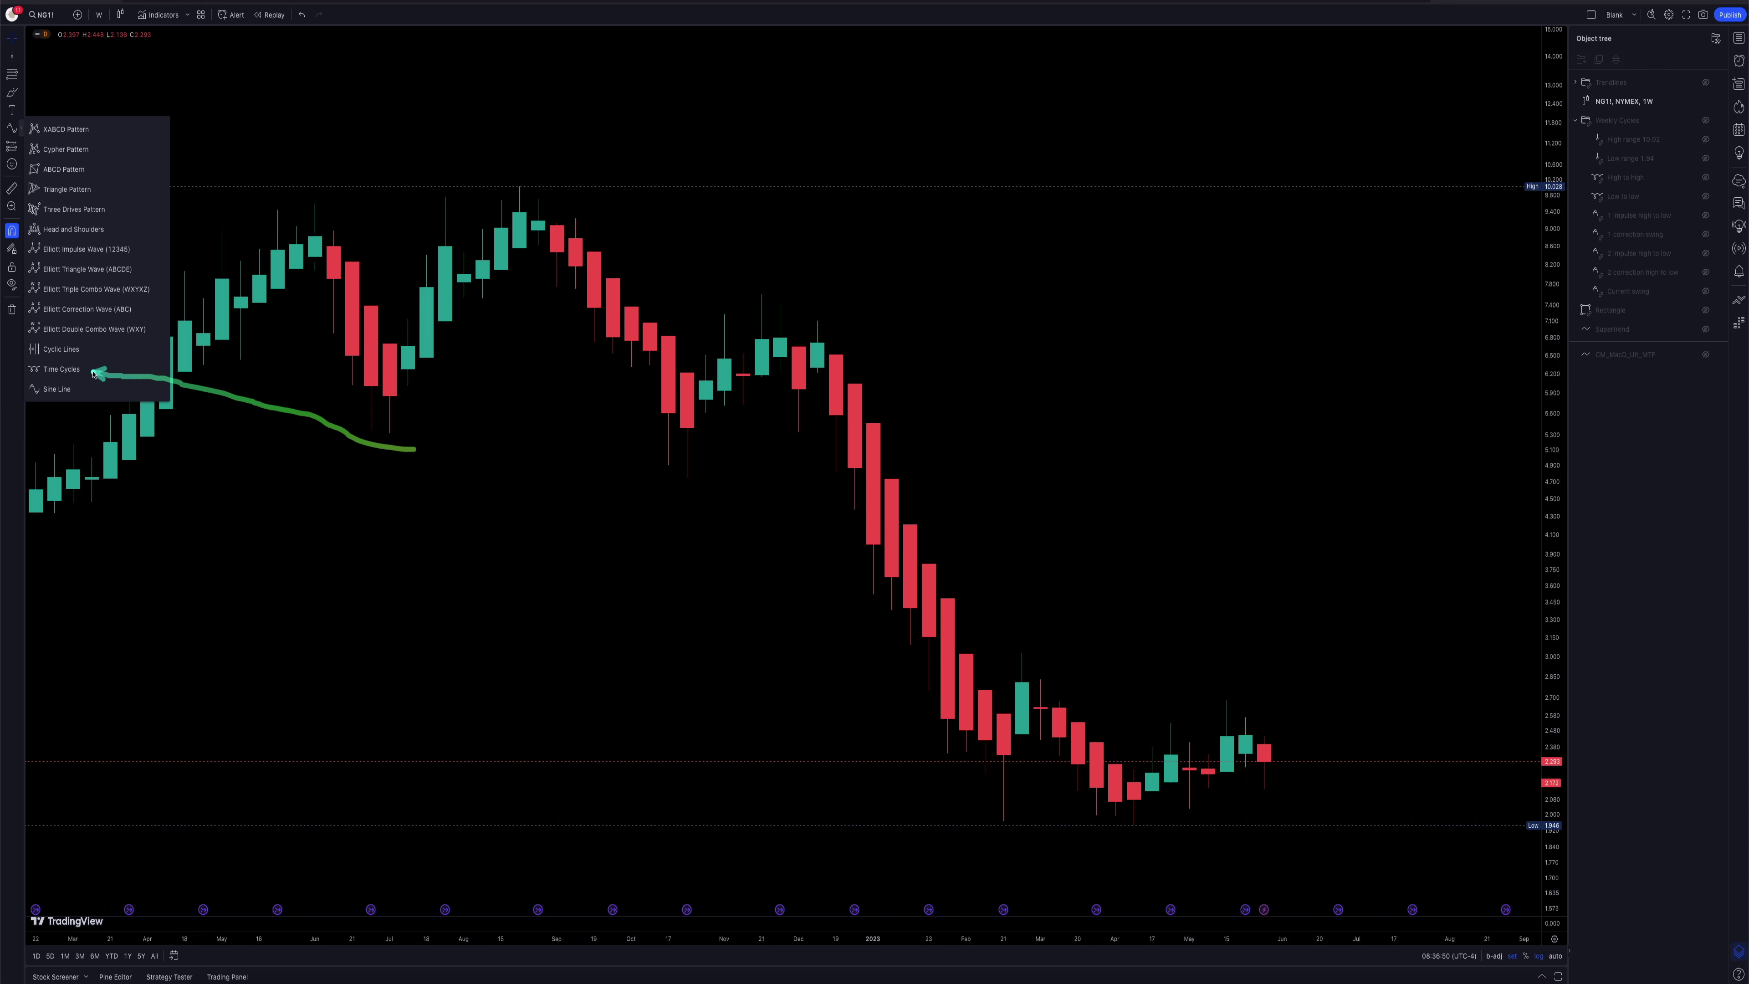
{"action": "left_click_drag", "start_coordinate": [130, 532], "coordinate": [77, 424]}
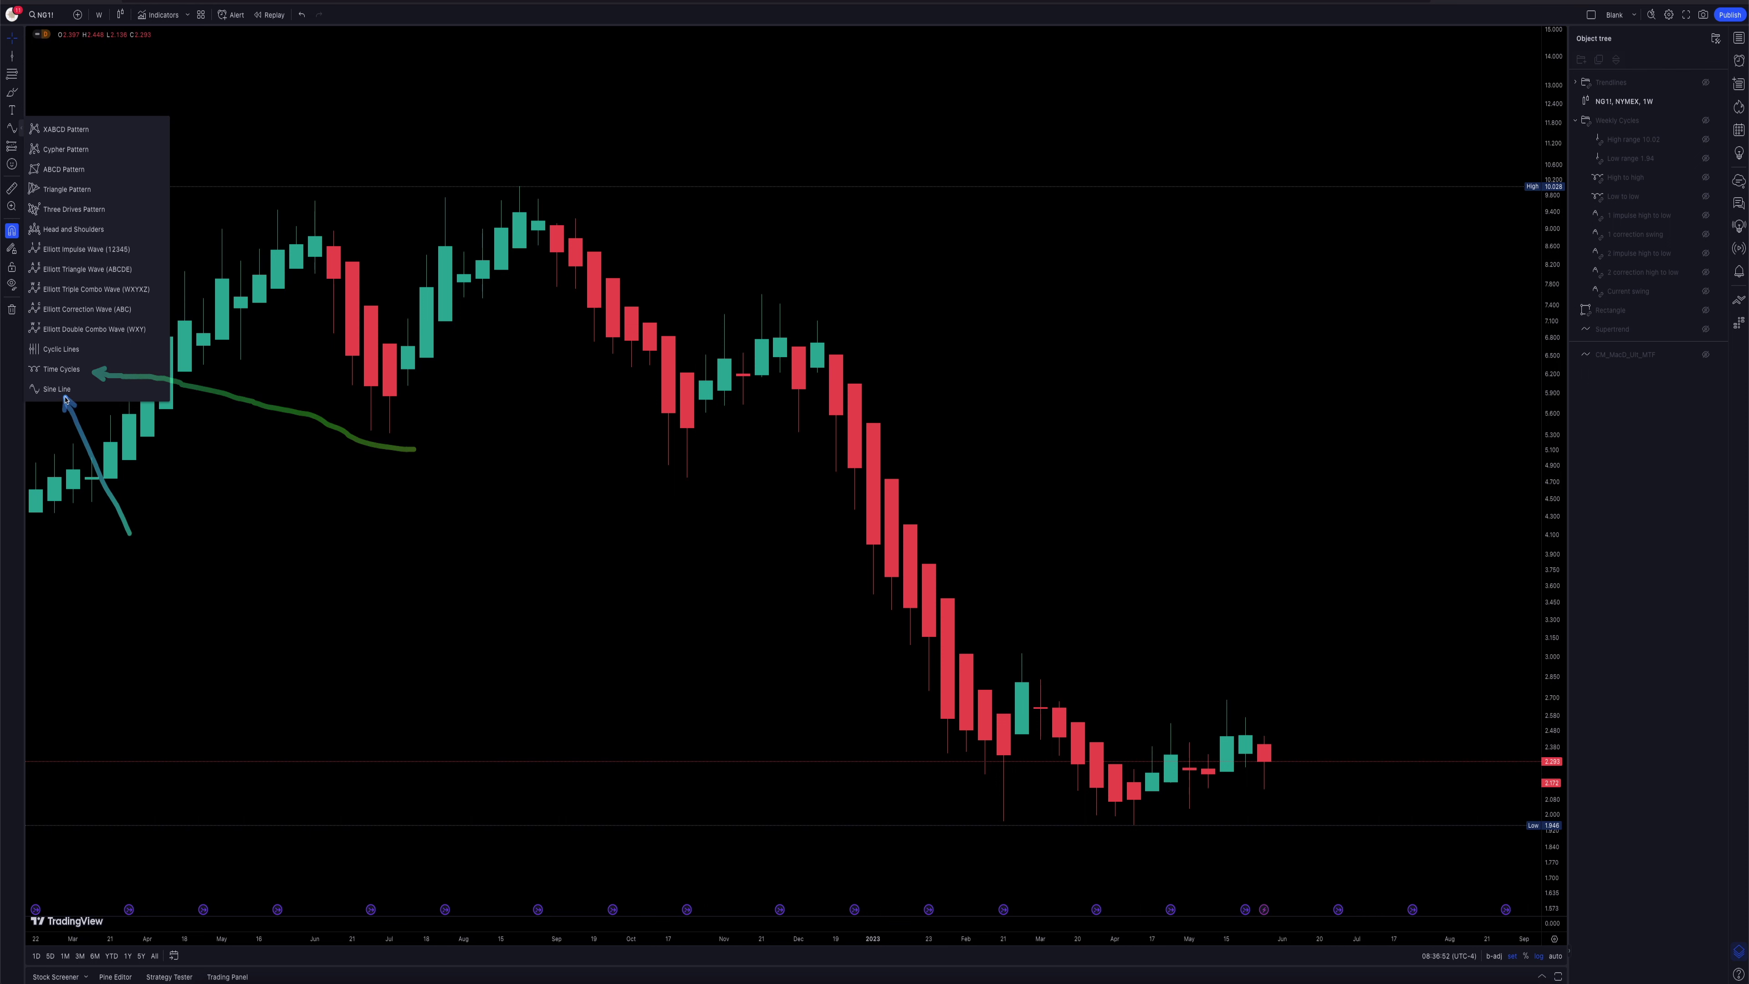
{"action": "left_click", "coordinate": [273, 108]}
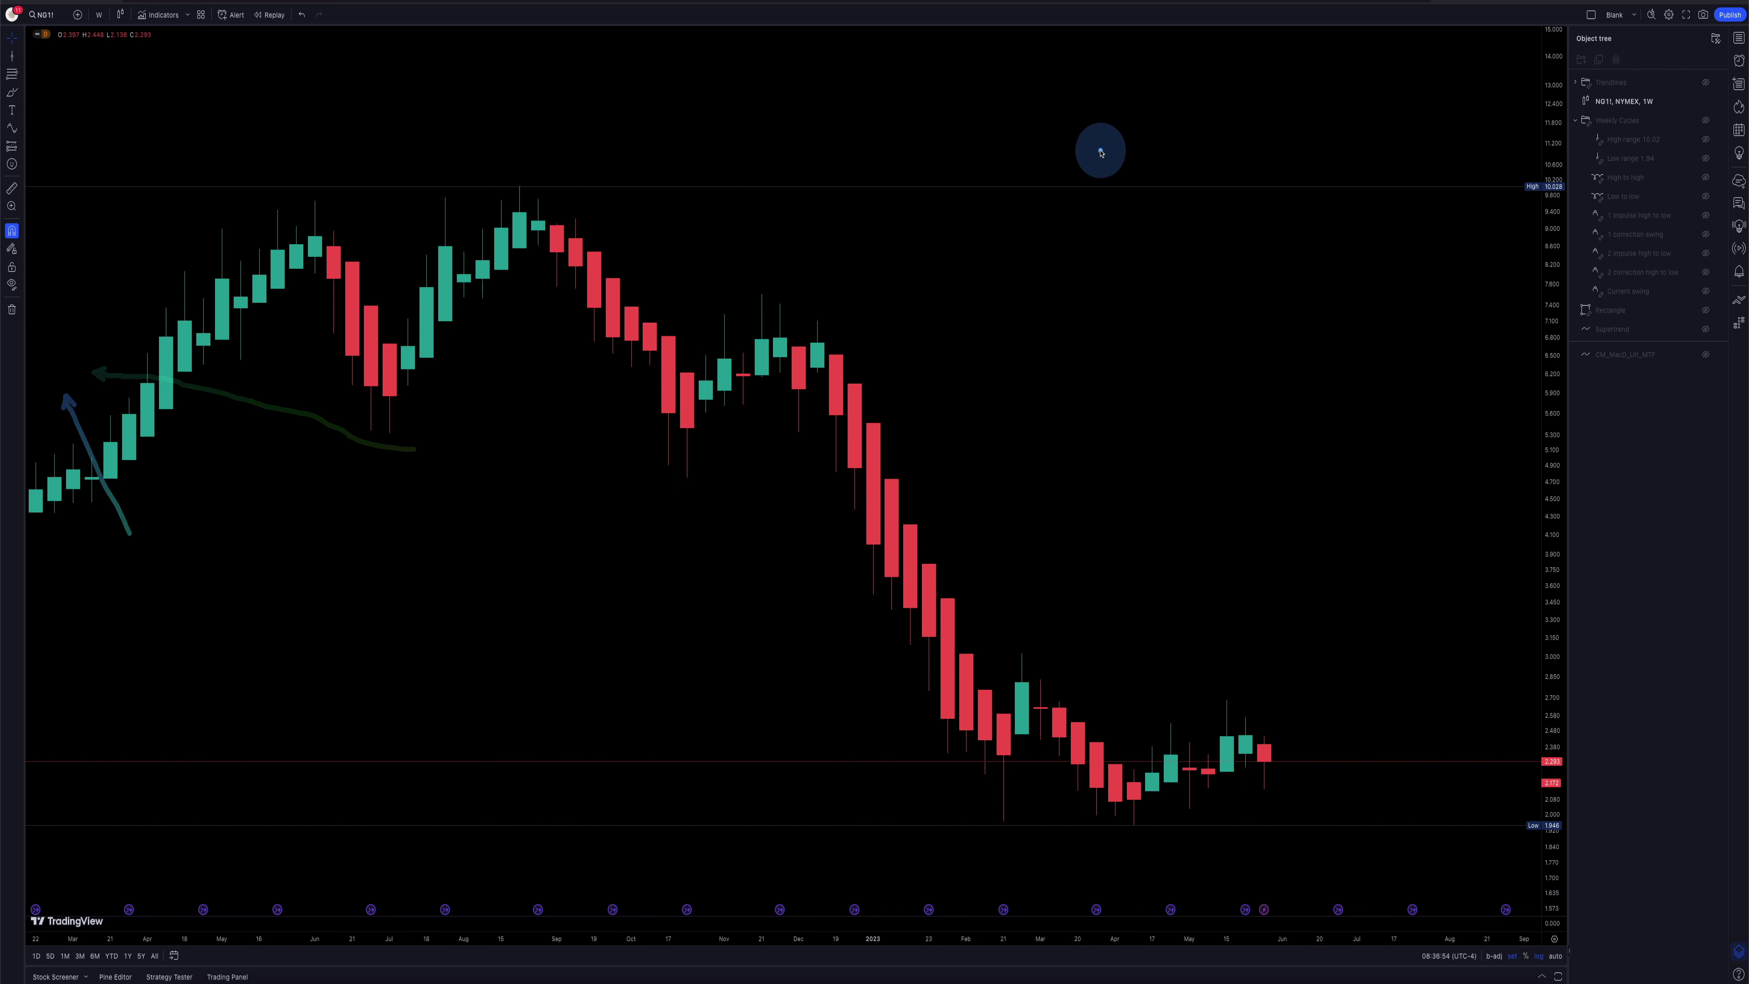
Step: Check the Weekly Cycles group, the weekly interval and the Heikin Ashi chart type against the decline's candles
{"action": "left_click_drag", "start_coordinate": [1371, 105], "coordinate": [1382, 117]}
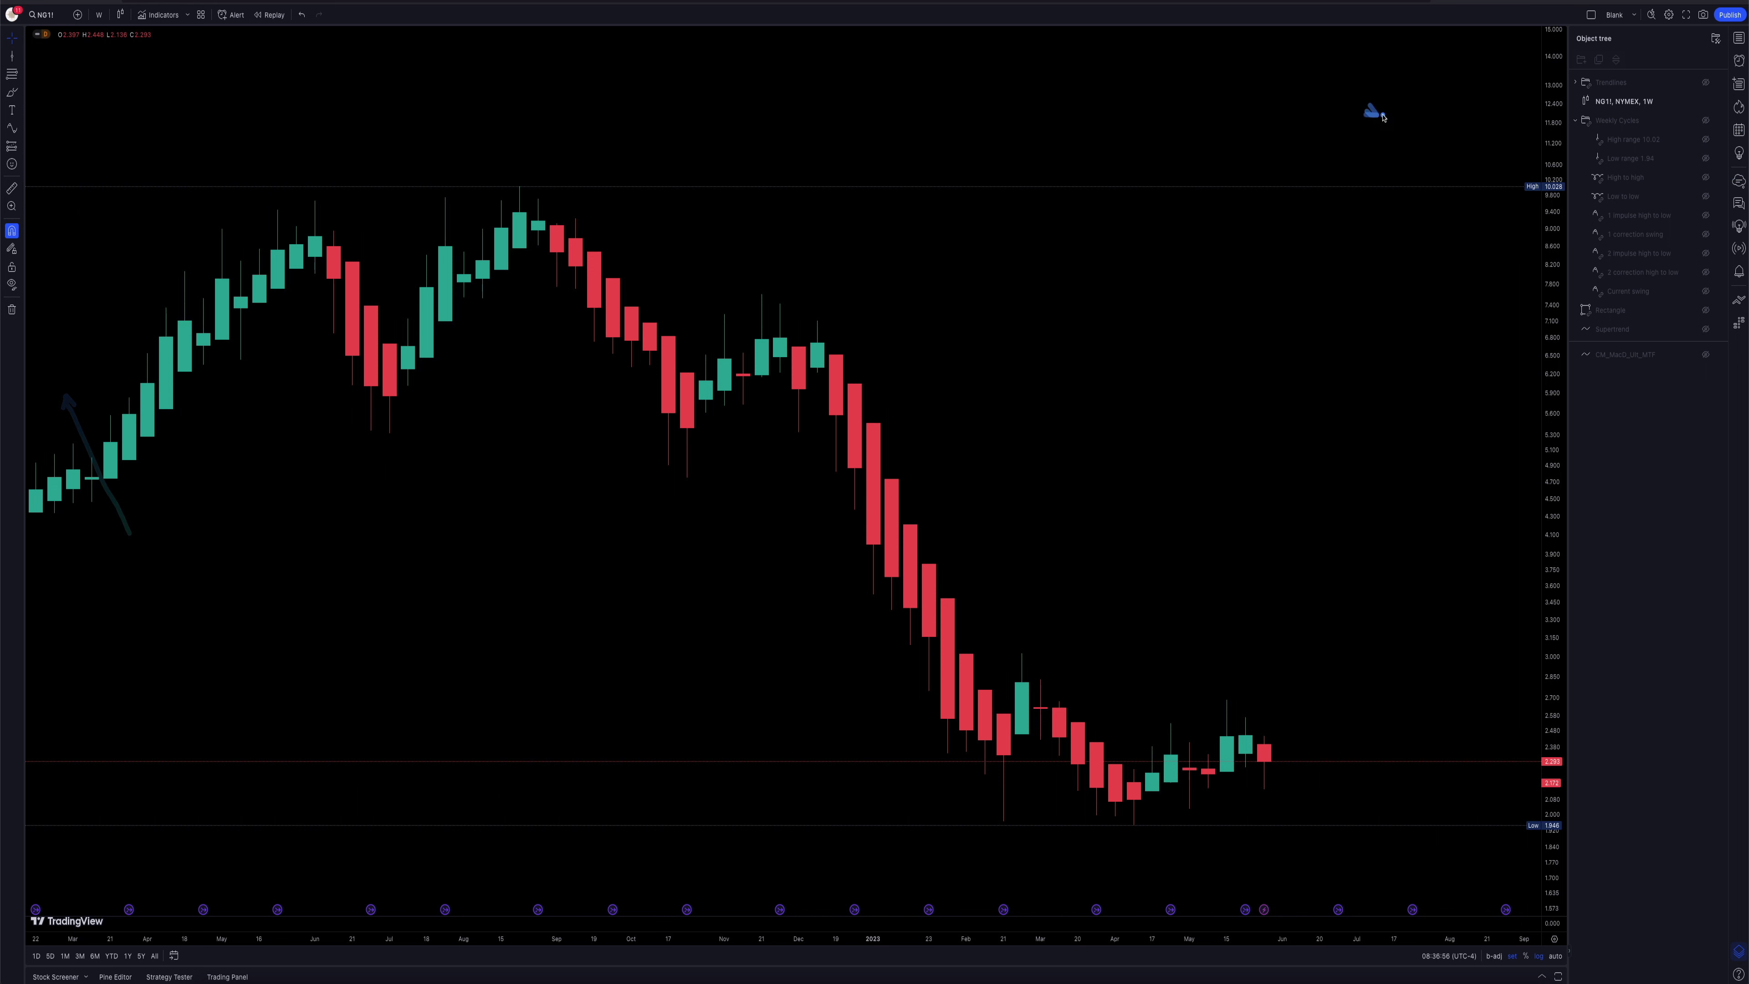
{"action": "left_click", "coordinate": [1610, 122]}
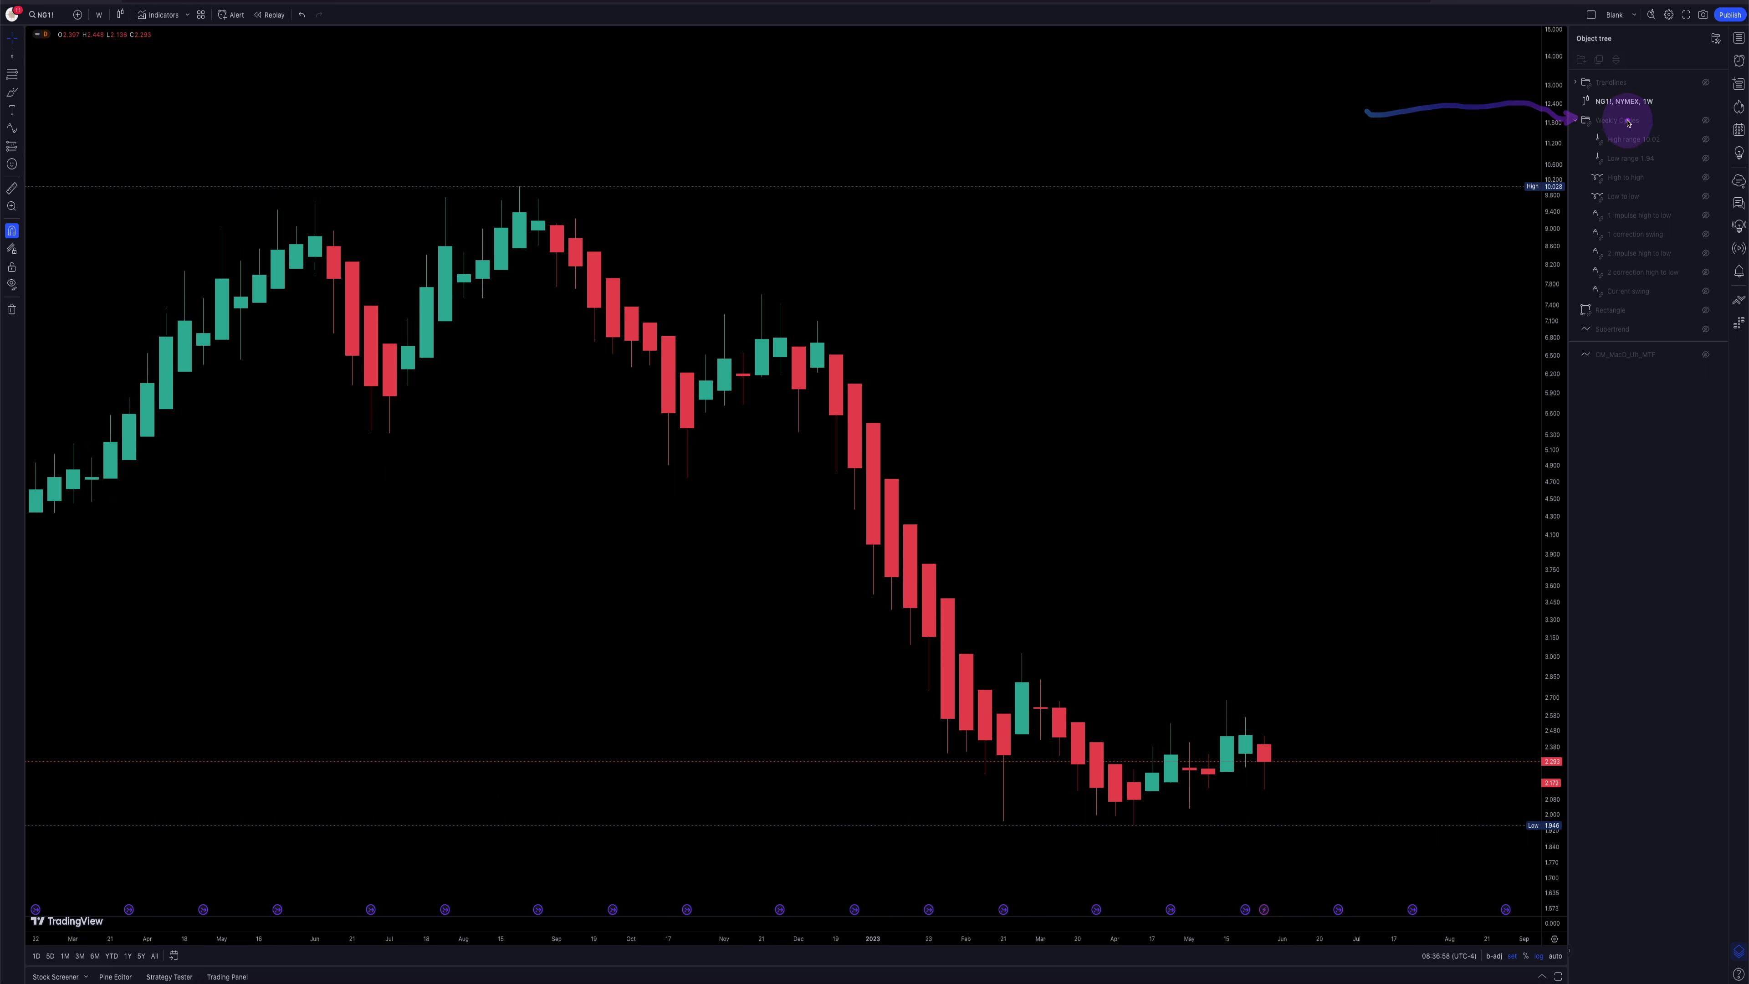
{"action": "left_click_drag", "start_coordinate": [181, 173], "coordinate": [101, 20]}
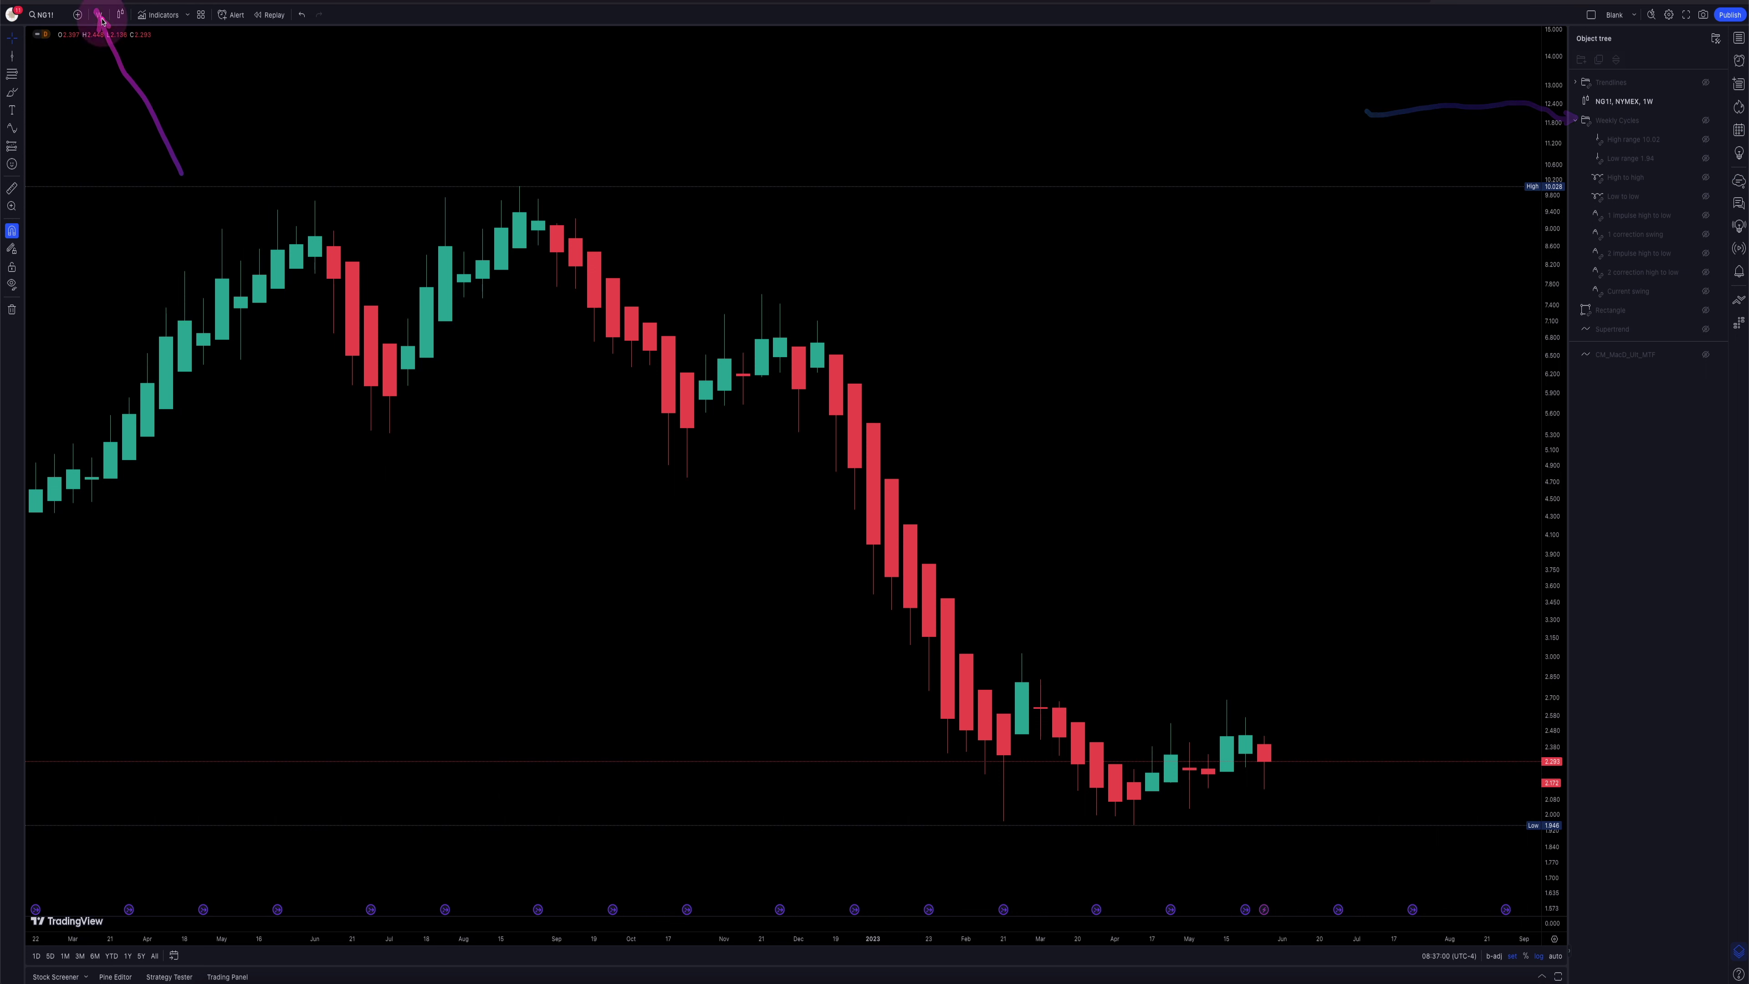
{"action": "left_click", "coordinate": [122, 14]}
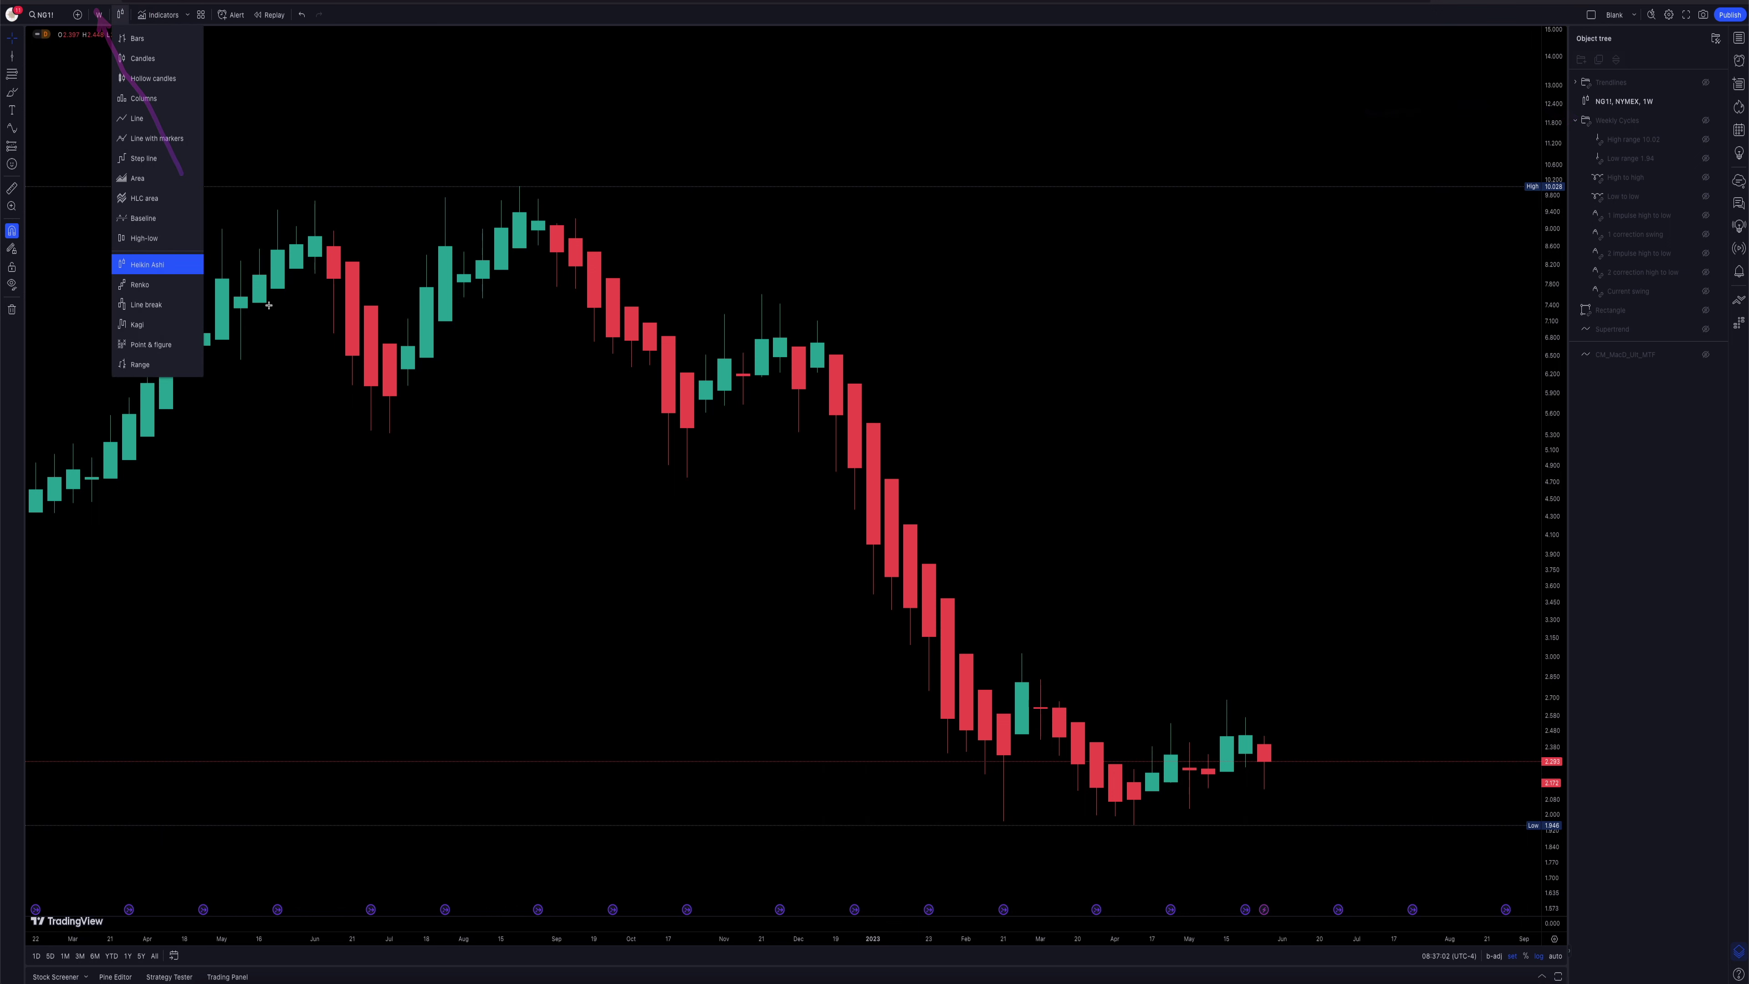
{"action": "left_click_drag", "start_coordinate": [421, 374], "coordinate": [368, 328]}
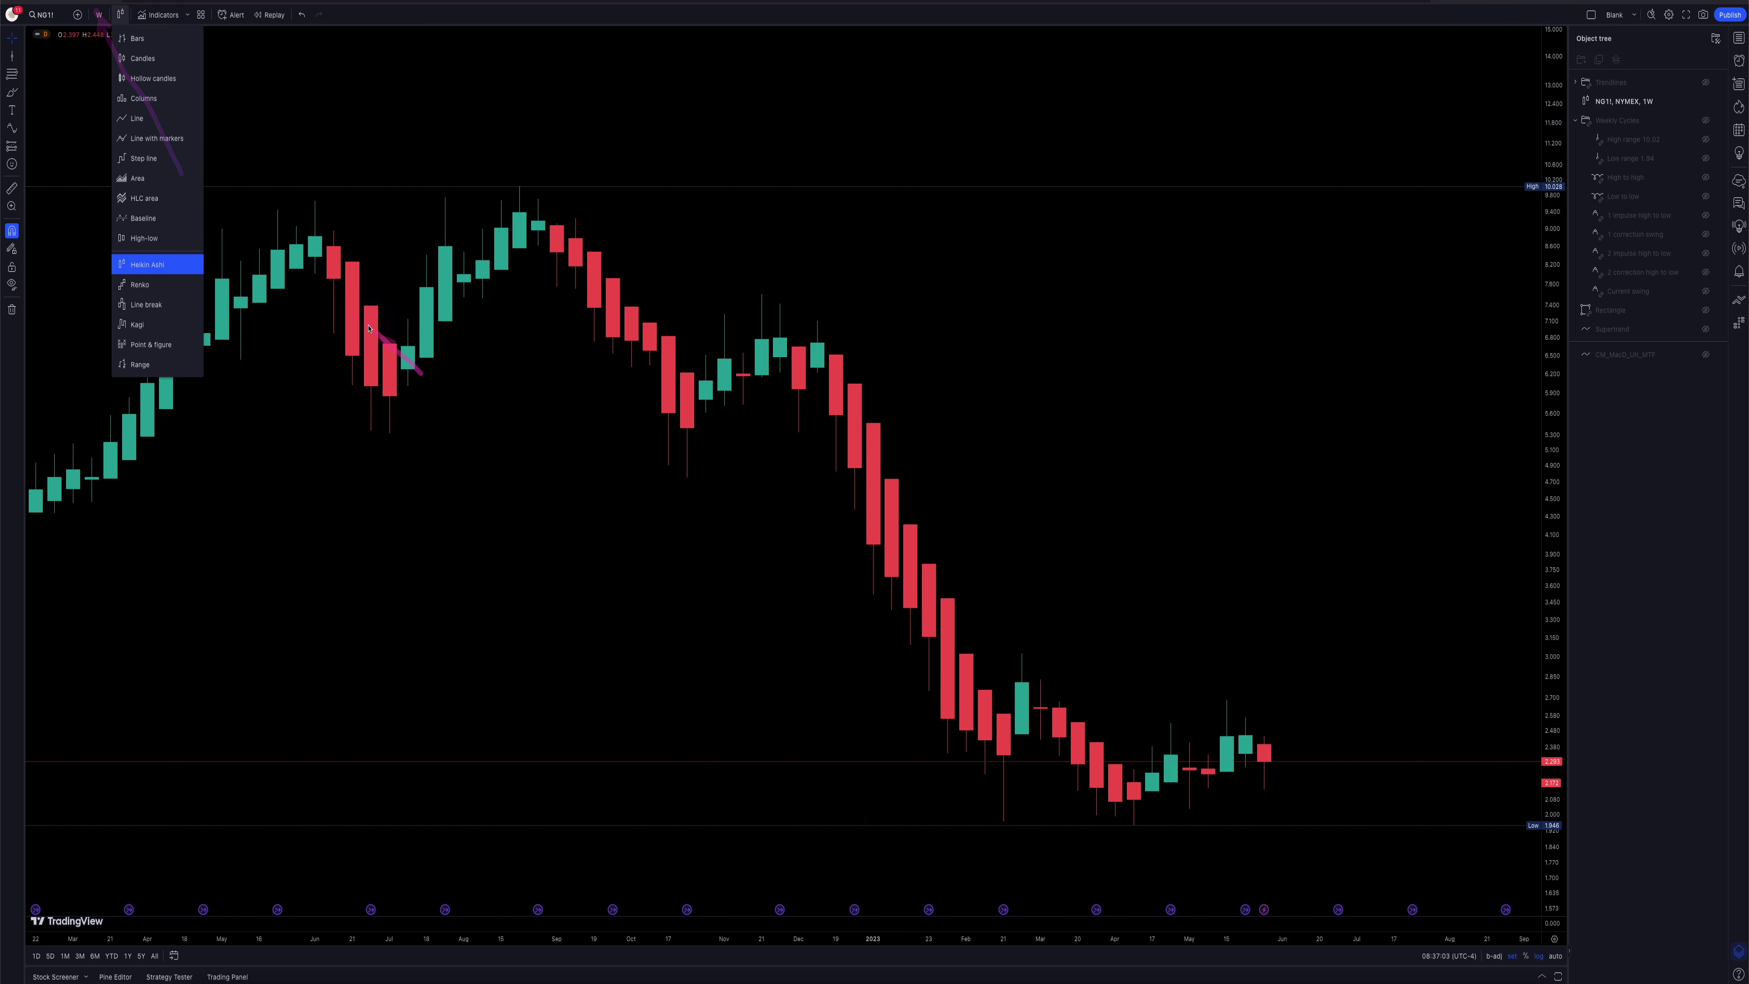
{"action": "left_click", "coordinate": [196, 265]}
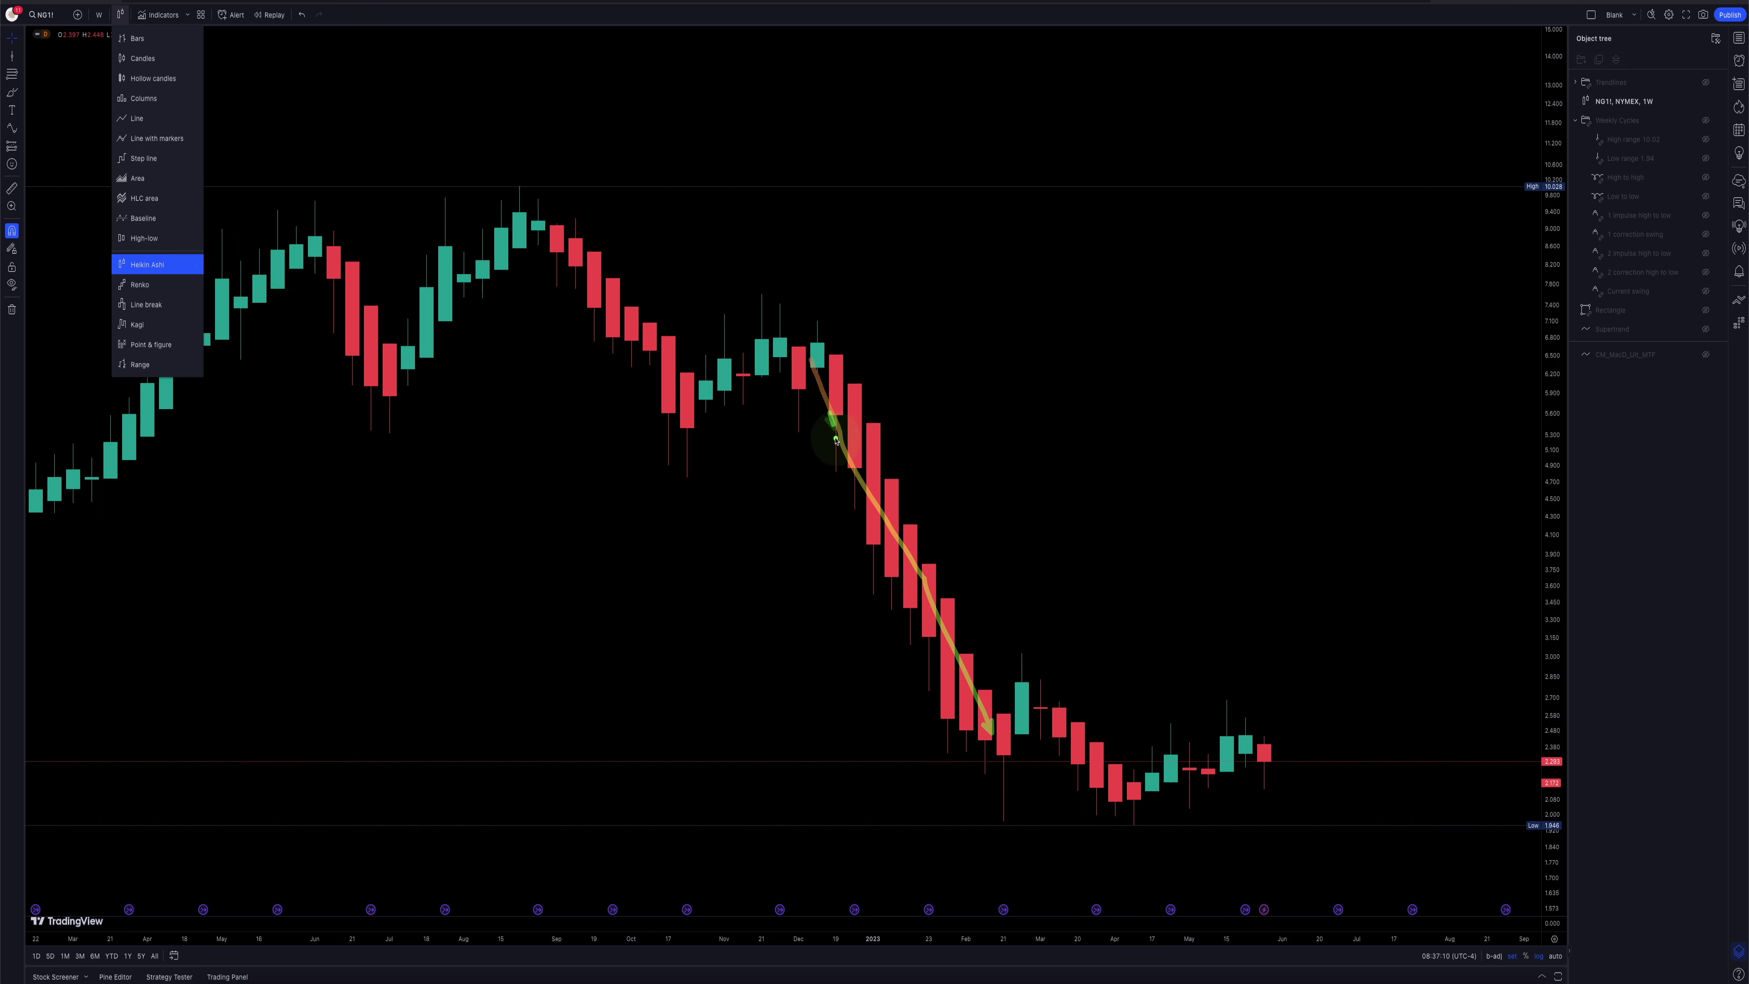
{"action": "left_click_drag", "start_coordinate": [829, 412], "coordinate": [1002, 799]}
{"action": "left_click", "coordinate": [807, 598]}
{"action": "left_click", "coordinate": [322, 114]}
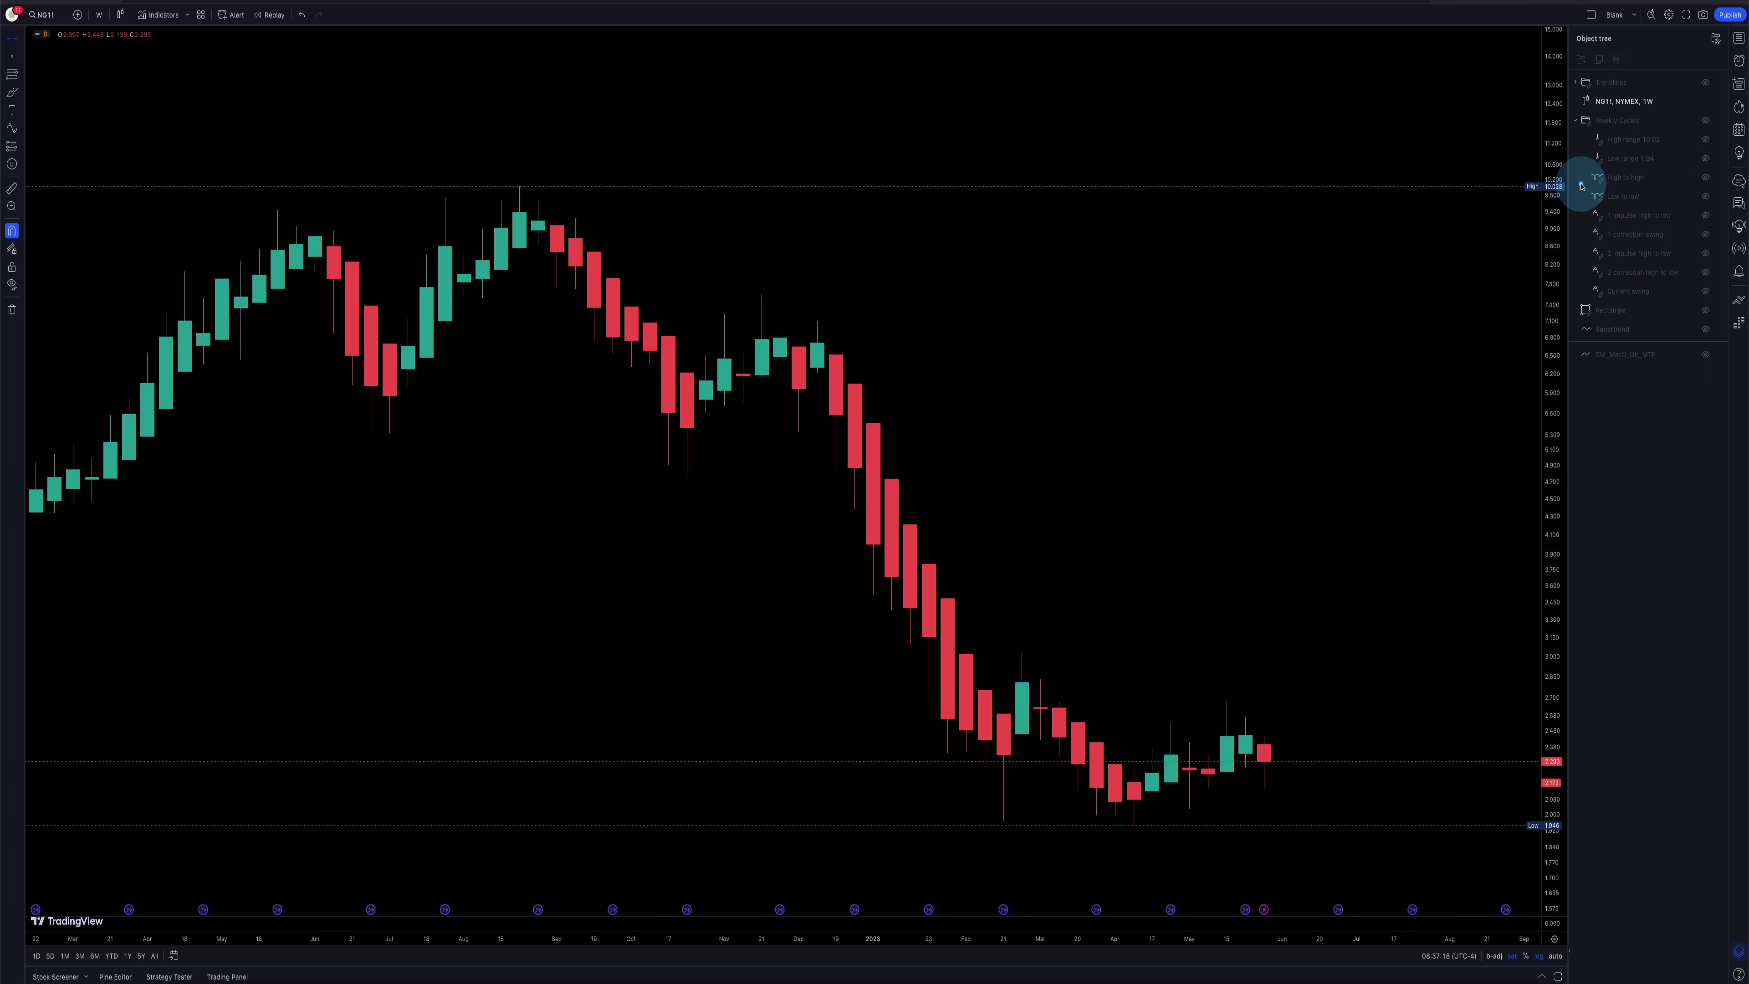
Step: Show the High range 10.02 and Low range 1.84 vertical lines of the Weekly Cycles group
{"action": "left_click", "coordinate": [1619, 142]}
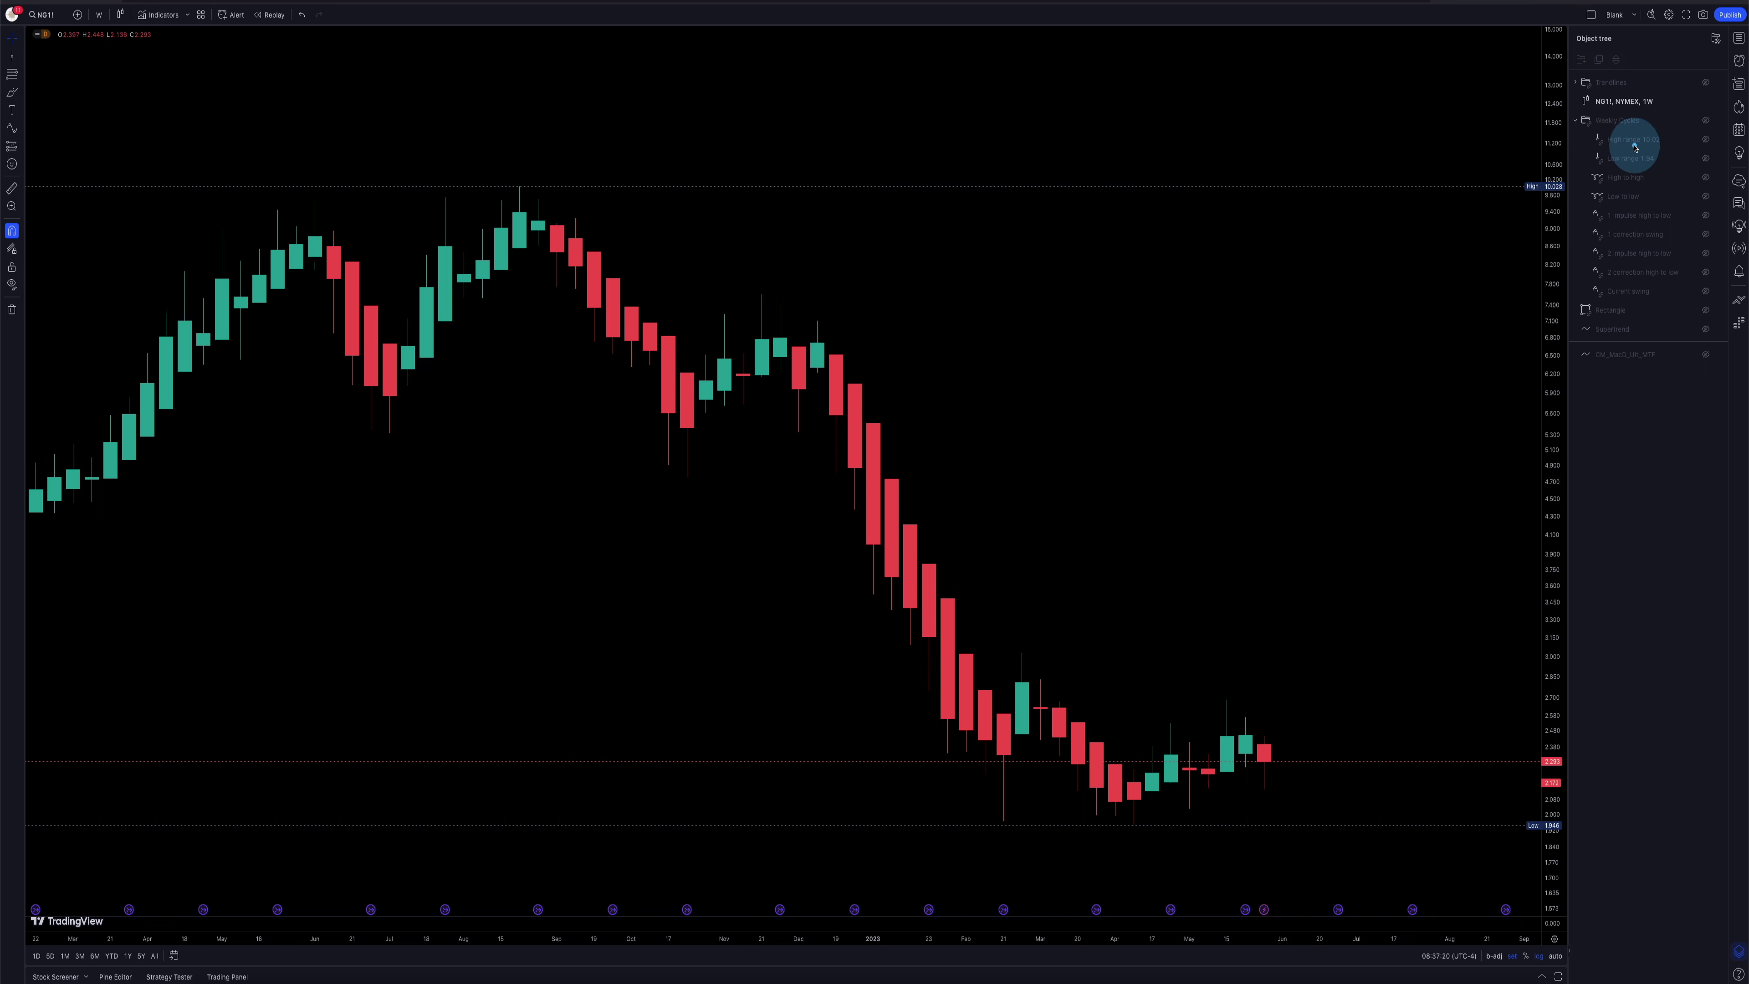
{"action": "left_click", "coordinate": [1705, 141]}
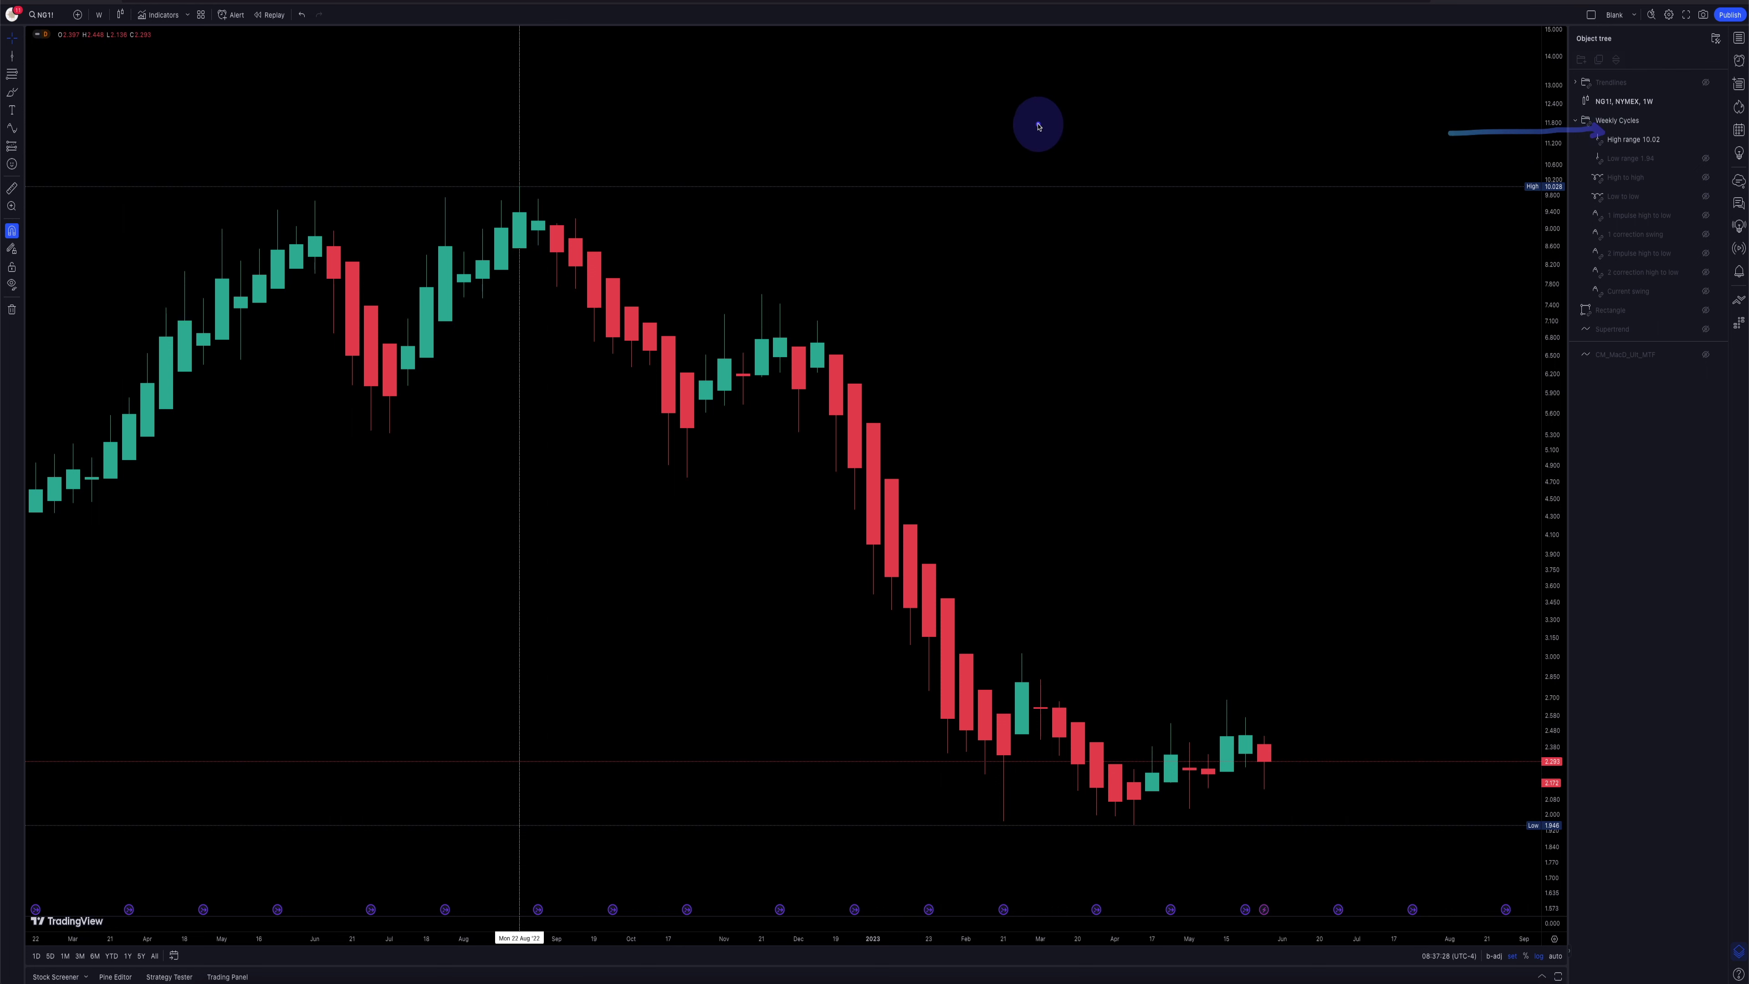
{"action": "mouse_move", "coordinate": [415, 132]}
{"action": "left_mouse_down"}
{"action": "mouse_move", "coordinate": [481, 196]}
{"action": "mouse_move", "coordinate": [513, 176]}
{"action": "left_mouse_up"}
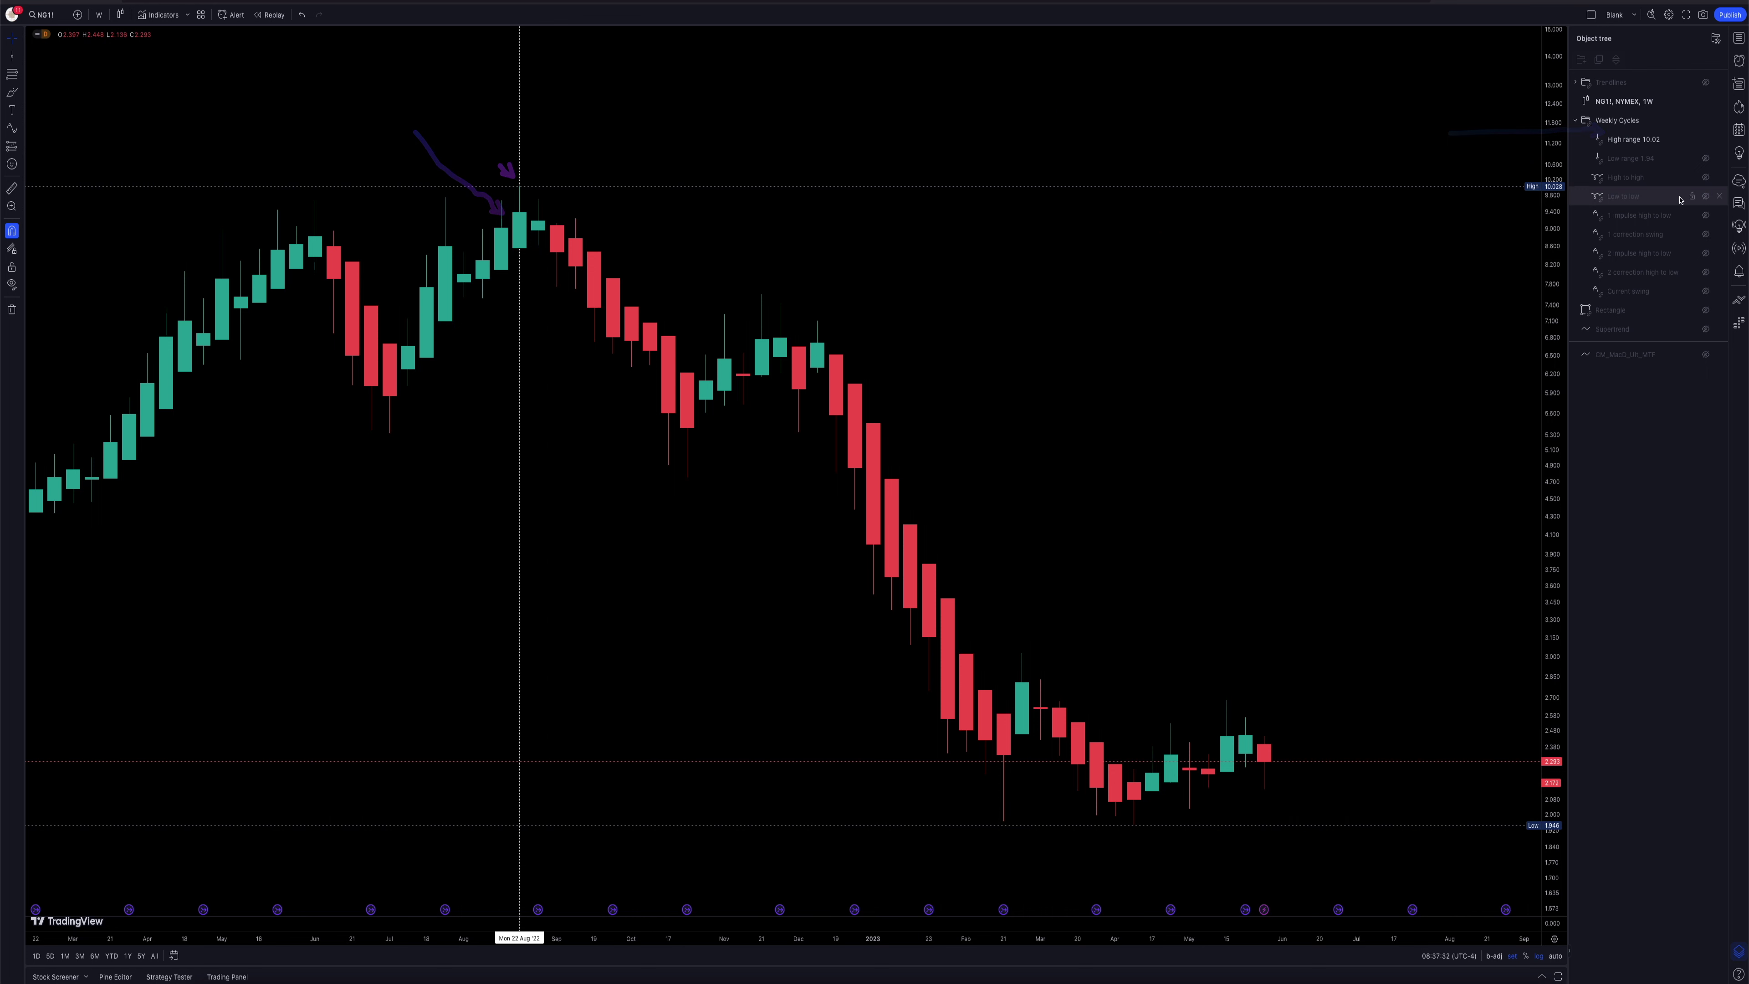
{"action": "left_click", "coordinate": [1707, 159]}
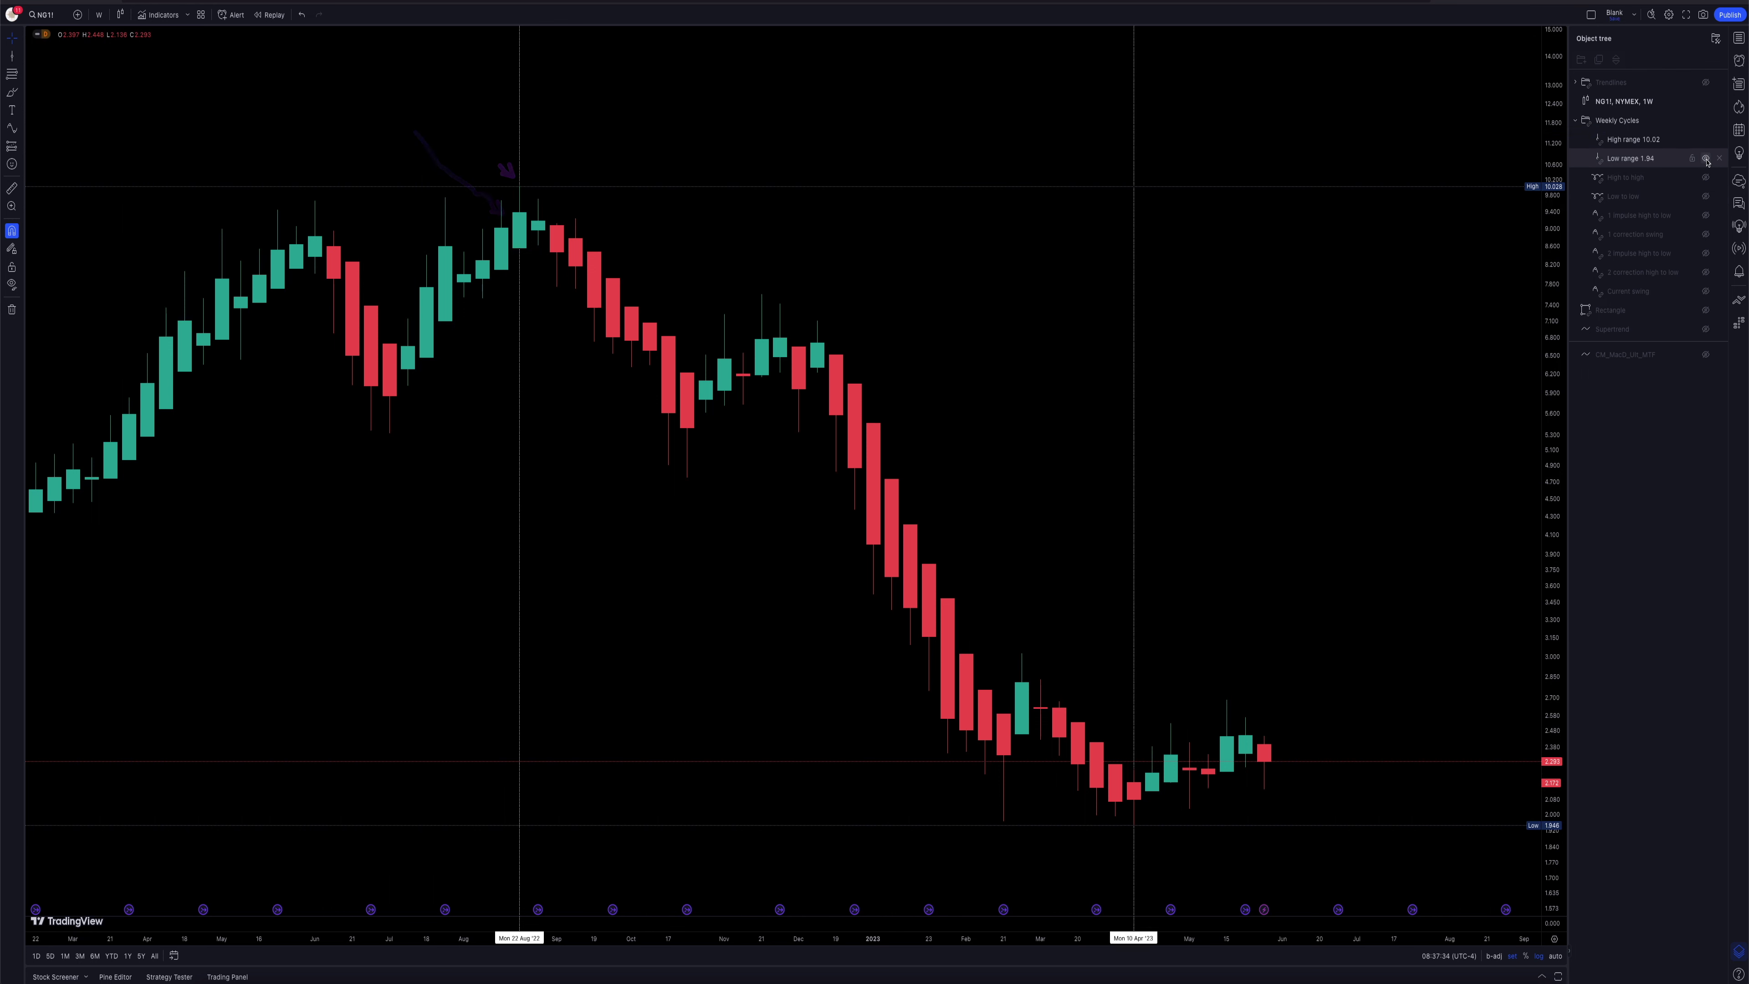
{"action": "mouse_move", "coordinate": [1473, 265]}
{"action": "left_mouse_down"}
{"action": "mouse_move", "coordinate": [1569, 215]}
{"action": "mouse_move", "coordinate": [1604, 162]}
{"action": "left_mouse_up"}
{"action": "left_click_drag", "start_coordinate": [1261, 613], "coordinate": [1125, 788]}
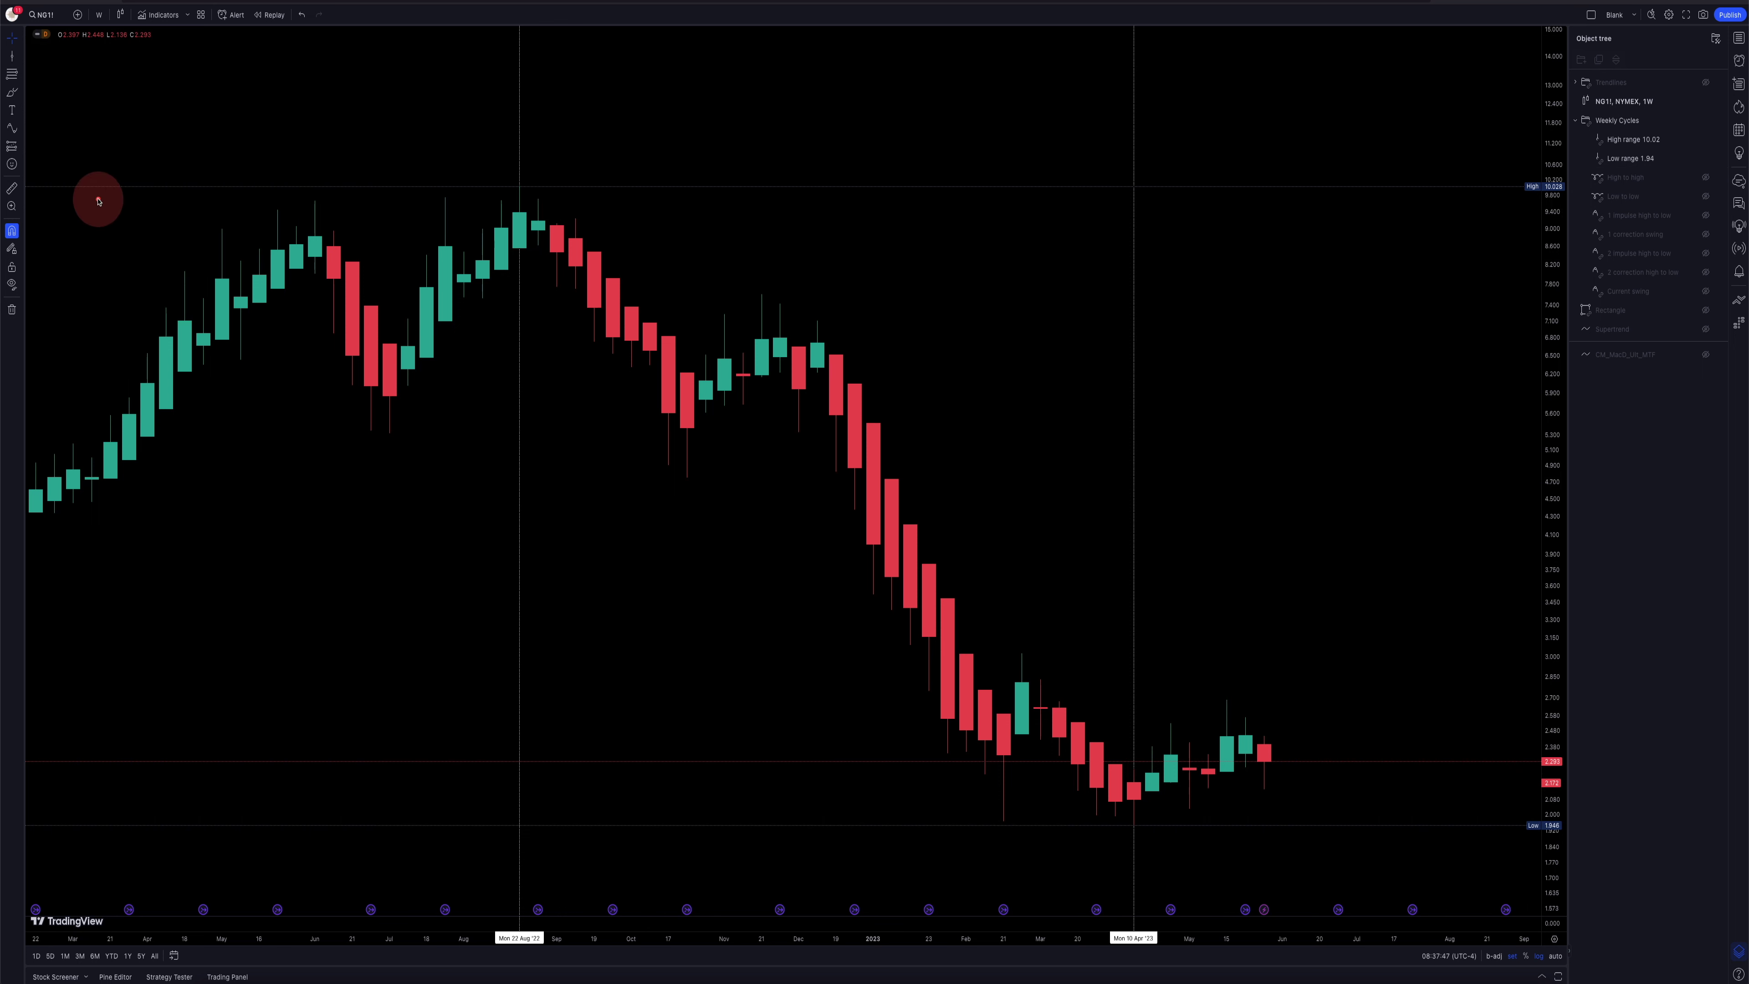
Step: Look up the Time Cycles tool and show the High to high cycle of the Weekly Cycles group
{"action": "left_click", "coordinate": [20, 131]}
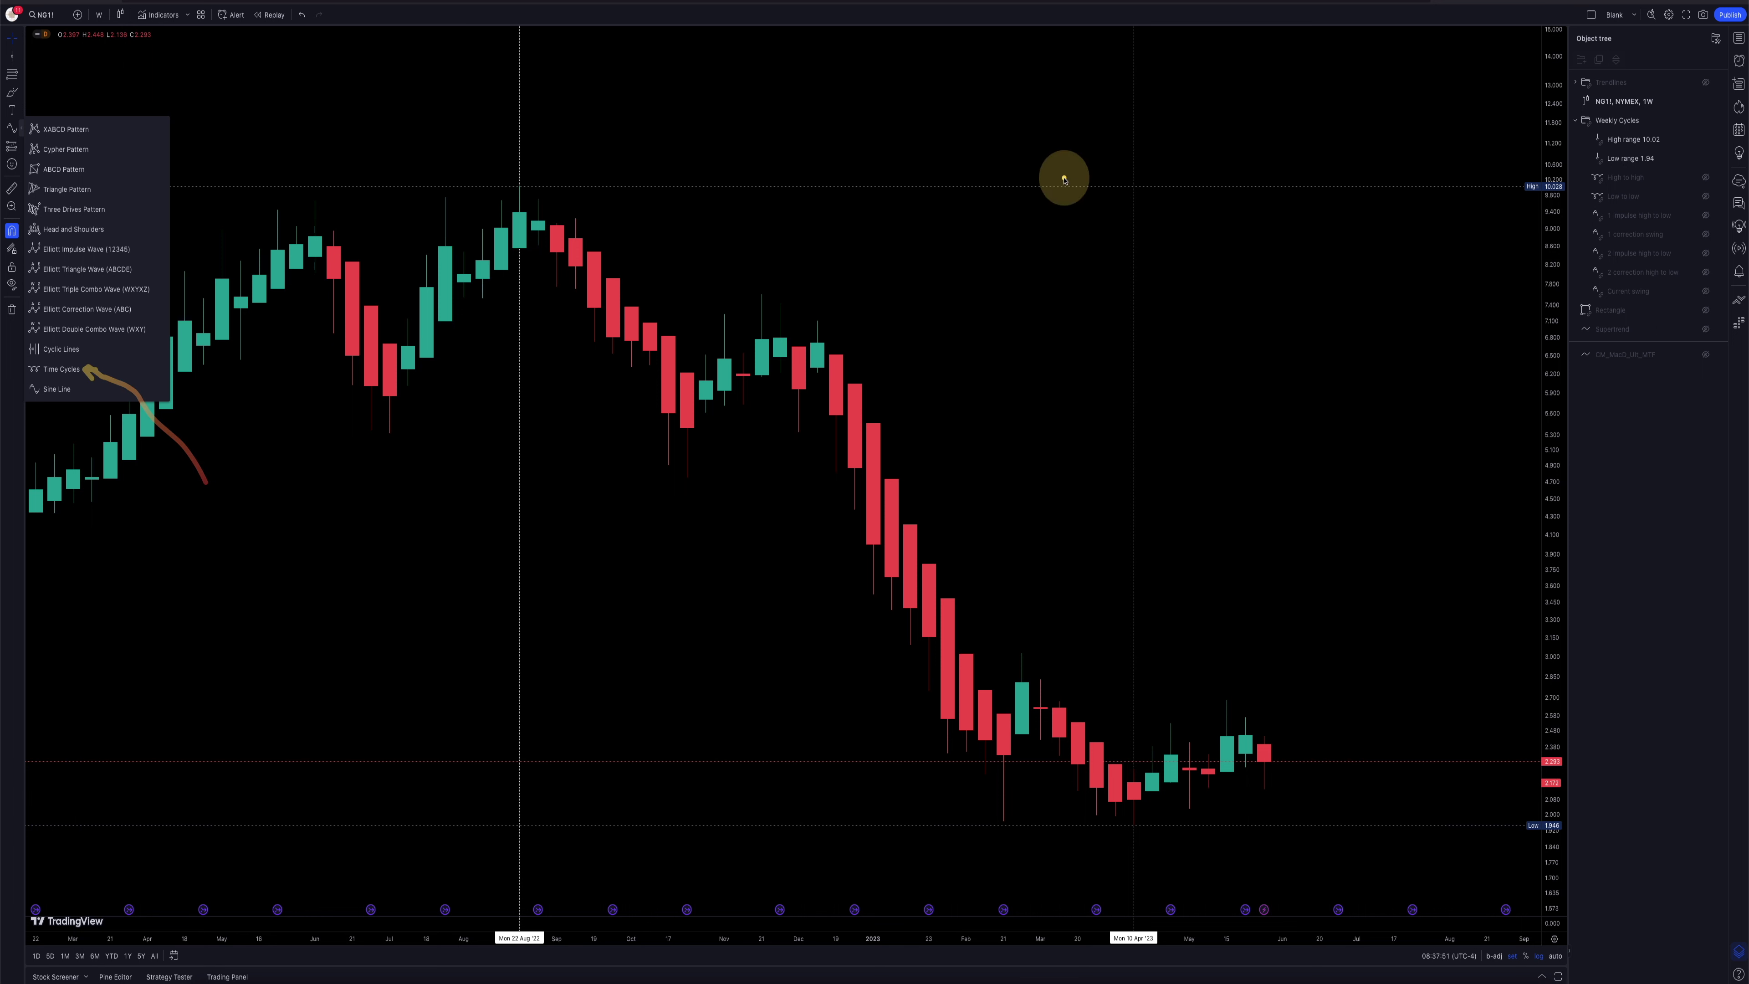
{"action": "left_click", "coordinate": [1240, 162]}
{"action": "left_click", "coordinate": [1705, 177]}
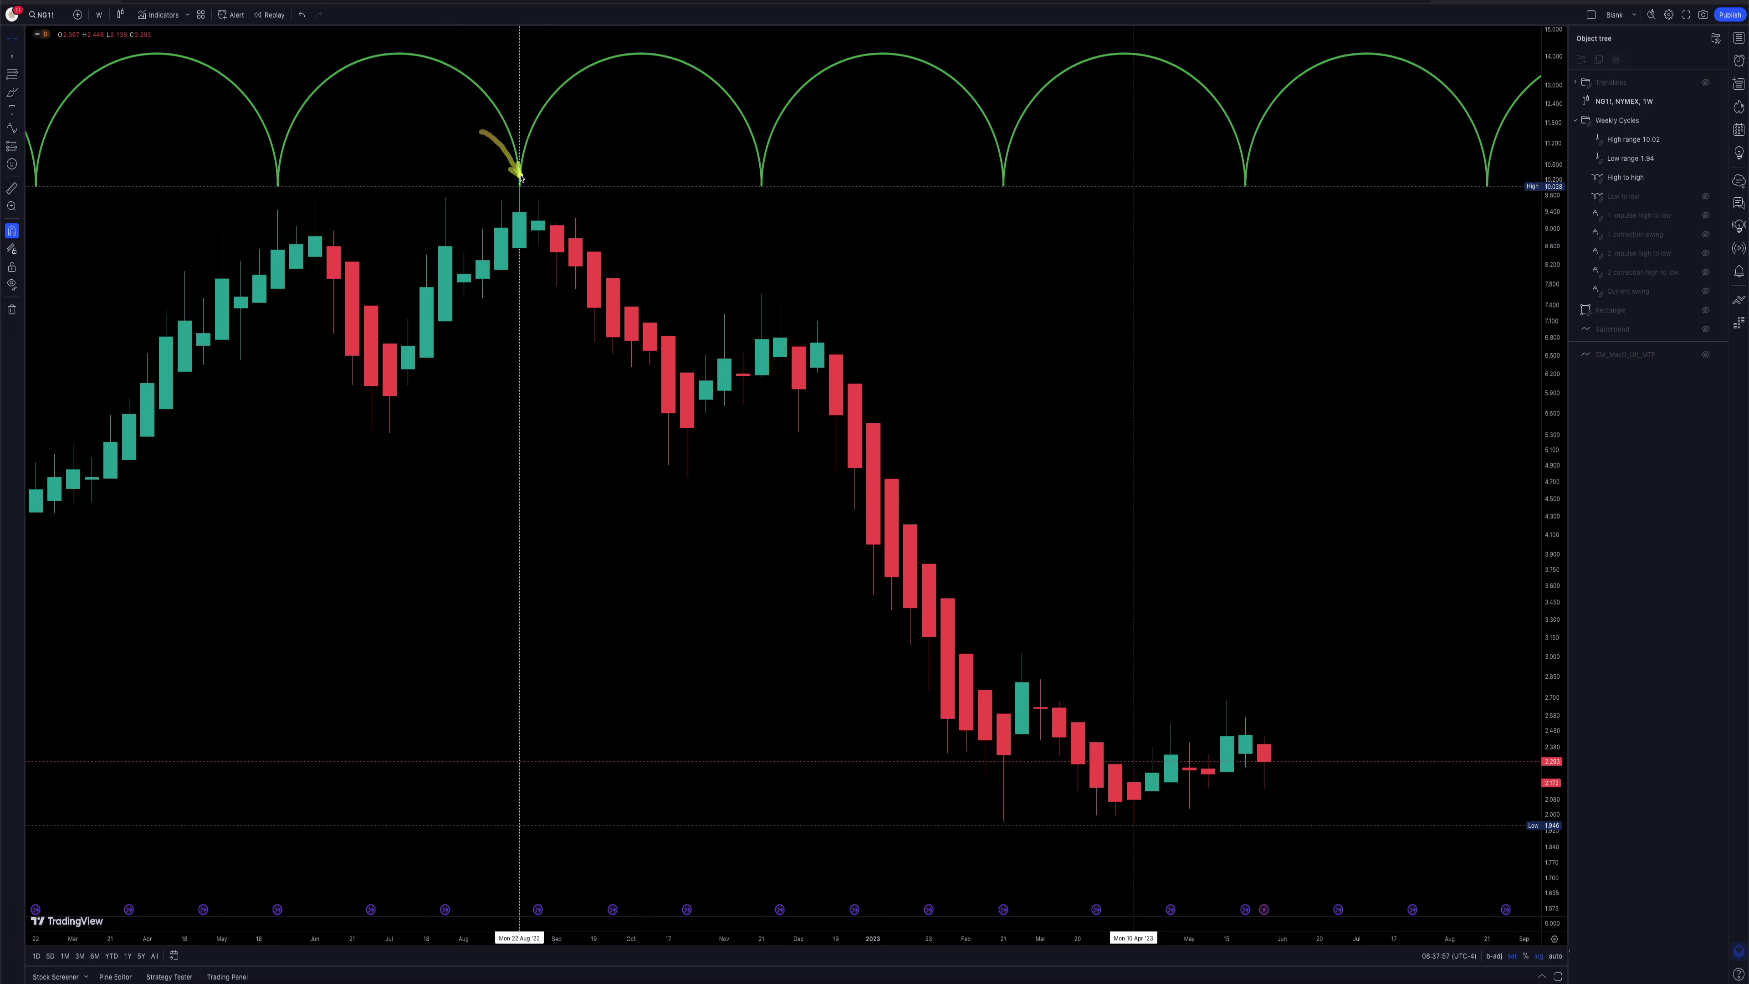
Step: Compare the High to high arcs with the price swings from the August 2022 high through early 2023
{"action": "left_click_drag", "start_coordinate": [673, 229], "coordinate": [730, 260]}
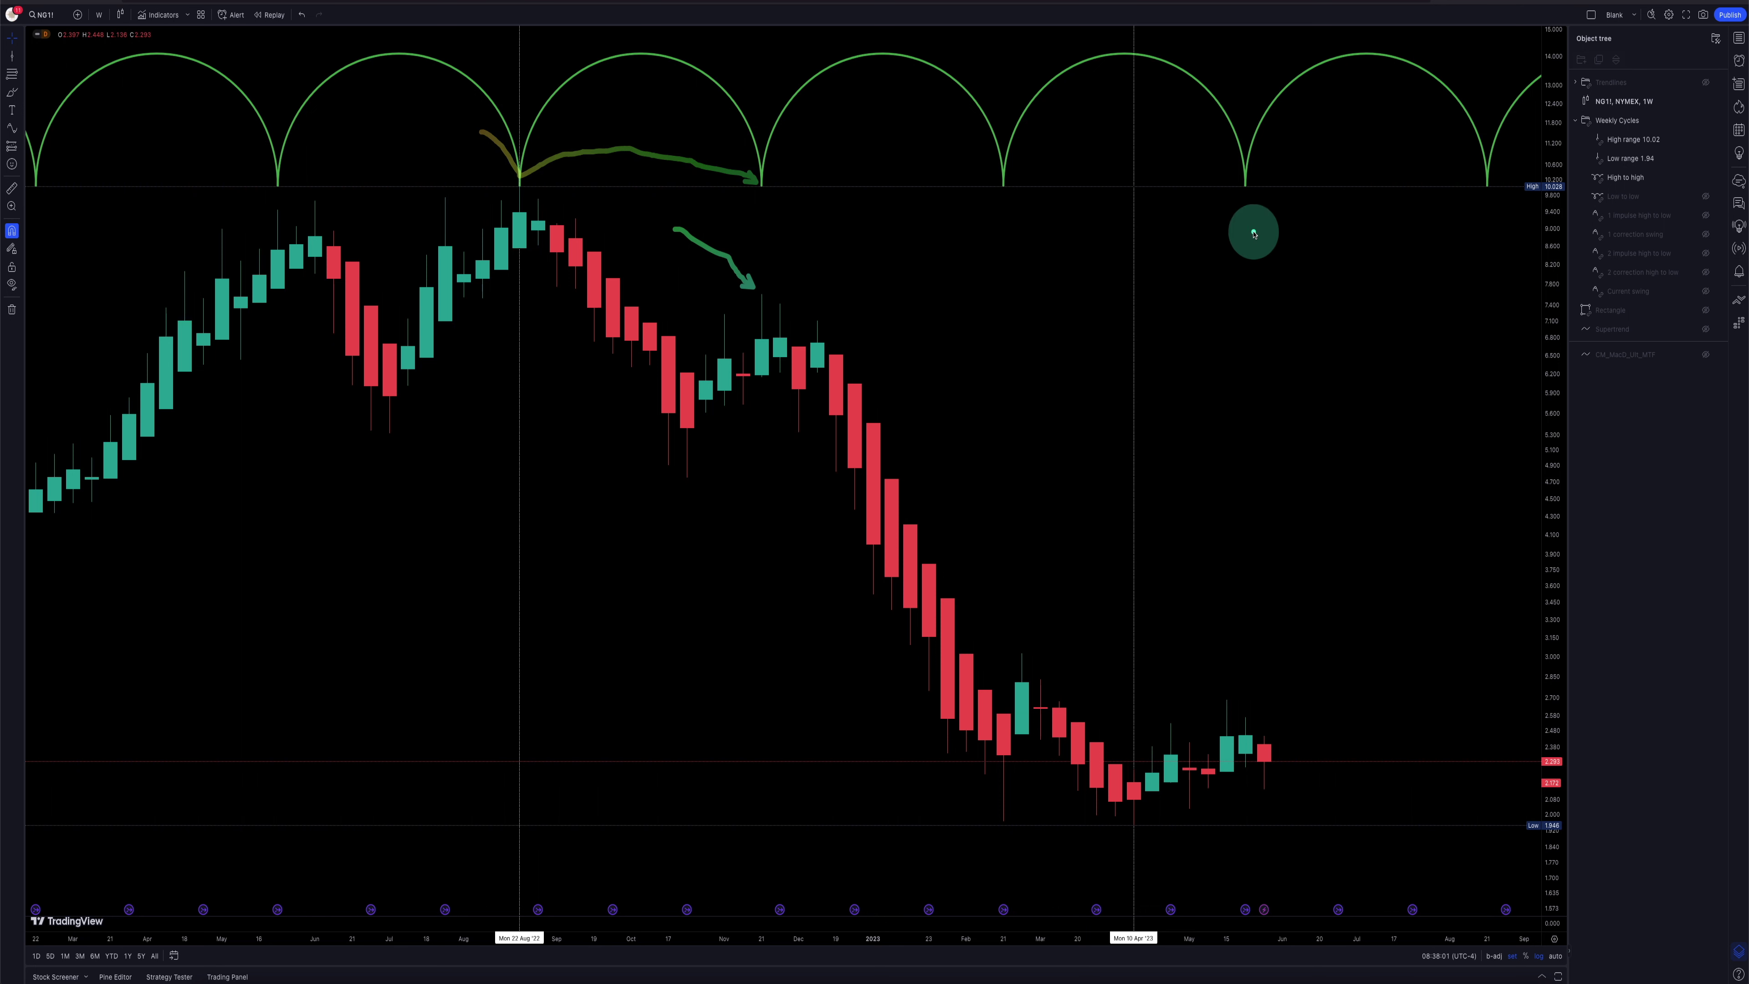
{"action": "left_click_drag", "start_coordinate": [1458, 256], "coordinate": [1564, 197]}
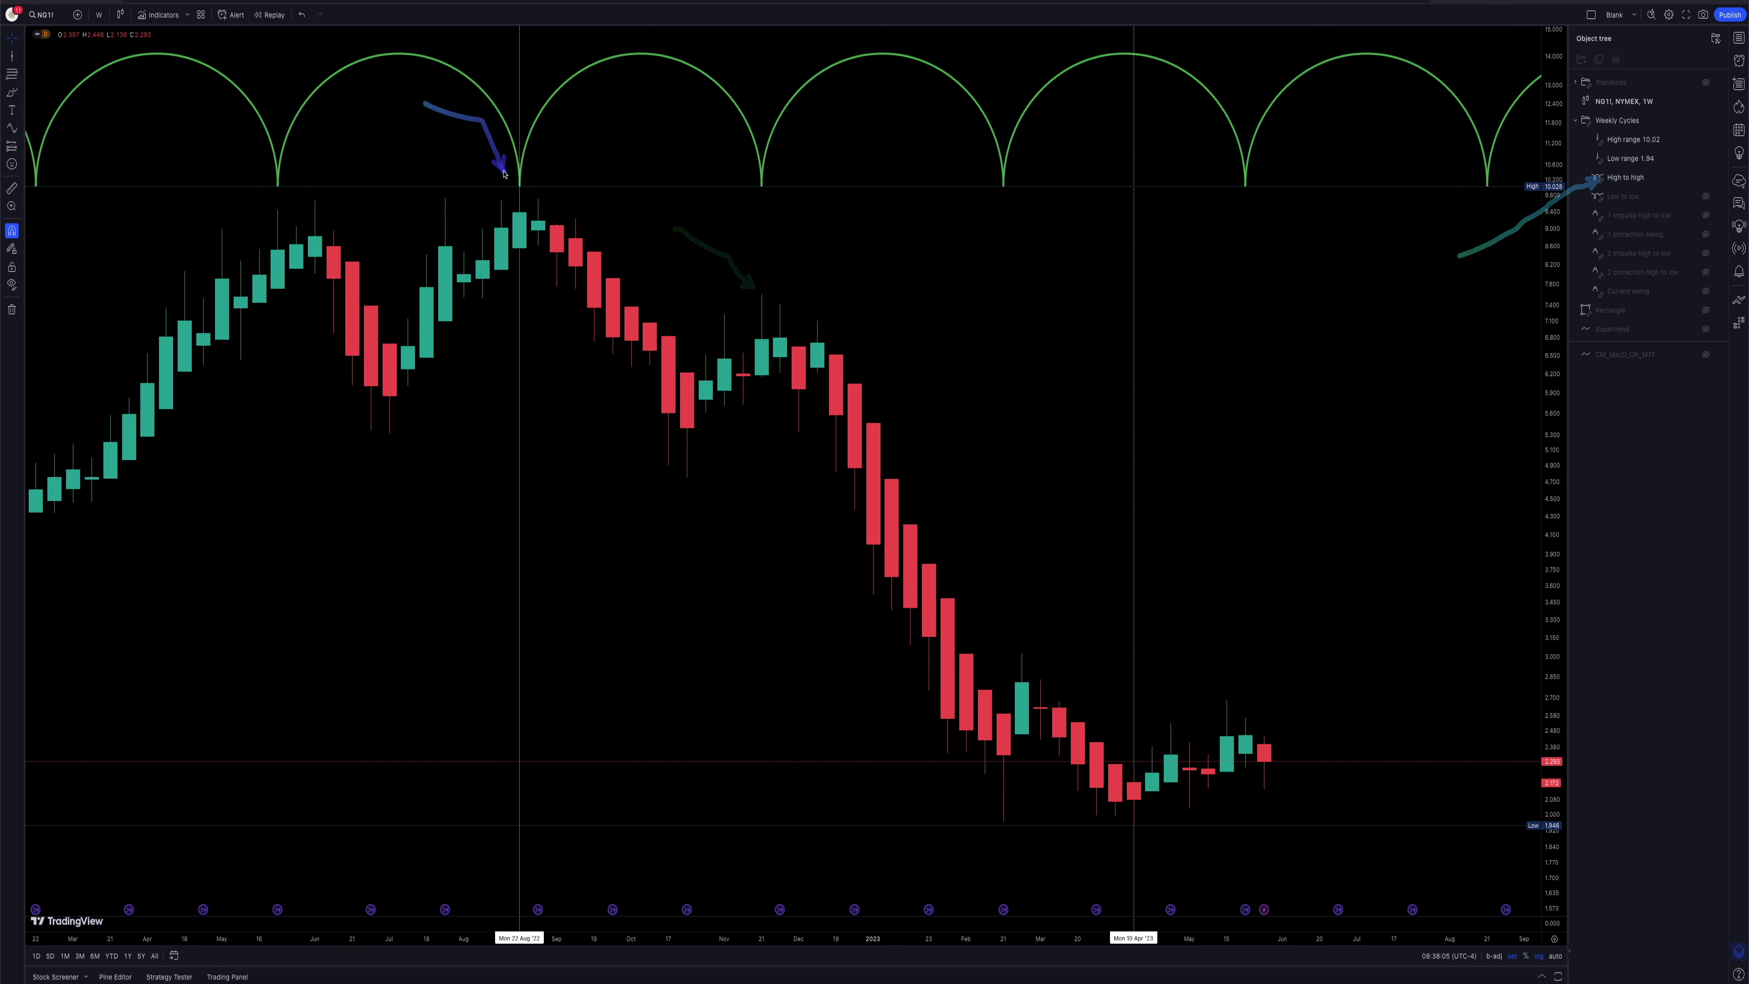
{"action": "left_click_drag", "start_coordinate": [513, 216], "coordinate": [580, 253]}
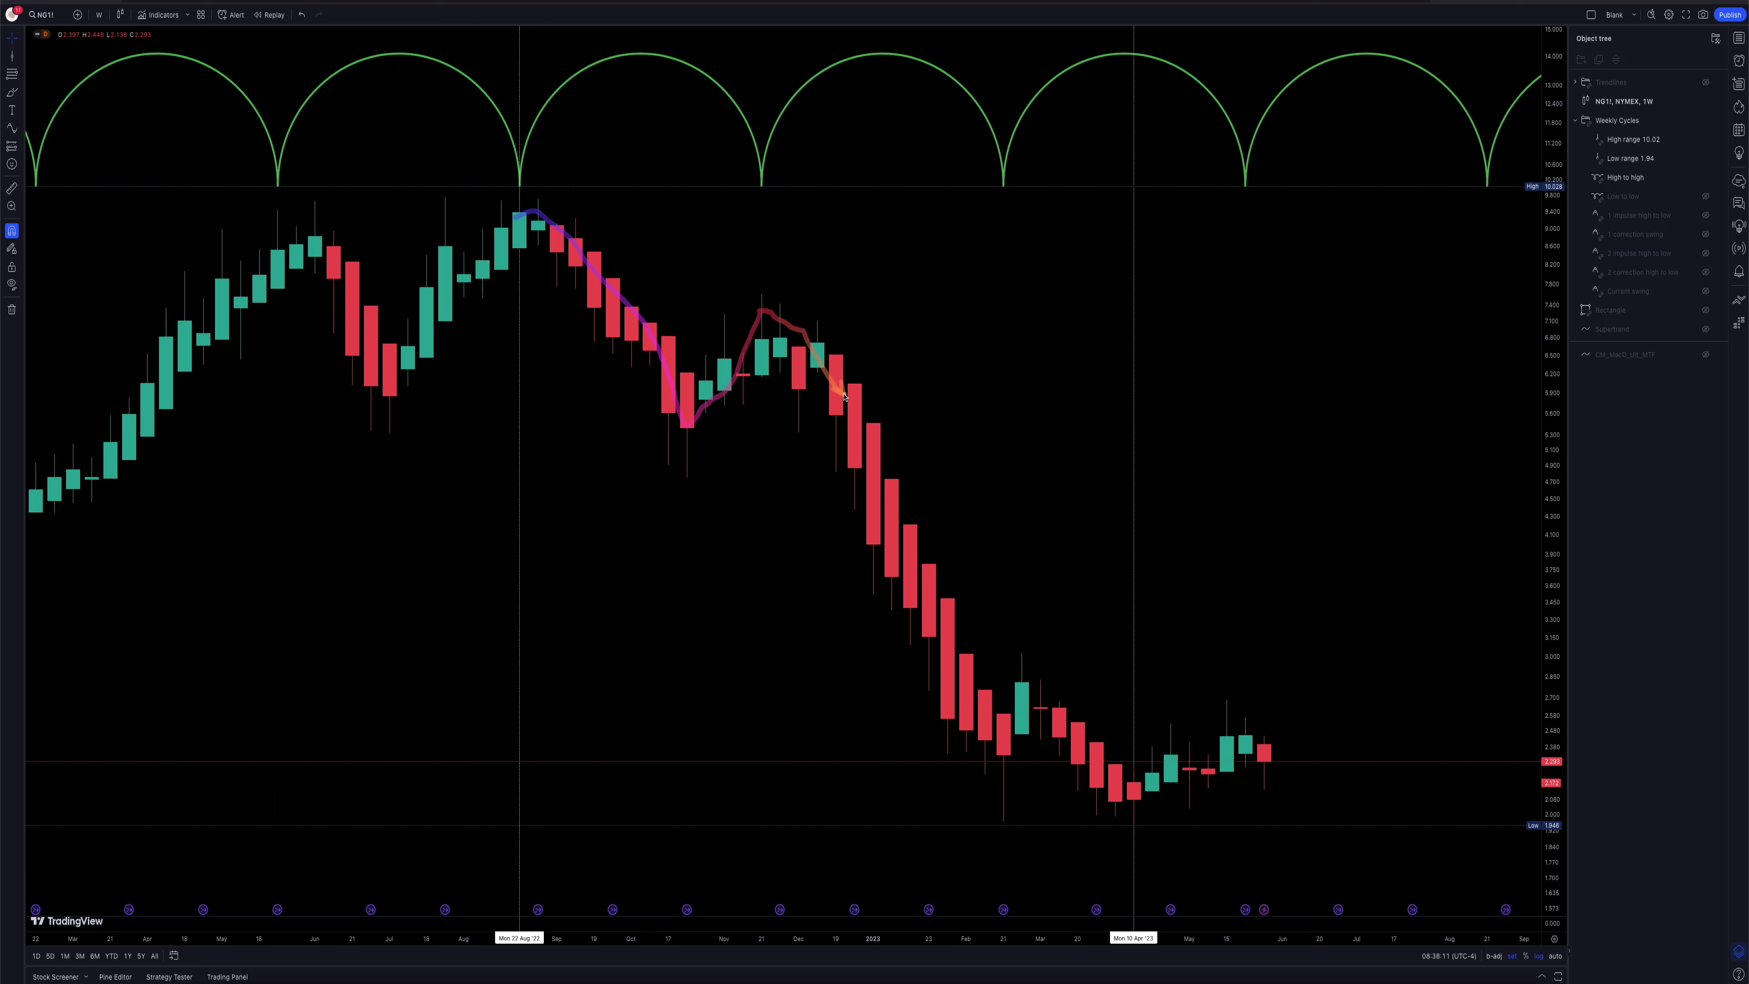
{"action": "left_click_drag", "start_coordinate": [629, 101], "coordinate": [685, 169]}
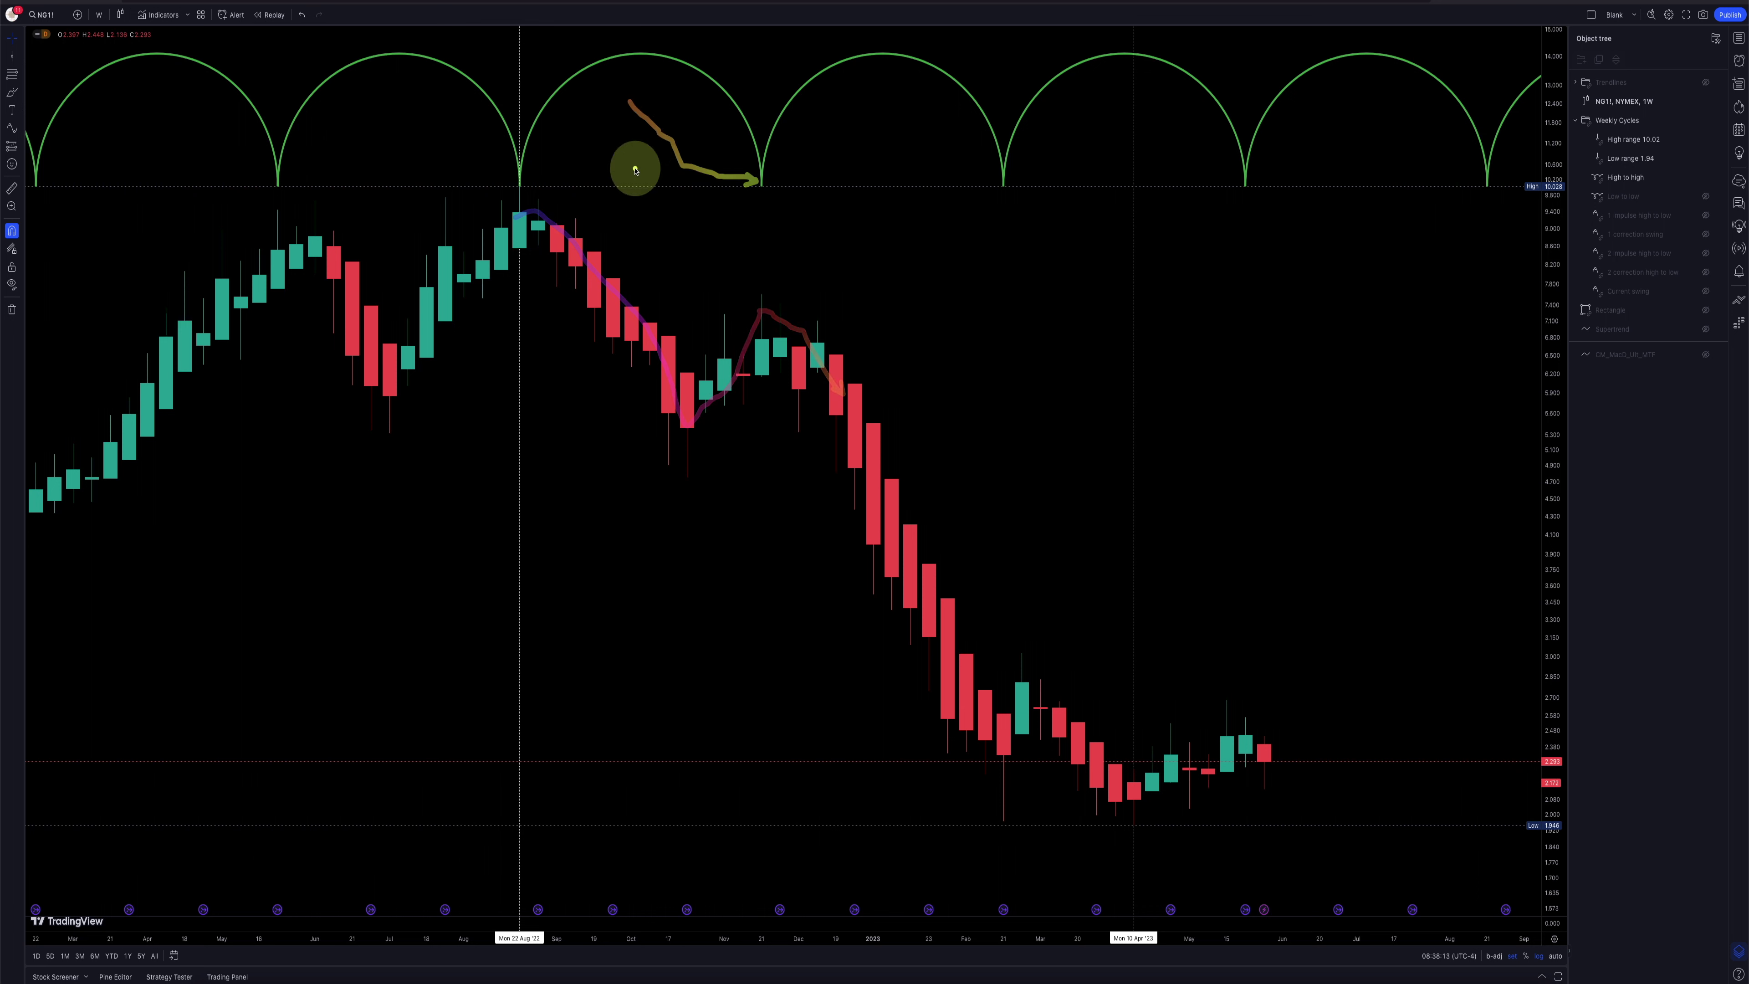
{"action": "mouse_move", "coordinate": [520, 180]}
{"action": "left_mouse_down"}
{"action": "mouse_move", "coordinate": [567, 77]}
{"action": "mouse_move", "coordinate": [593, 74]}
{"action": "left_mouse_up"}
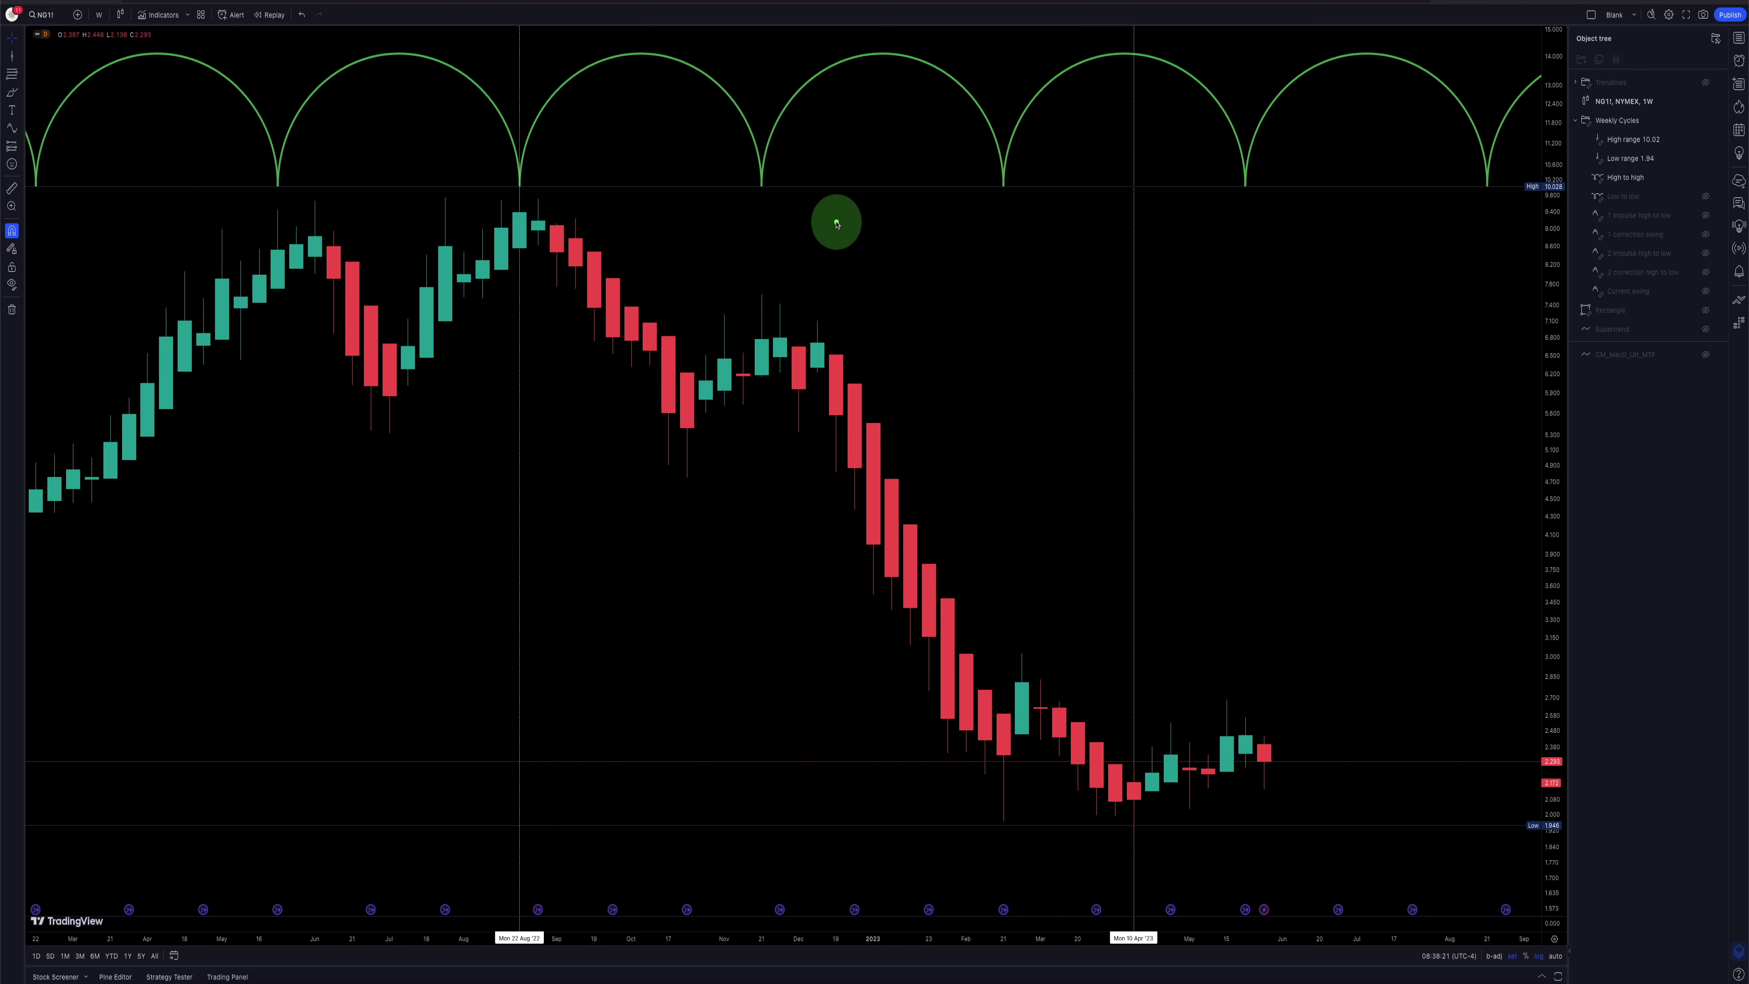
{"action": "left_click_drag", "start_coordinate": [851, 610], "coordinate": [992, 752]}
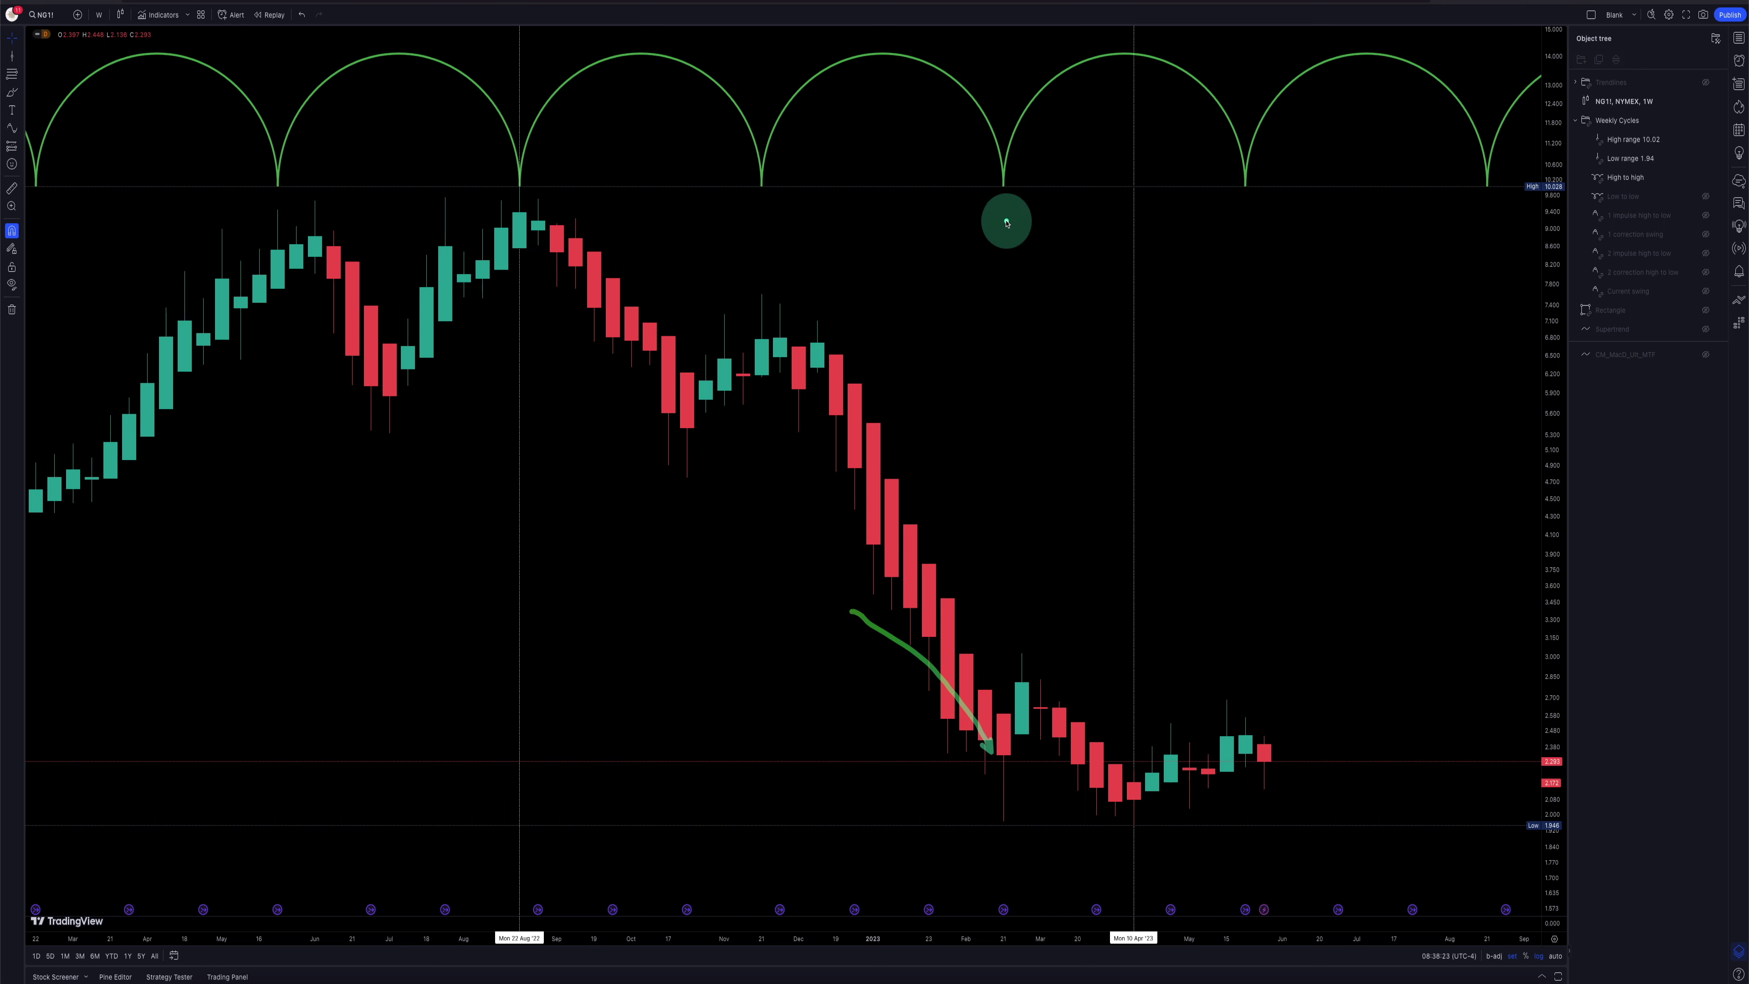
{"action": "left_click_drag", "start_coordinate": [956, 102], "coordinate": [1000, 188]}
{"action": "left_click_drag", "start_coordinate": [989, 604], "coordinate": [999, 730]}
{"action": "left_click_drag", "start_coordinate": [1004, 821], "coordinate": [1023, 663]}
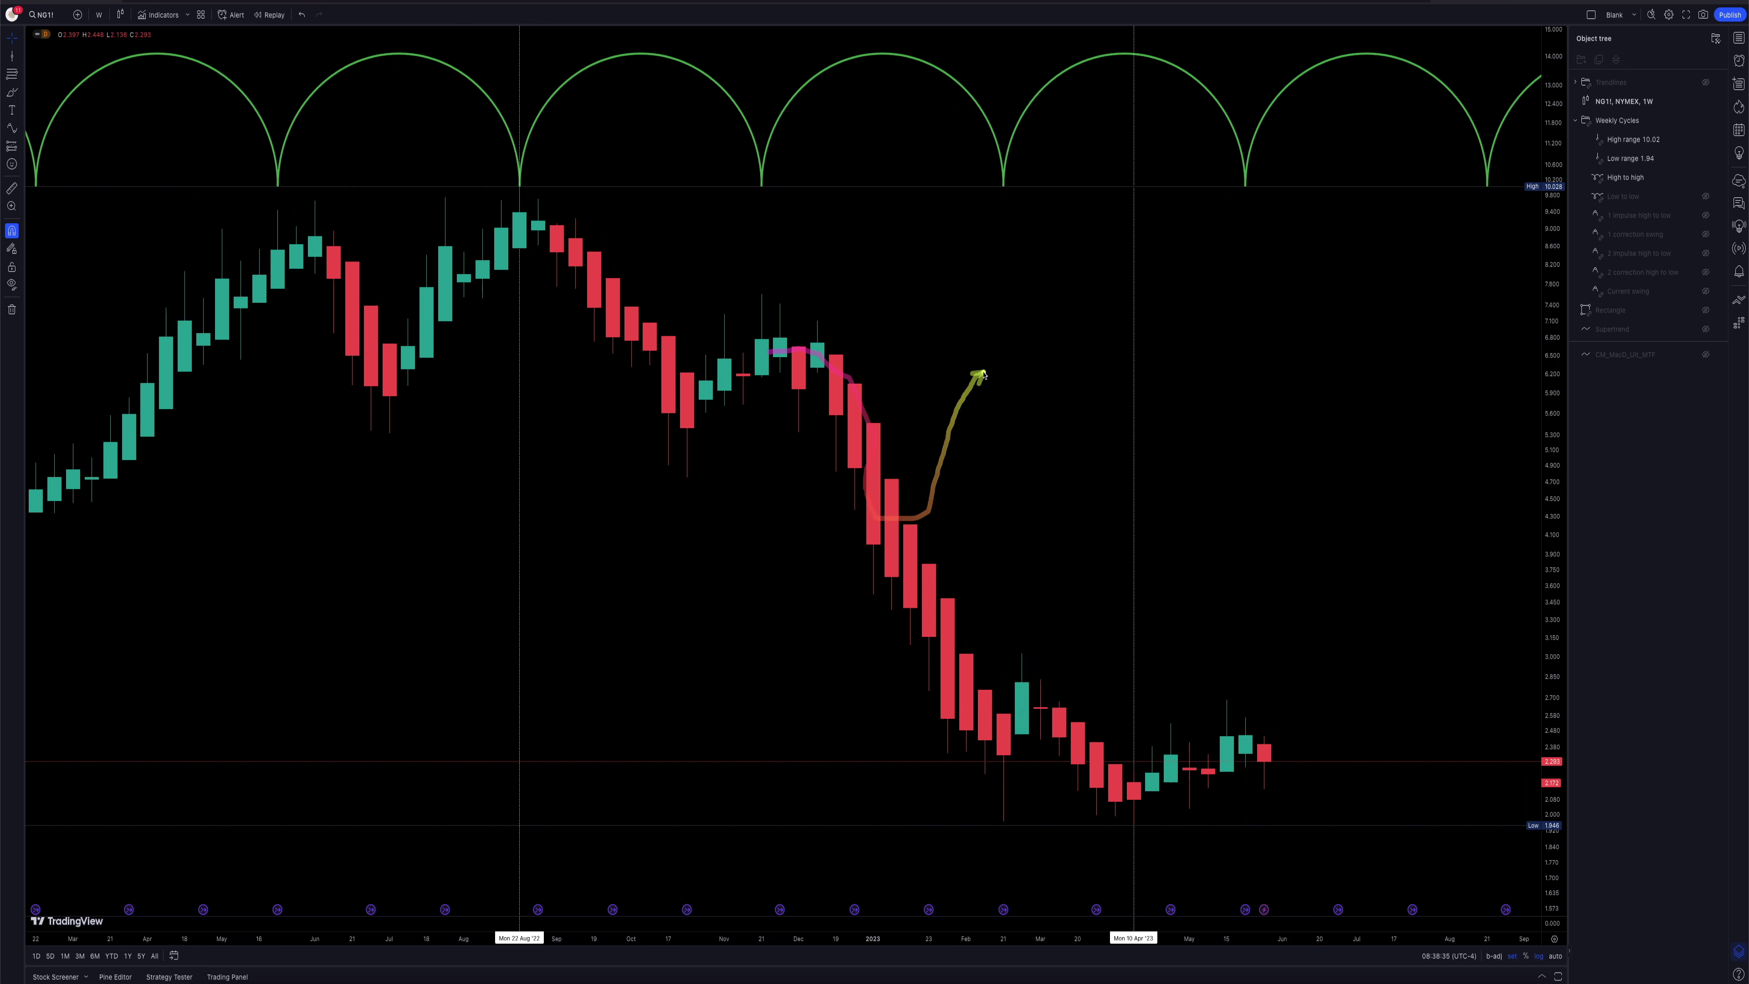
{"action": "left_click_drag", "start_coordinate": [1000, 370], "coordinate": [1026, 370]}
{"action": "mouse_move", "coordinate": [948, 131]}
{"action": "left_mouse_down"}
{"action": "mouse_move", "coordinate": [995, 196]}
{"action": "mouse_move", "coordinate": [1009, 335]}
{"action": "mouse_move", "coordinate": [989, 374]}
{"action": "left_mouse_up"}
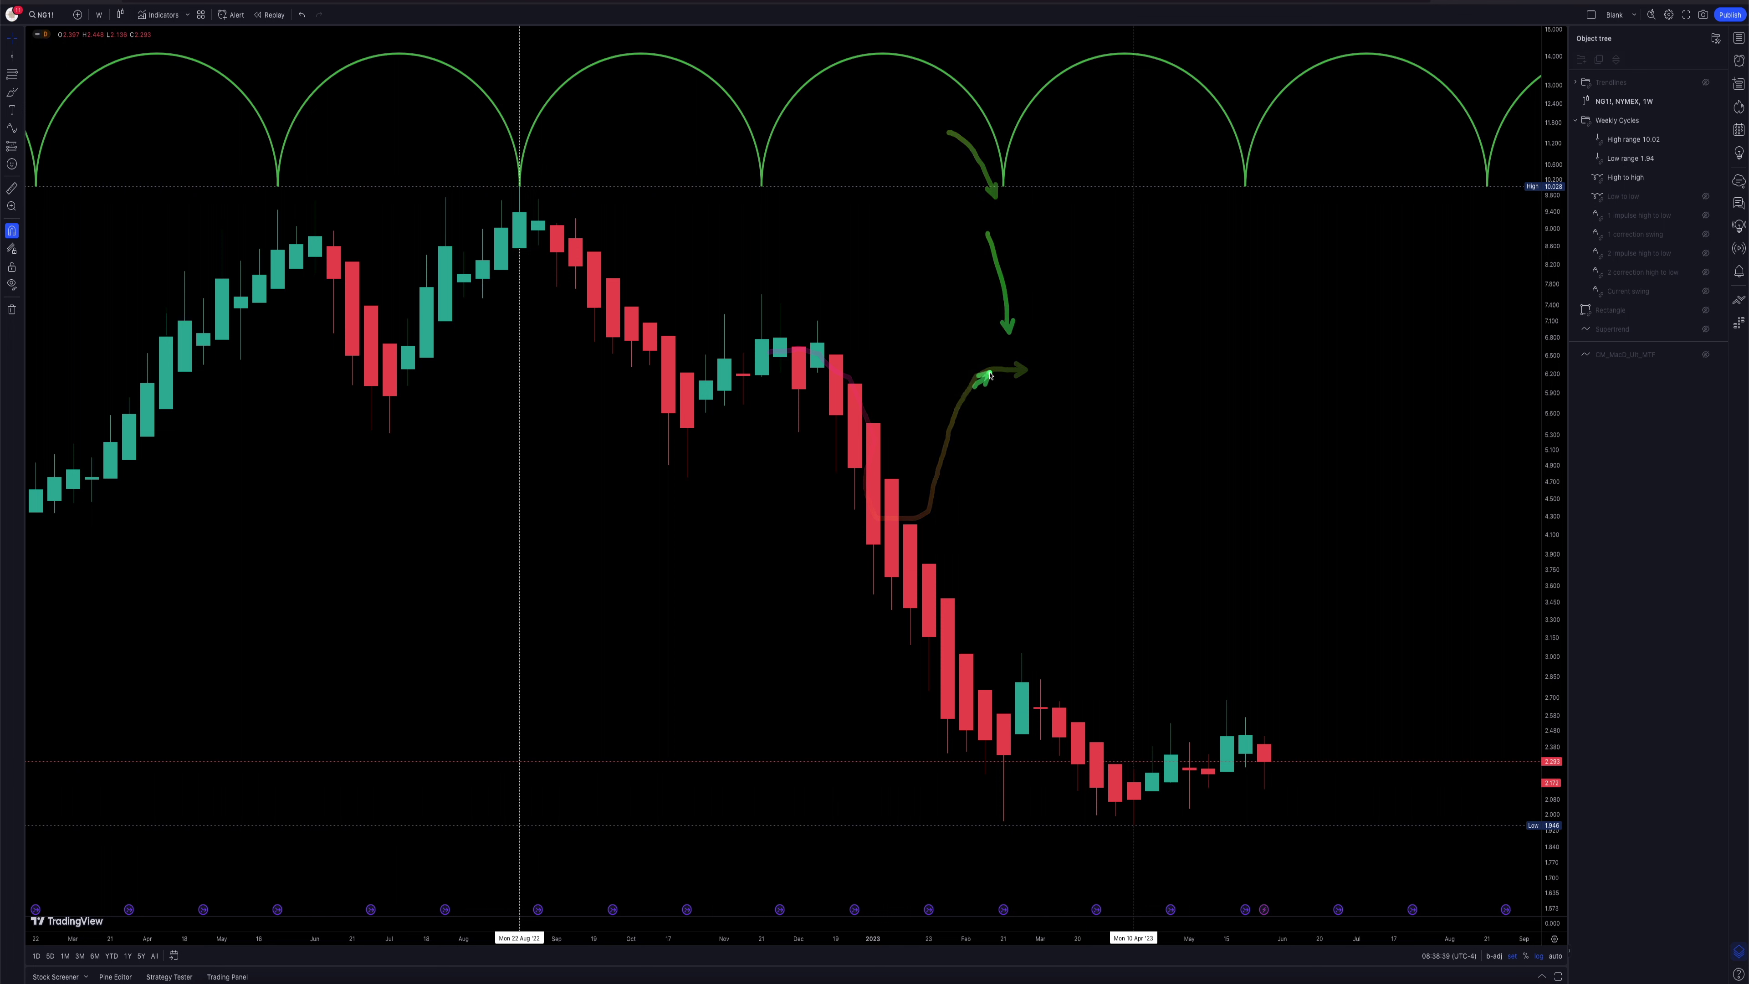
{"action": "left_click_drag", "start_coordinate": [1094, 525], "coordinate": [1105, 551]}
{"action": "left_click_drag", "start_coordinate": [1007, 217], "coordinate": [1003, 344]}
{"action": "left_click_drag", "start_coordinate": [447, 133], "coordinate": [518, 180]}
{"action": "left_click_drag", "start_coordinate": [651, 234], "coordinate": [786, 311]}
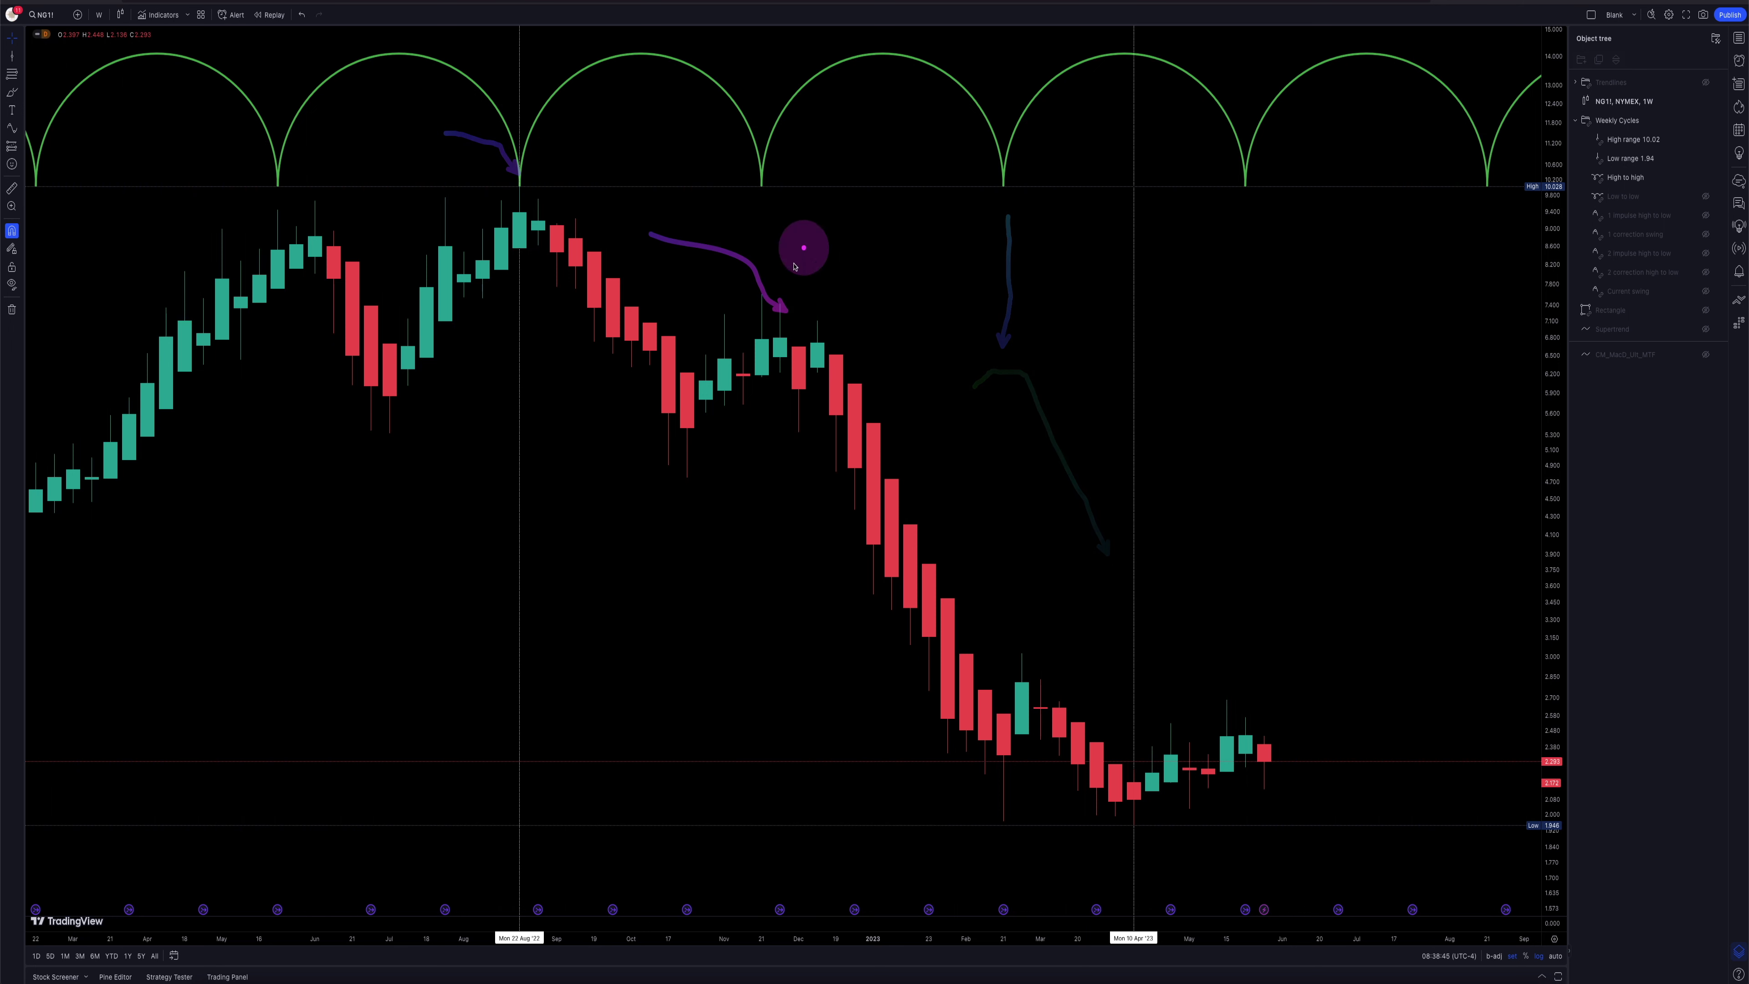
{"action": "left_click_drag", "start_coordinate": [897, 112], "coordinate": [905, 123]}
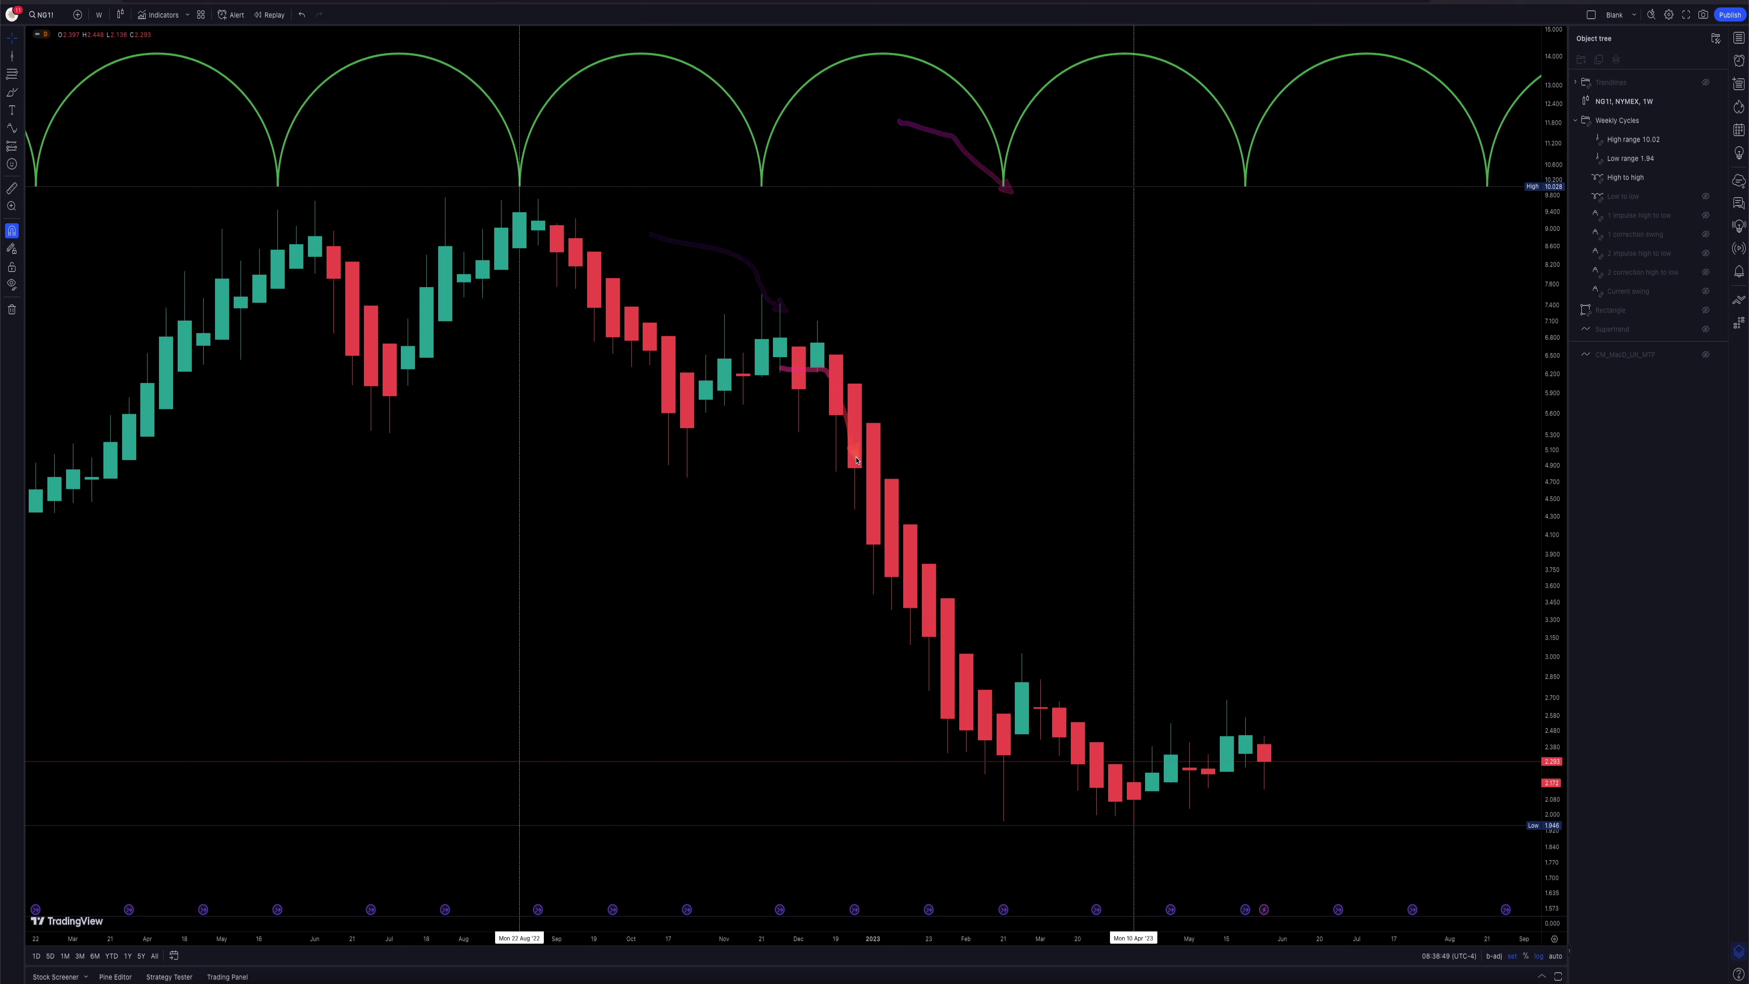
Step: Trace the price decline from December 2022 into the February 2023 low and compare it with the High to high arc boundary there
{"action": "left_click", "coordinate": [797, 392]}
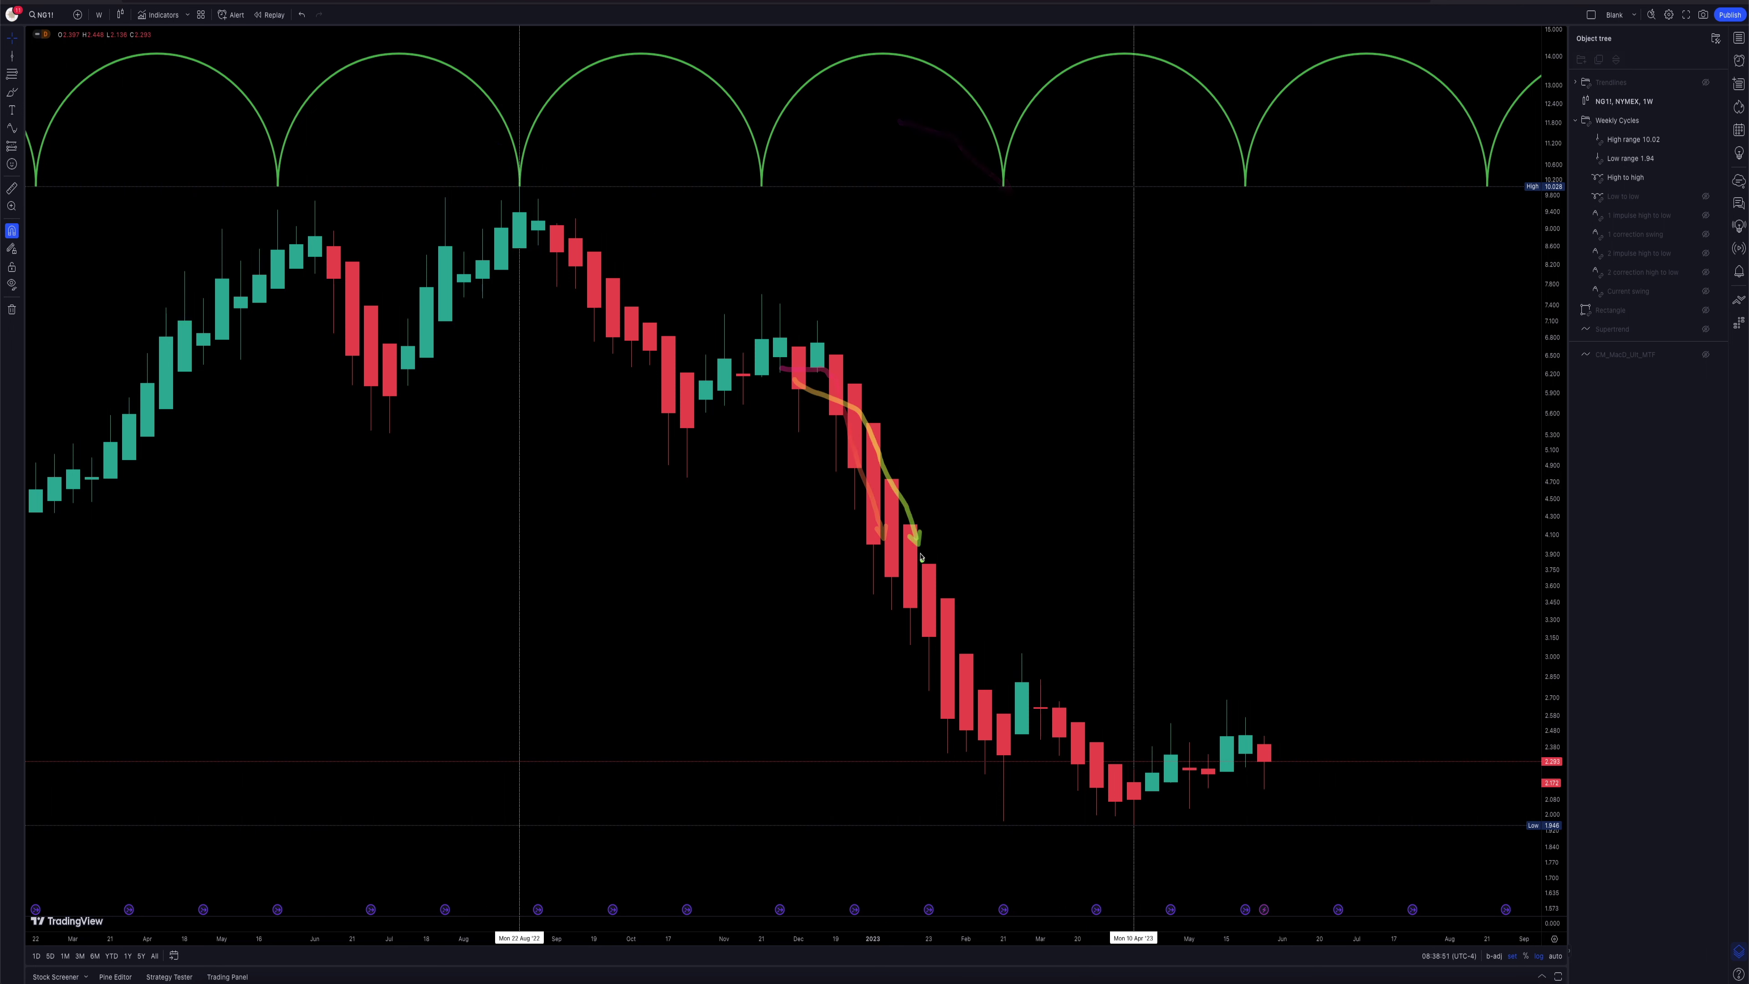
{"action": "left_click_drag", "start_coordinate": [1000, 804], "coordinate": [995, 785]}
{"action": "left_click_drag", "start_coordinate": [981, 359], "coordinate": [989, 337]}
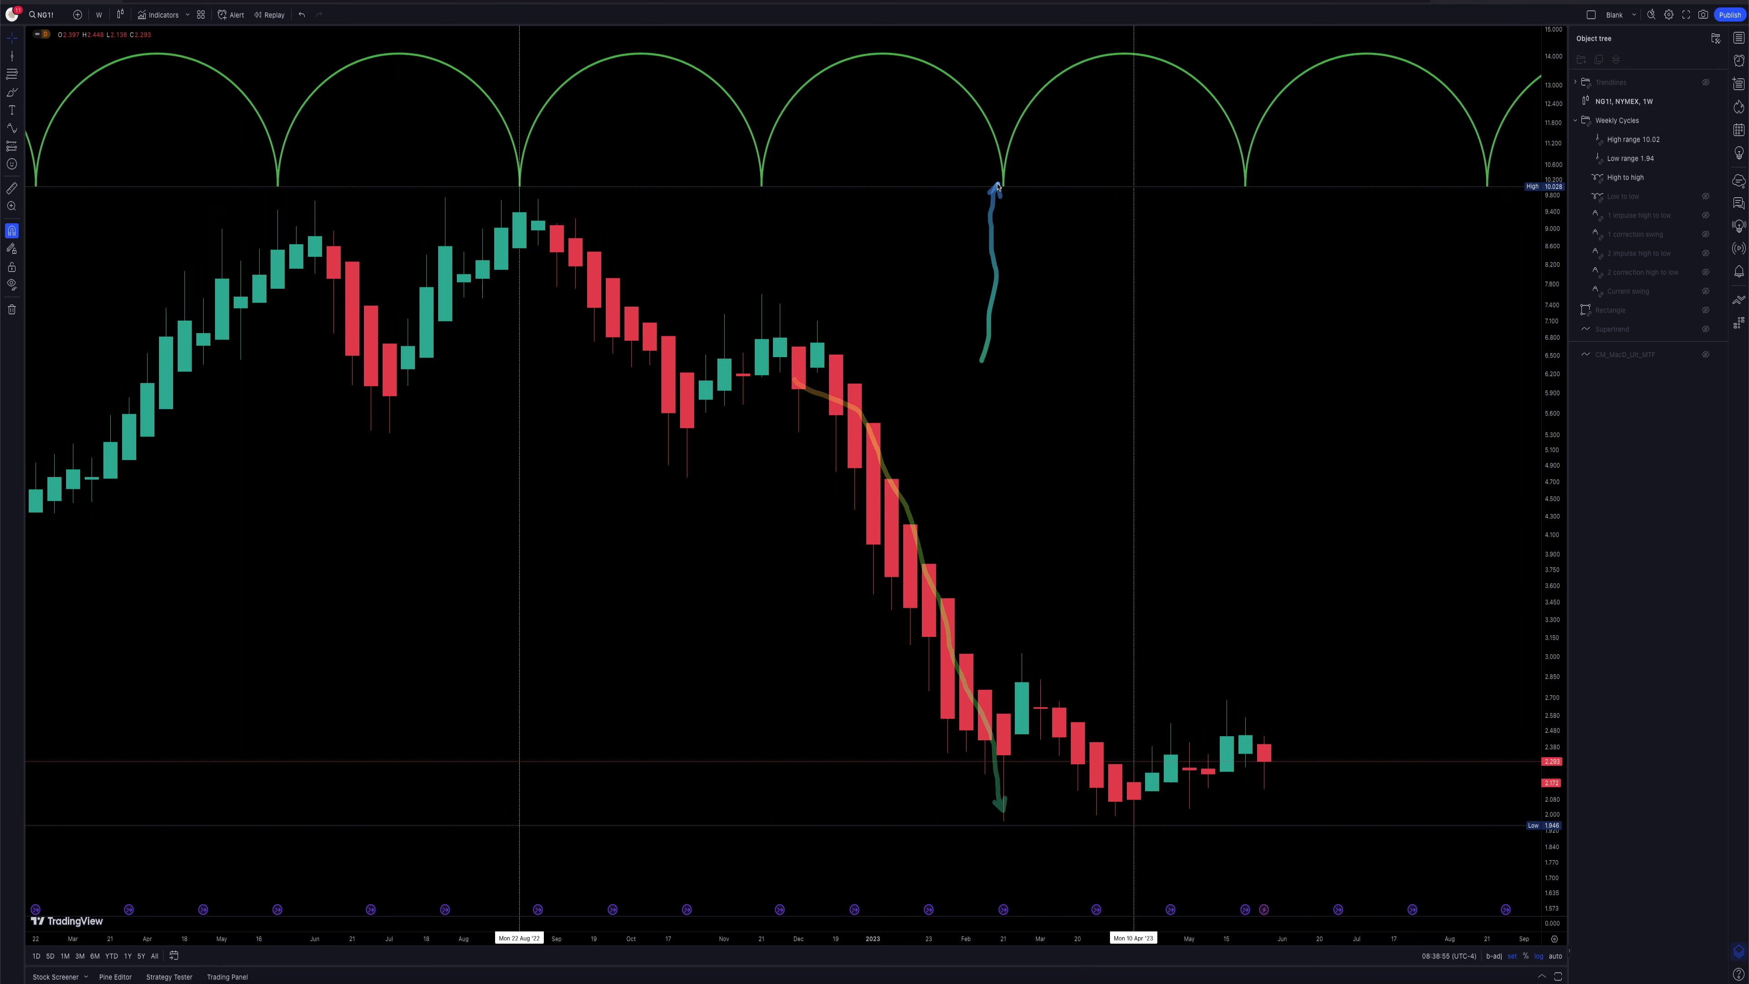
{"action": "left_click_drag", "start_coordinate": [1008, 798], "coordinate": [1001, 668]}
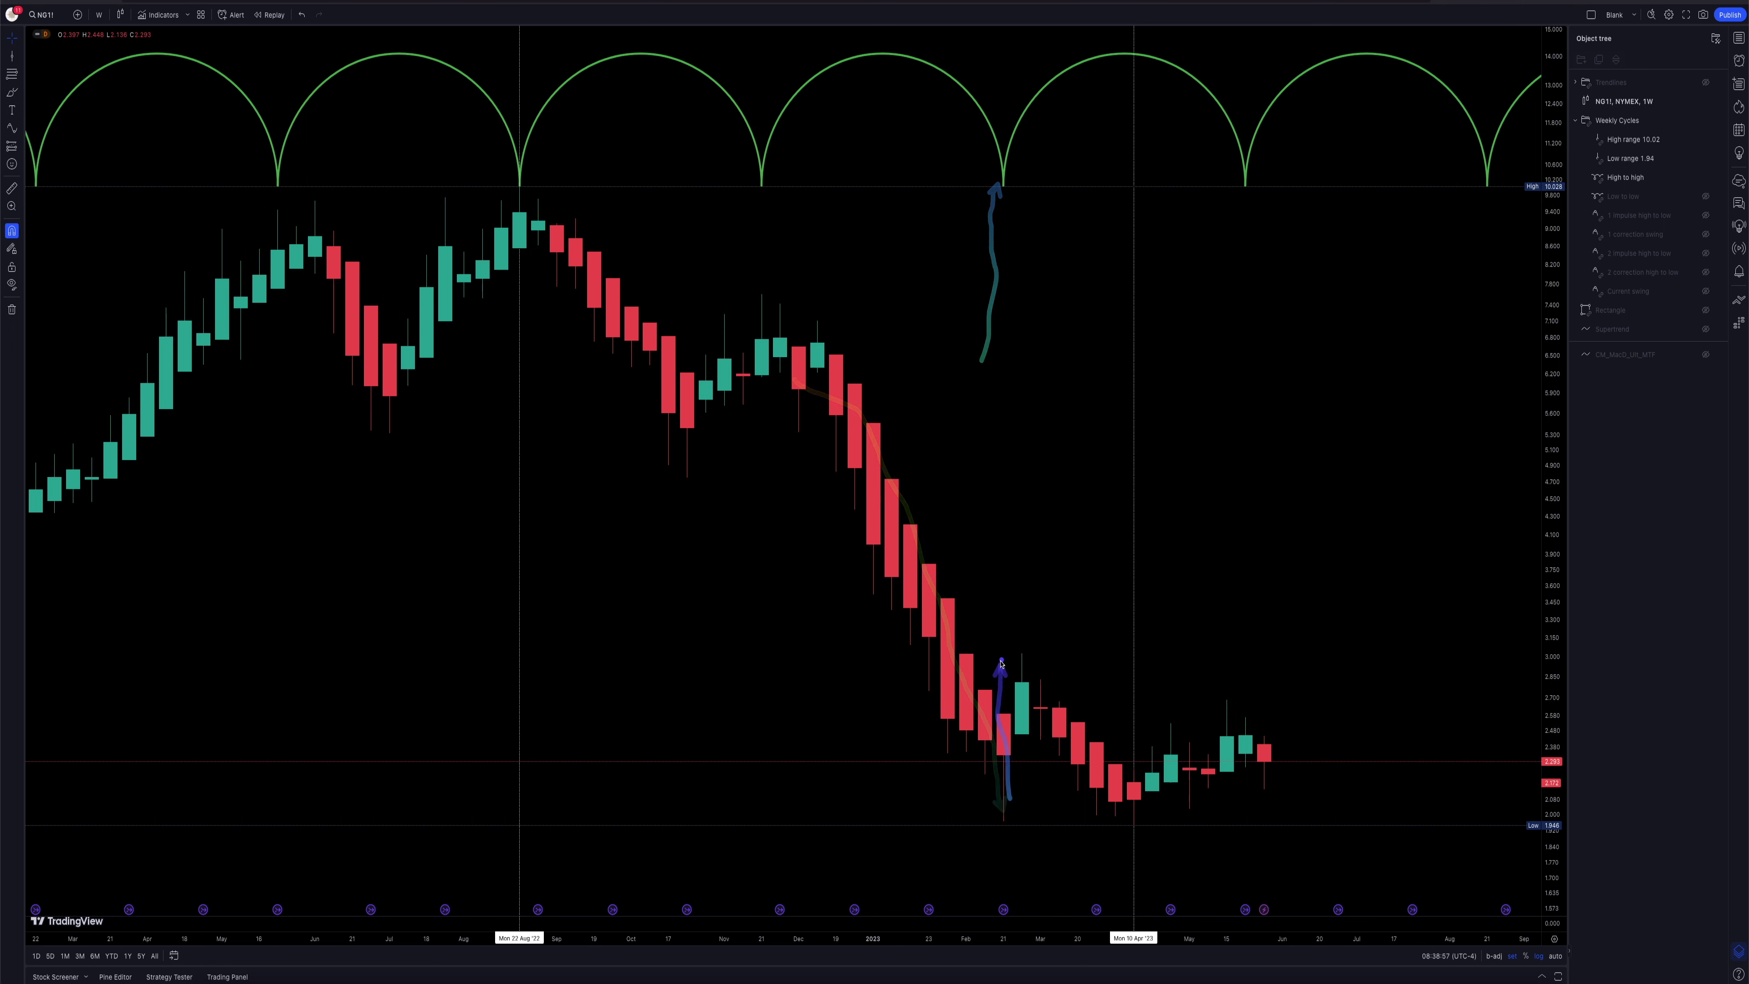
{"action": "left_click", "coordinate": [1018, 618]}
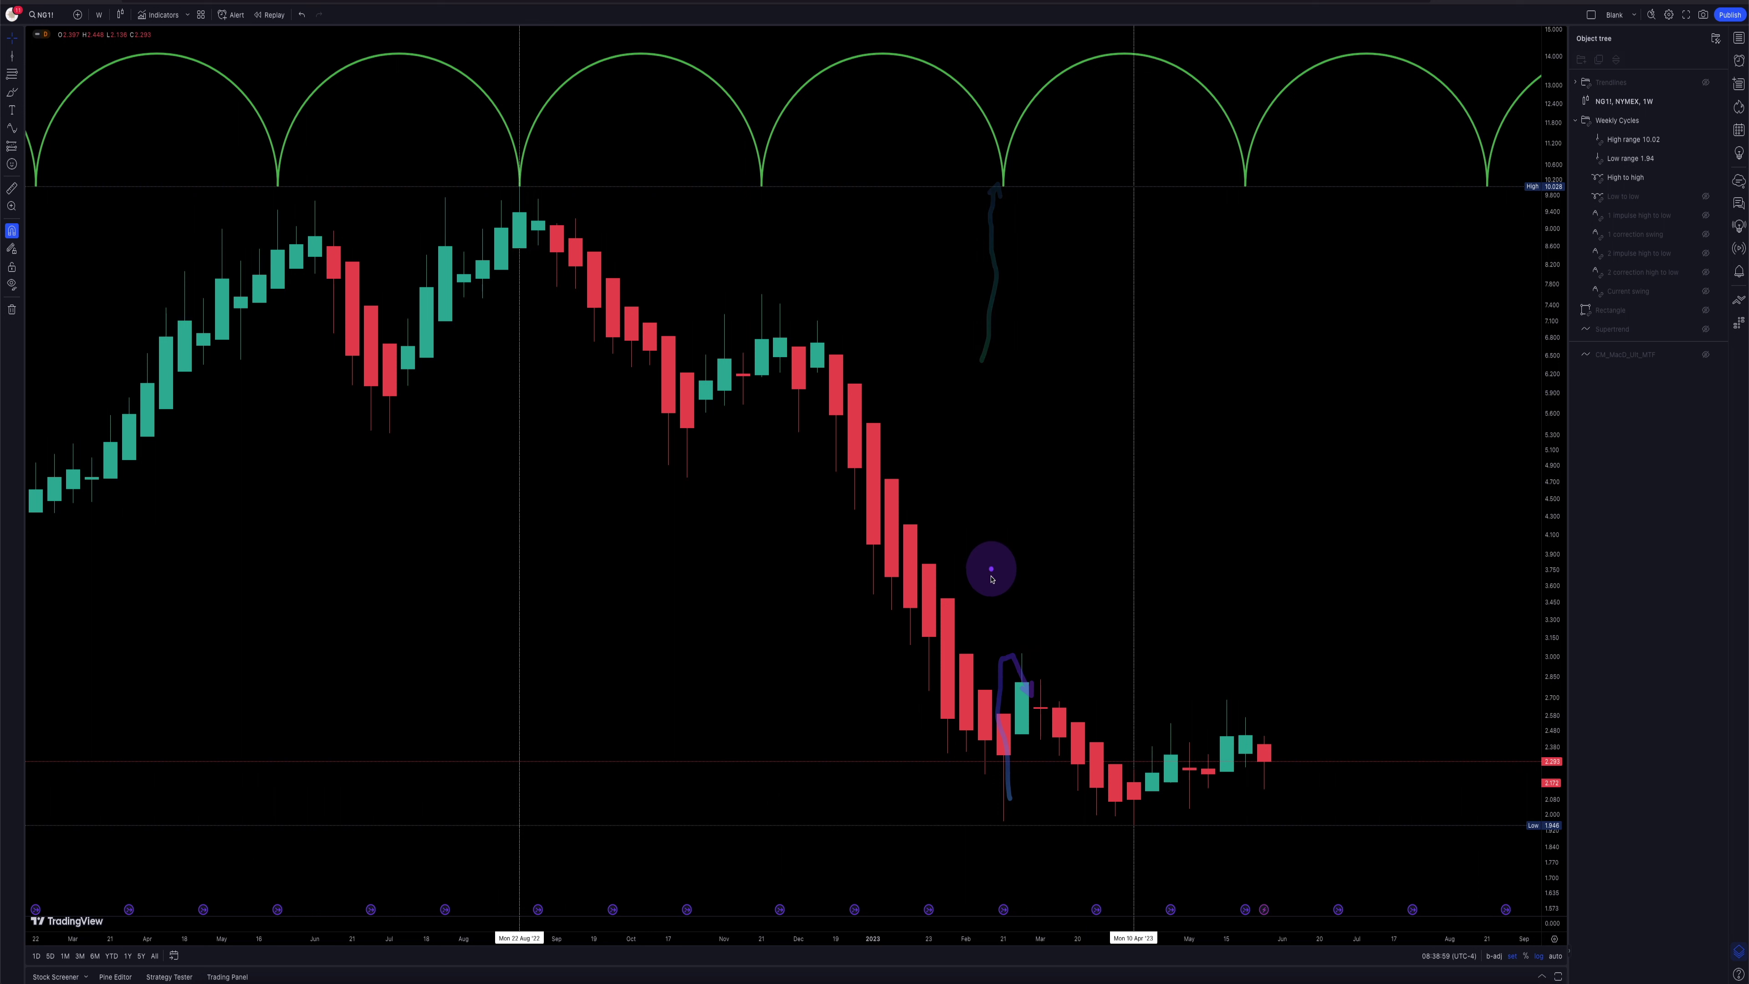
Step: Compare the following High to high arc boundaries in May and August 2023 with the recent swing, and recheck the arc after the August 2022 high
{"action": "left_click_drag", "start_coordinate": [998, 203], "coordinate": [1126, 205]}
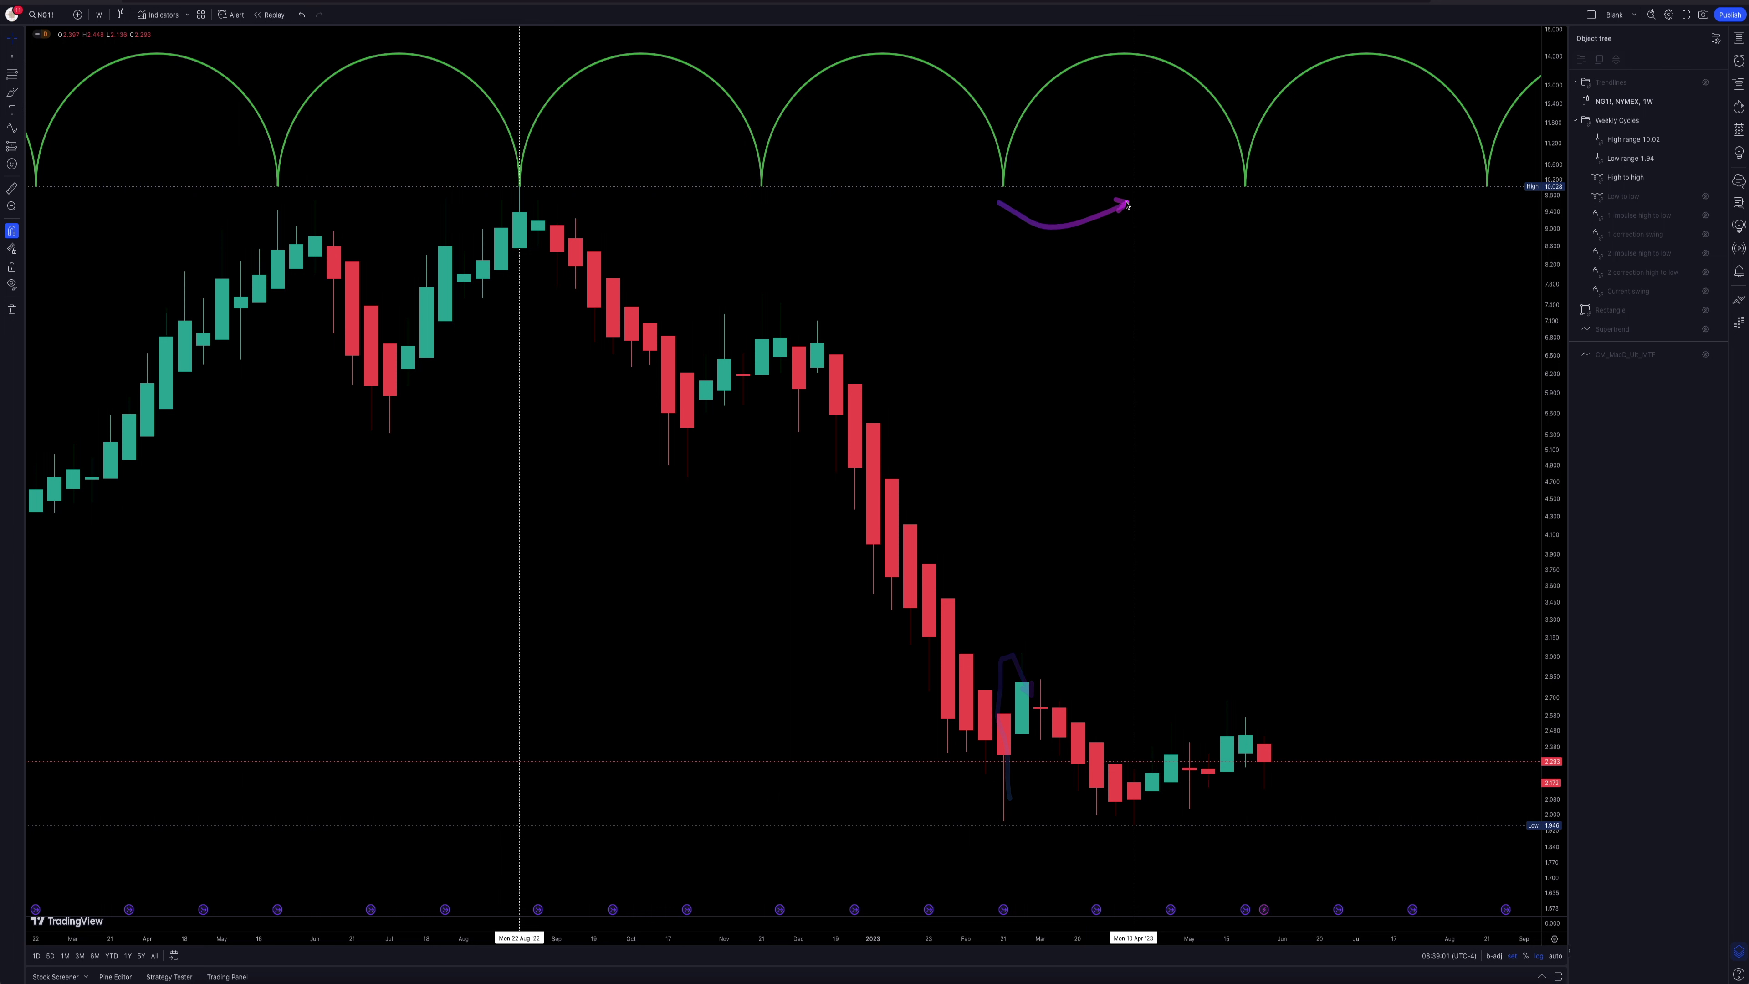
{"action": "left_click_drag", "start_coordinate": [1235, 193], "coordinate": [1234, 188]}
{"action": "left_click_drag", "start_coordinate": [1243, 277], "coordinate": [1251, 654]}
{"action": "left_click_drag", "start_coordinate": [1189, 597], "coordinate": [1204, 624]}
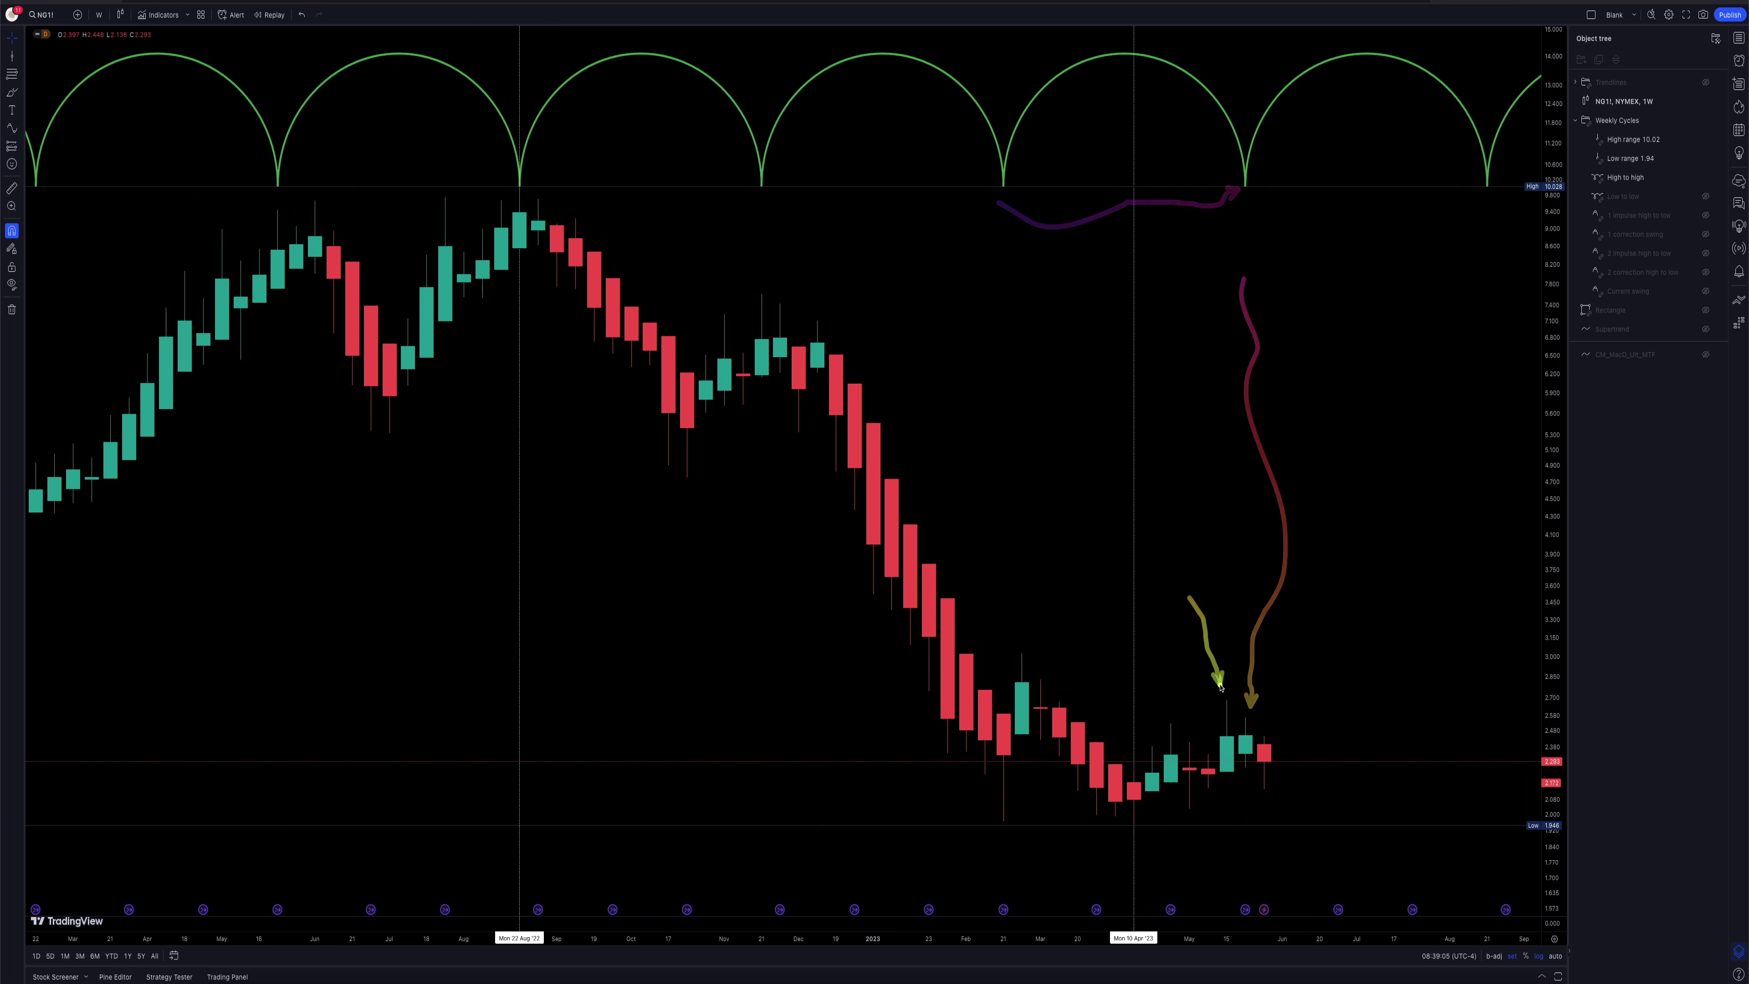
{"action": "left_click_drag", "start_coordinate": [1213, 617], "coordinate": [1227, 649]}
{"action": "left_click_drag", "start_coordinate": [1394, 266], "coordinate": [1485, 186]}
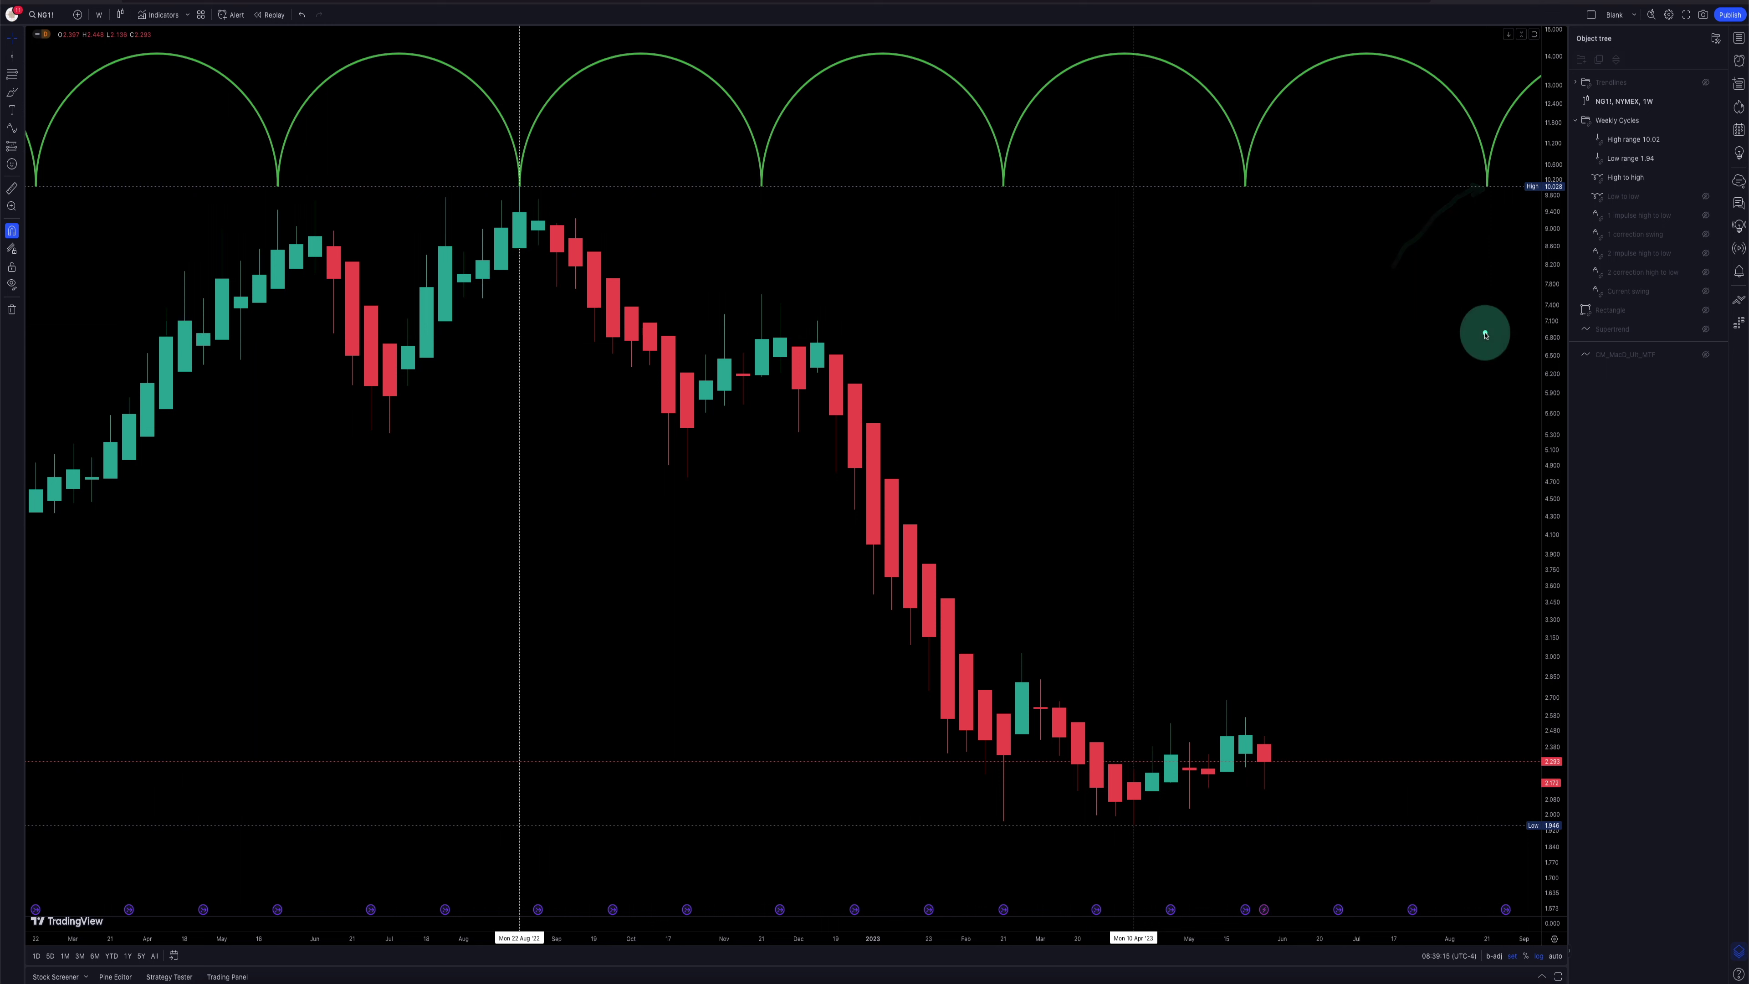
{"action": "left_click_drag", "start_coordinate": [517, 218], "coordinate": [605, 199]}
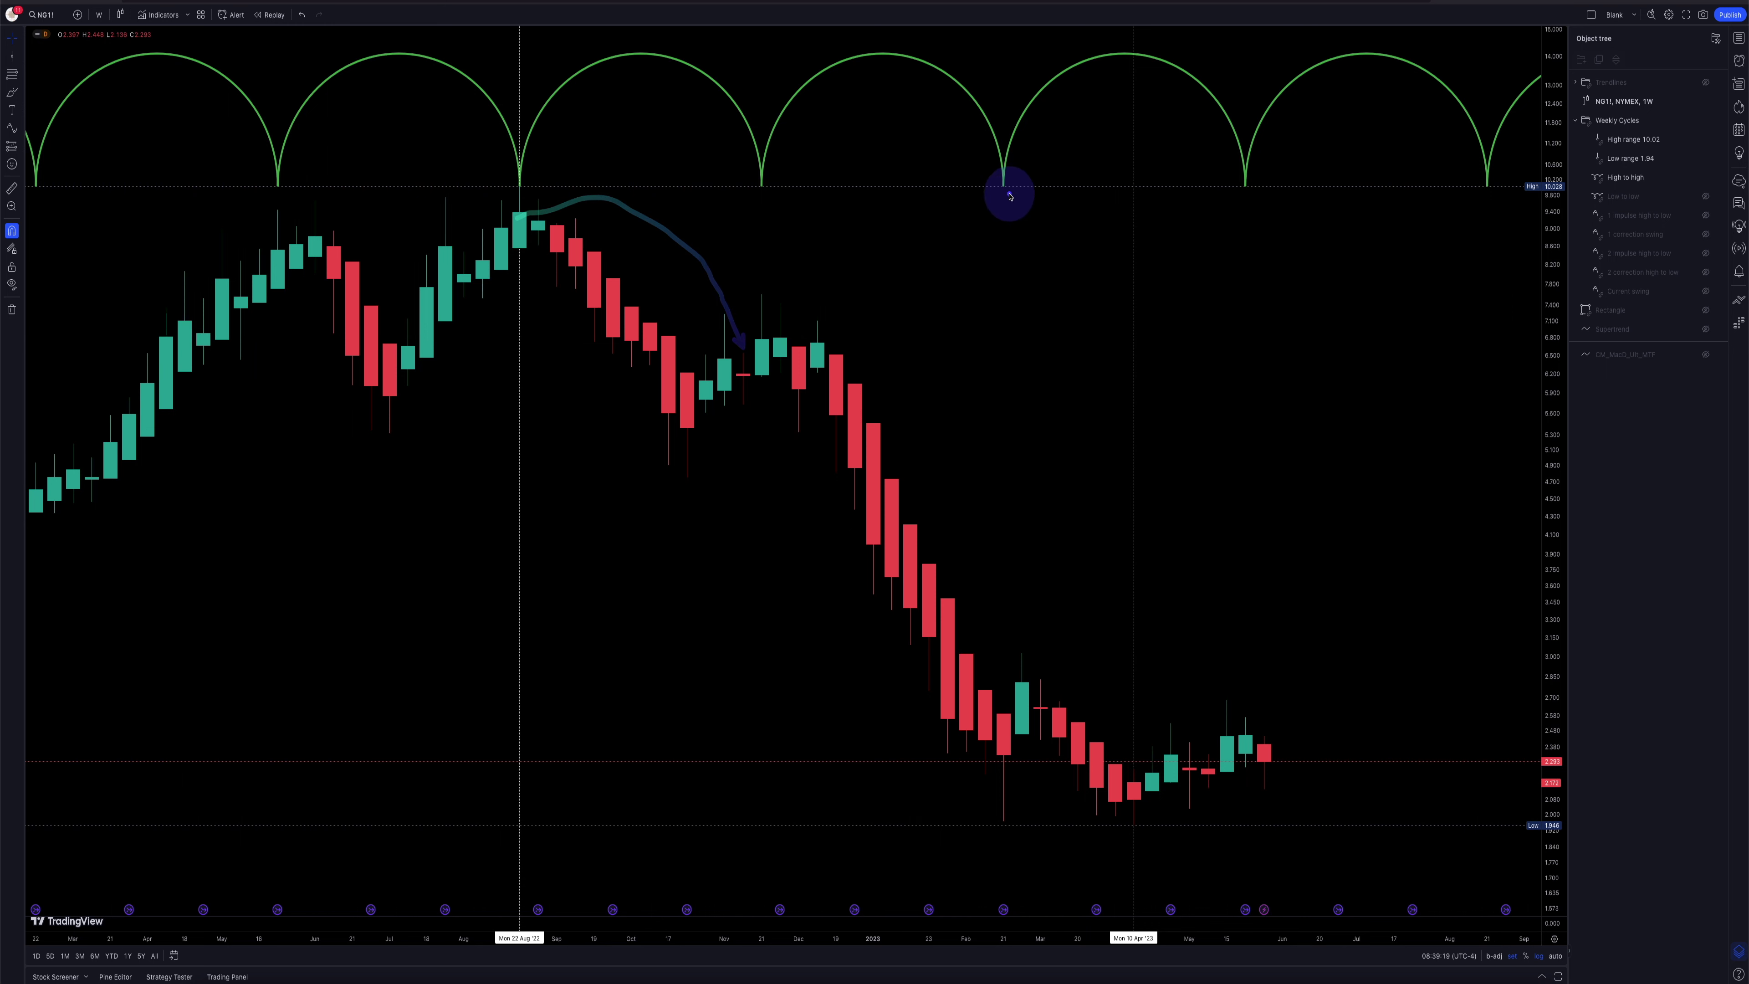
Step: Show the Low to low cycle of the Weekly Cycles group and mark the price lows from July 2022 to April 2023 against its arcs
{"action": "left_click", "coordinate": [1705, 198]}
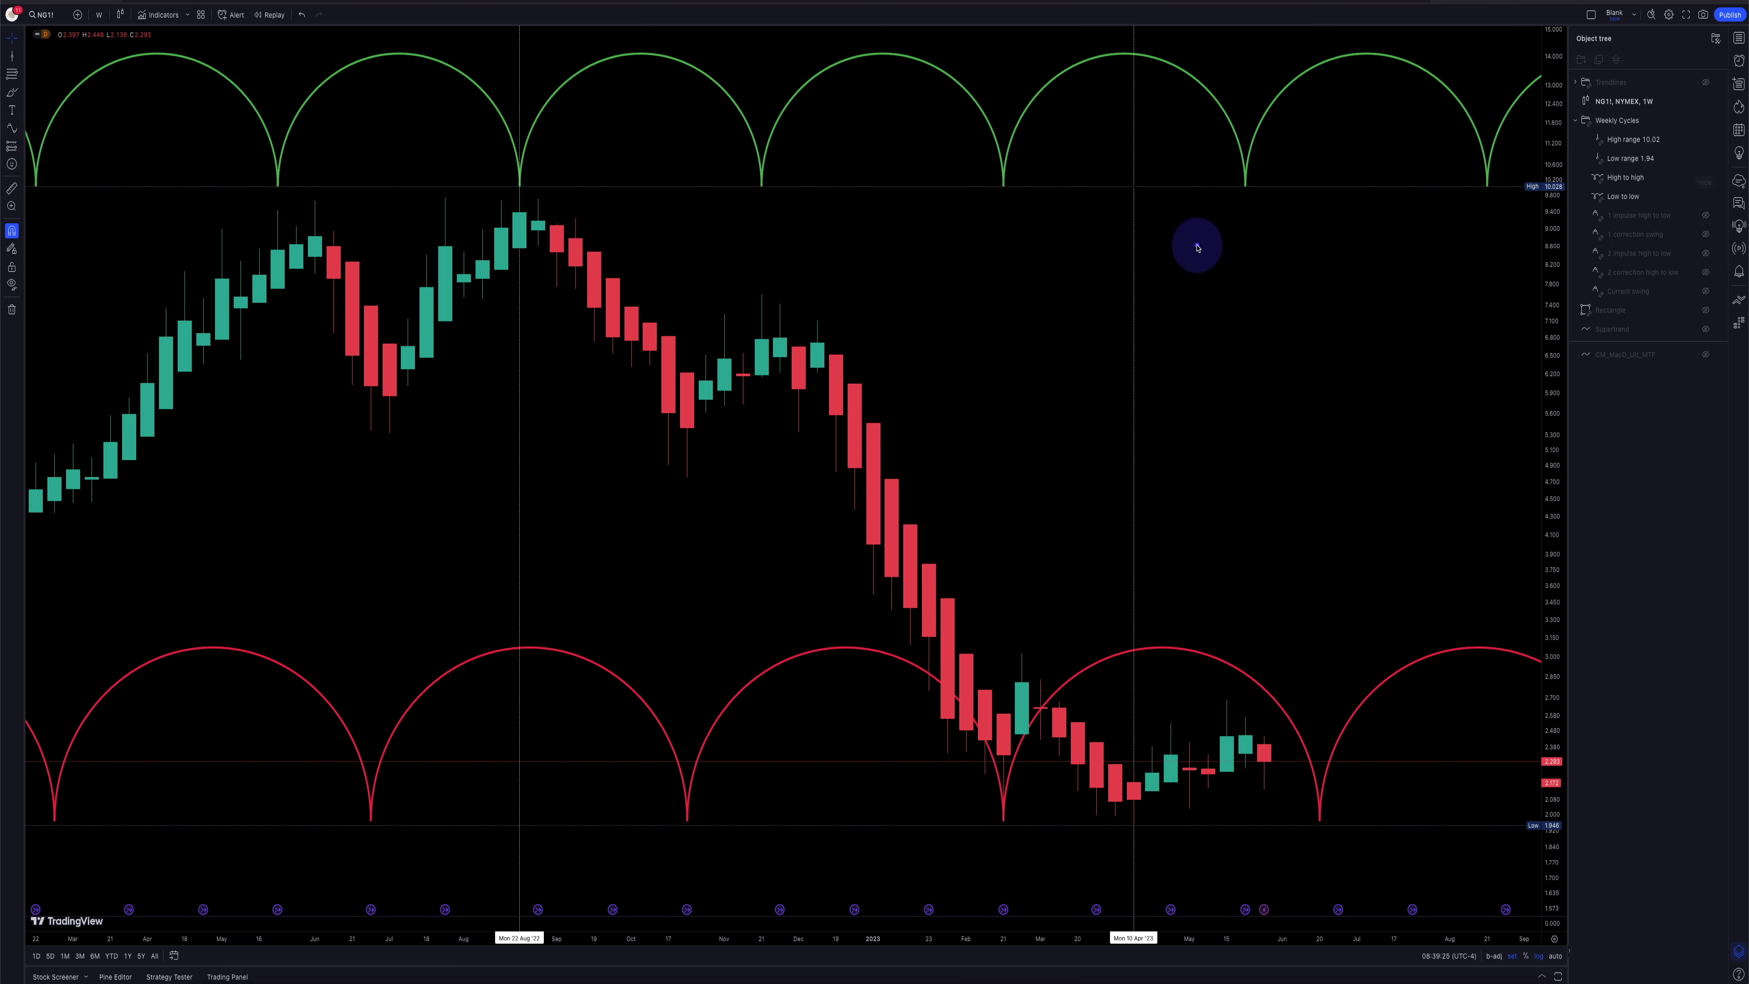
{"action": "mouse_move", "coordinate": [498, 208]}
{"action": "left_mouse_down"}
{"action": "mouse_move", "coordinate": [520, 364]}
{"action": "mouse_move", "coordinate": [281, 387]}
{"action": "mouse_move", "coordinate": [365, 458]}
{"action": "mouse_move", "coordinate": [384, 436]}
{"action": "left_mouse_up"}
{"action": "left_click_drag", "start_coordinate": [582, 553], "coordinate": [655, 472]}
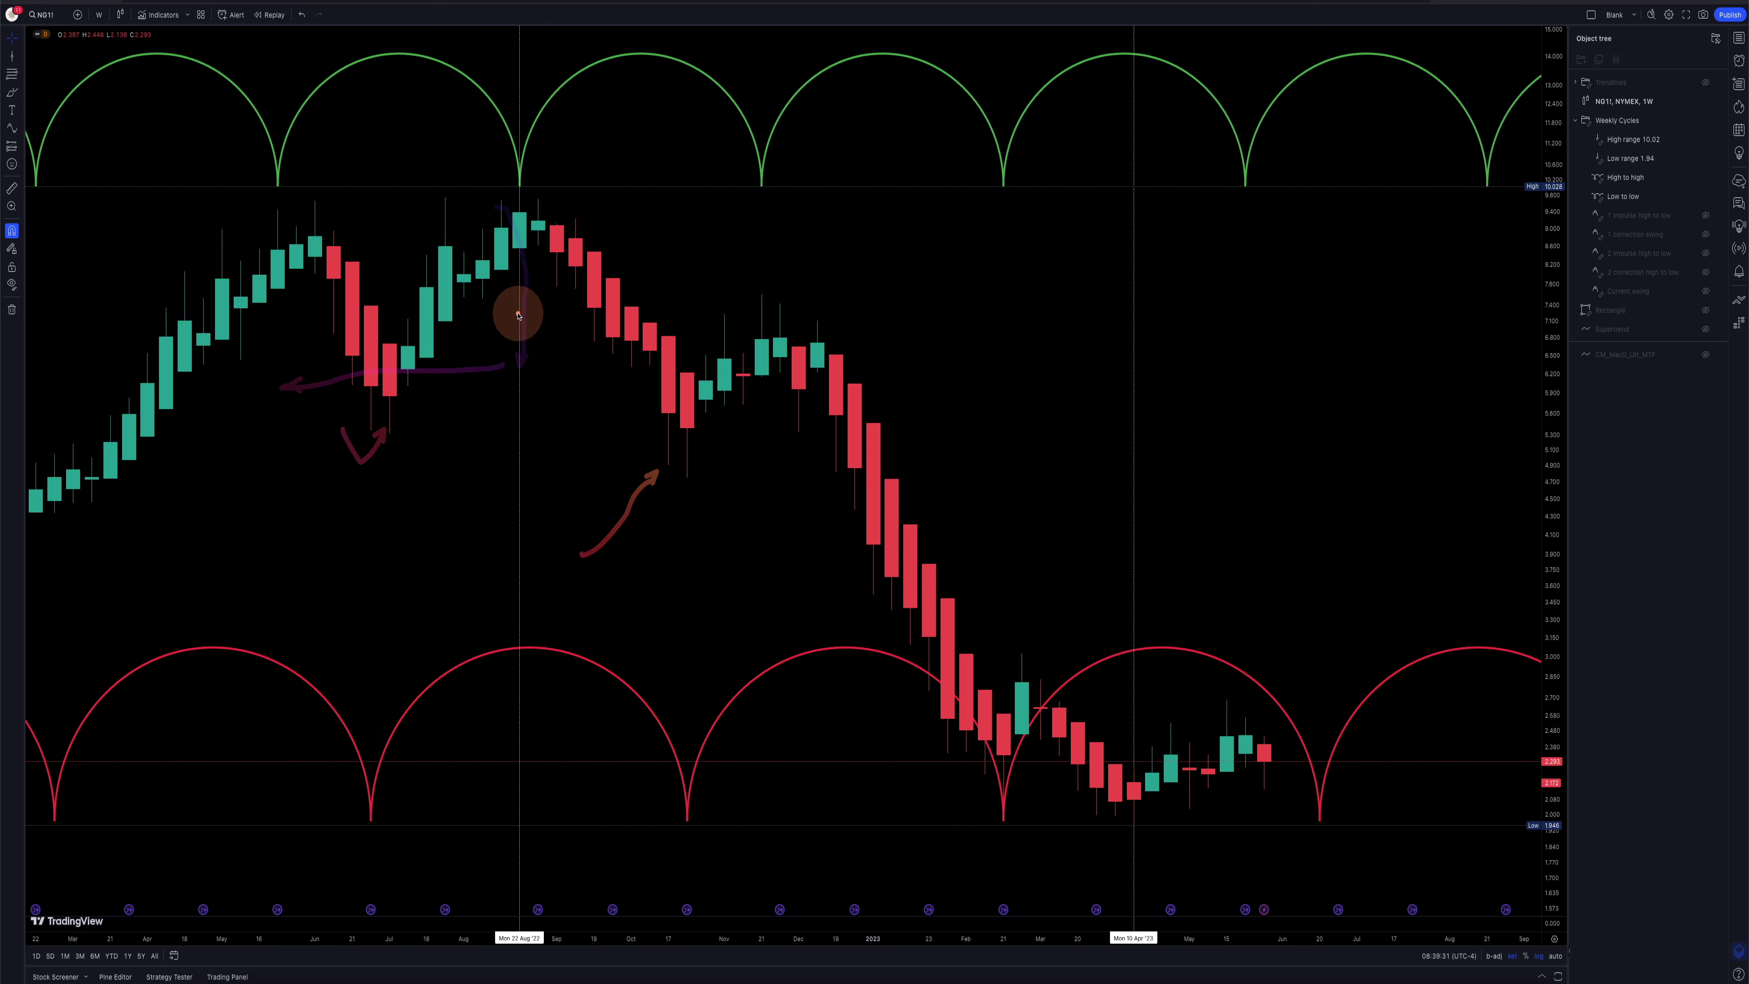
{"action": "left_click_drag", "start_coordinate": [539, 263], "coordinate": [590, 313]}
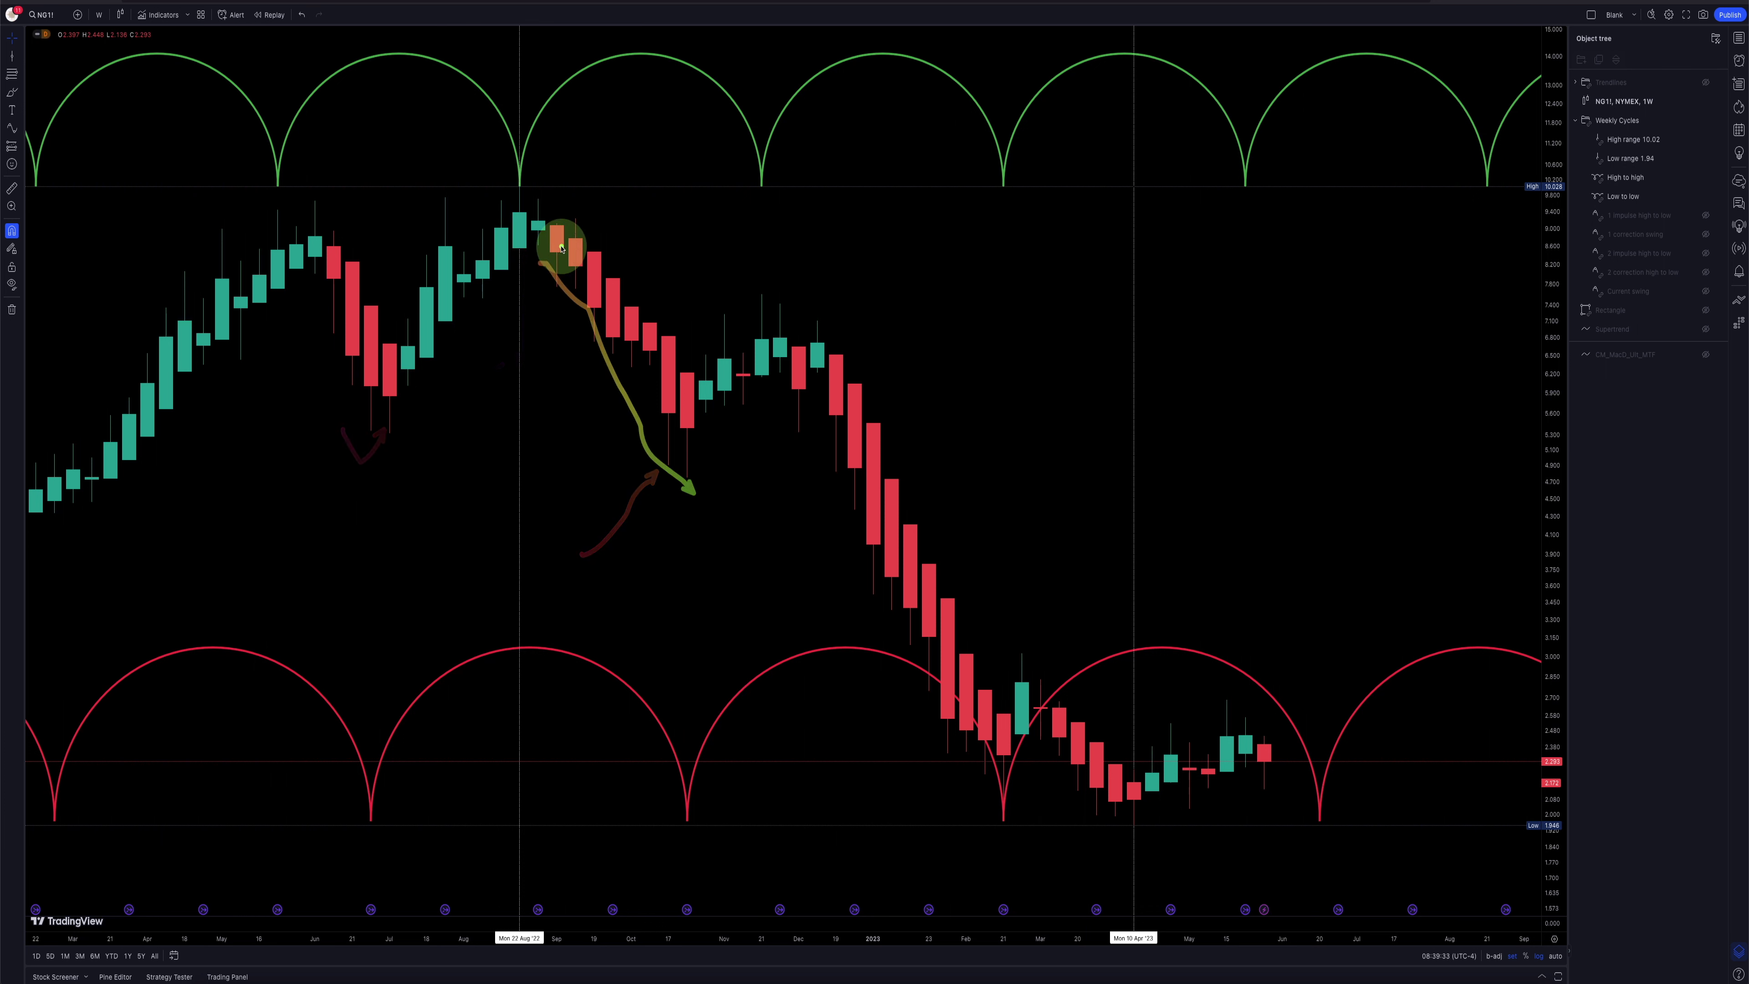
{"action": "left_click_drag", "start_coordinate": [507, 171], "coordinate": [543, 186]}
{"action": "left_click_drag", "start_coordinate": [671, 599], "coordinate": [684, 773]}
{"action": "mouse_move", "coordinate": [675, 499]}
{"action": "left_mouse_down"}
{"action": "mouse_move", "coordinate": [676, 543]}
{"action": "mouse_move", "coordinate": [678, 506]}
{"action": "mouse_move", "coordinate": [804, 657]}
{"action": "mouse_move", "coordinate": [931, 750]}
{"action": "mouse_move", "coordinate": [964, 735]}
{"action": "mouse_move", "coordinate": [1059, 755]}
{"action": "mouse_move", "coordinate": [1132, 820]}
{"action": "left_mouse_up"}
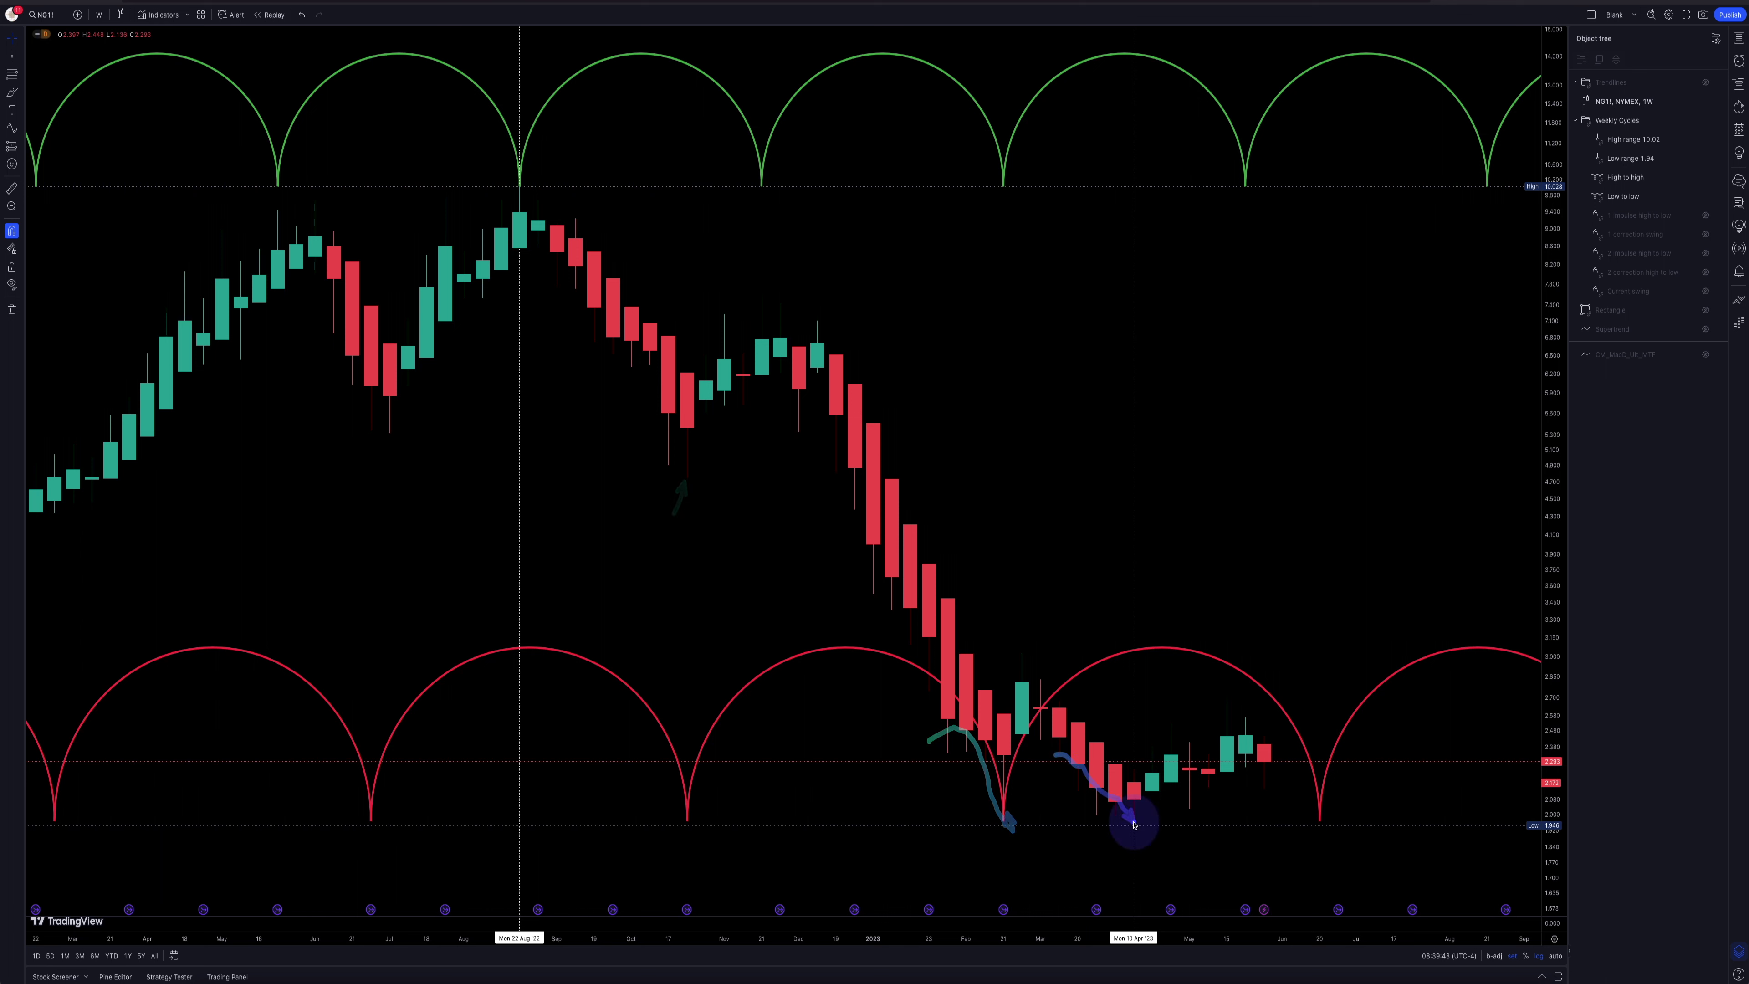
Step: Select the Low to low cycle and check its anchors on 24 Oct '22 and 21 Feb '23 against the price lows
{"action": "left_click", "coordinate": [1085, 674]}
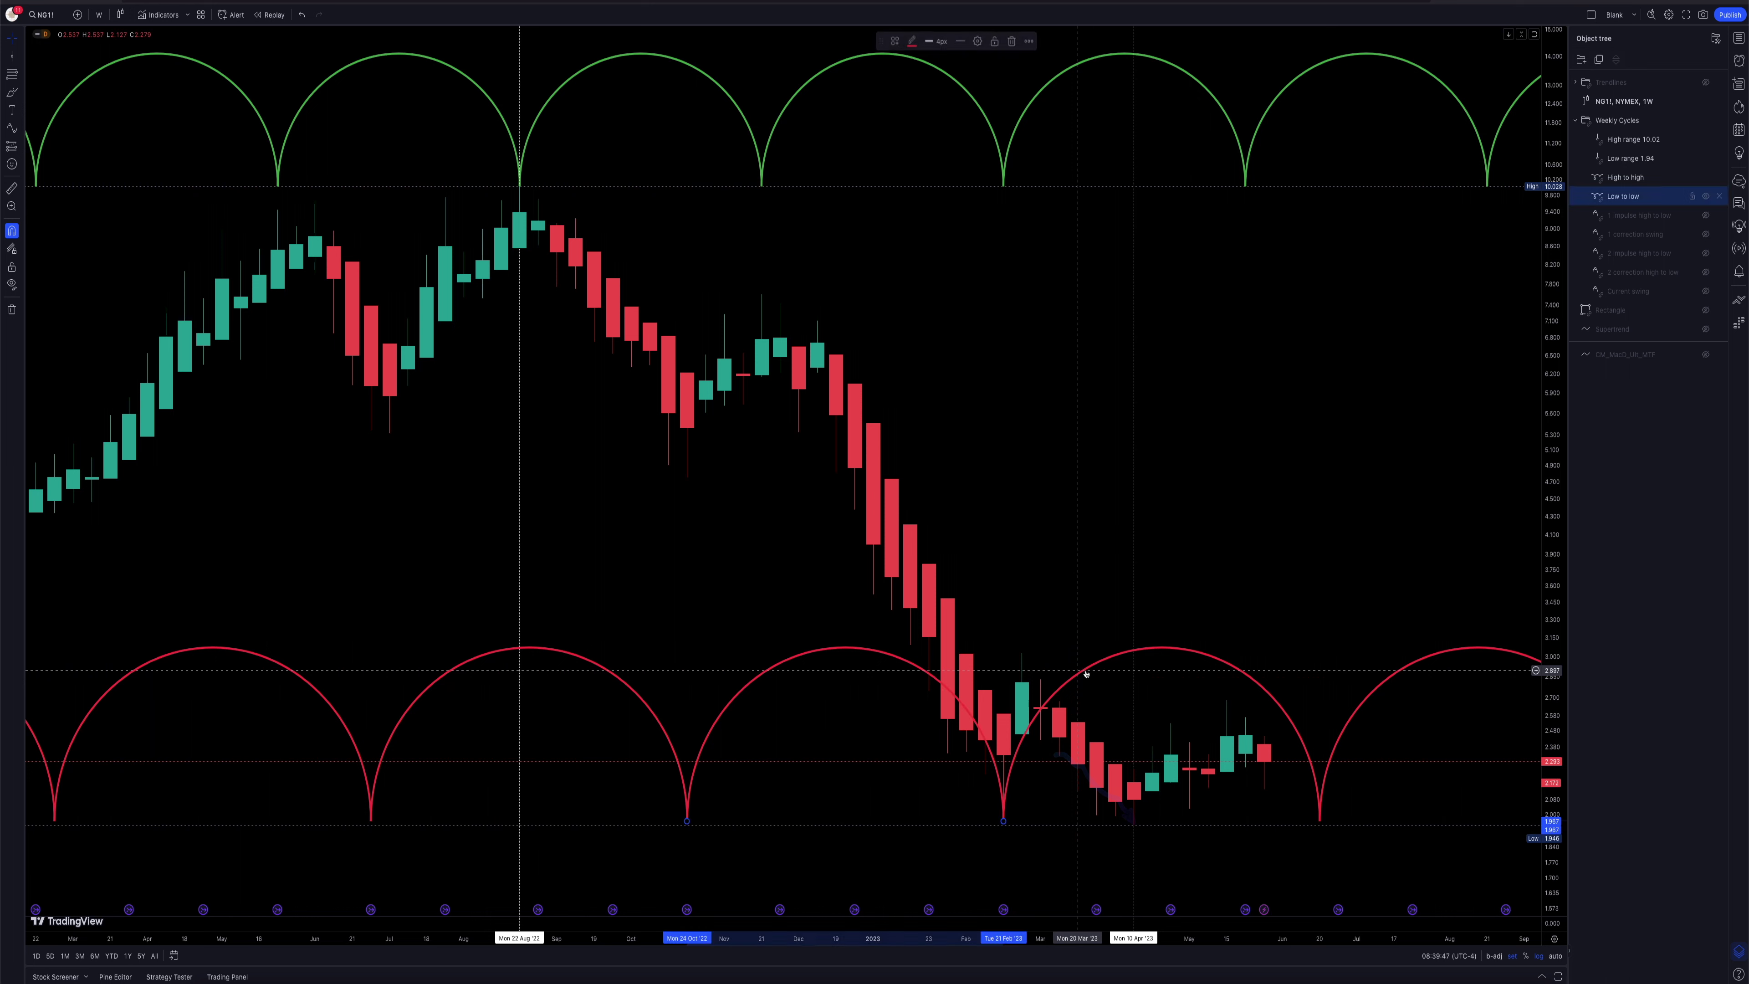
{"action": "mouse_move", "coordinate": [1014, 822]}
{"action": "left_mouse_down"}
{"action": "mouse_move", "coordinate": [1115, 803]}
{"action": "mouse_move", "coordinate": [1136, 823]}
{"action": "mouse_move", "coordinate": [1003, 820]}
{"action": "left_mouse_up"}
{"action": "left_click_drag", "start_coordinate": [620, 599], "coordinate": [668, 538]}
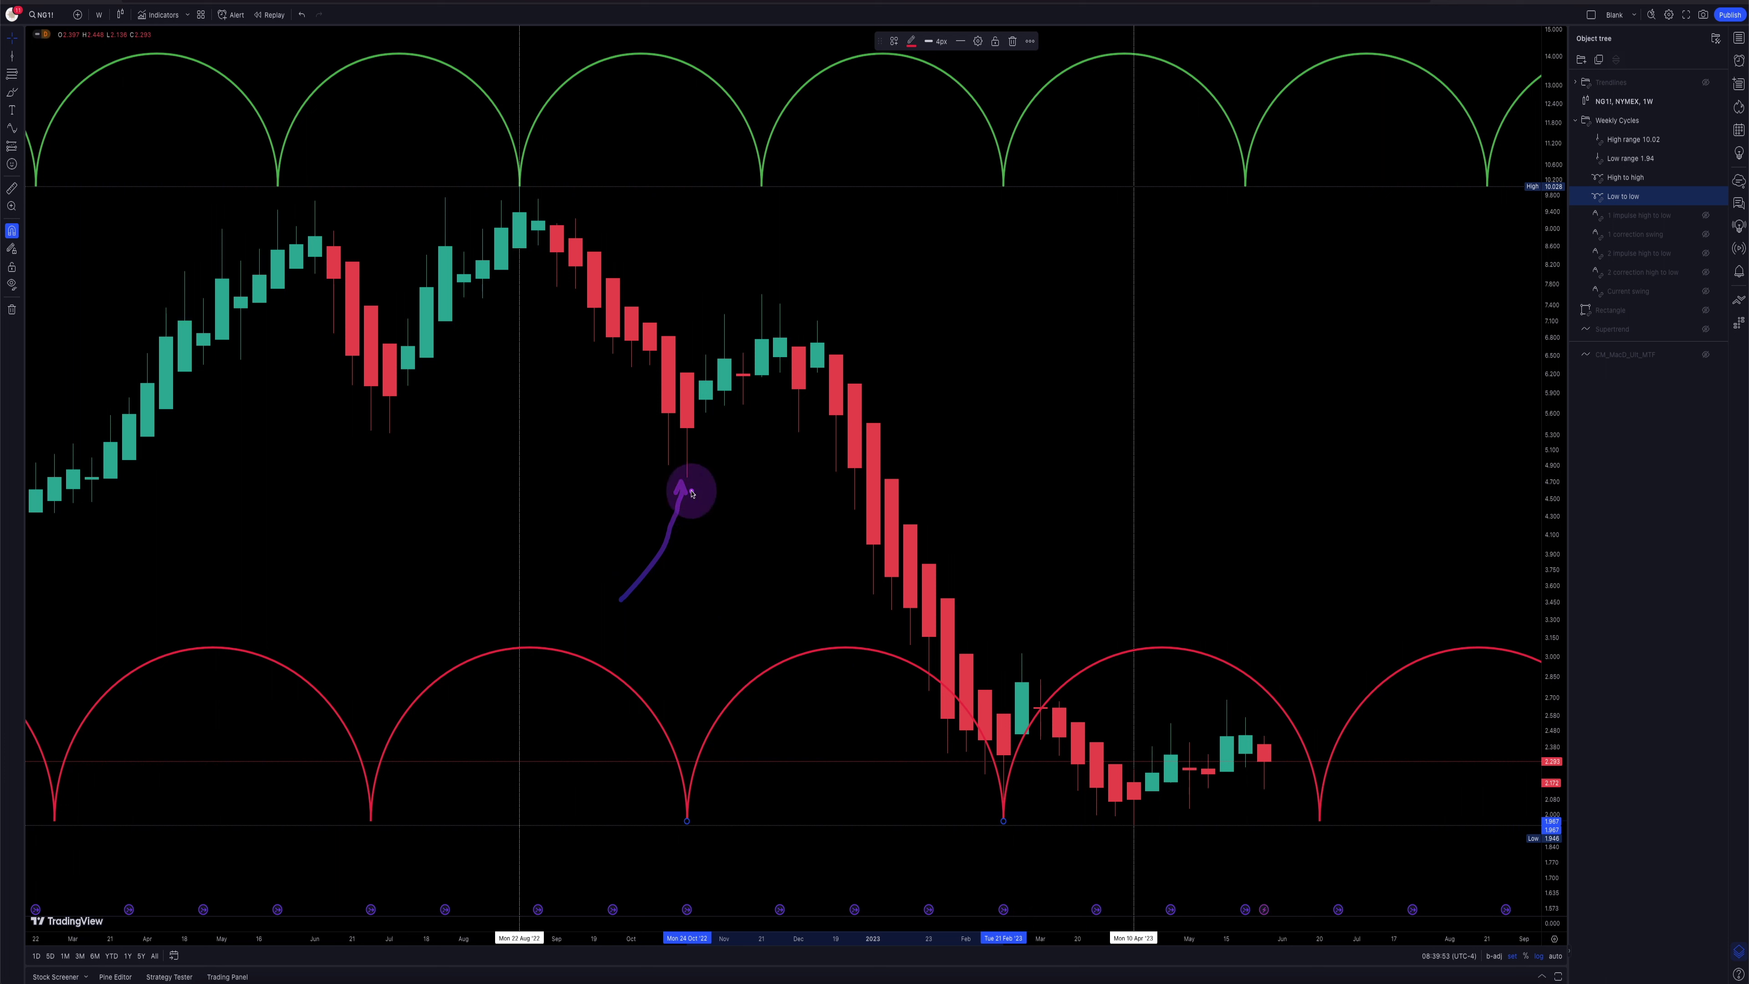
{"action": "mouse_move", "coordinate": [1003, 822]}
{"action": "left_mouse_down"}
{"action": "mouse_move", "coordinate": [1138, 829]}
{"action": "mouse_move", "coordinate": [999, 818]}
{"action": "mouse_move", "coordinate": [1133, 825]}
{"action": "mouse_move", "coordinate": [1372, 723]}
{"action": "left_mouse_up"}
{"action": "mouse_move", "coordinate": [1034, 708]}
{"action": "left_mouse_down"}
{"action": "mouse_move", "coordinate": [1133, 819]}
{"action": "mouse_move", "coordinate": [1003, 820]}
{"action": "left_mouse_up"}
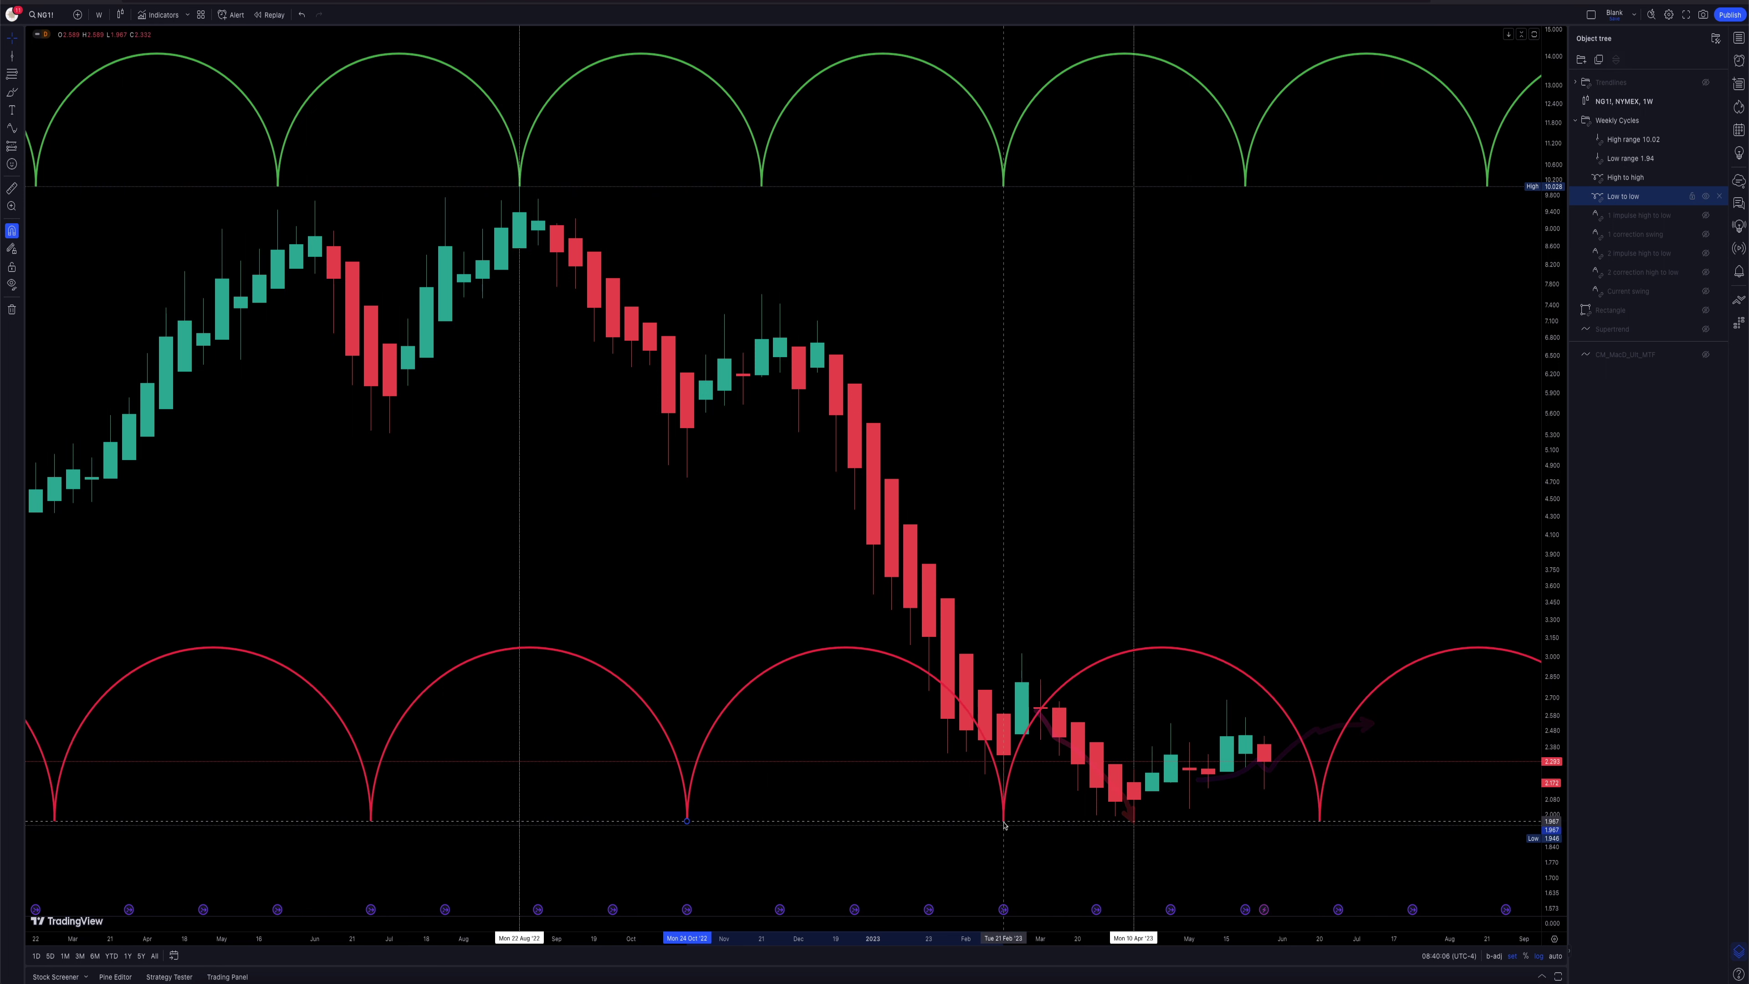
Step: Examine the June 2023 Low to low boundary, tracing a possible drop and rebound and comparing it with the two earlier lows
{"action": "left_click_drag", "start_coordinate": [1312, 655], "coordinate": [1313, 757]}
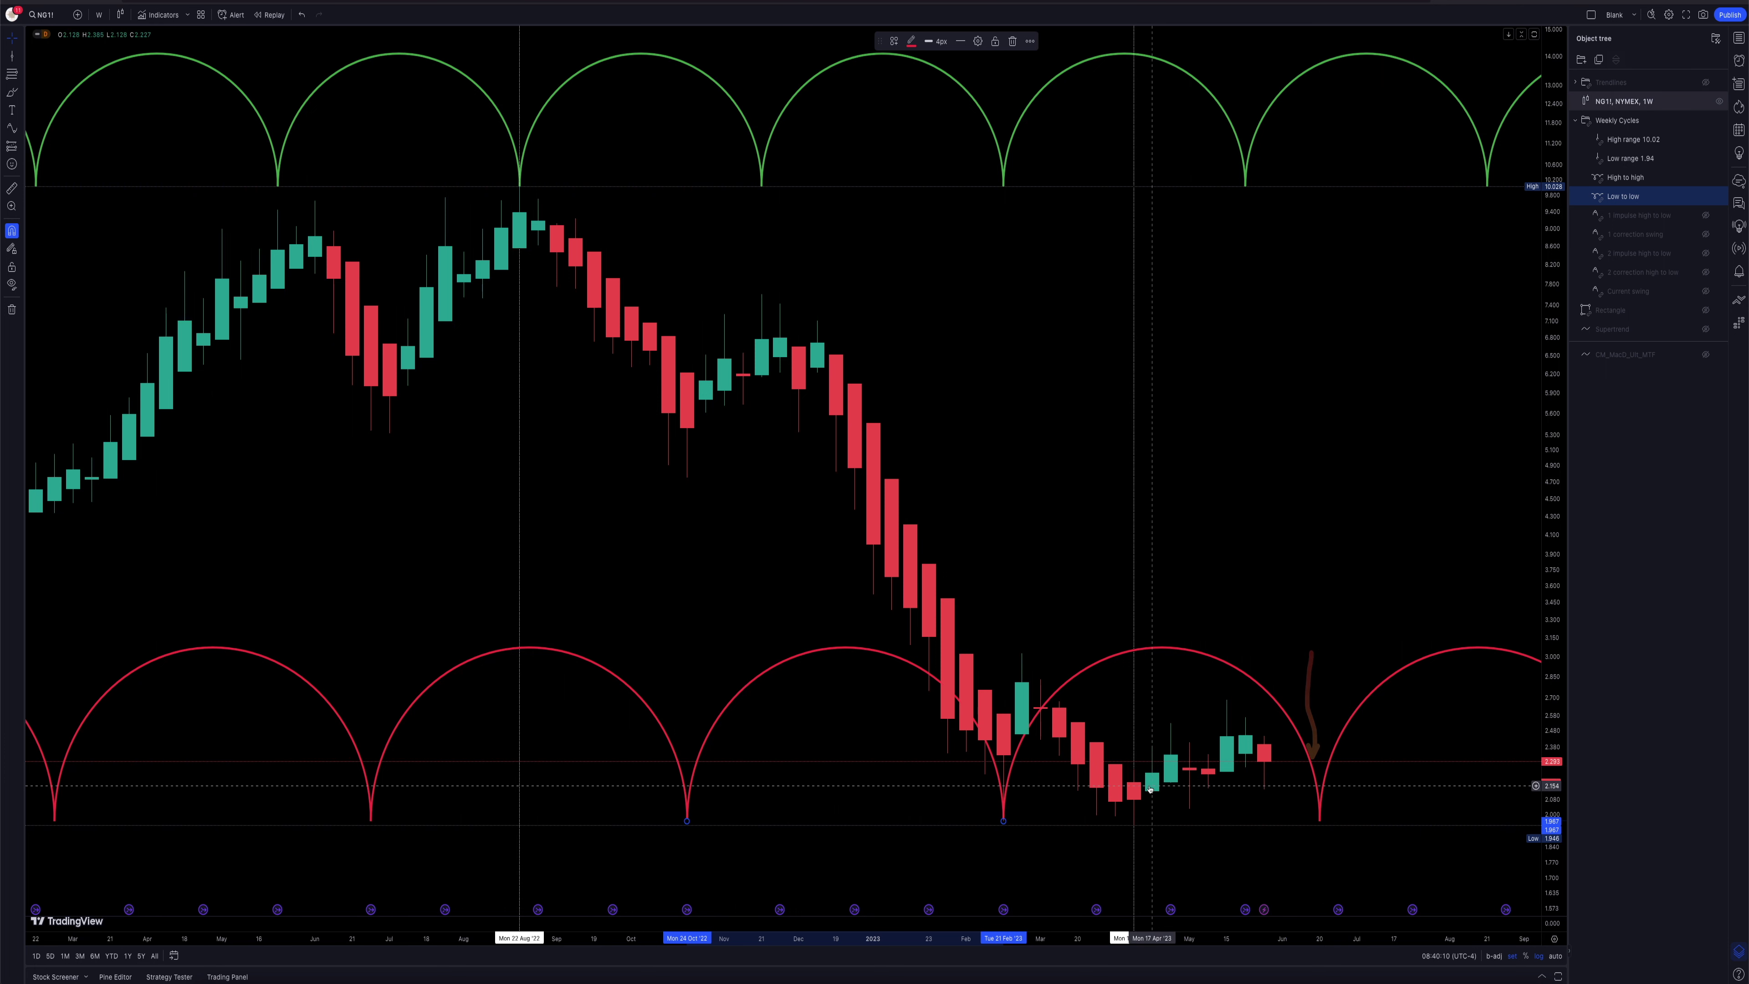
{"action": "left_click_drag", "start_coordinate": [1232, 743], "coordinate": [1261, 725]}
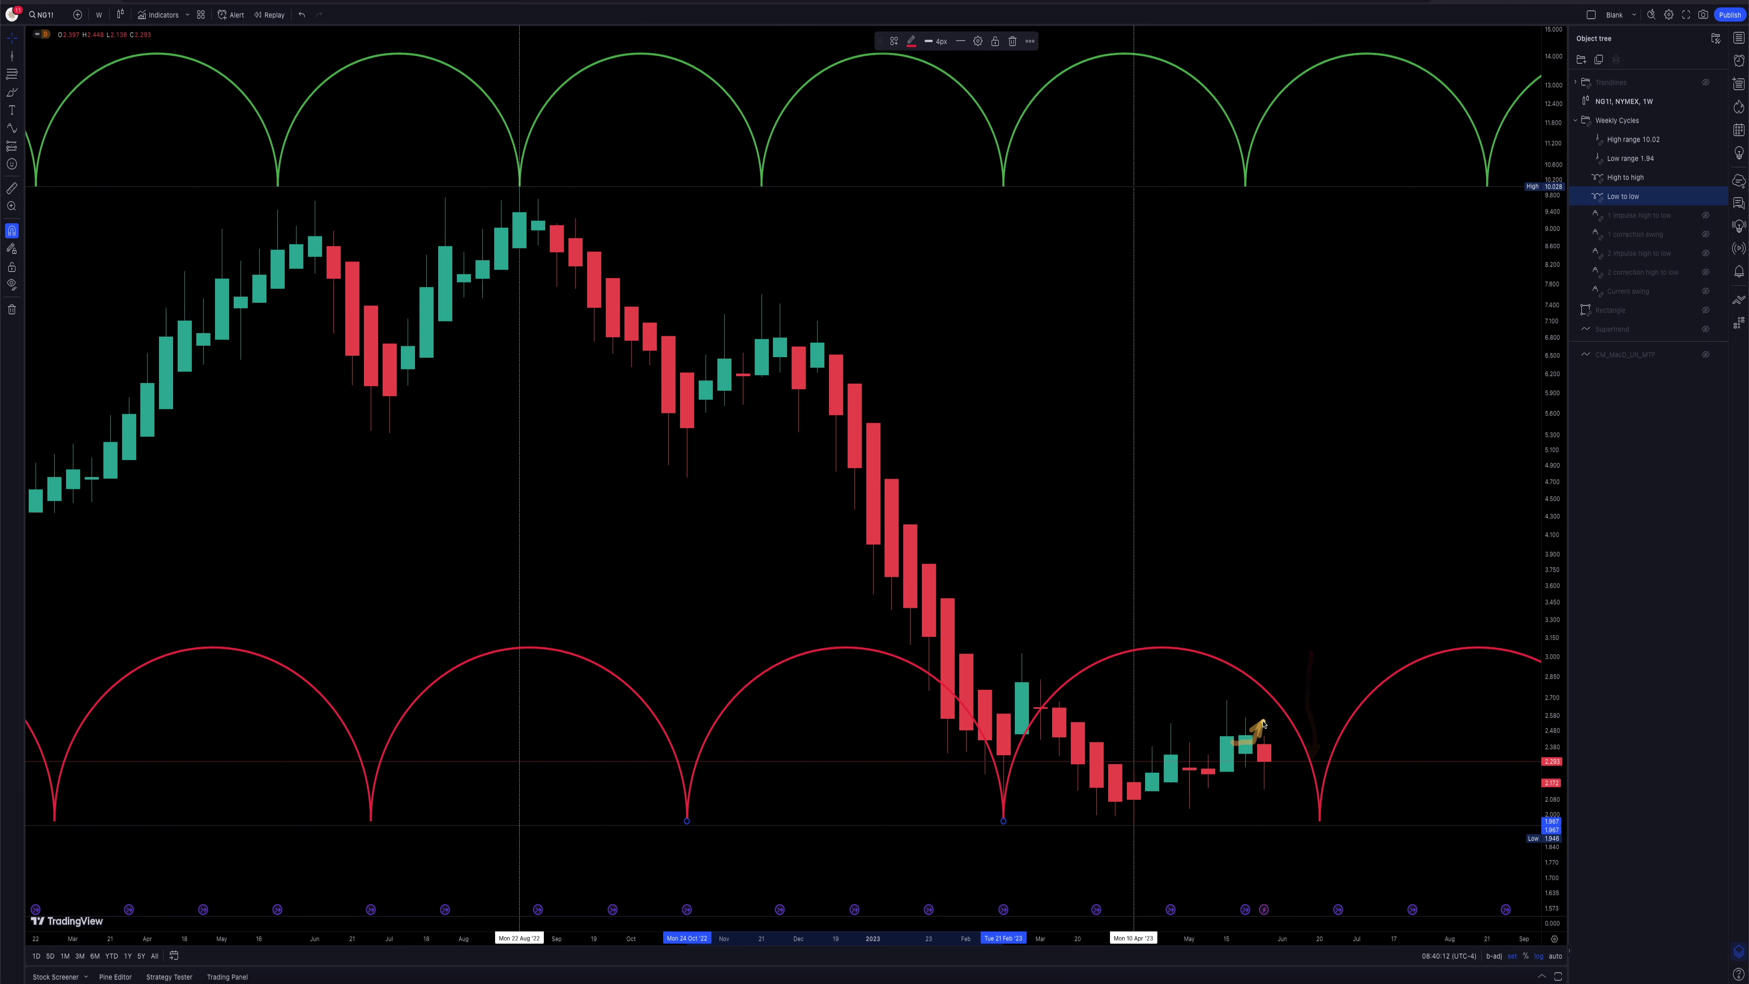
{"action": "mouse_move", "coordinate": [1319, 867]}
{"action": "left_mouse_down"}
{"action": "mouse_move", "coordinate": [1385, 618]}
{"action": "mouse_move", "coordinate": [1491, 432]}
{"action": "left_mouse_up"}
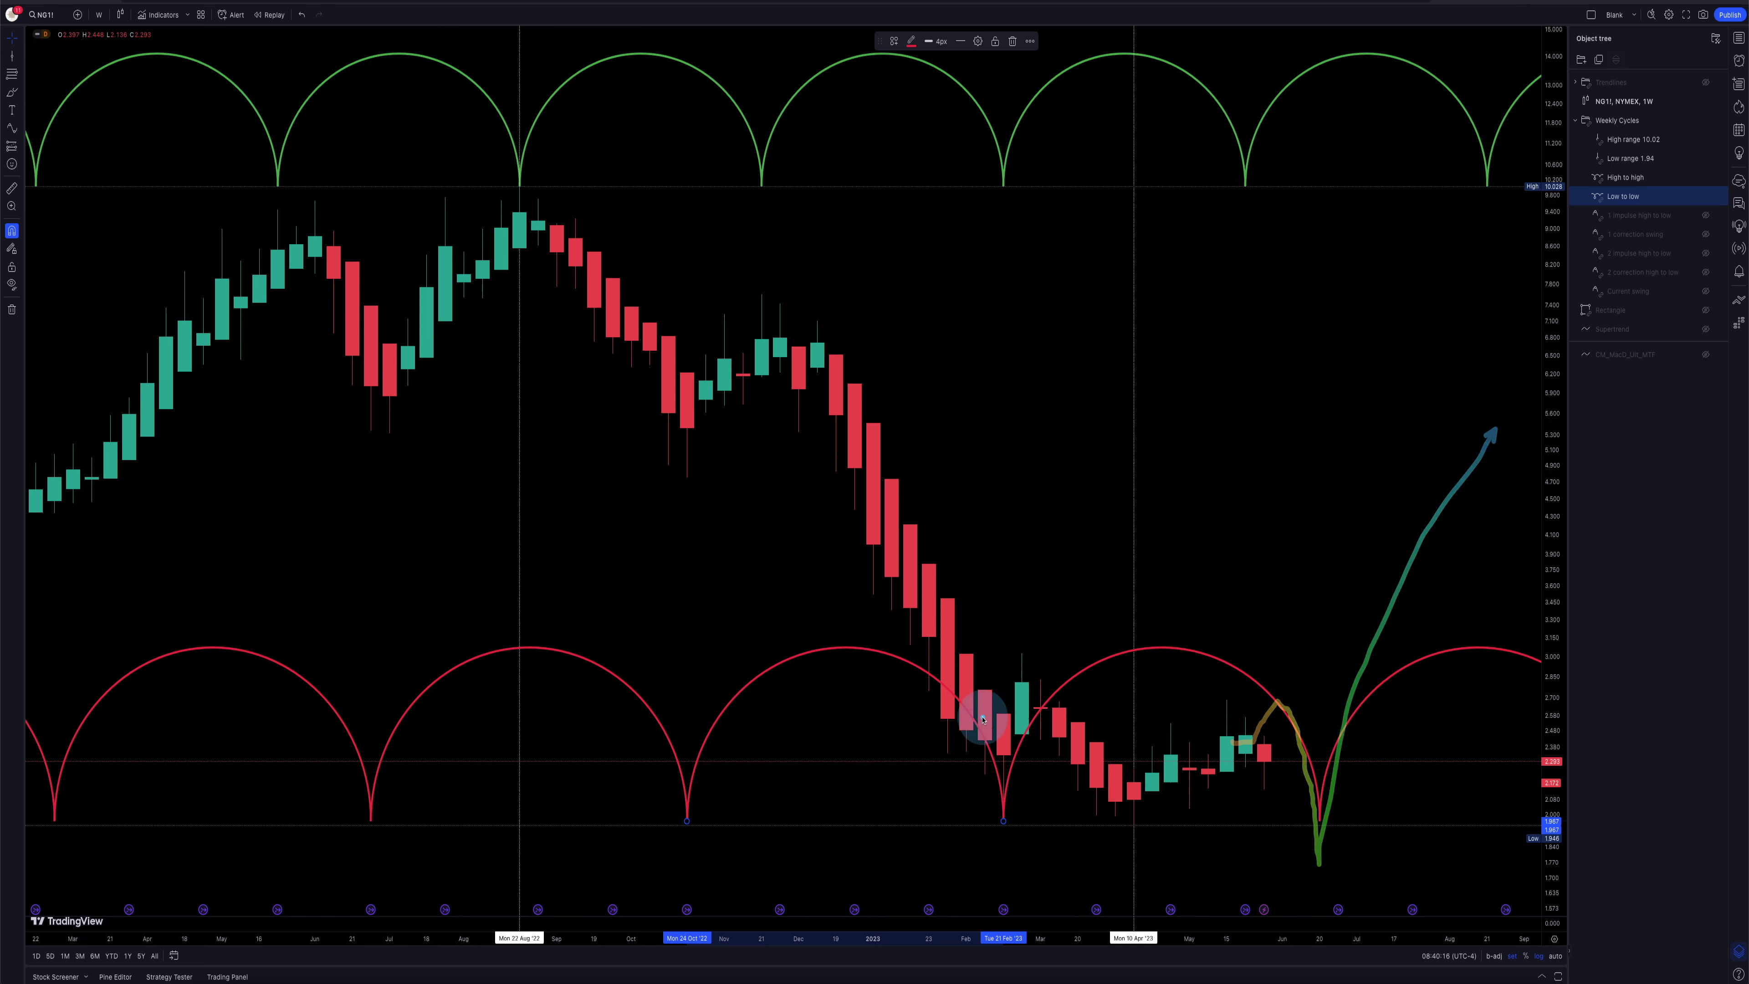
{"action": "left_click_drag", "start_coordinate": [596, 394], "coordinate": [681, 488]}
{"action": "left_click_drag", "start_coordinate": [858, 764], "coordinate": [978, 787]}
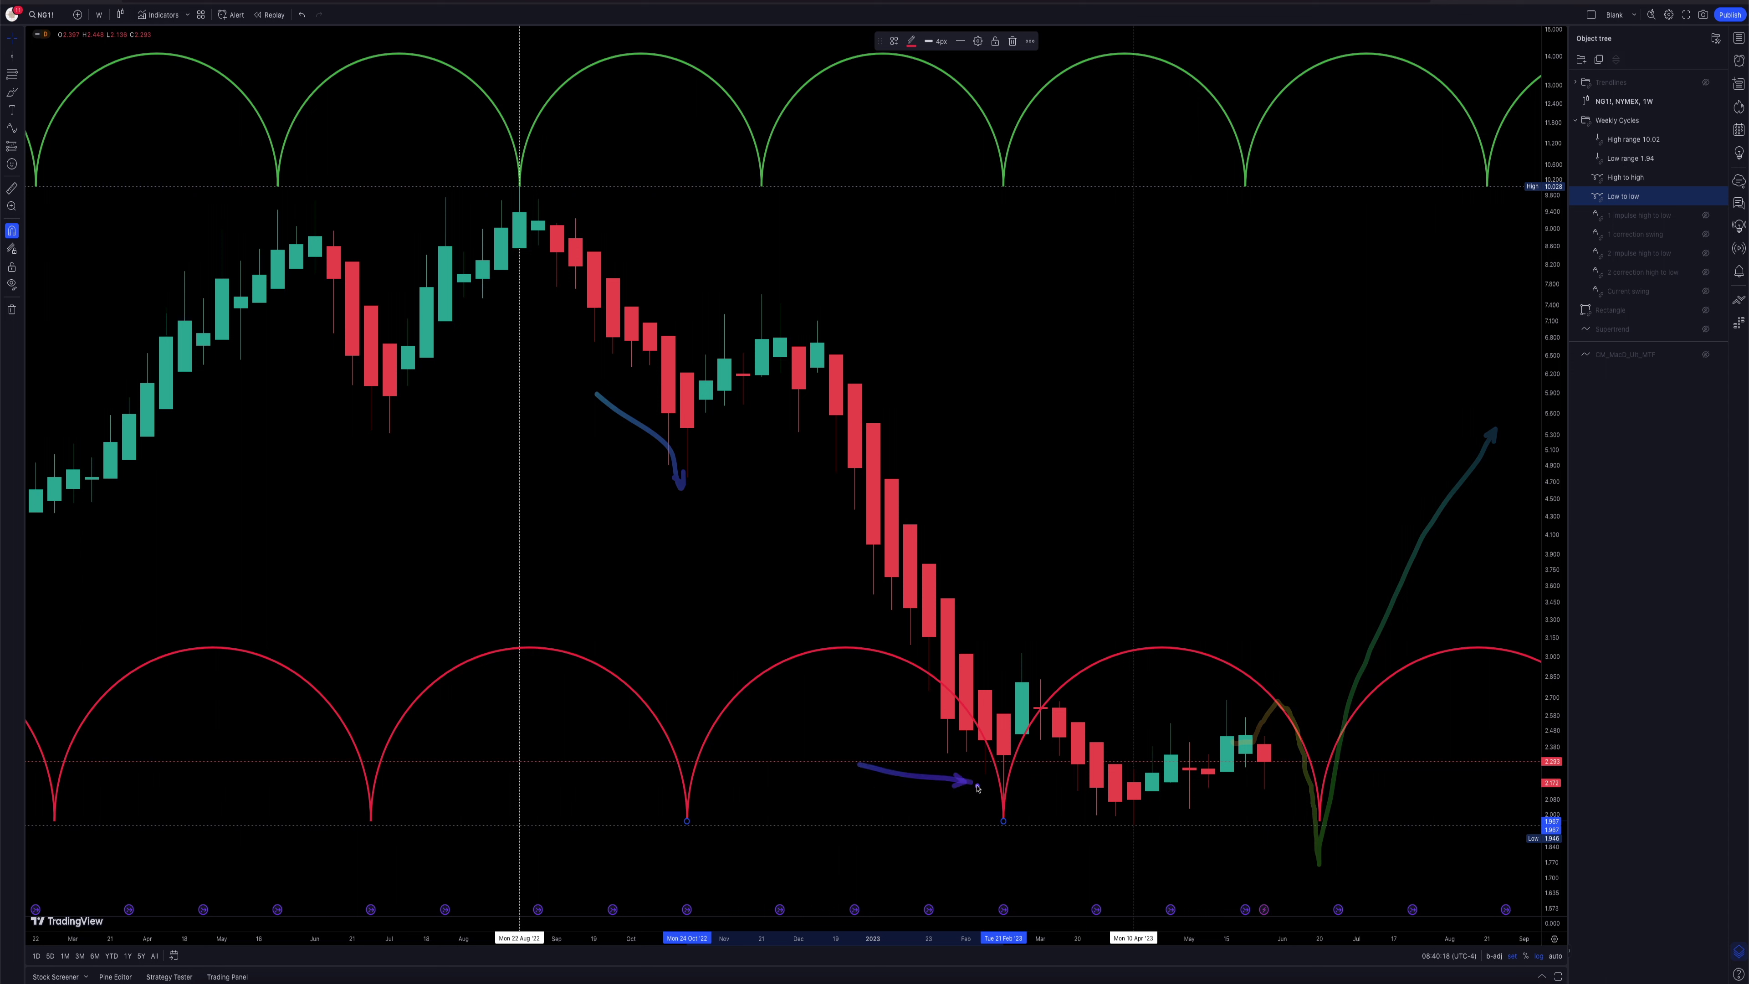
{"action": "left_click_drag", "start_coordinate": [1279, 783], "coordinate": [1312, 788]}
Step: Try the Low to low cycle with its second anchor on the 10 Apr '23 low and examine its next boundary
{"action": "mouse_move", "coordinate": [1046, 775]}
{"action": "left_mouse_down"}
{"action": "mouse_move", "coordinate": [1025, 802]}
{"action": "mouse_move", "coordinate": [1133, 825]}
{"action": "left_mouse_up"}
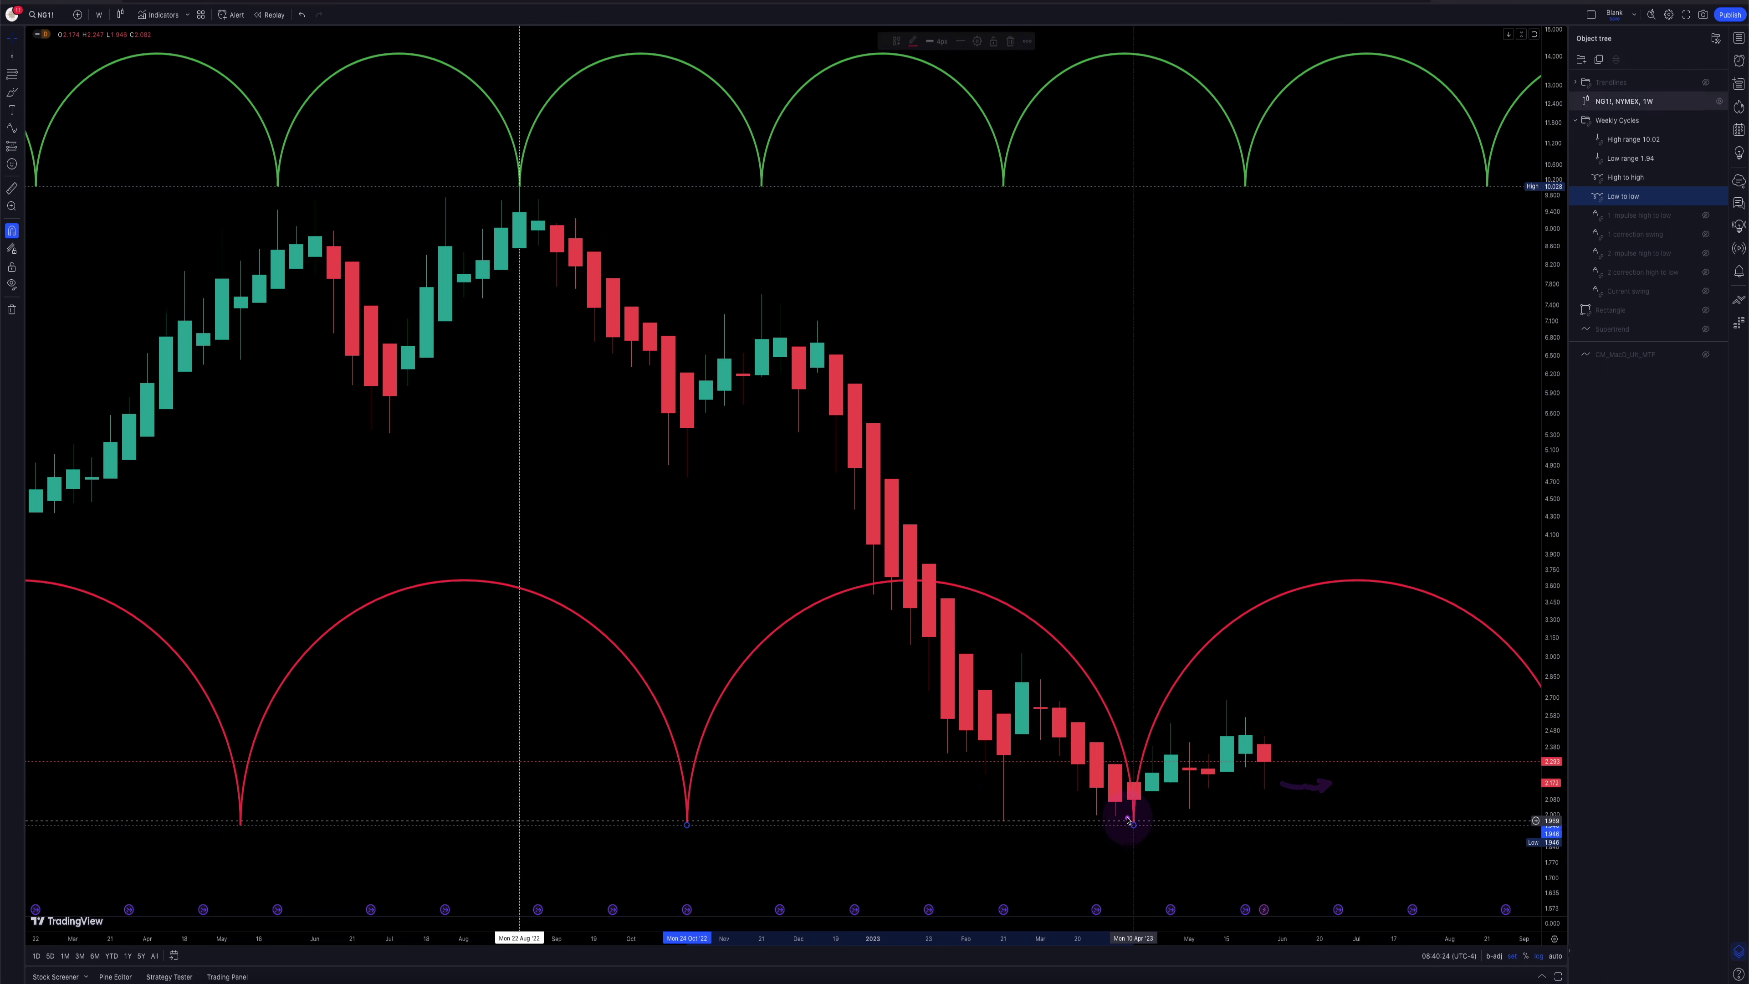
{"action": "left_click_drag", "start_coordinate": [1321, 476], "coordinate": [1135, 457]}
{"action": "left_click_drag", "start_coordinate": [1381, 529], "coordinate": [1441, 782]}
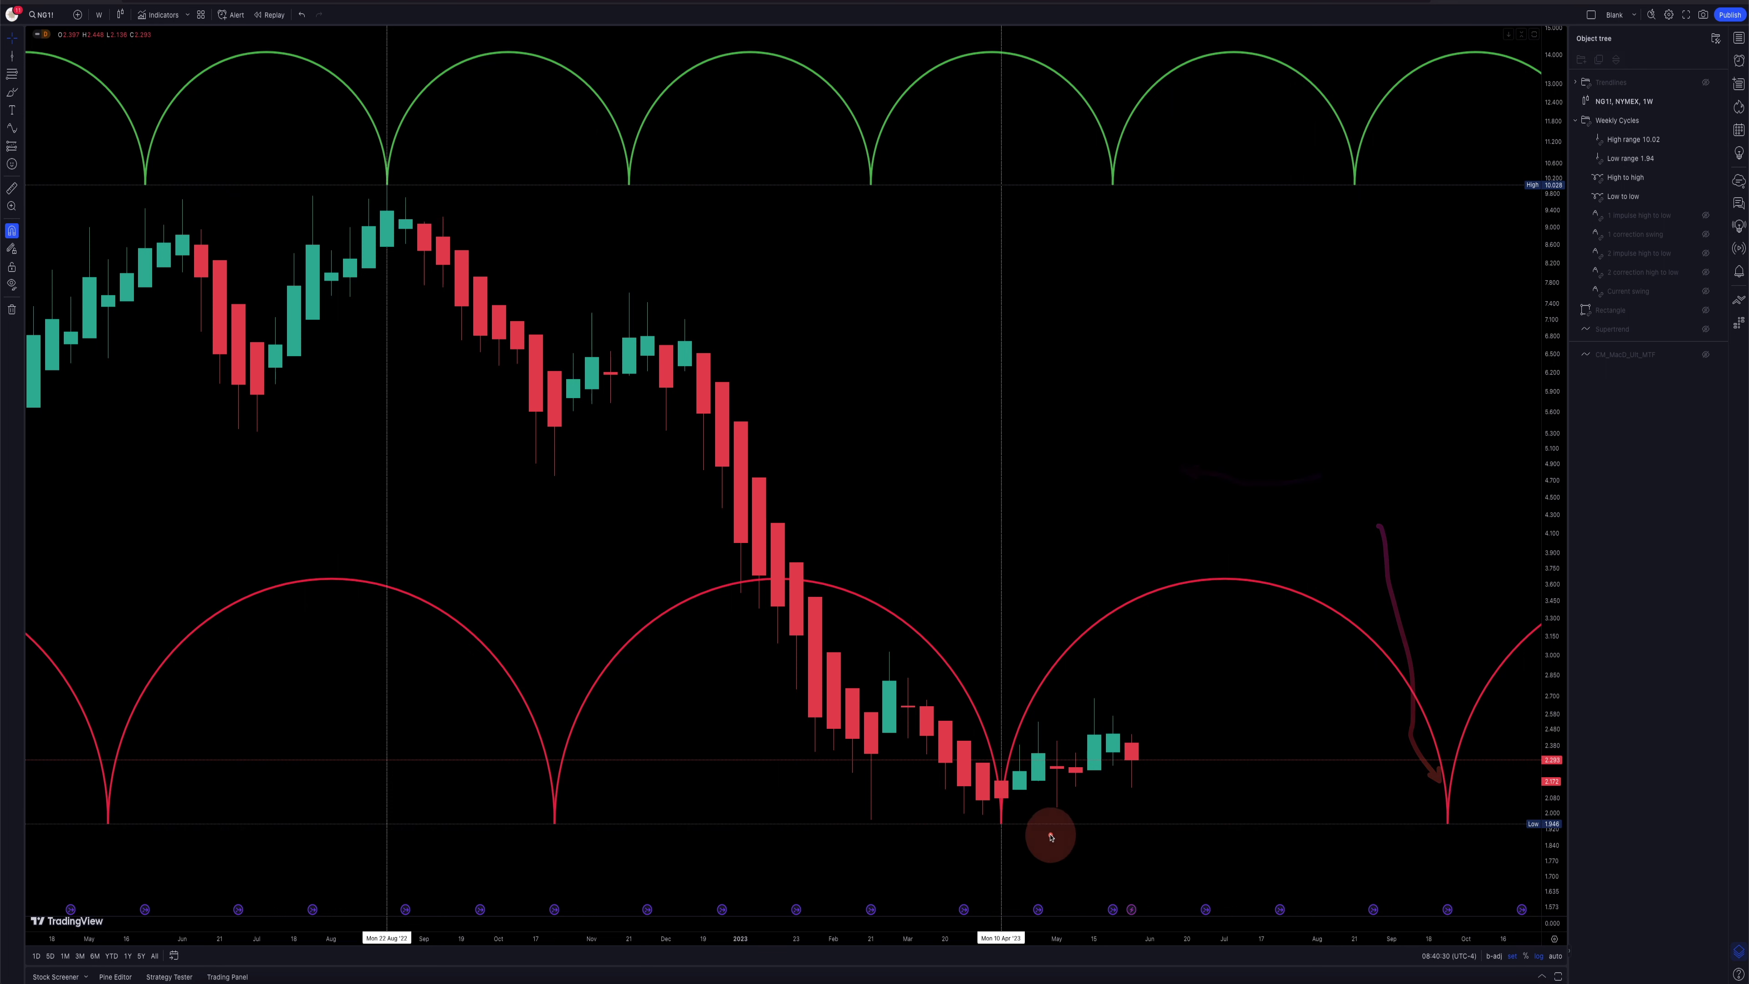
Step: Return the Low to low cycle's second anchor to the 21 Feb '23 low
{"action": "left_click", "coordinate": [1001, 824]}
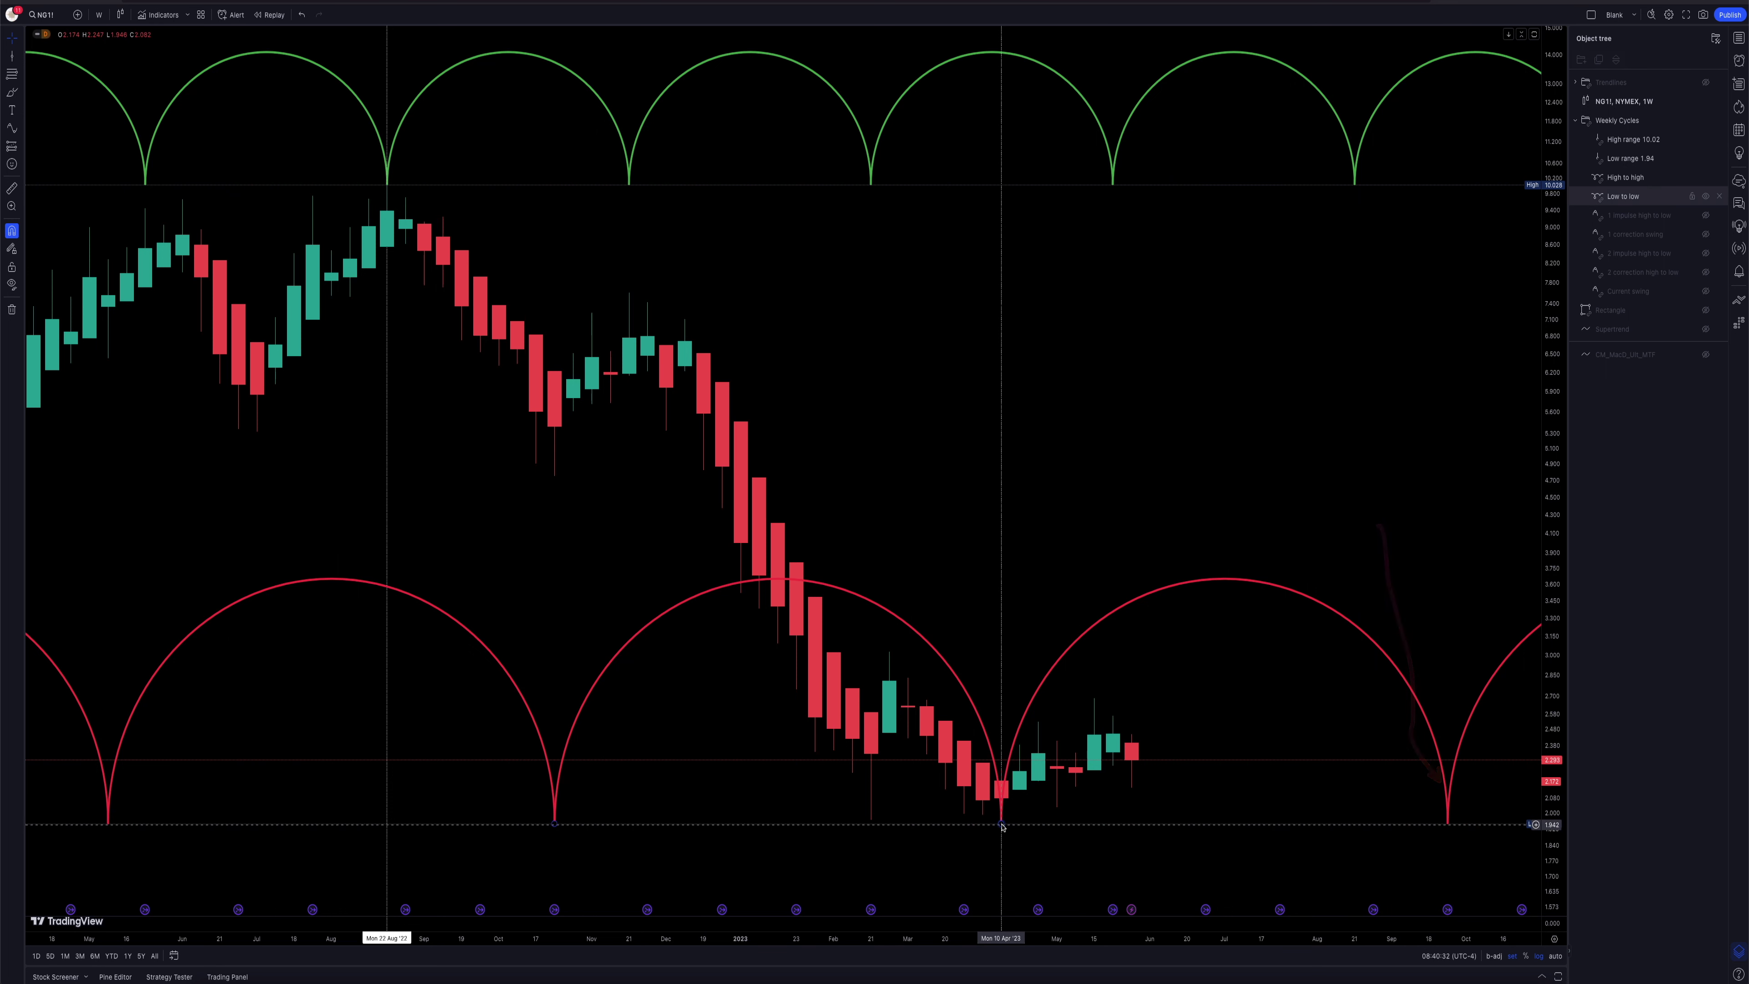
{"action": "left_click", "coordinate": [1001, 824]}
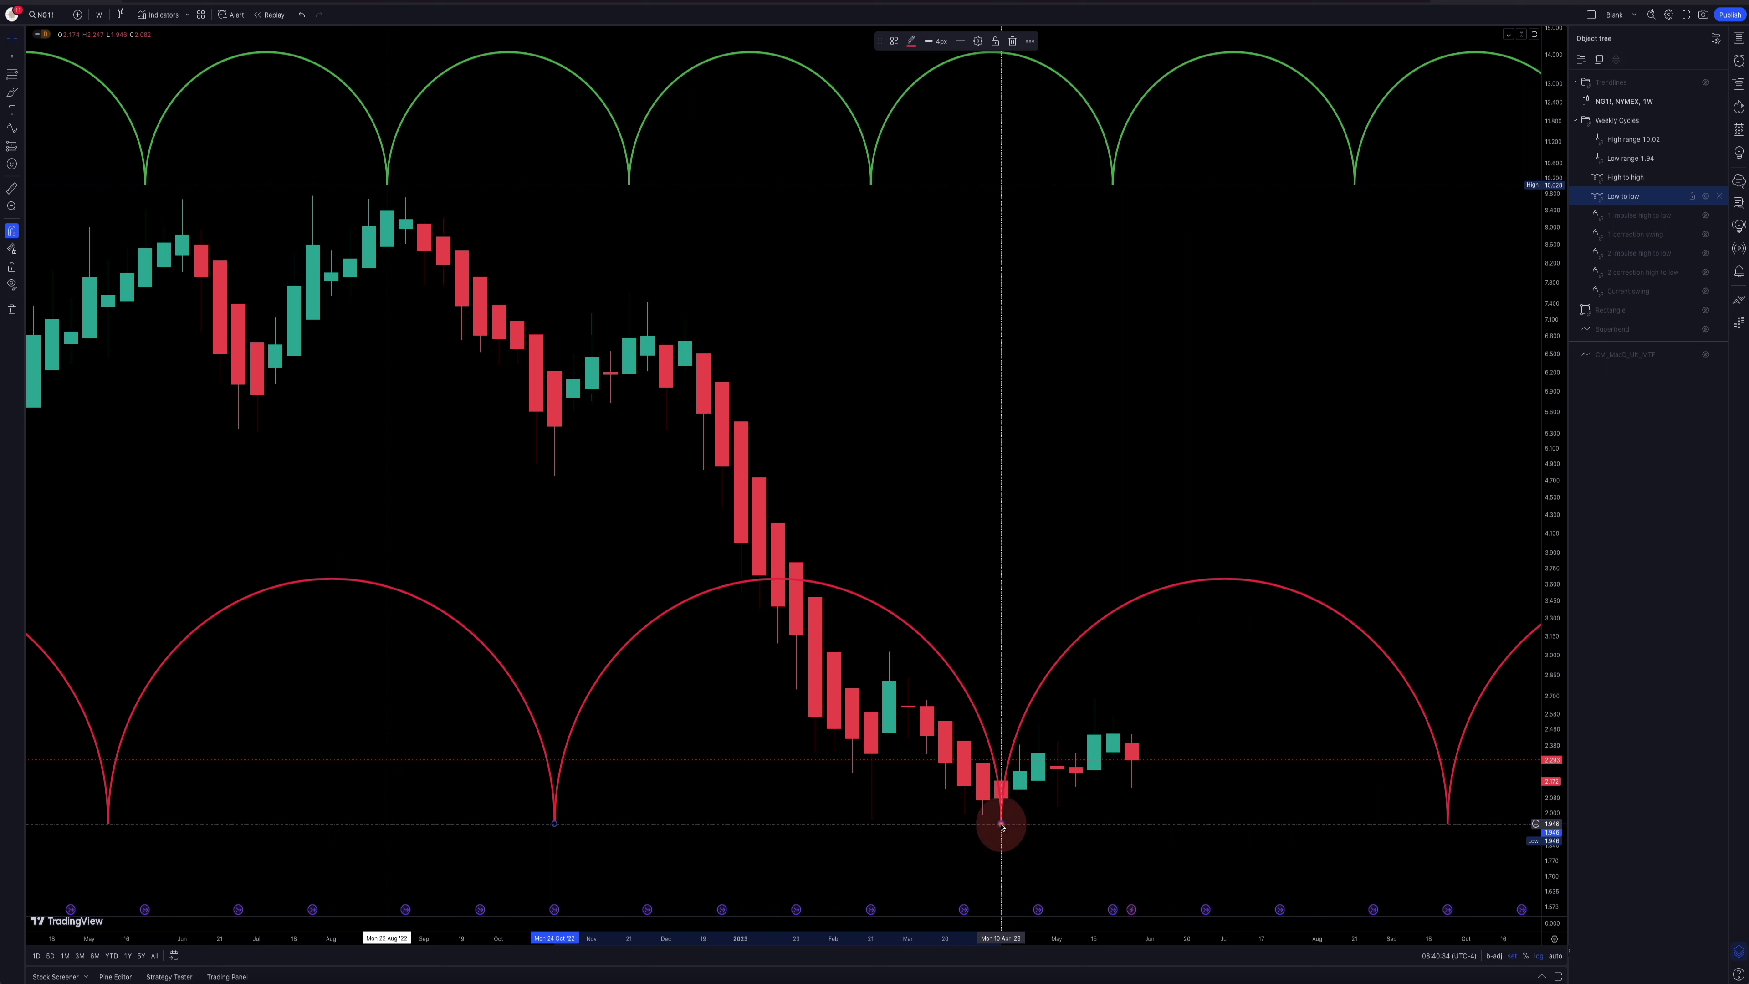
{"action": "left_click_drag", "start_coordinate": [967, 818], "coordinate": [870, 818]}
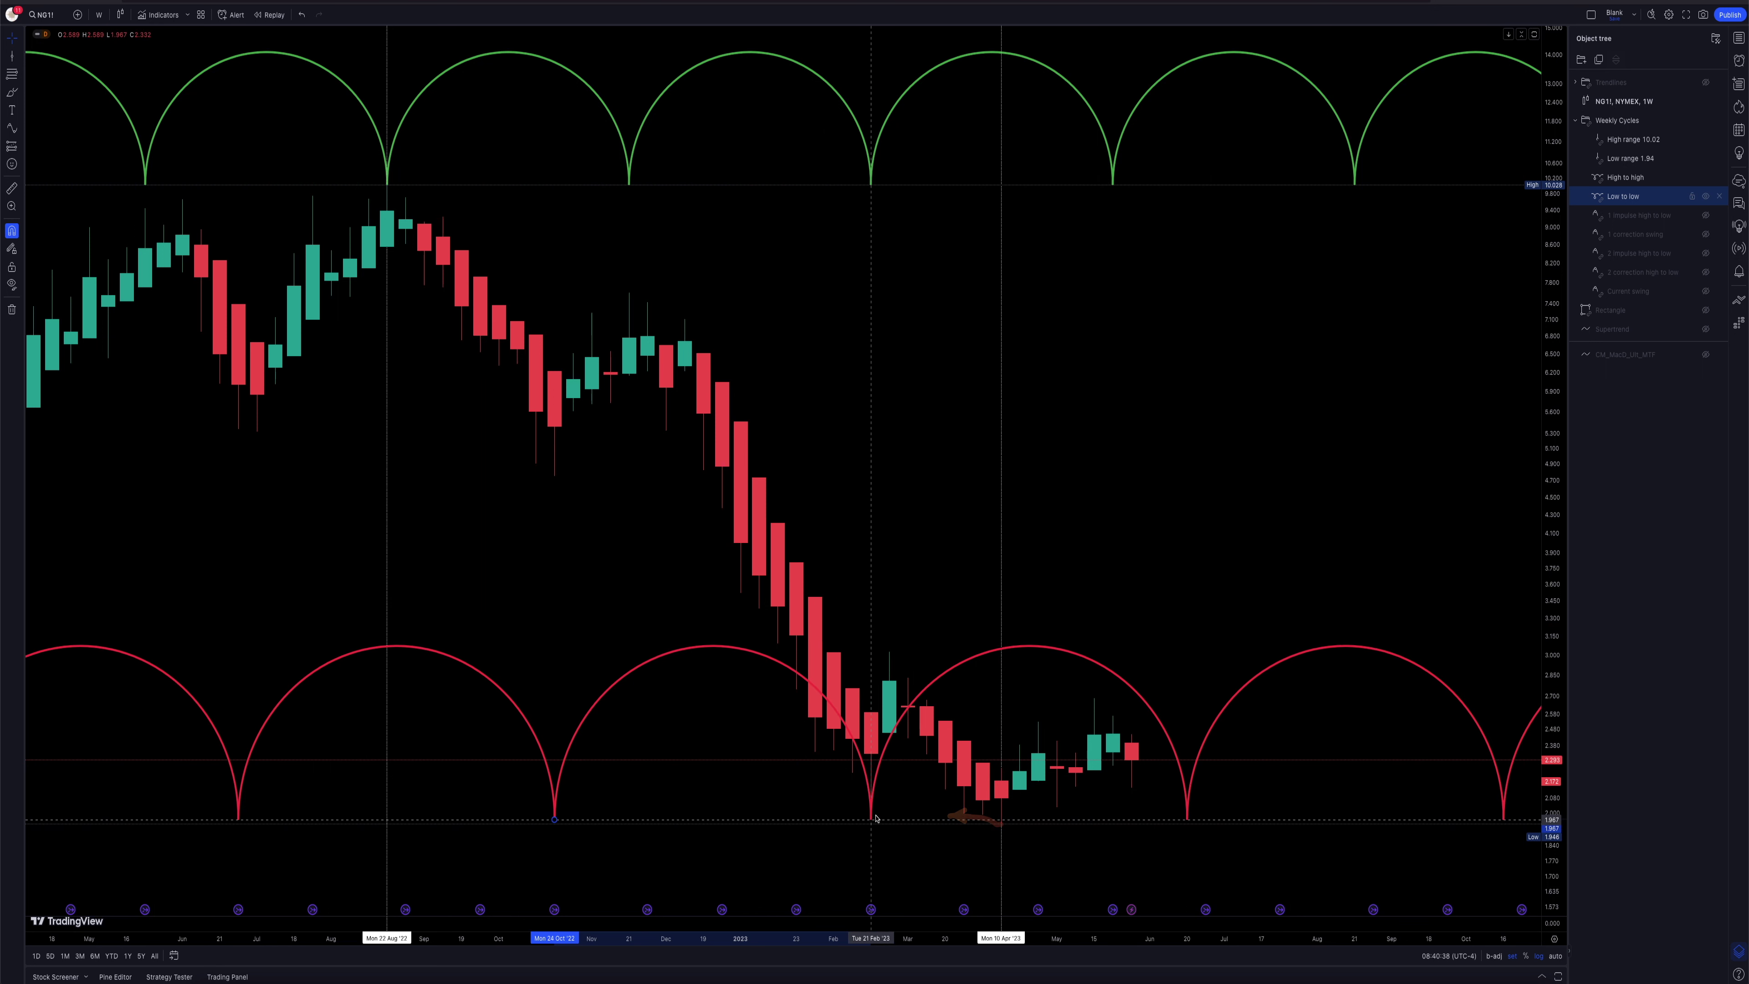
Step: Compare the Low to low boundaries in October 2022, February 2023 and June 2023 with the swing from the August 2022 high
{"action": "left_click_drag", "start_coordinate": [391, 245], "coordinate": [497, 169]}
{"action": "left_click_drag", "start_coordinate": [505, 650], "coordinate": [613, 781]}
{"action": "left_click_drag", "start_coordinate": [757, 665], "coordinate": [849, 784]}
{"action": "left_click_drag", "start_coordinate": [1194, 573], "coordinate": [1189, 729]}
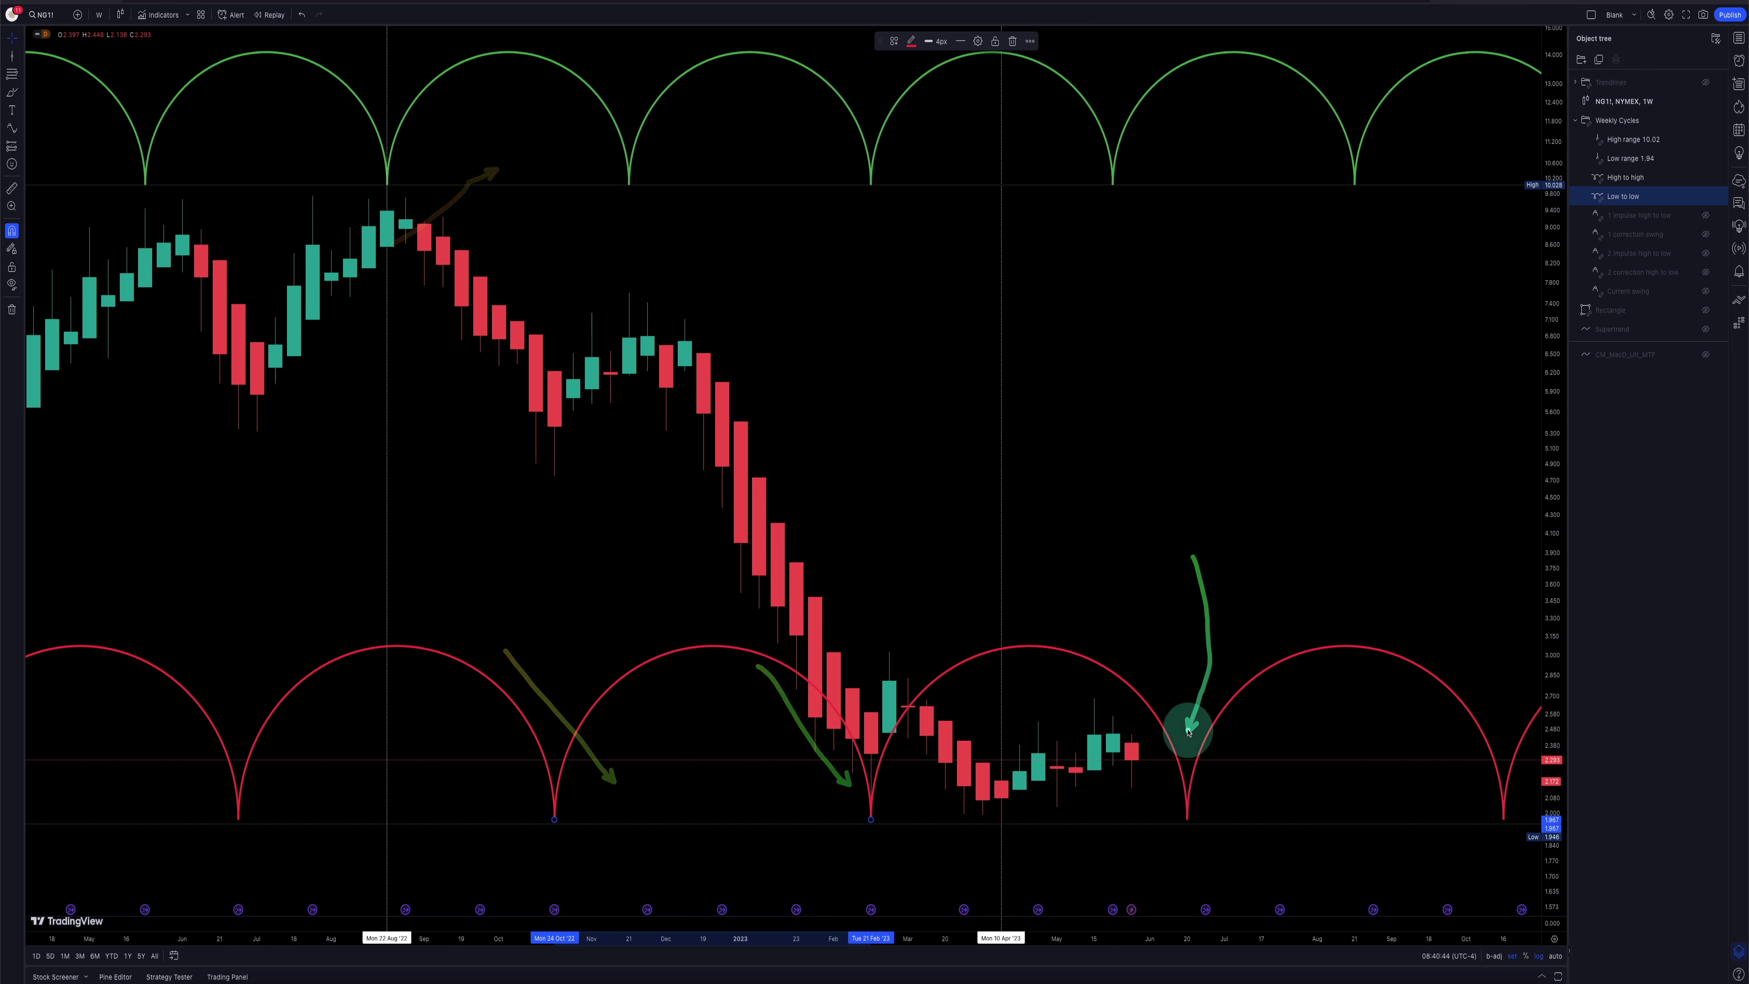
{"action": "left_click_drag", "start_coordinate": [1182, 617], "coordinate": [1189, 748]}
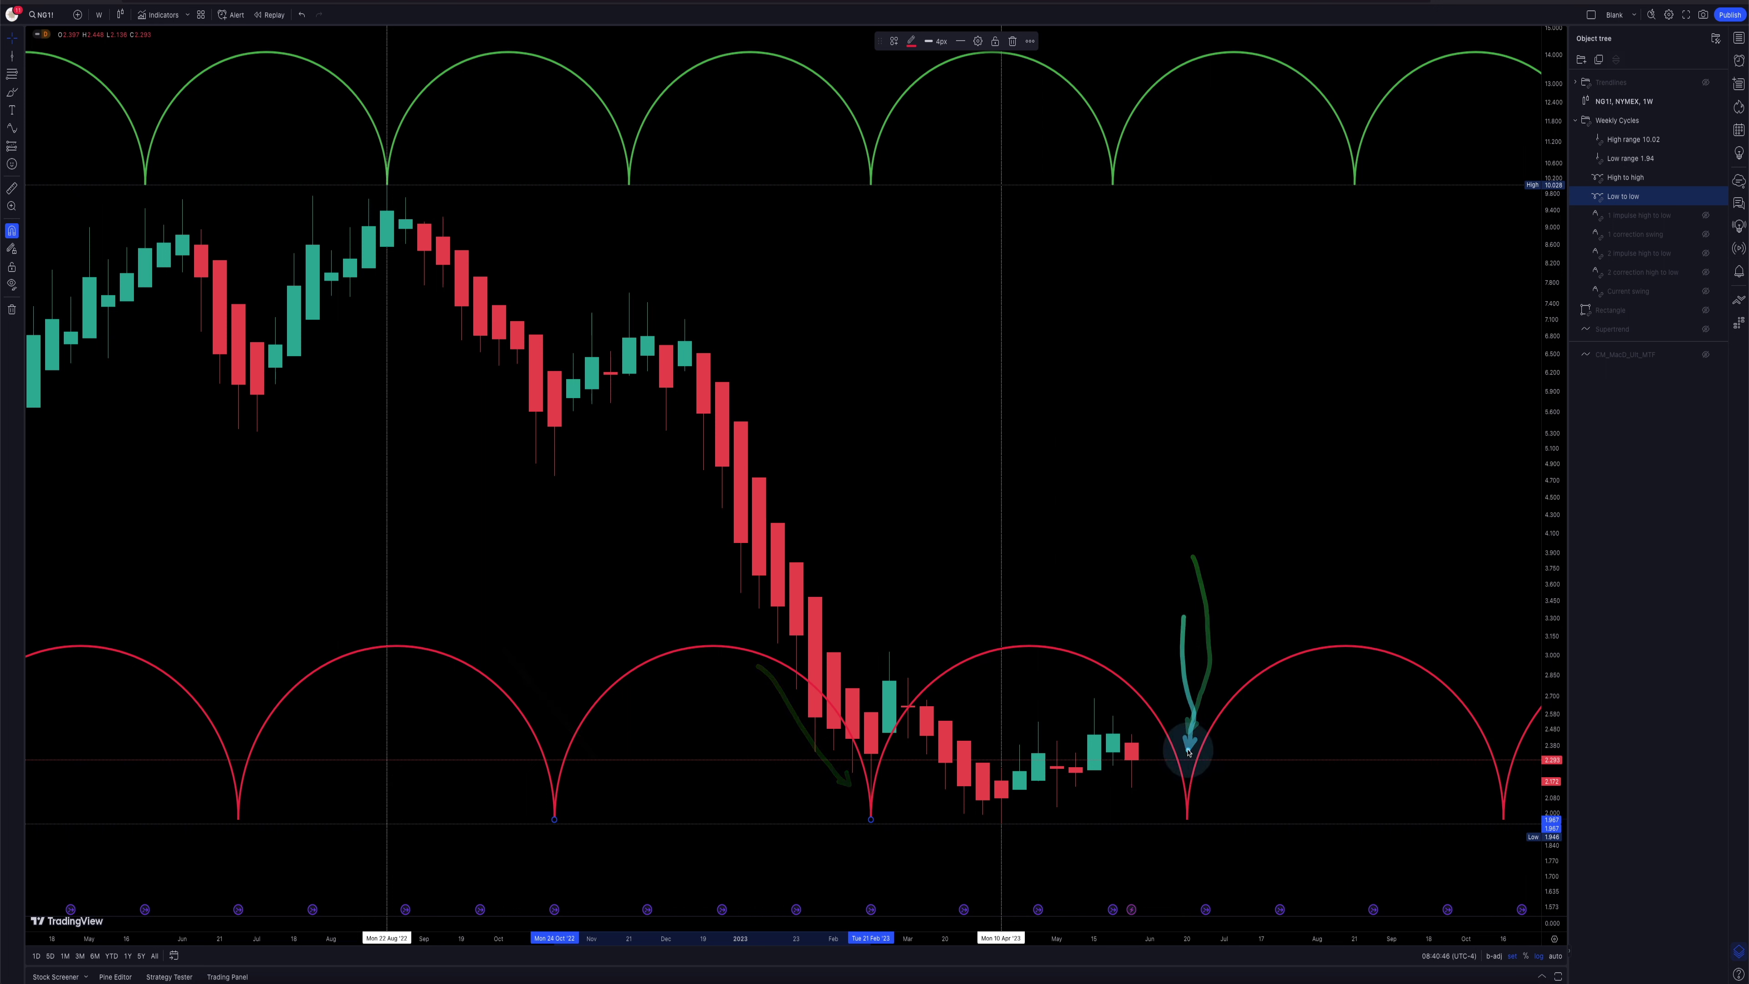
Step: Show the 1 Impulse high to low sine line and compare its early 2023 trough with the other cycles and the price swing
{"action": "left_click", "coordinate": [1706, 215]}
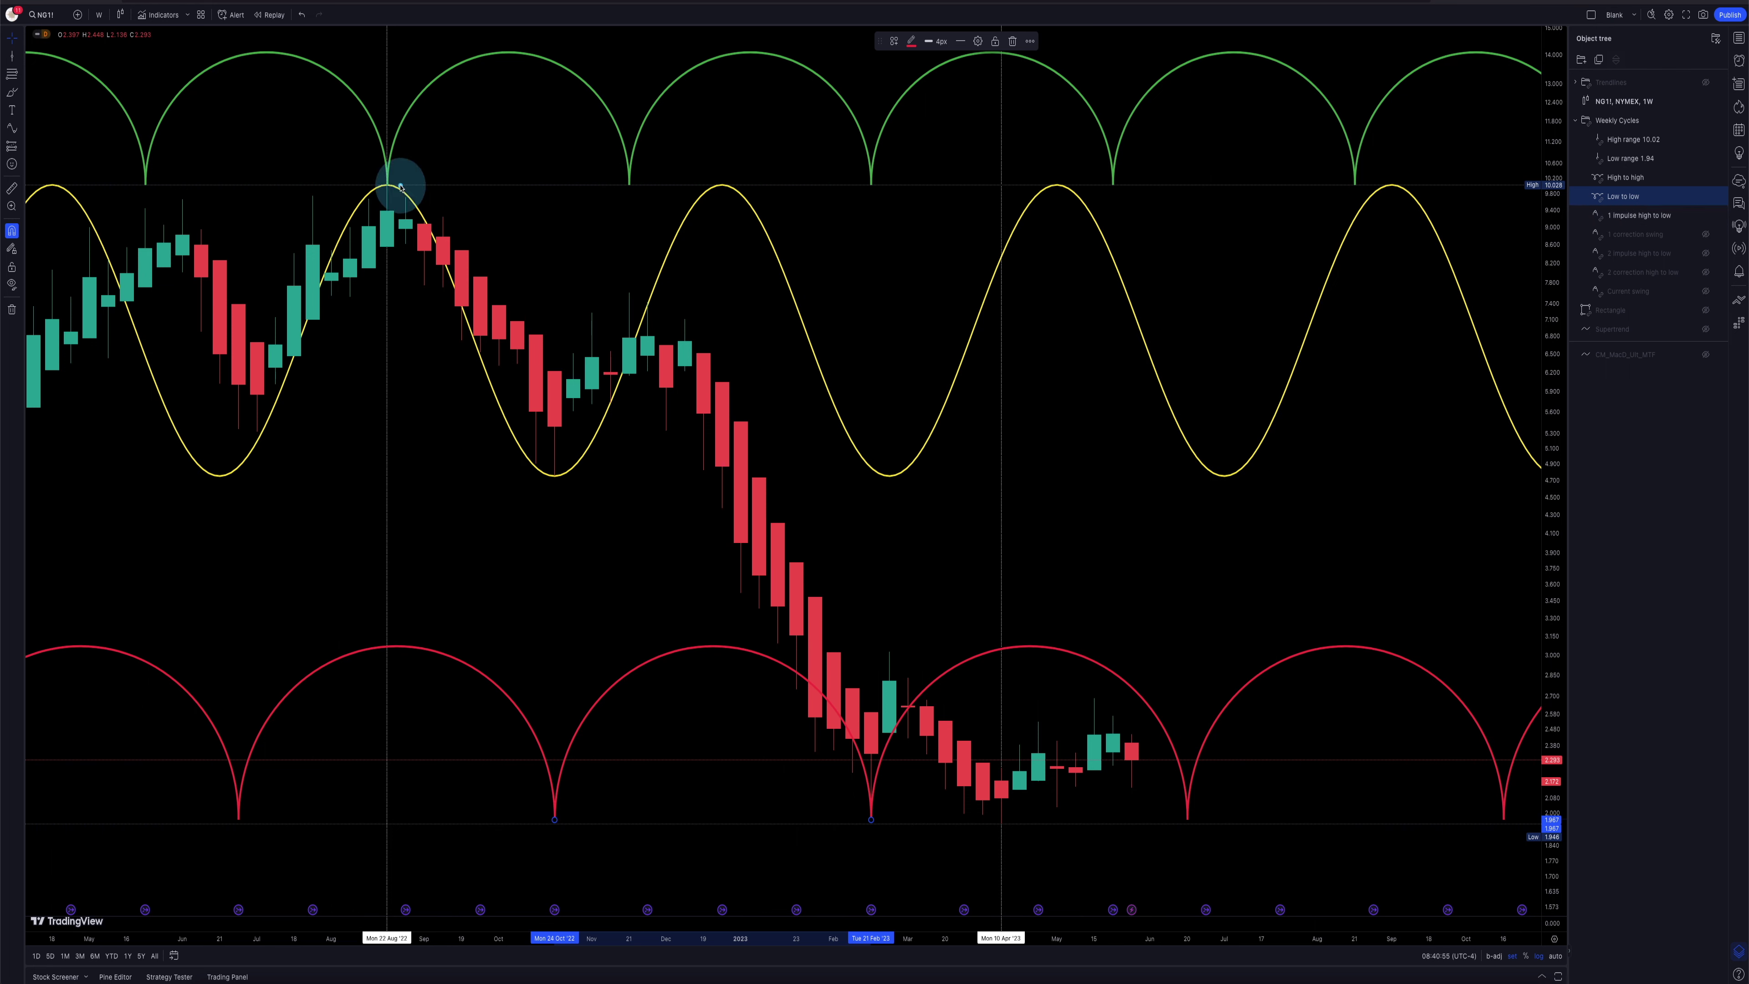
{"action": "left_click_drag", "start_coordinate": [387, 184], "coordinate": [432, 236]}
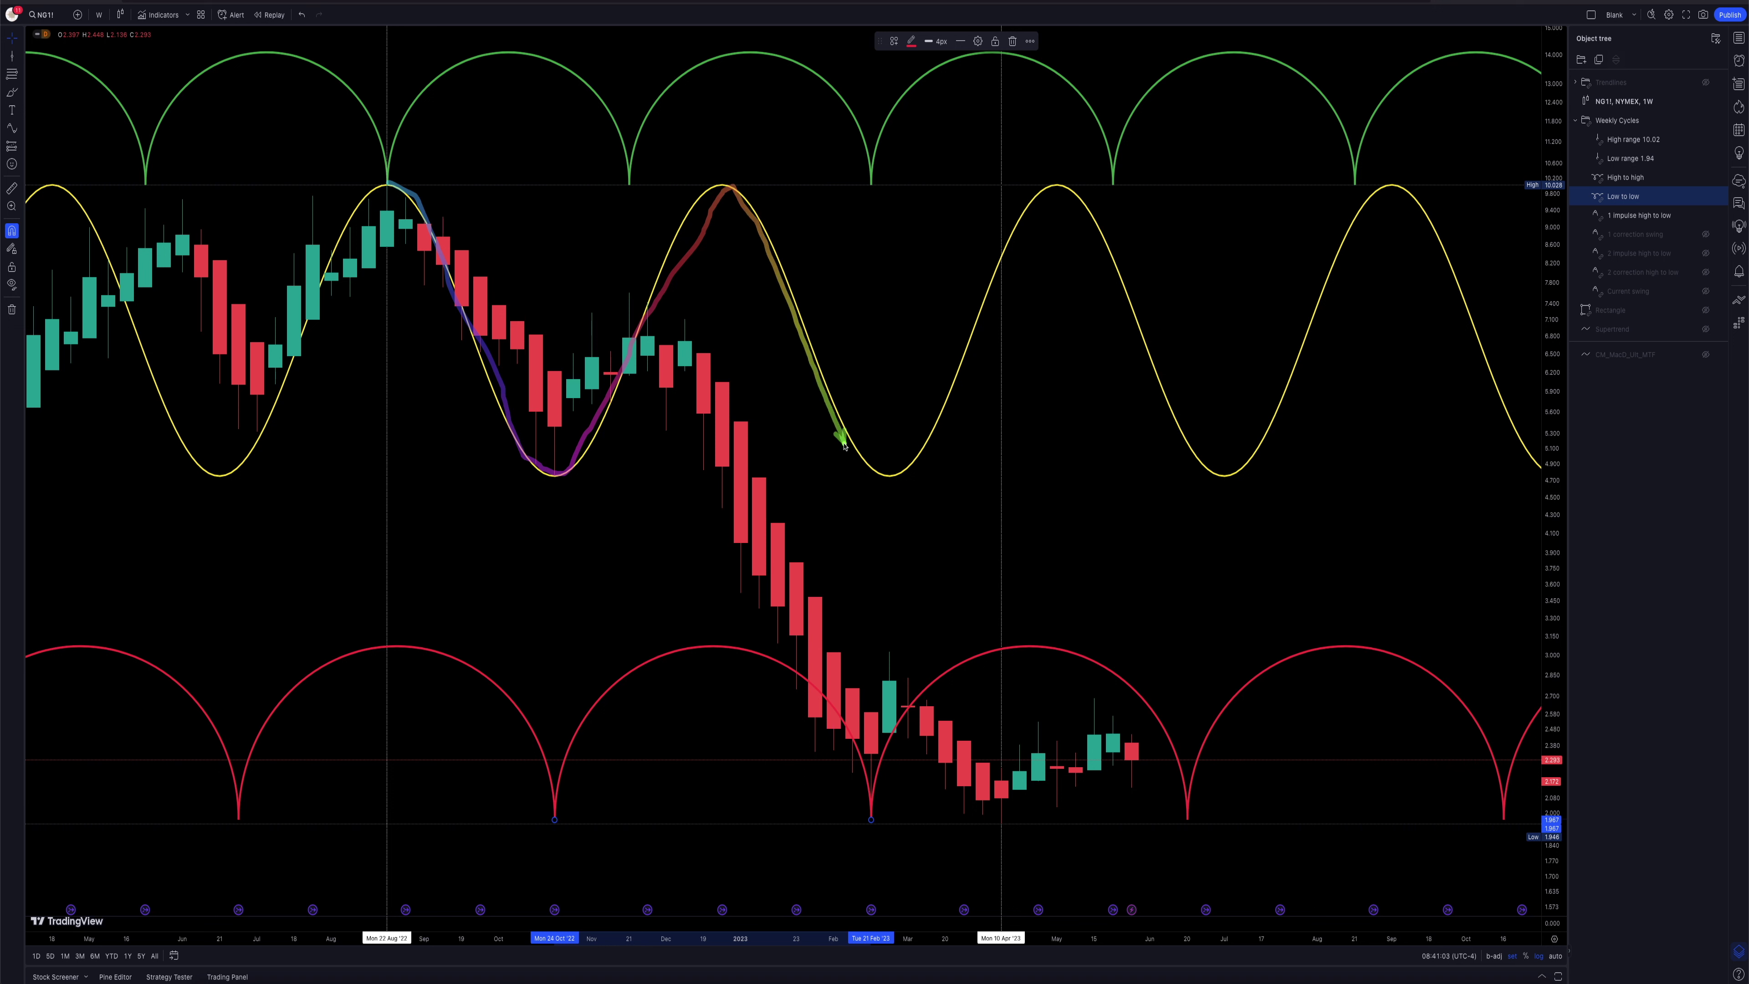
{"action": "left_click_drag", "start_coordinate": [882, 411], "coordinate": [888, 549]}
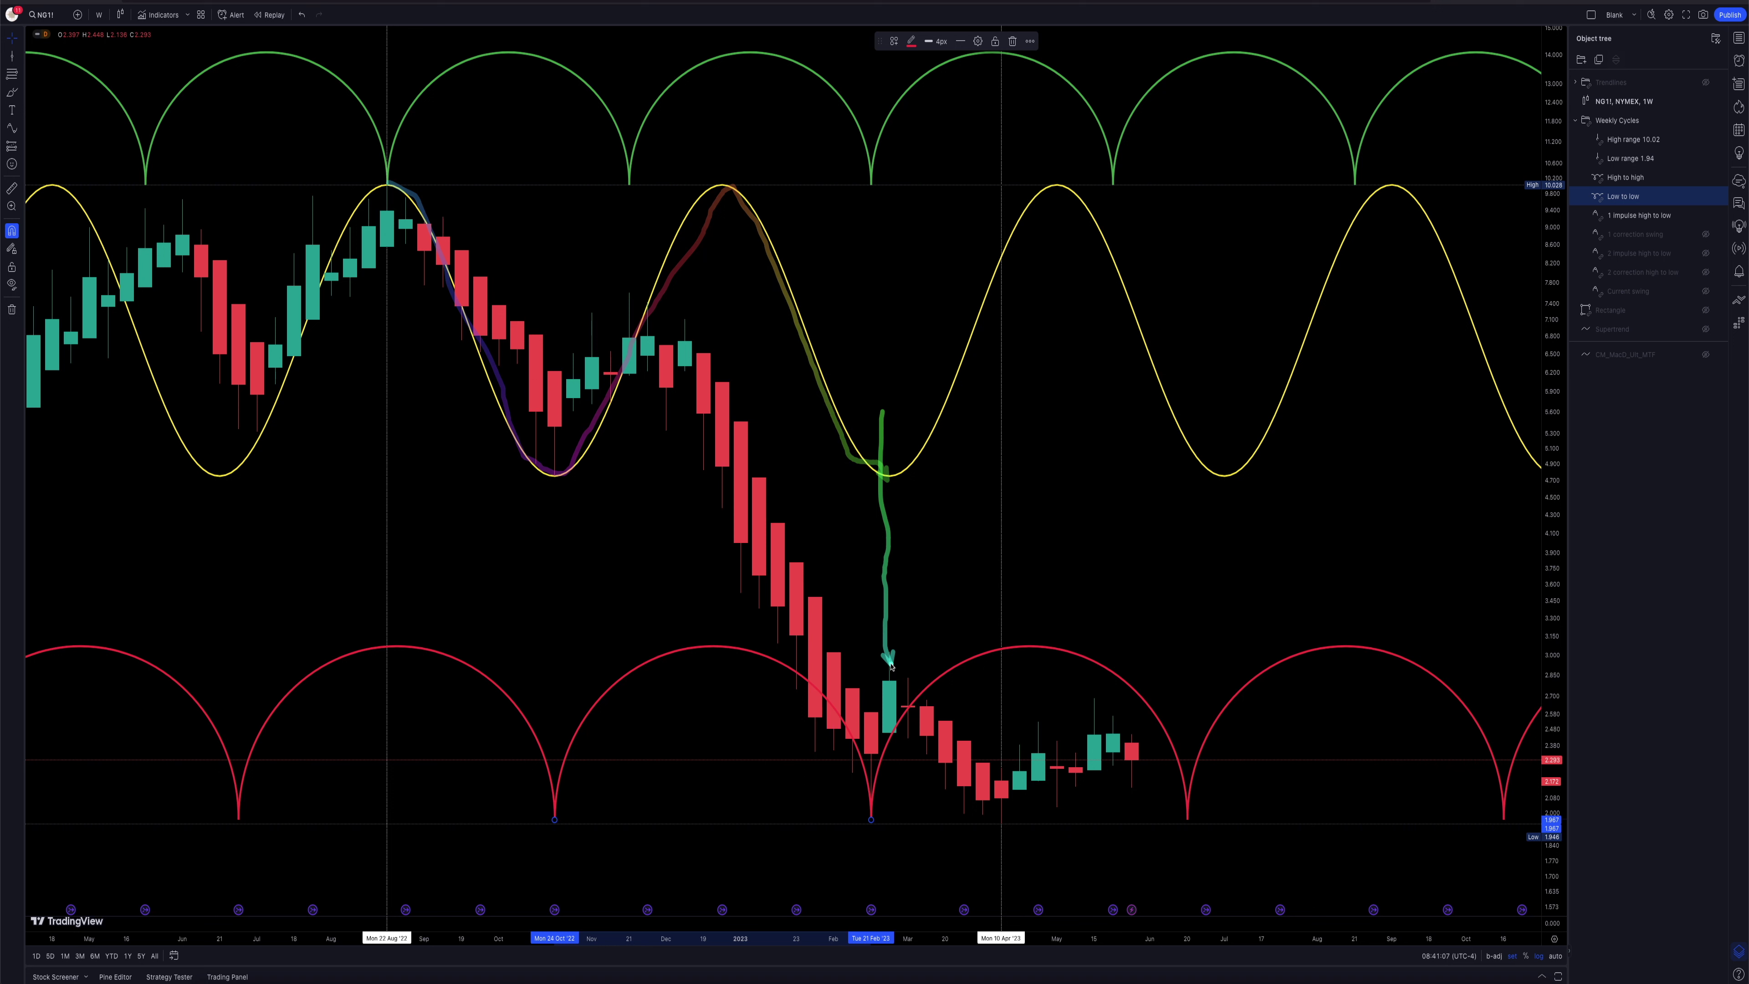
{"action": "left_click_drag", "start_coordinate": [869, 127], "coordinate": [876, 210]}
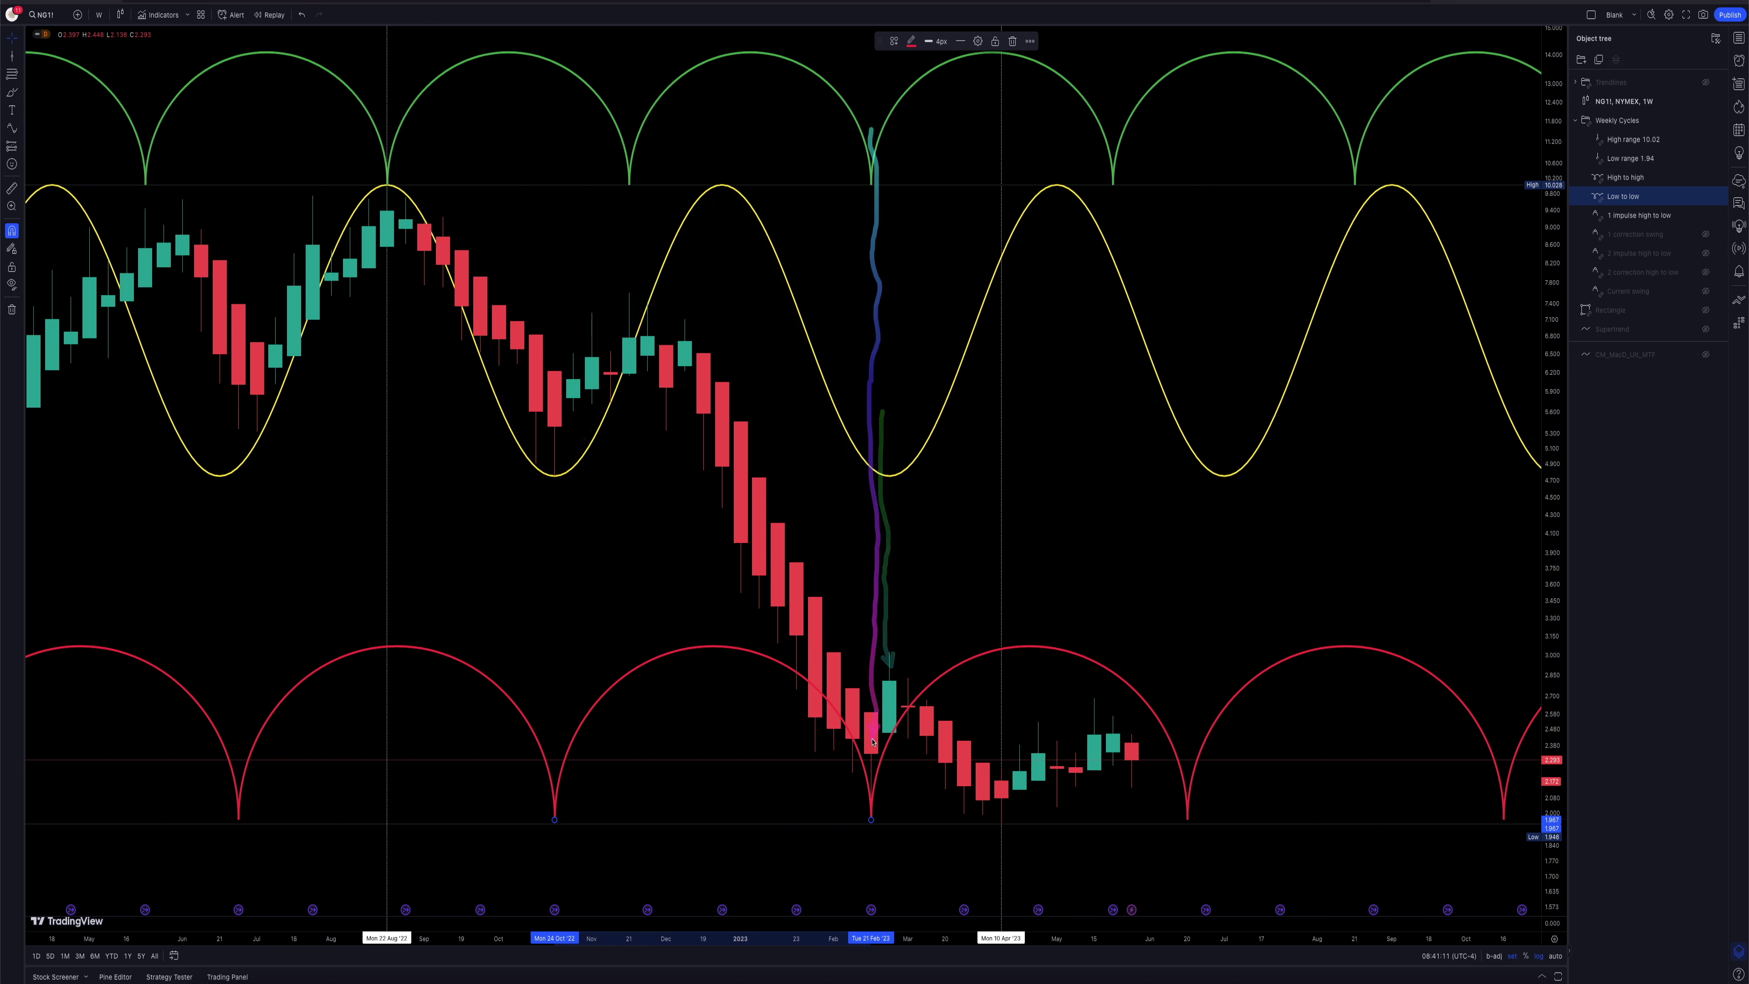
{"action": "mouse_move", "coordinate": [855, 831]}
{"action": "left_mouse_down"}
{"action": "mouse_move", "coordinate": [884, 282]}
{"action": "mouse_move", "coordinate": [871, 668]}
{"action": "left_mouse_up"}
{"action": "mouse_move", "coordinate": [869, 769]}
{"action": "left_mouse_down"}
{"action": "mouse_move", "coordinate": [867, 831]}
{"action": "mouse_move", "coordinate": [889, 699]}
{"action": "left_mouse_up"}
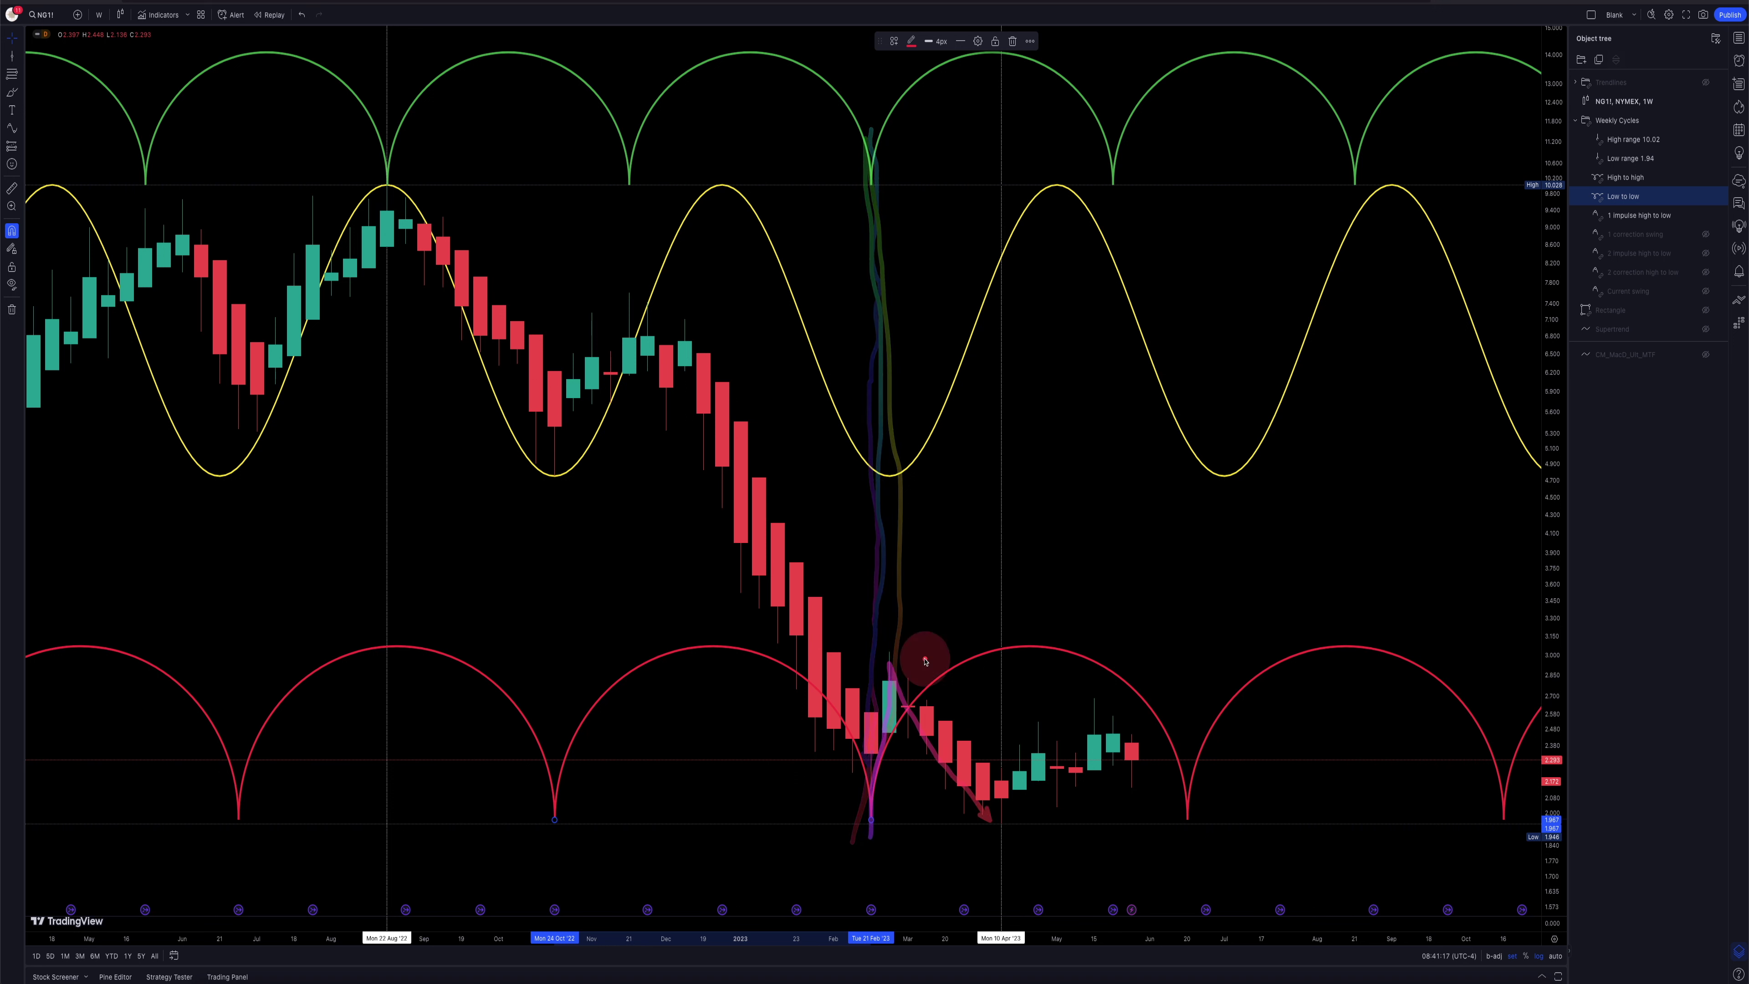
Step: Trace the sine line's May 2023 peak and July 2023 trough down to the price area
{"action": "left_click_drag", "start_coordinate": [880, 470], "coordinate": [998, 381]}
{"action": "left_click_drag", "start_coordinate": [1052, 190], "coordinate": [1061, 443]}
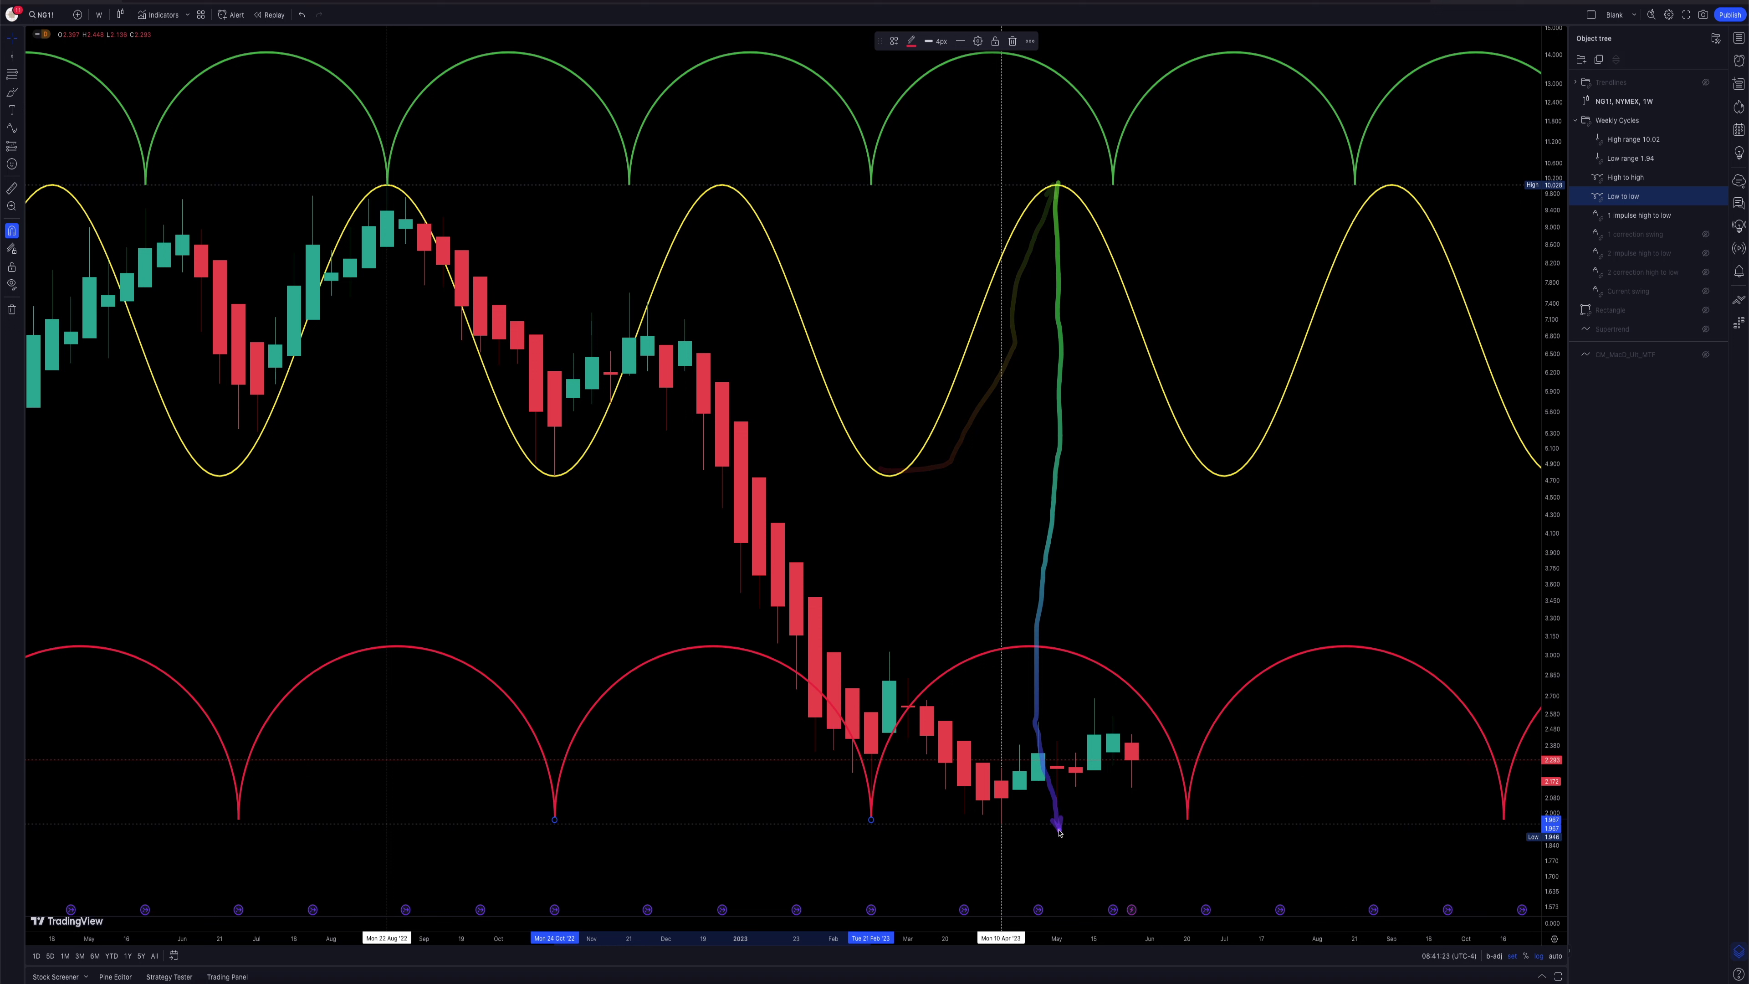
{"action": "left_click_drag", "start_coordinate": [1065, 404], "coordinate": [1078, 538]}
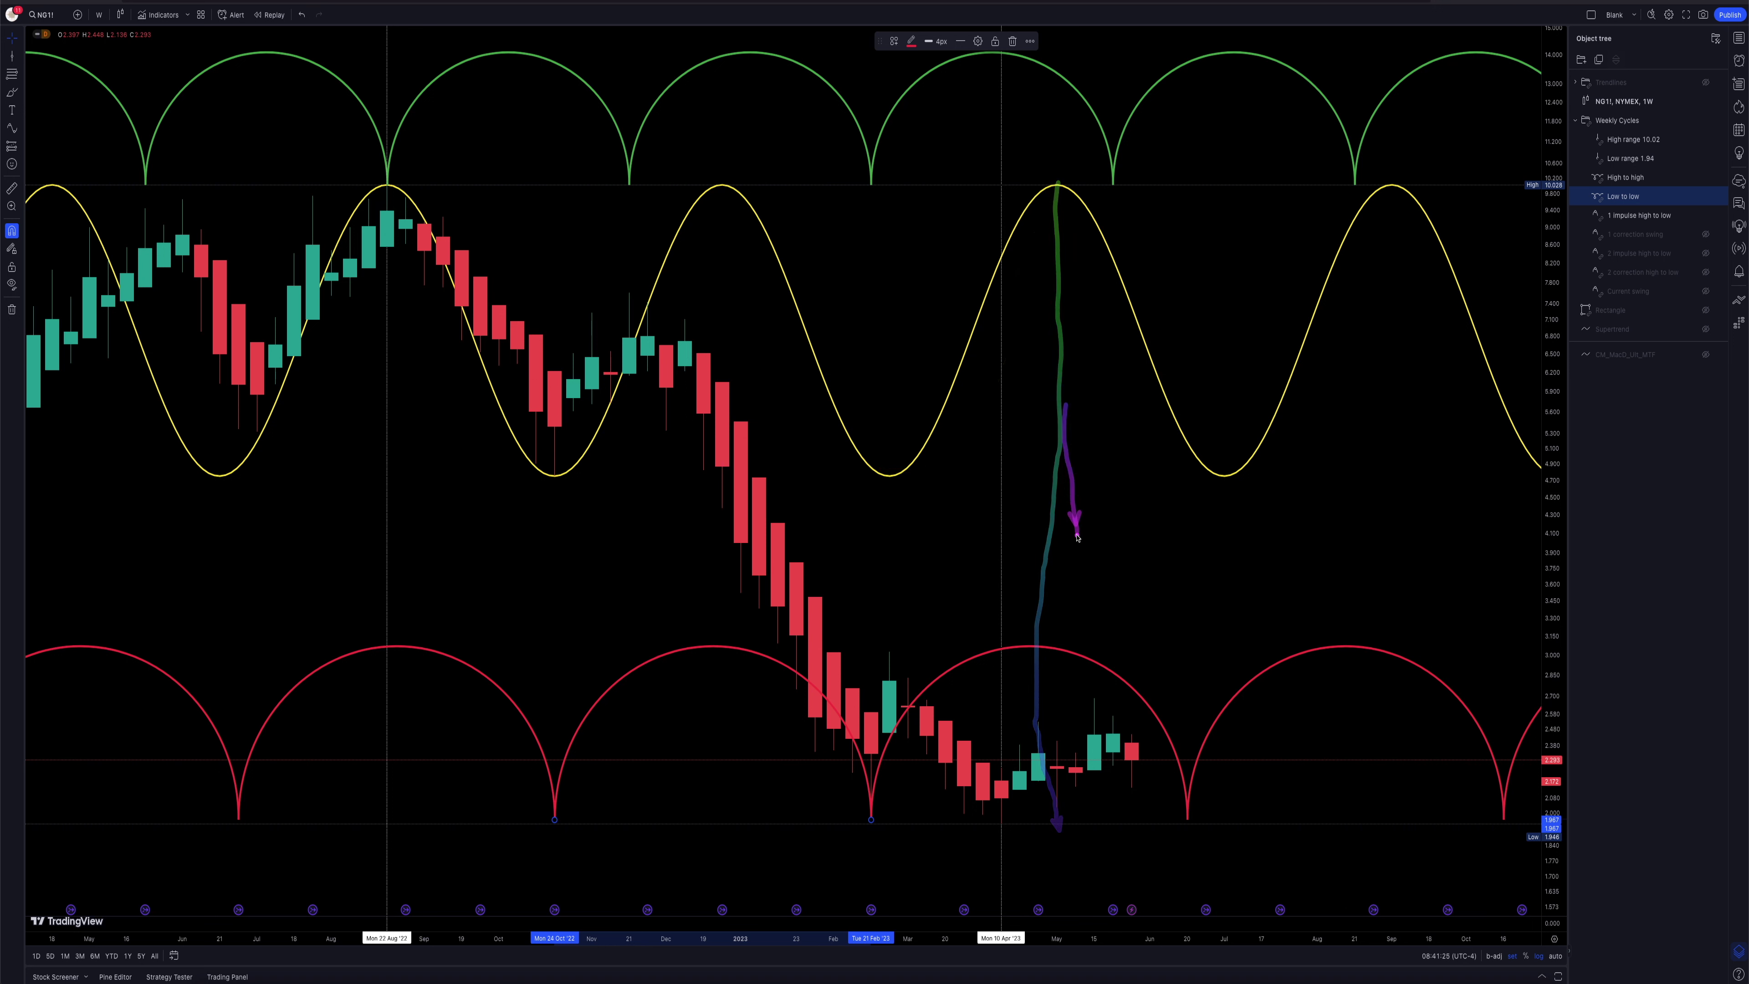
{"action": "left_click_drag", "start_coordinate": [1072, 242], "coordinate": [1088, 277]}
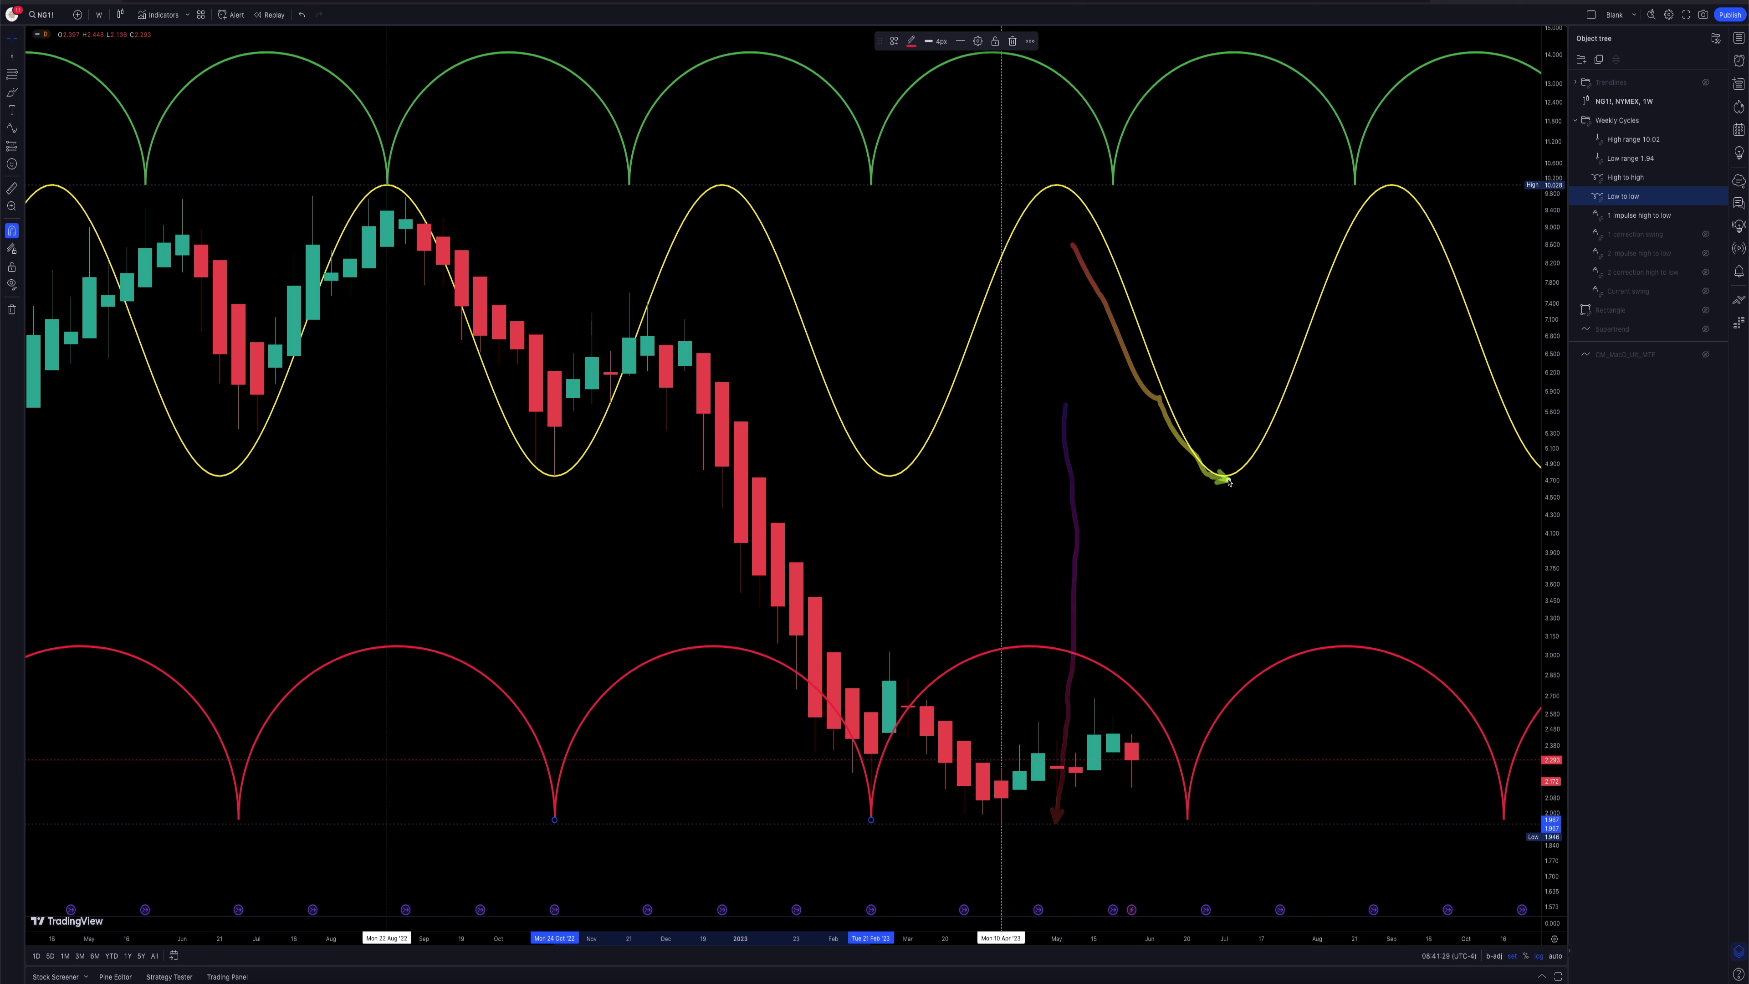
{"action": "left_click_drag", "start_coordinate": [1220, 435], "coordinate": [1219, 462]}
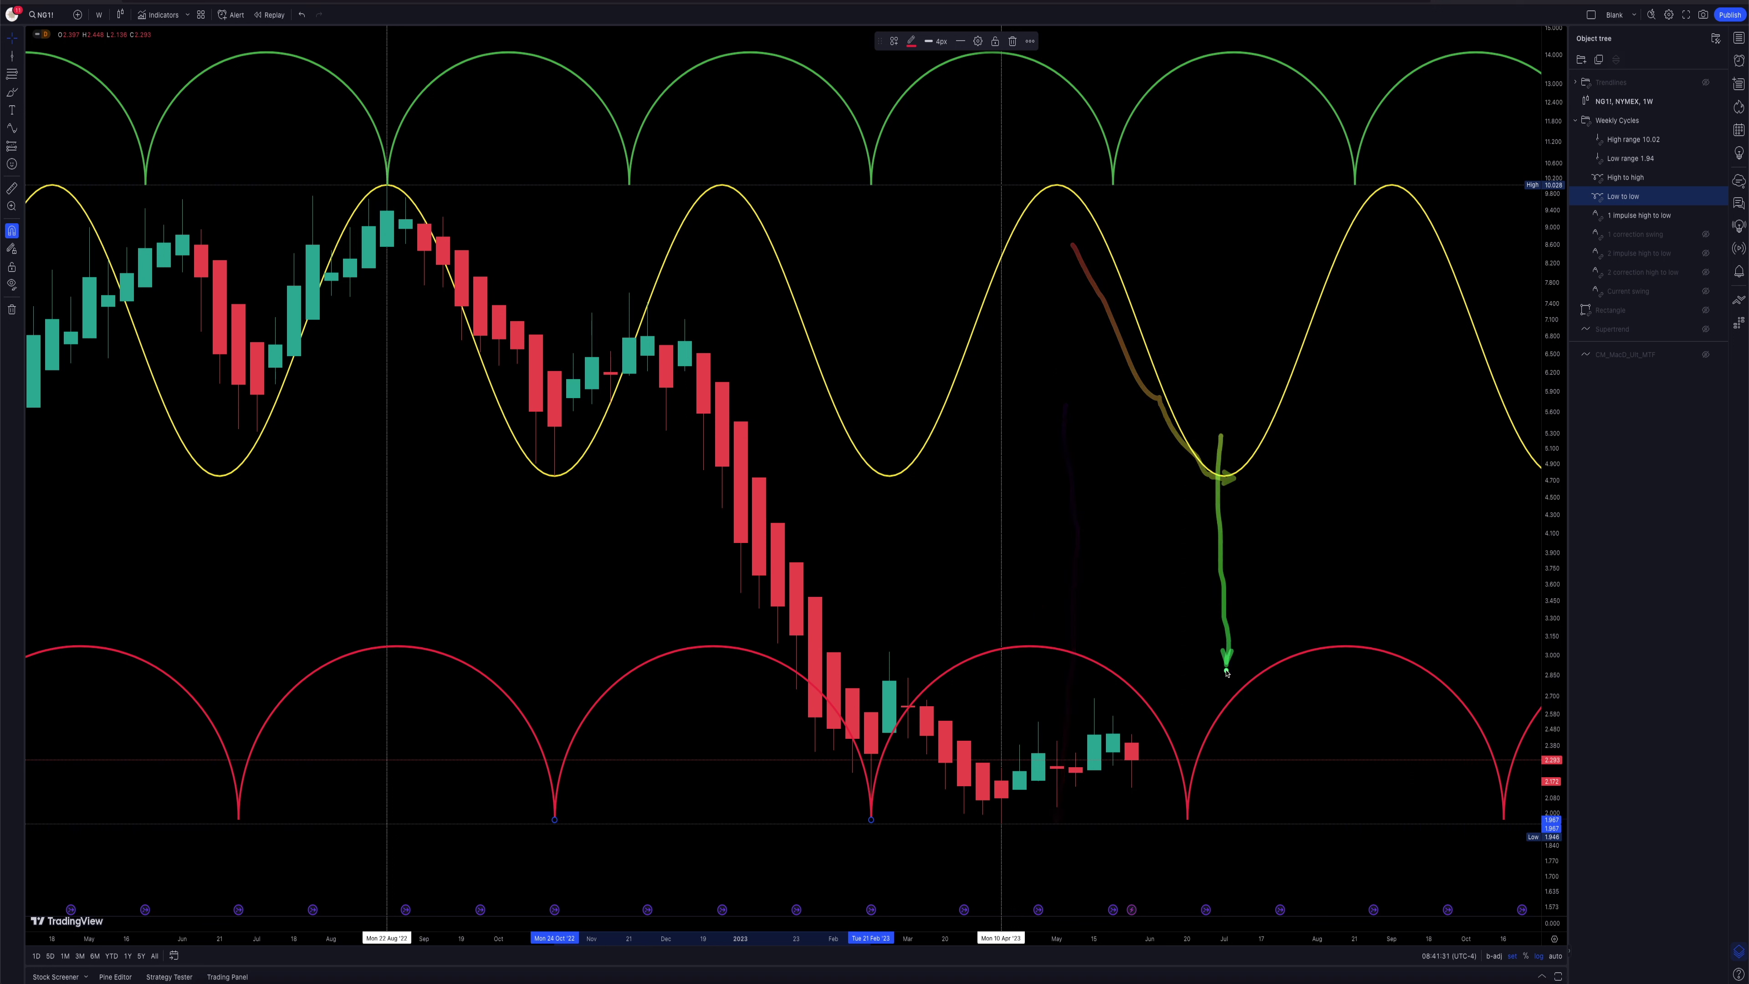
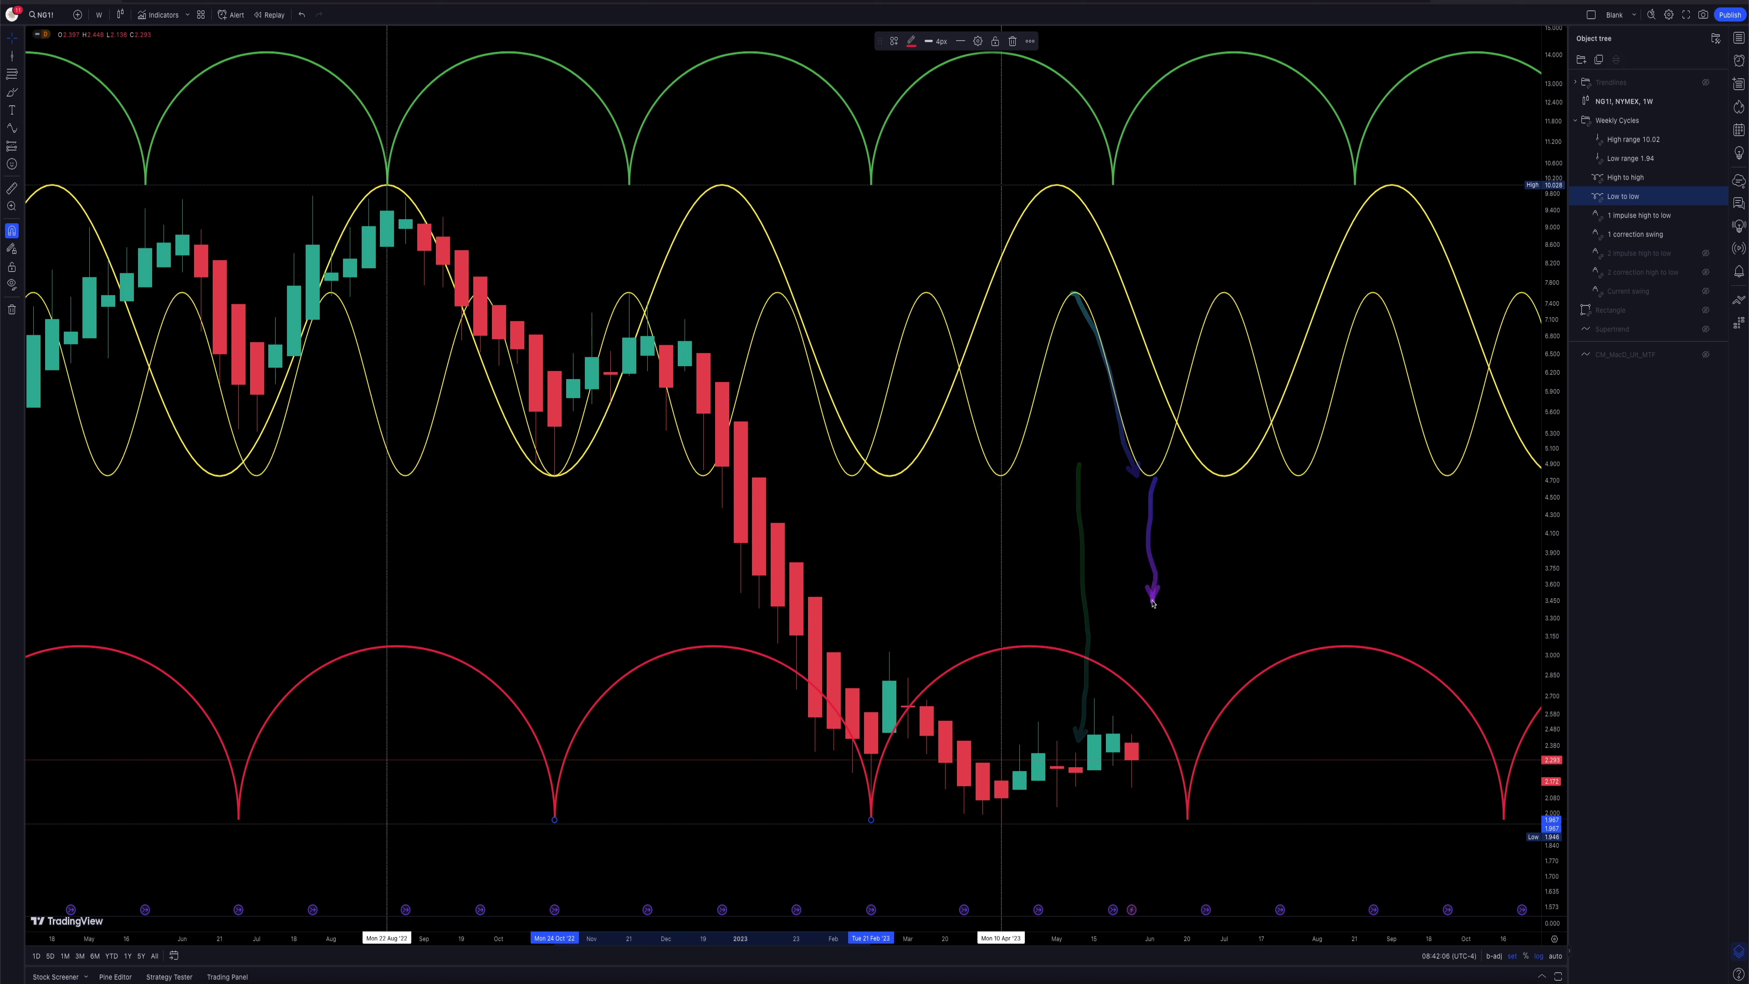
Step: Trace the 1 correction swing sine line's June to August 2023 turns and mark its November 2022 starting peak
{"action": "left_click_drag", "start_coordinate": [1171, 496], "coordinate": [1168, 465]}
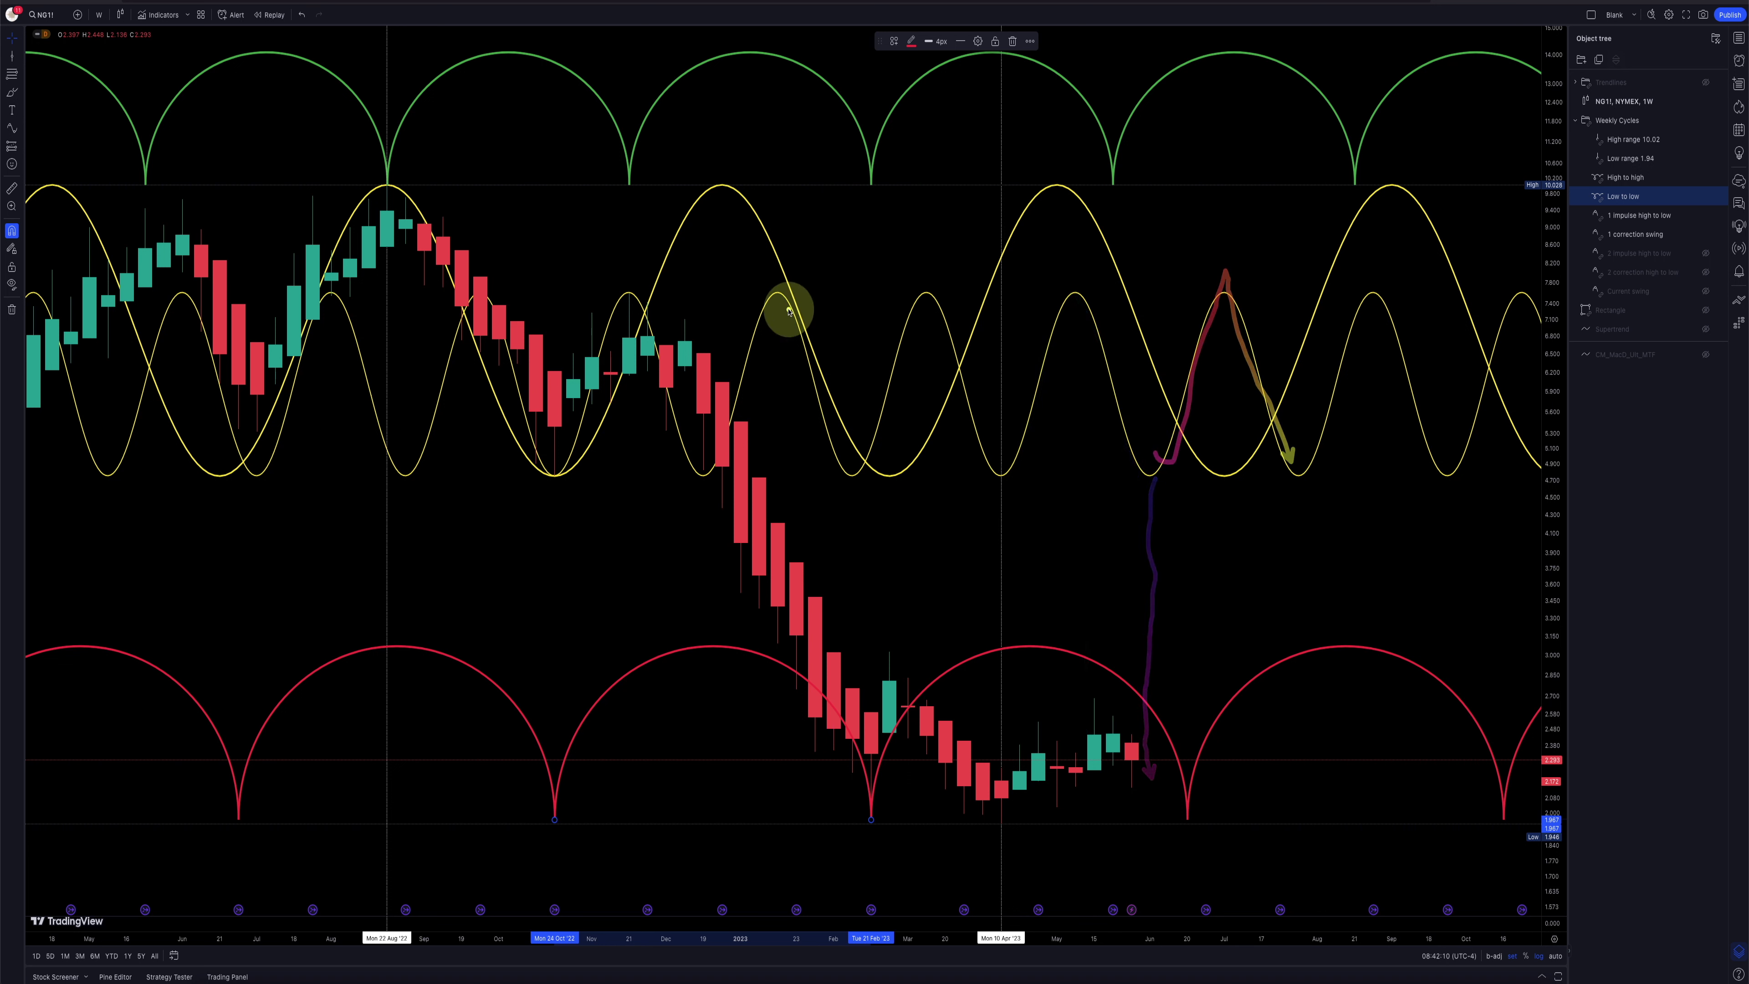
{"action": "left_click_drag", "start_coordinate": [607, 218], "coordinate": [640, 260]}
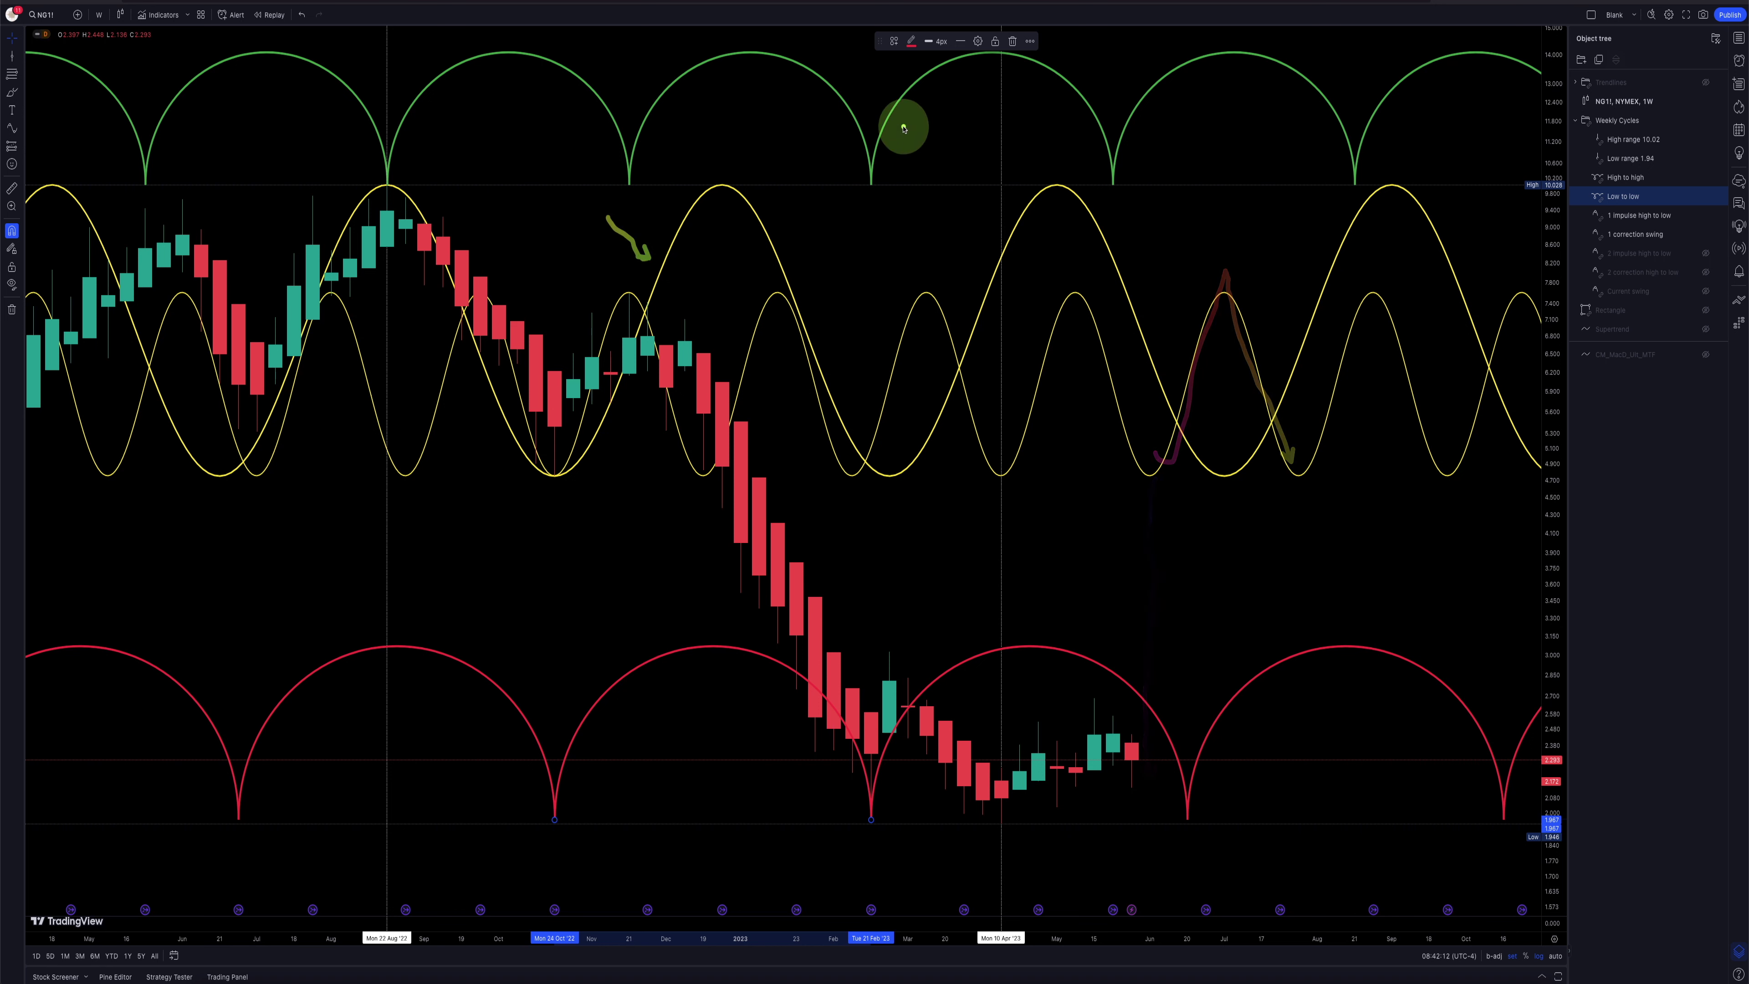
{"action": "left_click", "coordinate": [911, 42]}
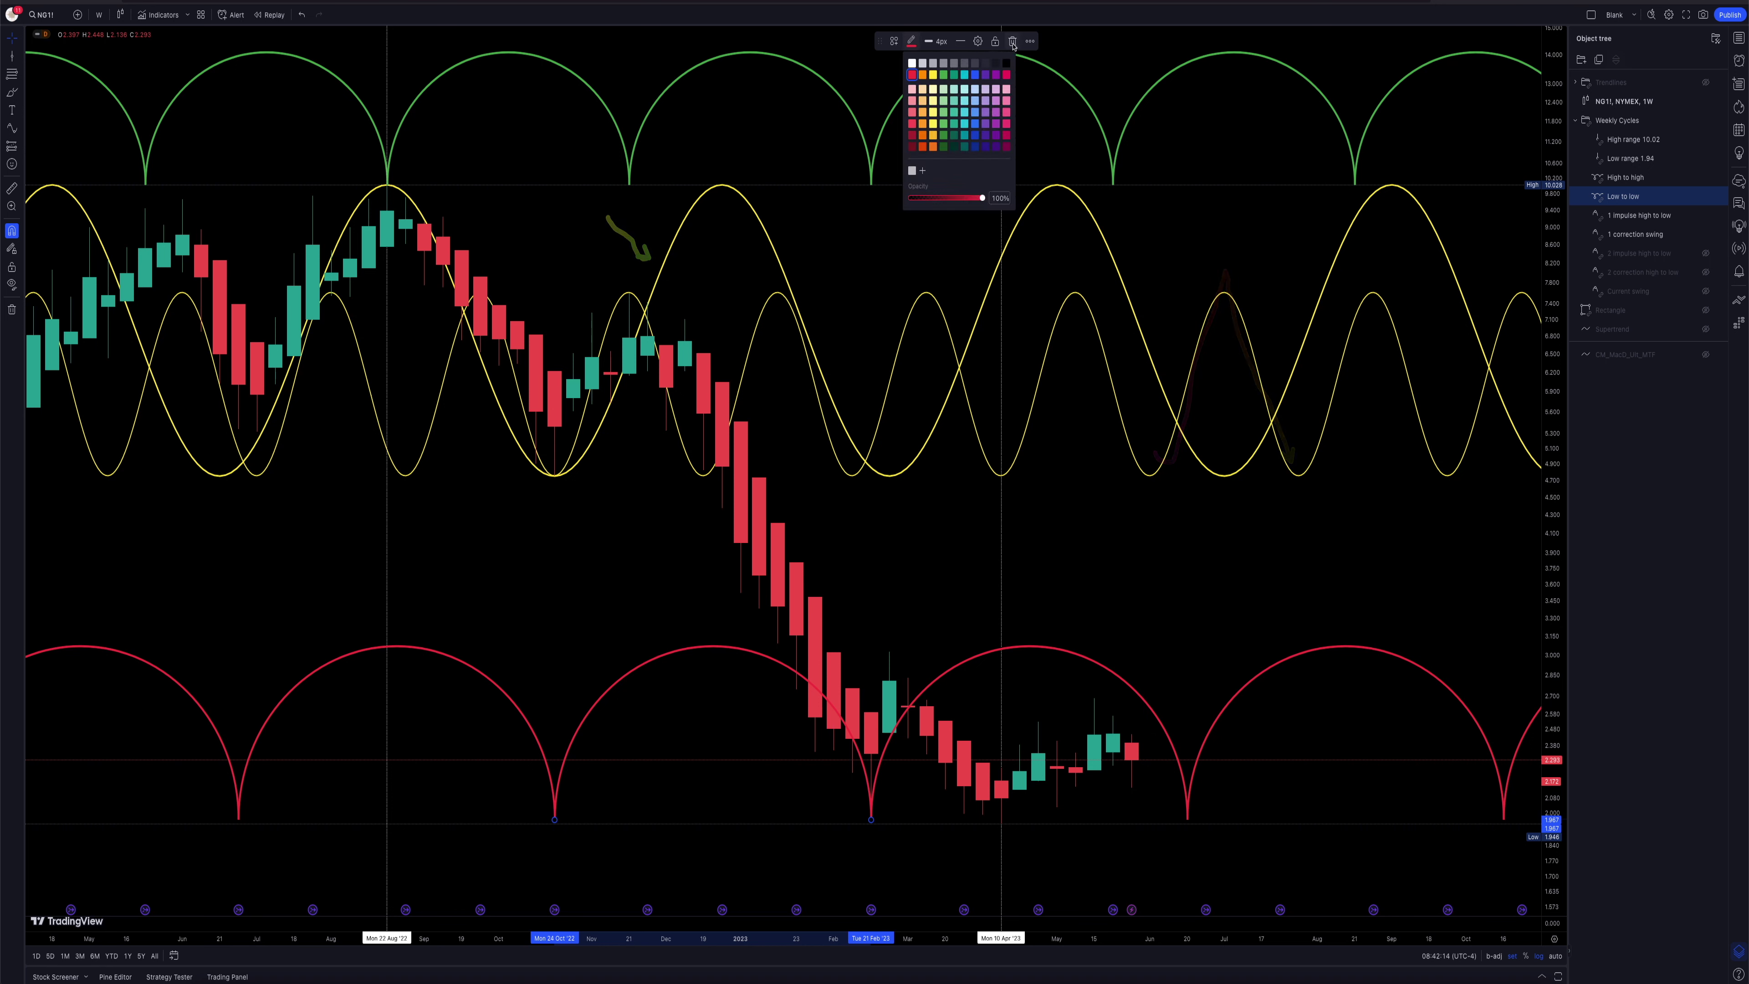
{"action": "left_click", "coordinate": [1045, 91]}
{"action": "left_click", "coordinate": [954, 243]}
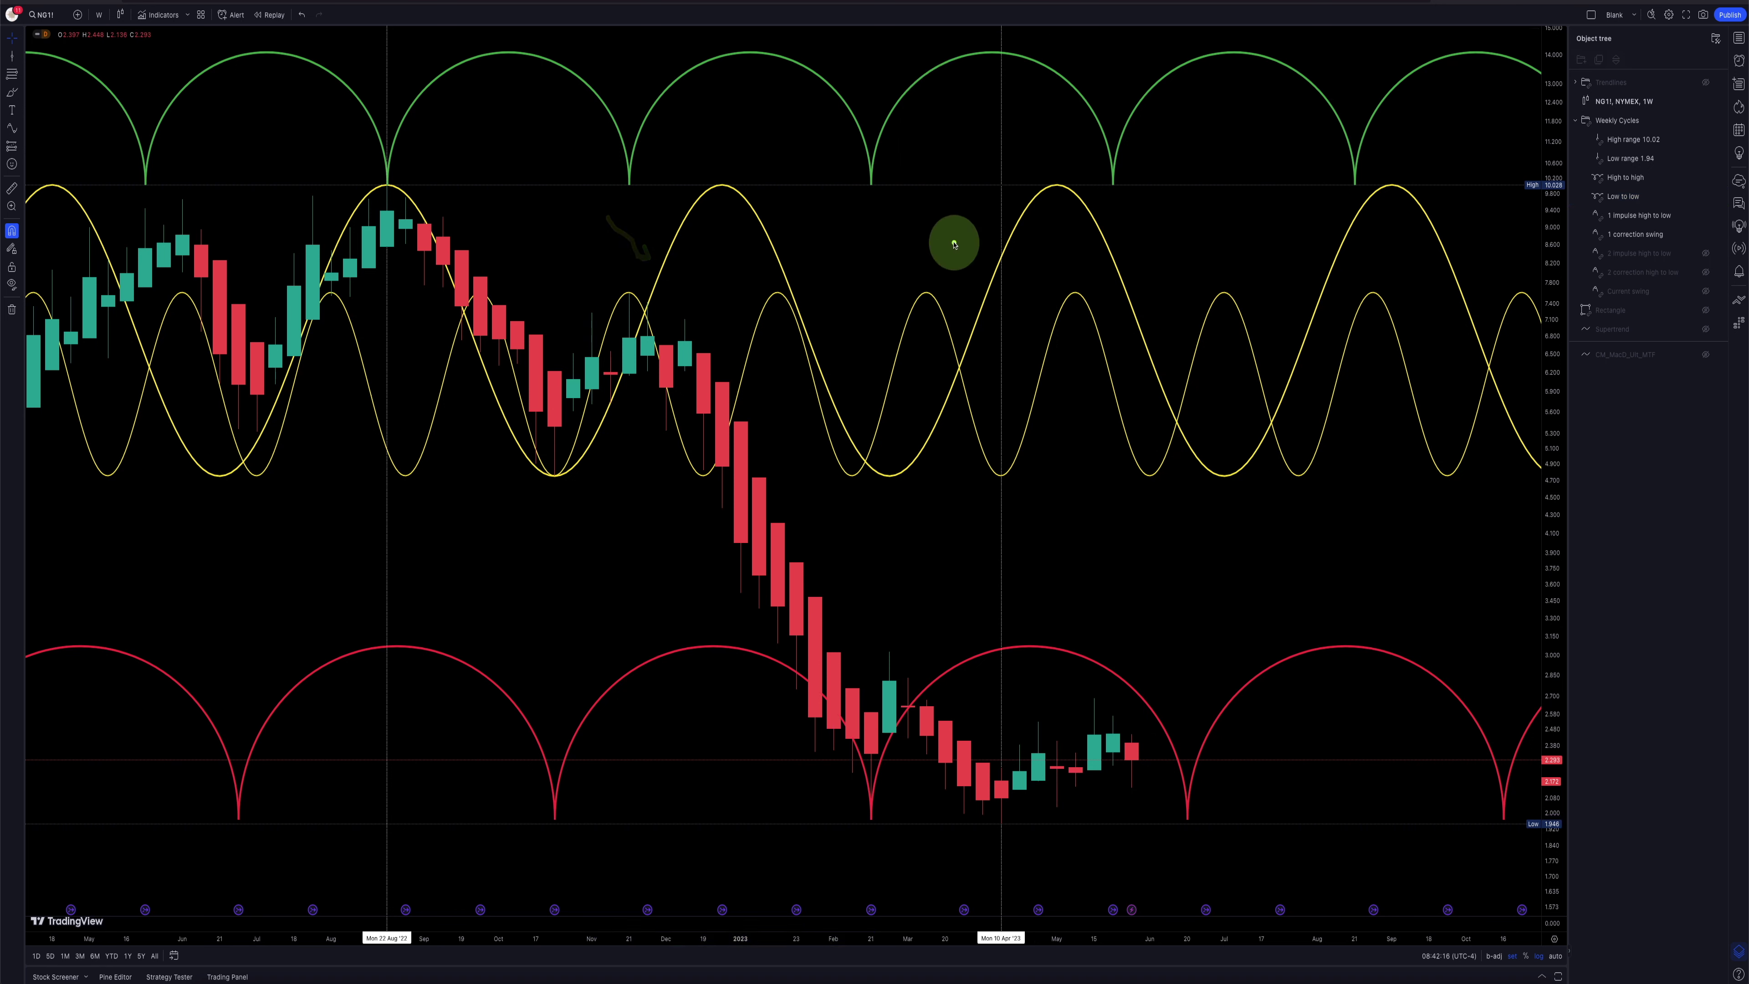
Step: Review the 1 correction swing sine line's colour, opacity and thickness settings and keep them as they are
{"action": "left_click", "coordinate": [927, 293]}
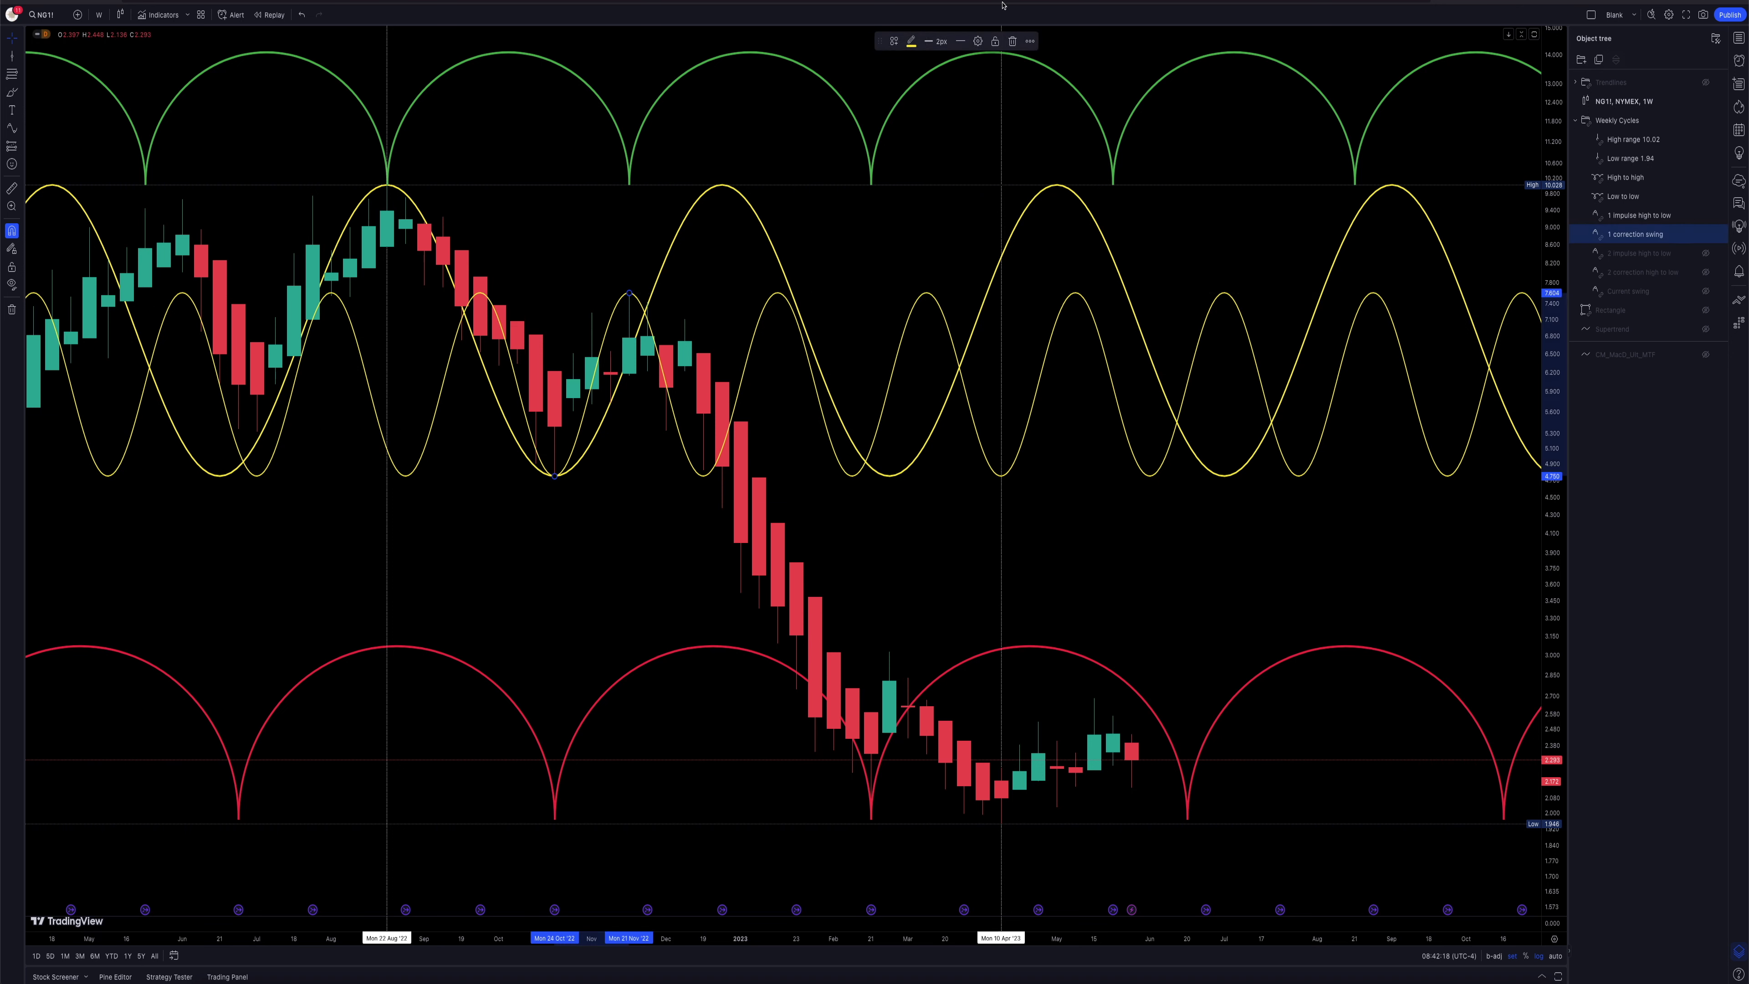
{"action": "left_click", "coordinate": [912, 42]}
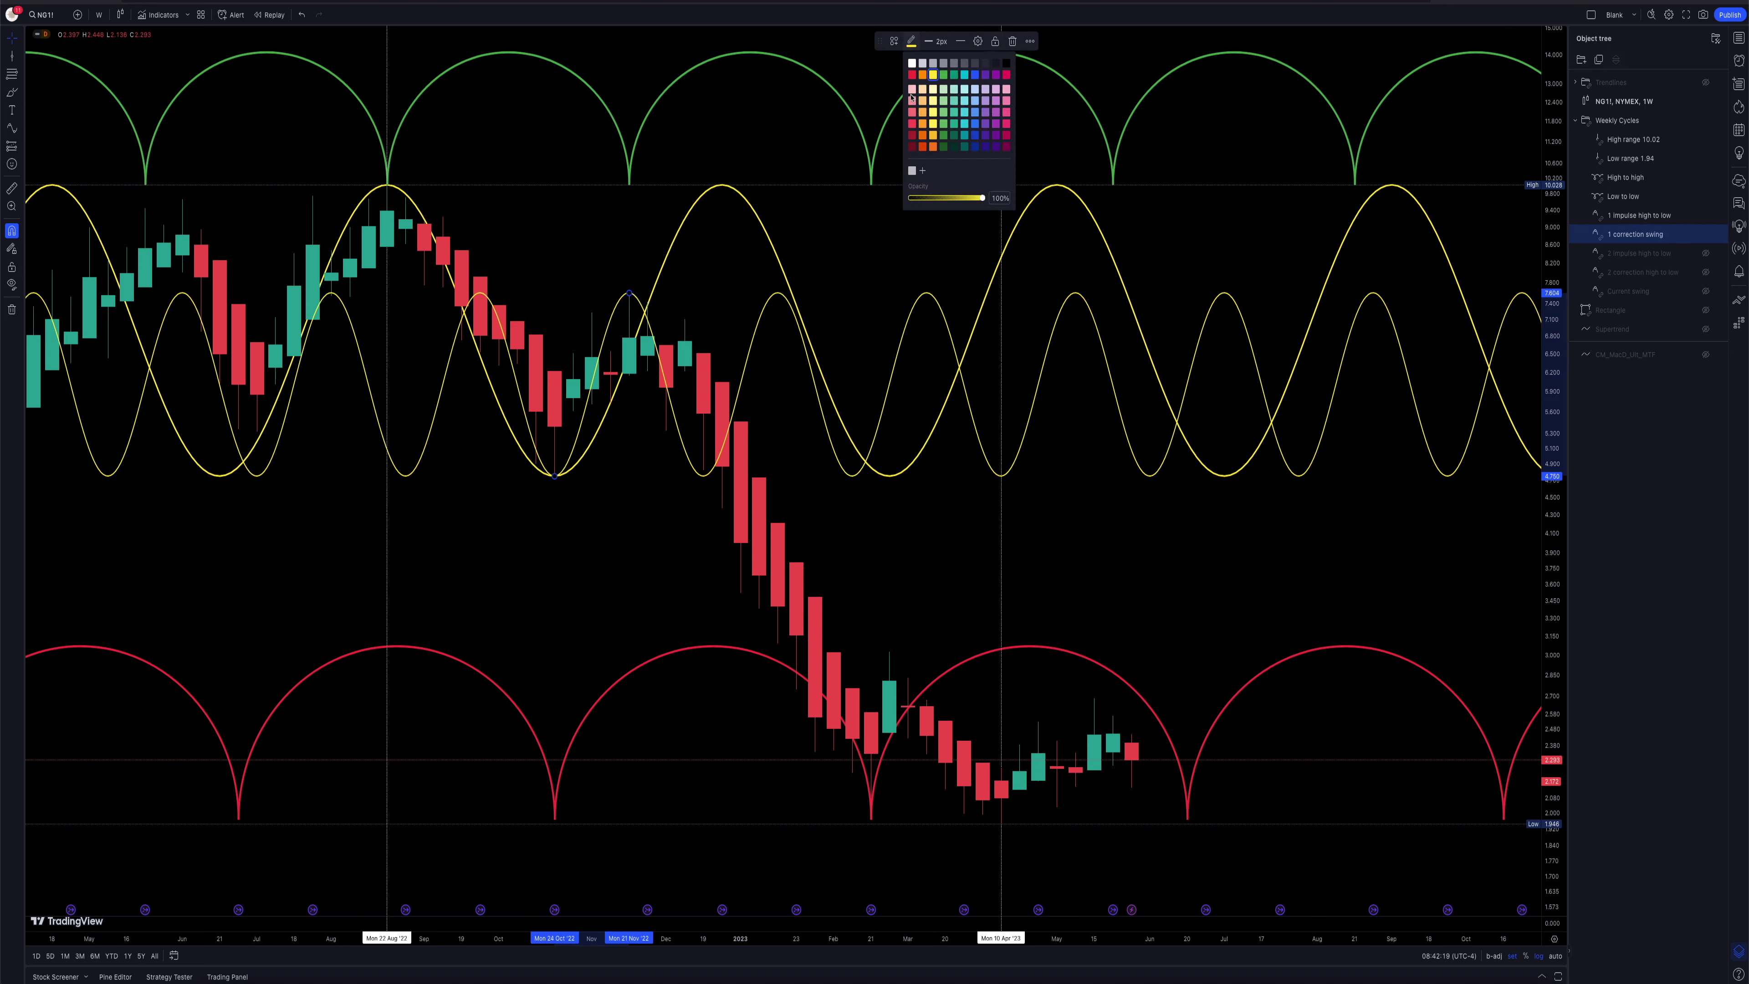
{"action": "left_click", "coordinate": [978, 42]}
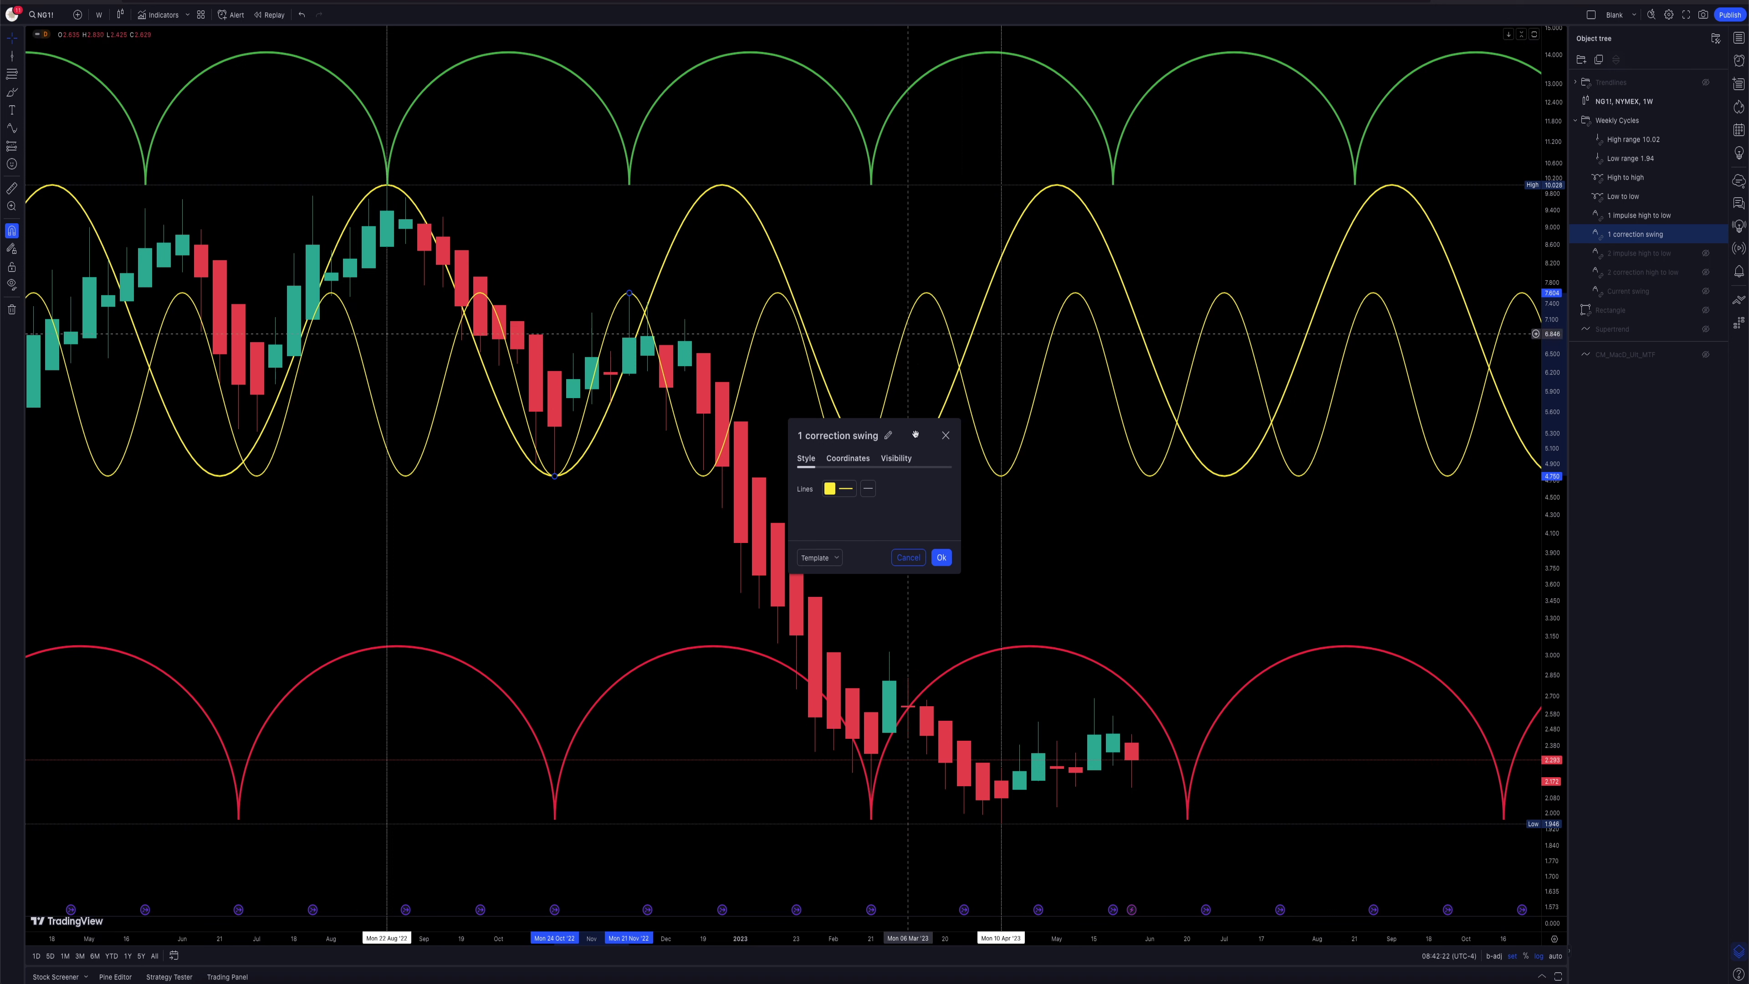
{"action": "left_click", "coordinate": [832, 486]}
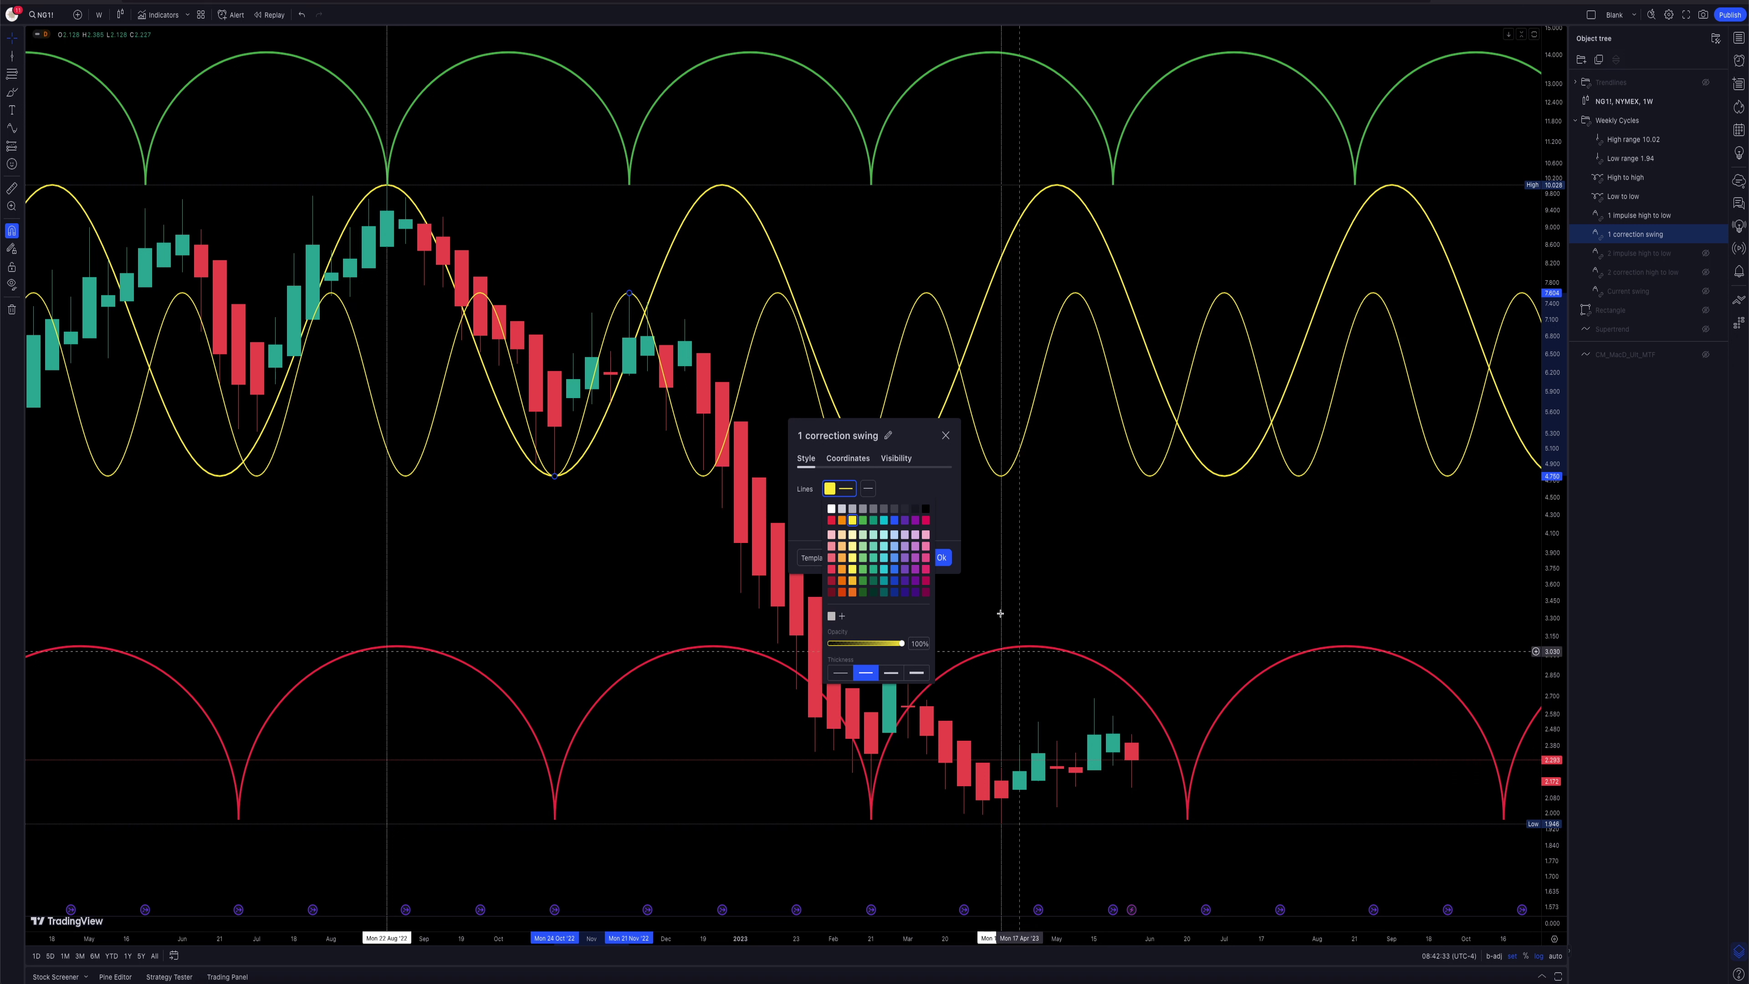
{"action": "left_click", "coordinate": [838, 487]}
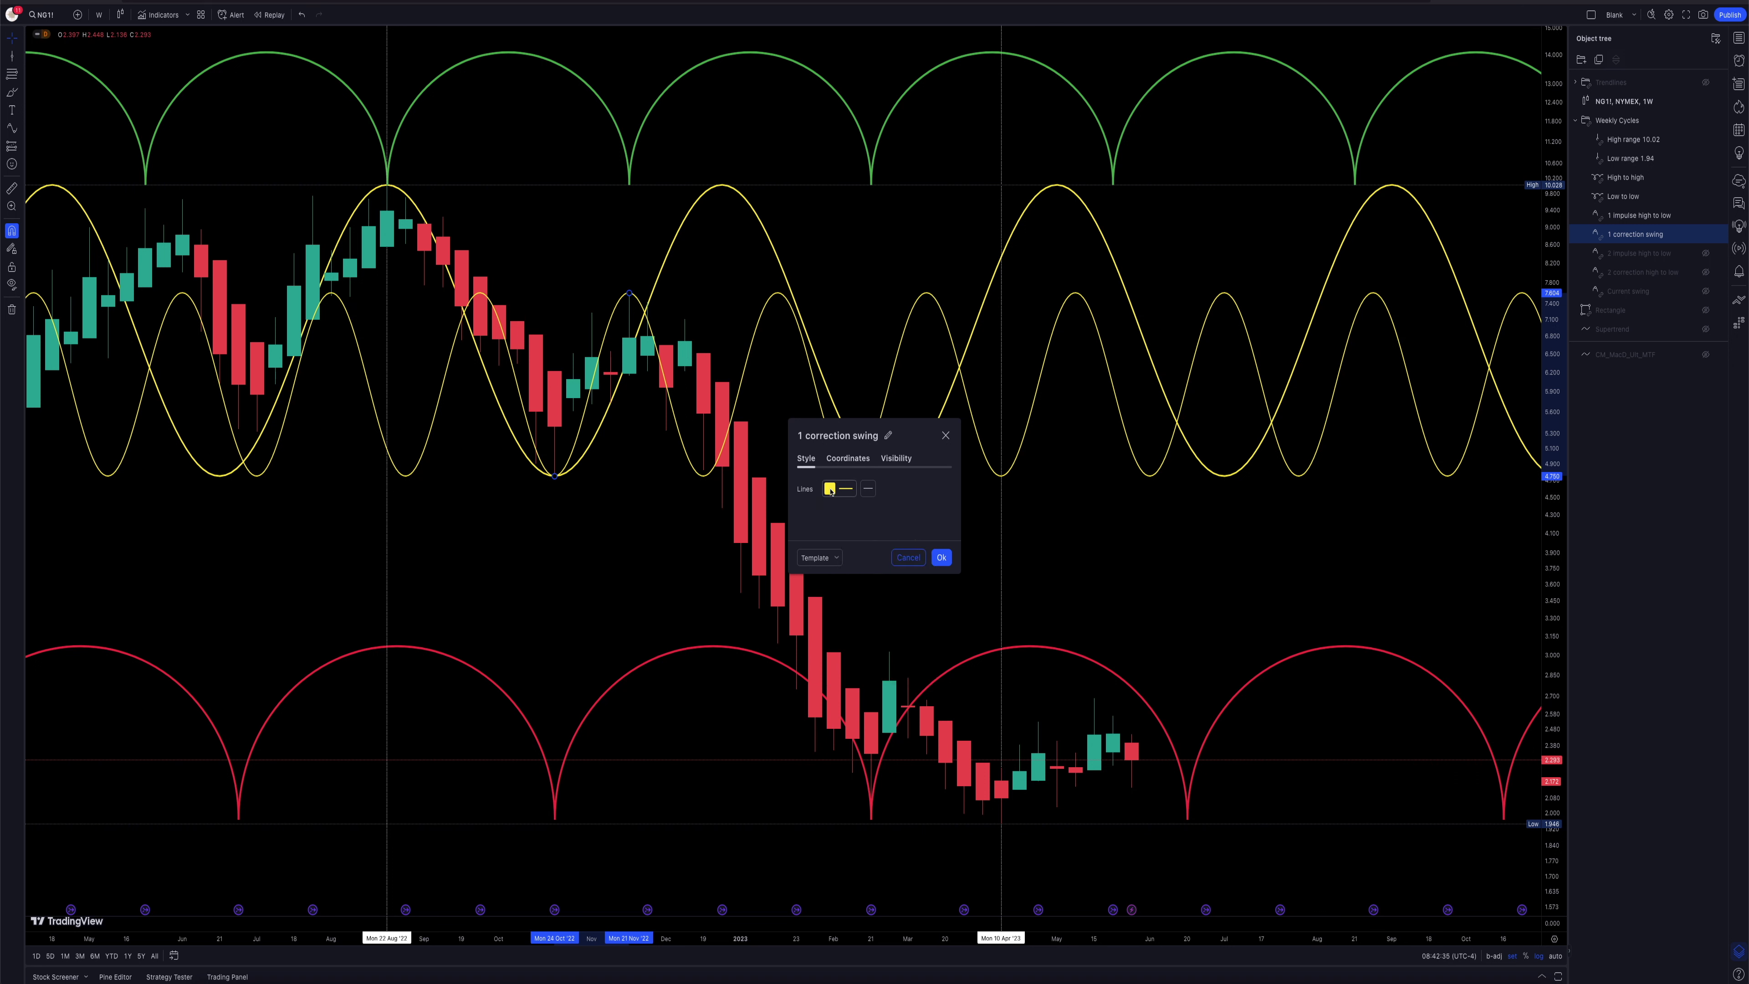
{"action": "left_click", "coordinate": [830, 489]}
{"action": "left_click", "coordinate": [926, 490]}
{"action": "left_click", "coordinate": [941, 556]}
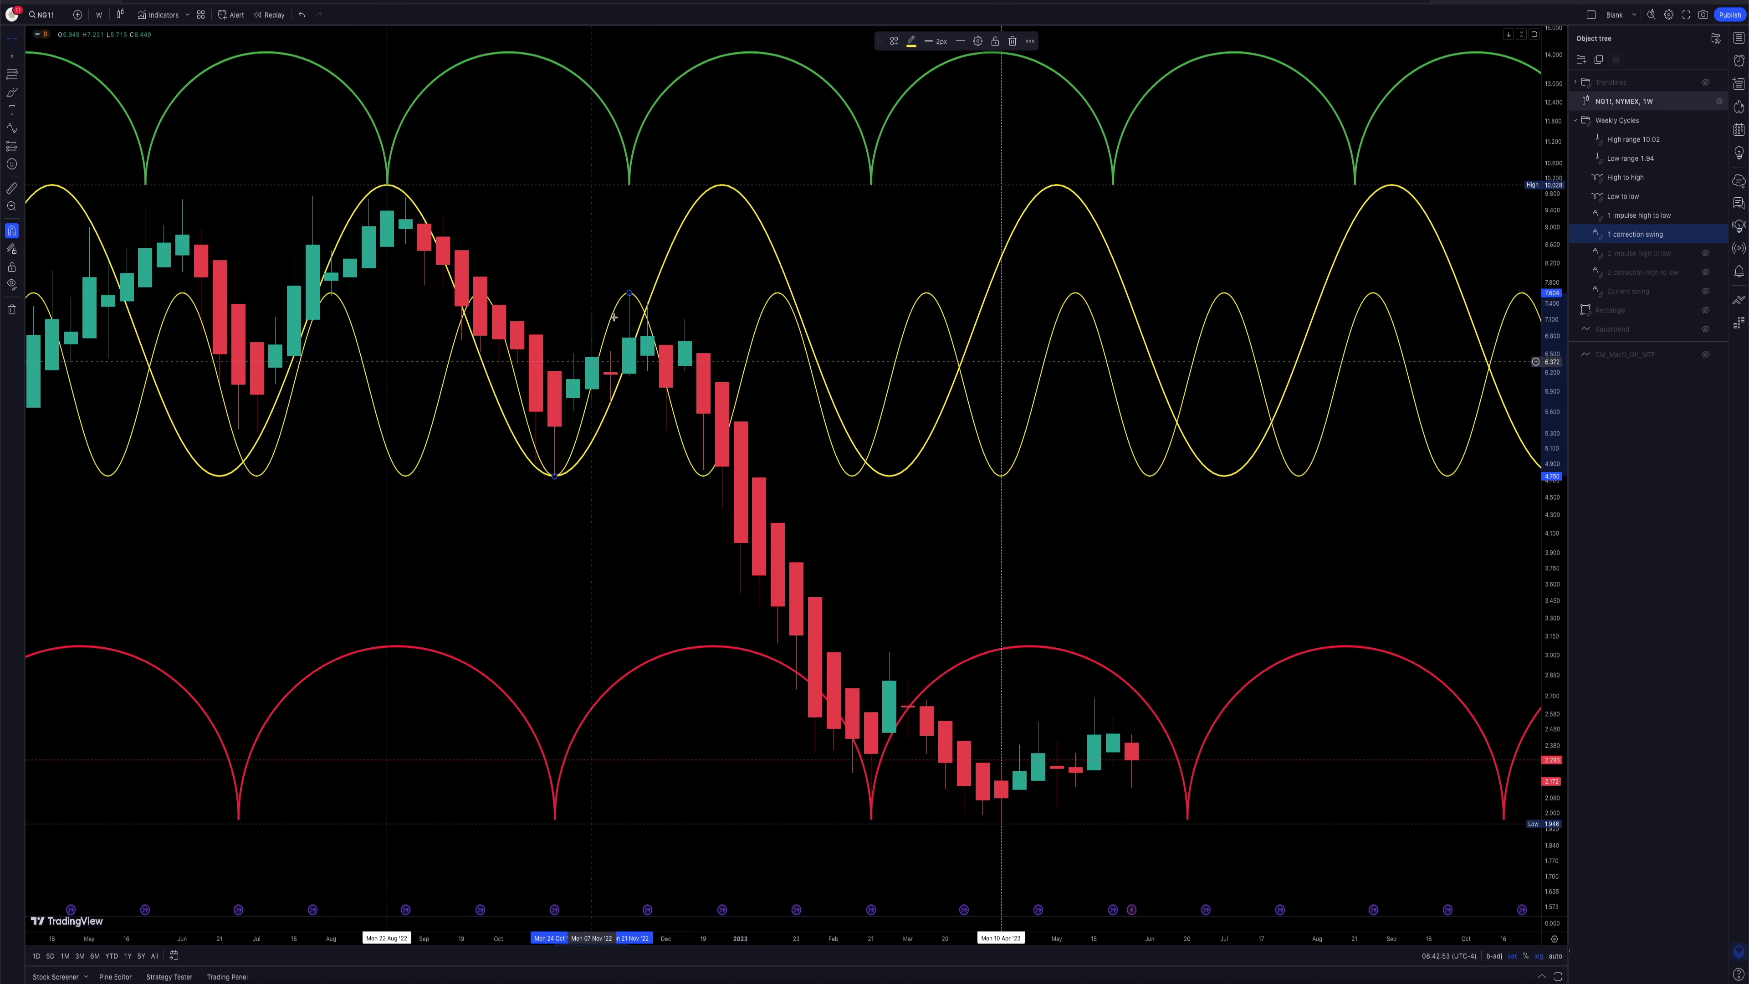
Step: Show the 2 Impulse high to low sine line and trace it from the November 2022 high through its February, May and August 2023 turns
{"action": "left_click", "coordinate": [1705, 254]}
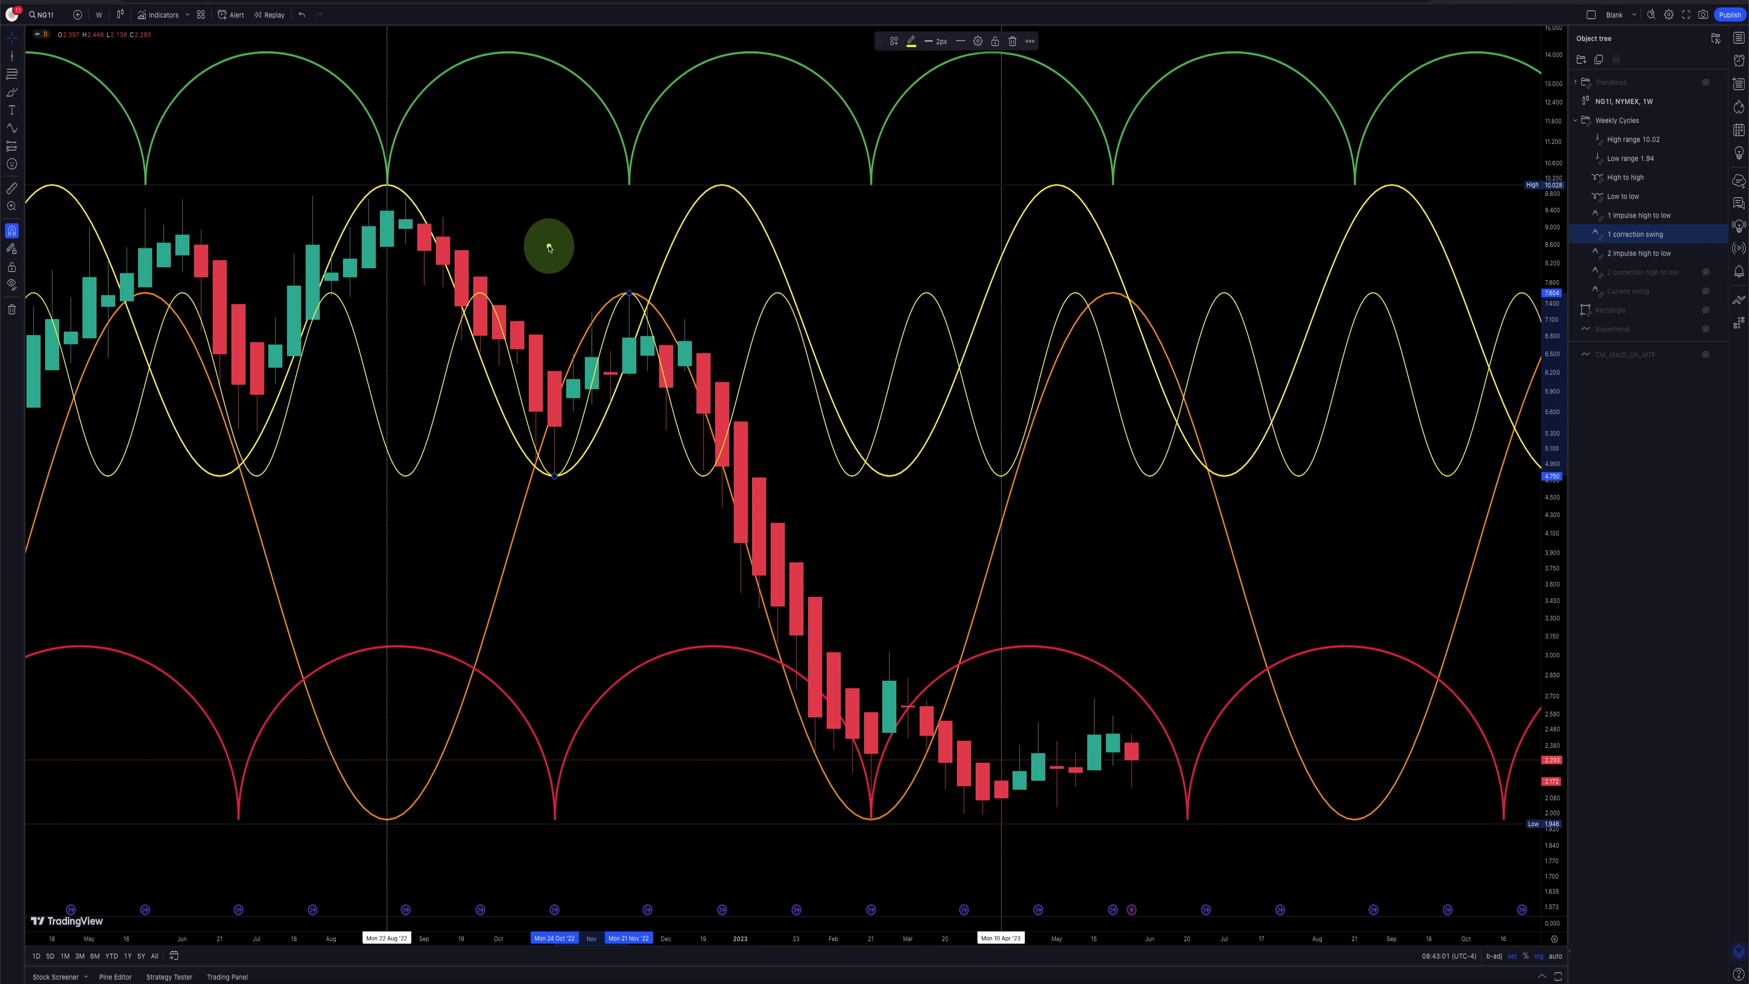
{"action": "left_click_drag", "start_coordinate": [626, 280], "coordinate": [733, 540]}
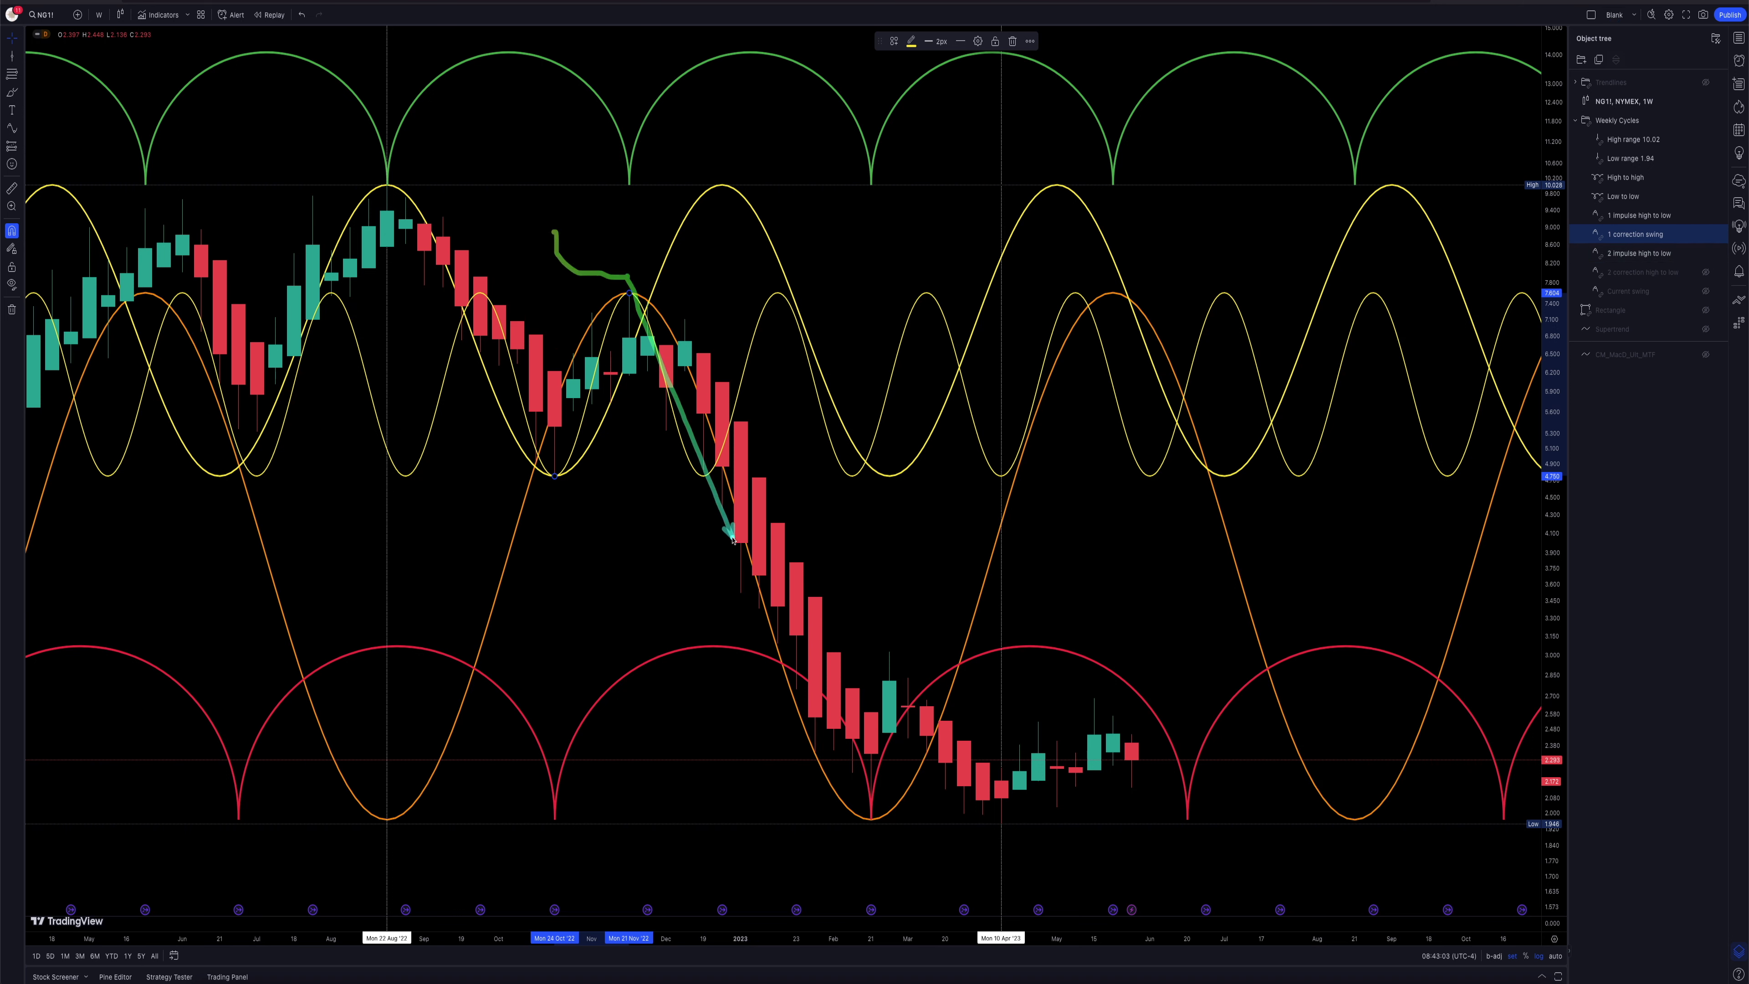
{"action": "left_click_drag", "start_coordinate": [666, 308], "coordinate": [817, 613]}
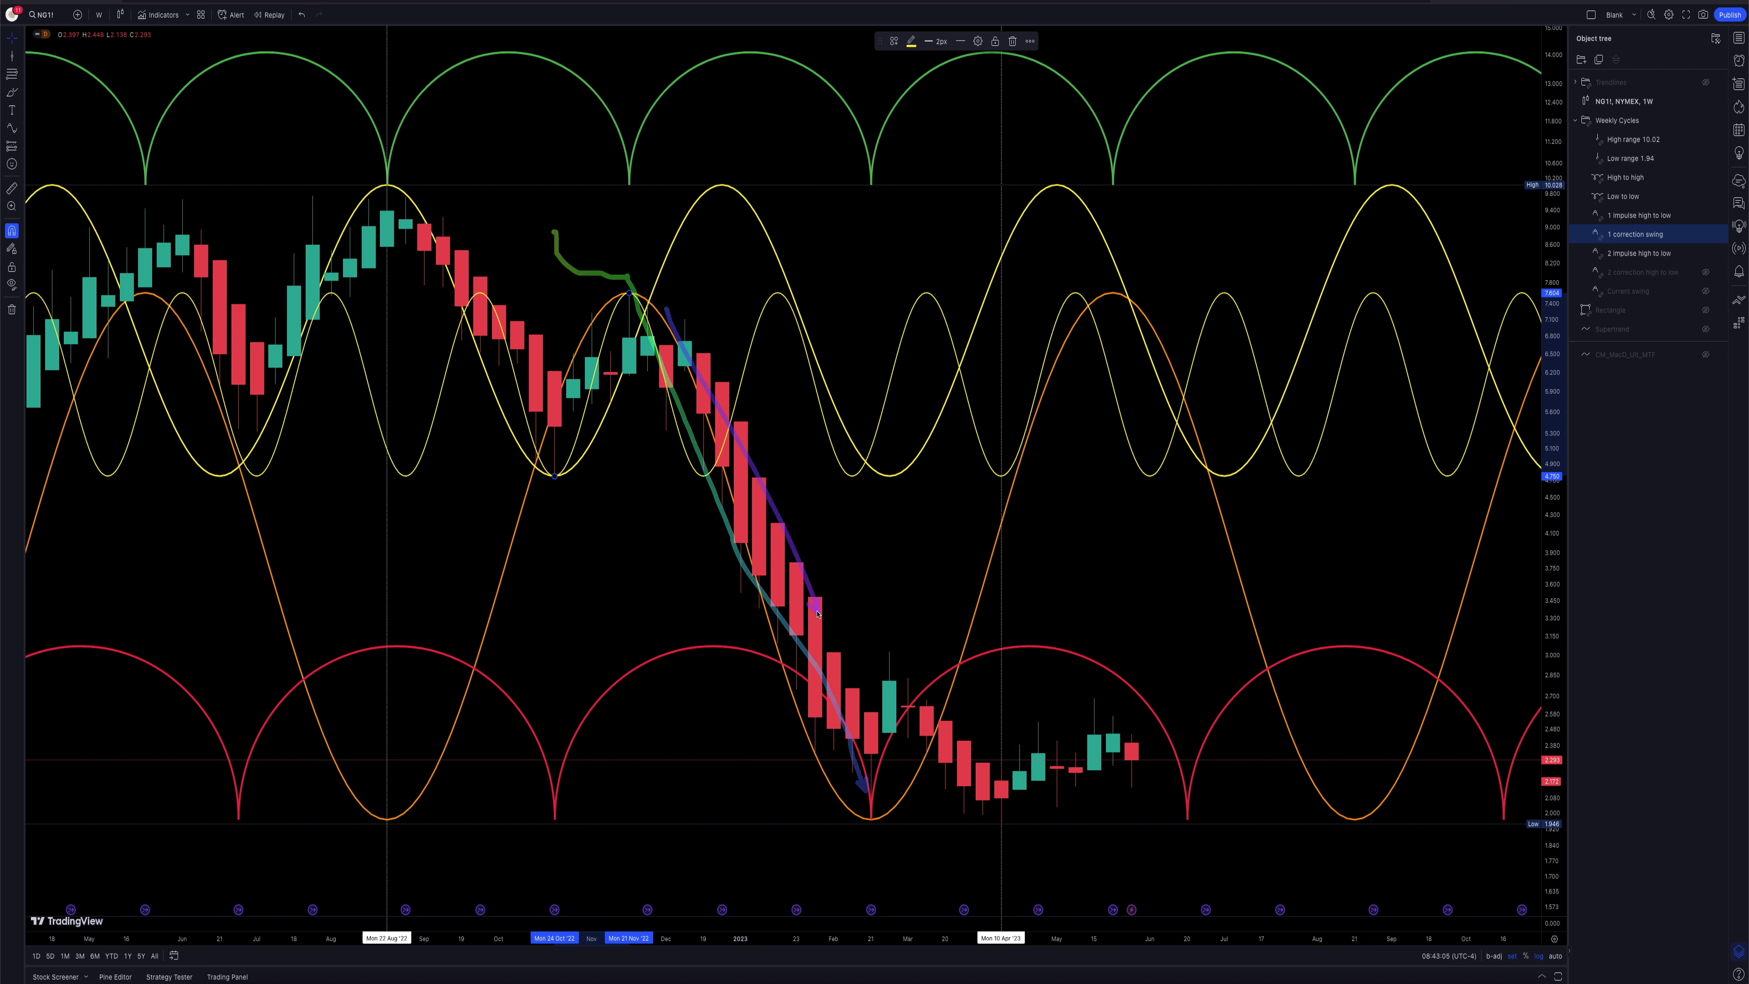
{"action": "mouse_move", "coordinate": [937, 709]}
{"action": "left_mouse_down"}
{"action": "mouse_move", "coordinate": [1024, 458]}
{"action": "mouse_move", "coordinate": [1104, 313]}
{"action": "left_mouse_up"}
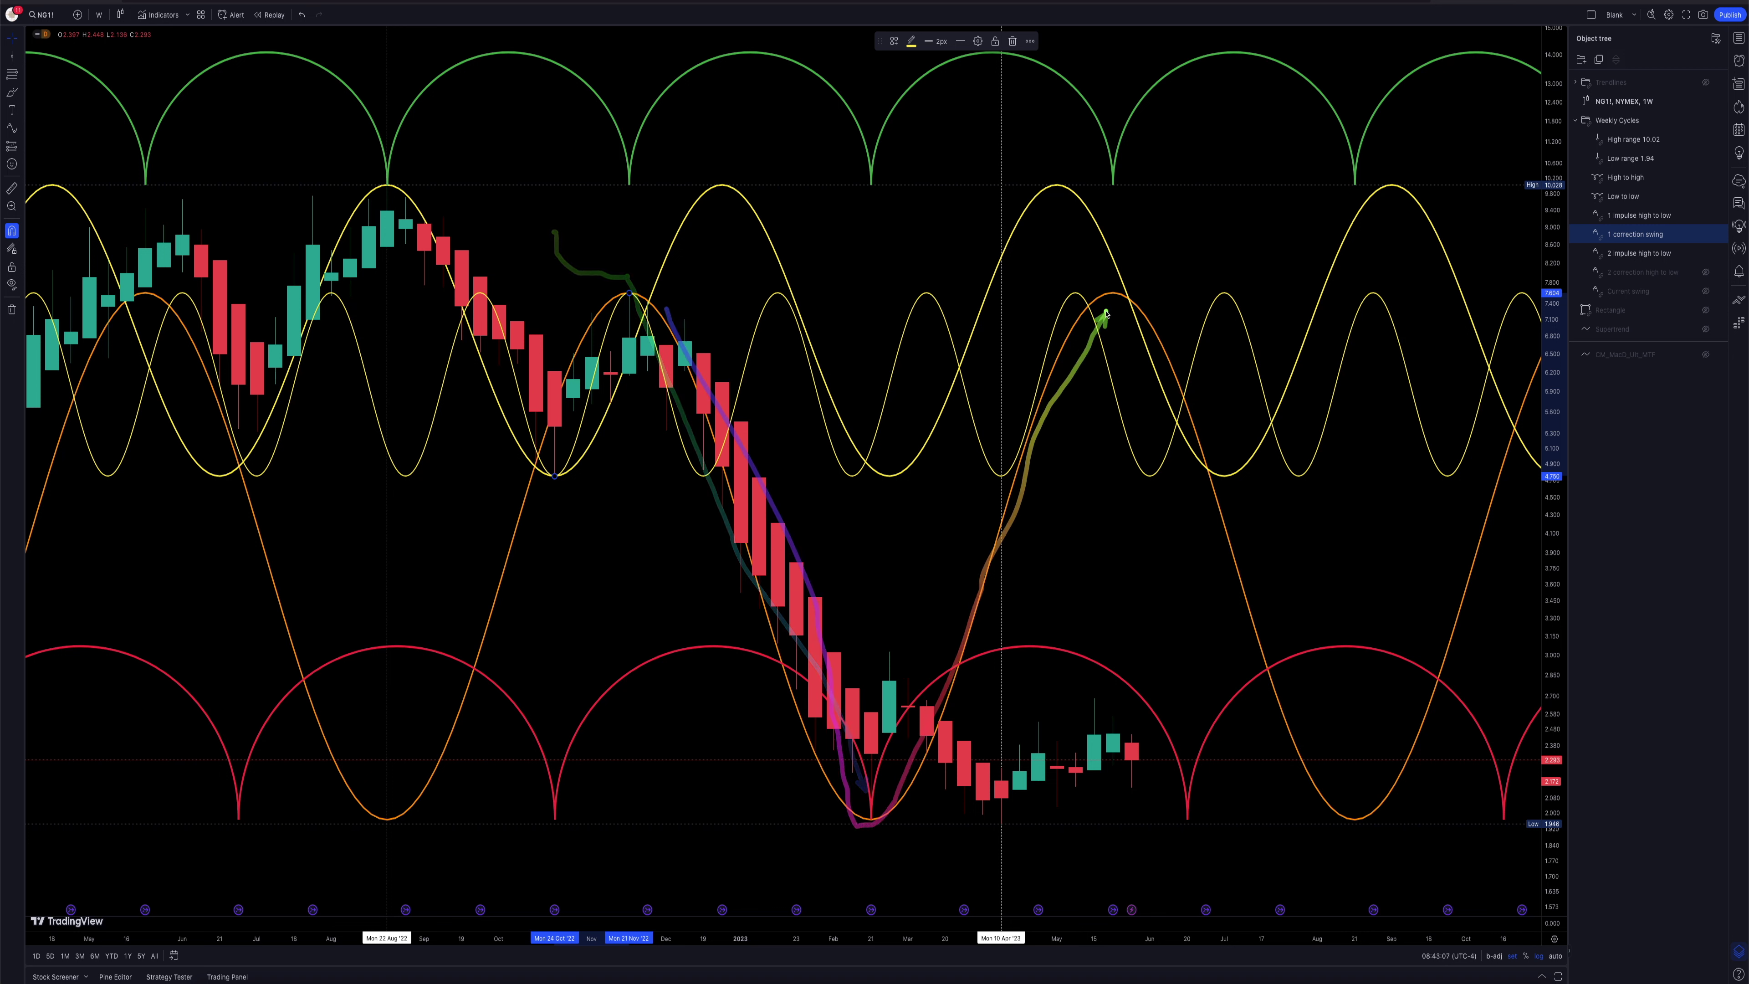
{"action": "left_click_drag", "start_coordinate": [1101, 488], "coordinate": [1108, 675]}
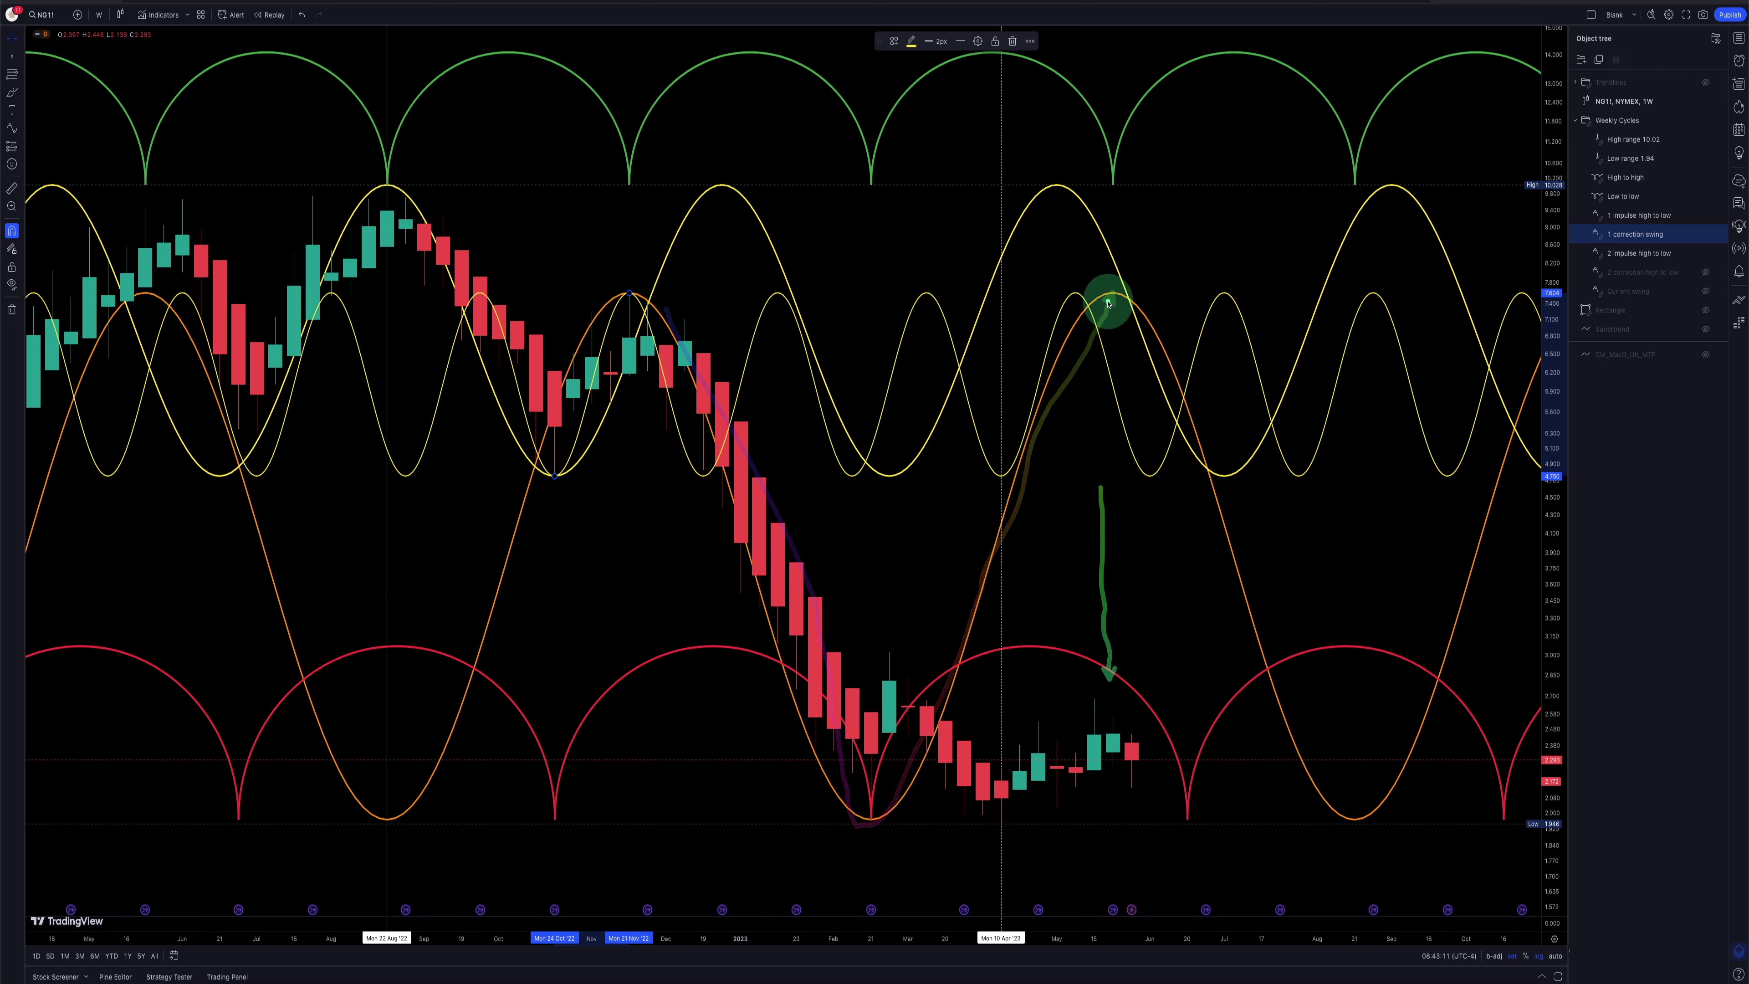
{"action": "left_click_drag", "start_coordinate": [1106, 301], "coordinate": [1170, 338]}
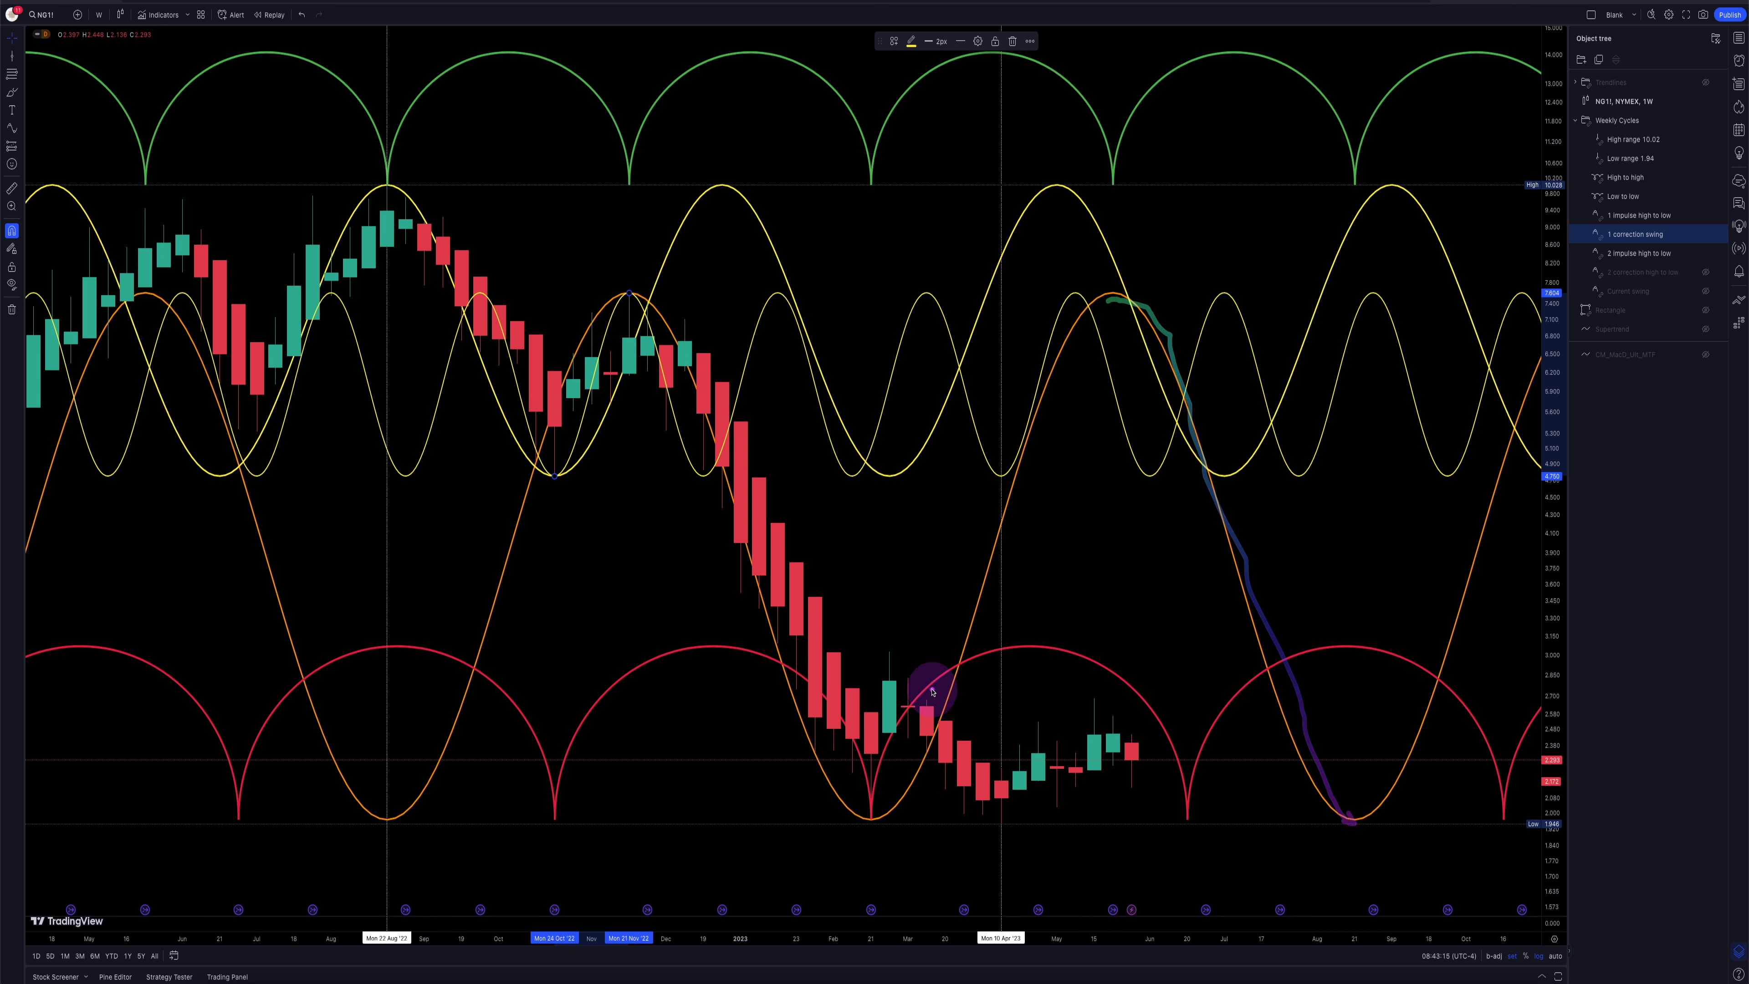
Step: Retrace the orange impulse wave's full cycle from the November 2022 peak to the August 2023 trough against the price candles
{"action": "left_click_drag", "start_coordinate": [609, 331], "coordinate": [606, 283]}
{"action": "left_click_drag", "start_coordinate": [683, 416], "coordinate": [765, 710]}
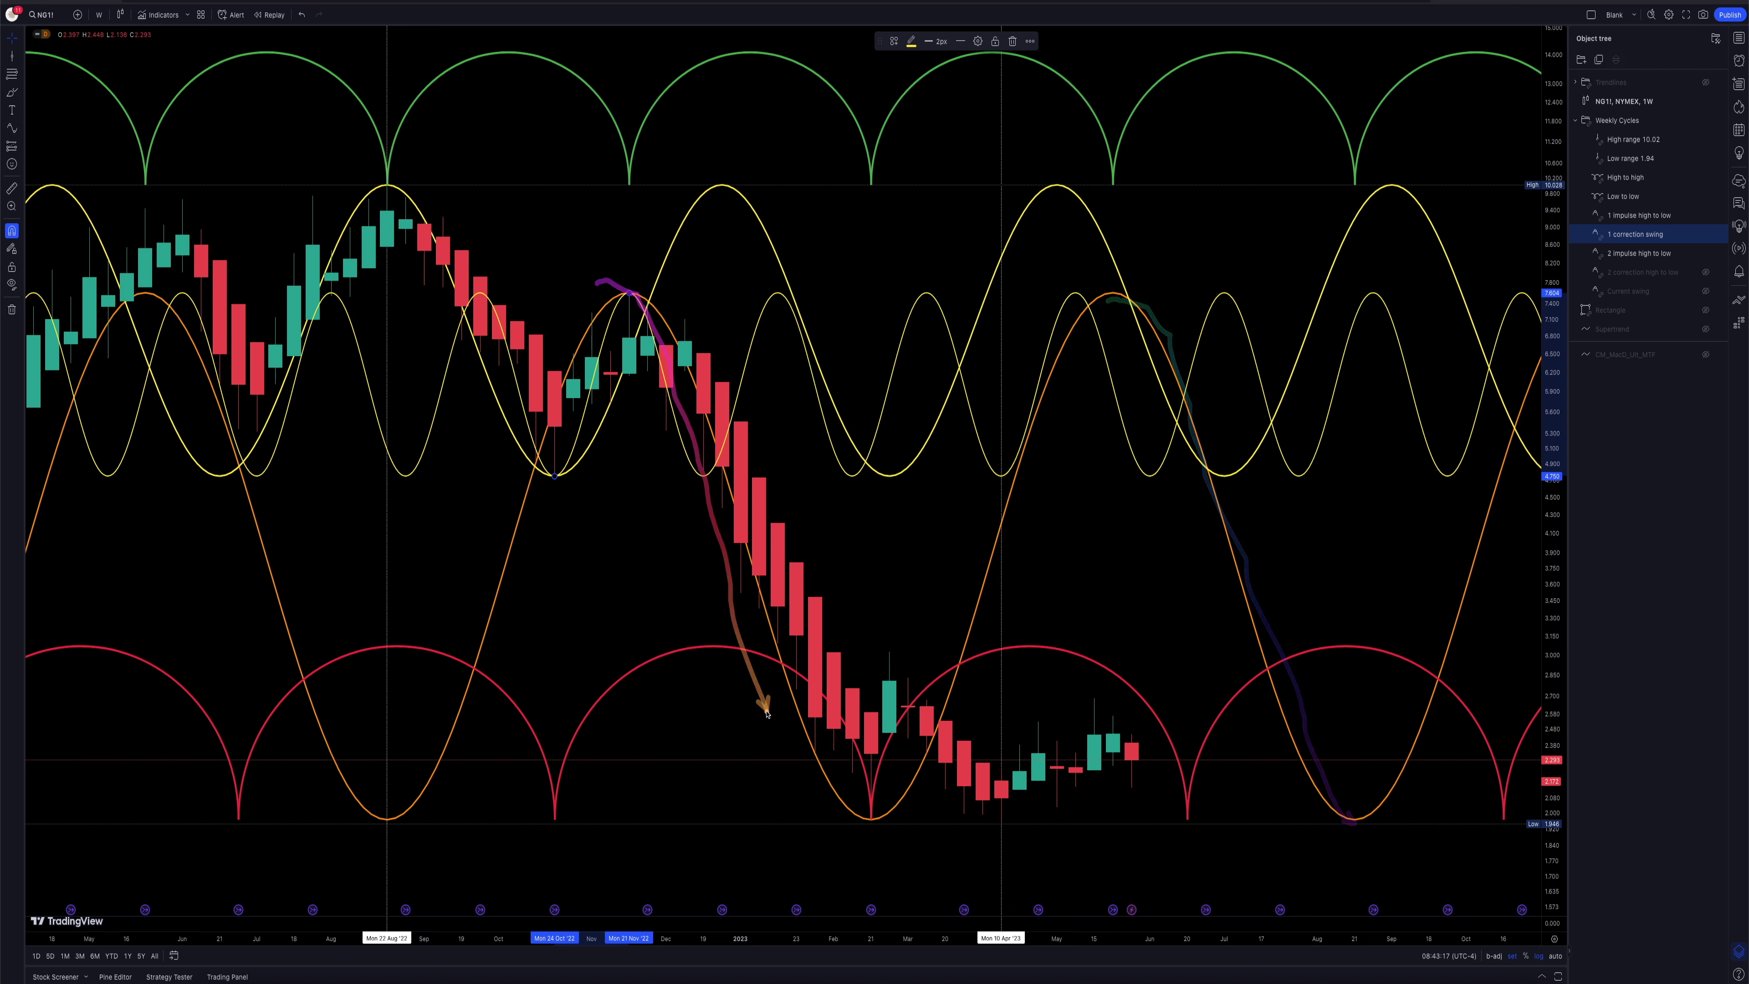
{"action": "mouse_move", "coordinate": [886, 820]}
{"action": "left_mouse_down"}
{"action": "mouse_move", "coordinate": [967, 675]}
{"action": "mouse_move", "coordinate": [1071, 388]}
{"action": "left_mouse_up"}
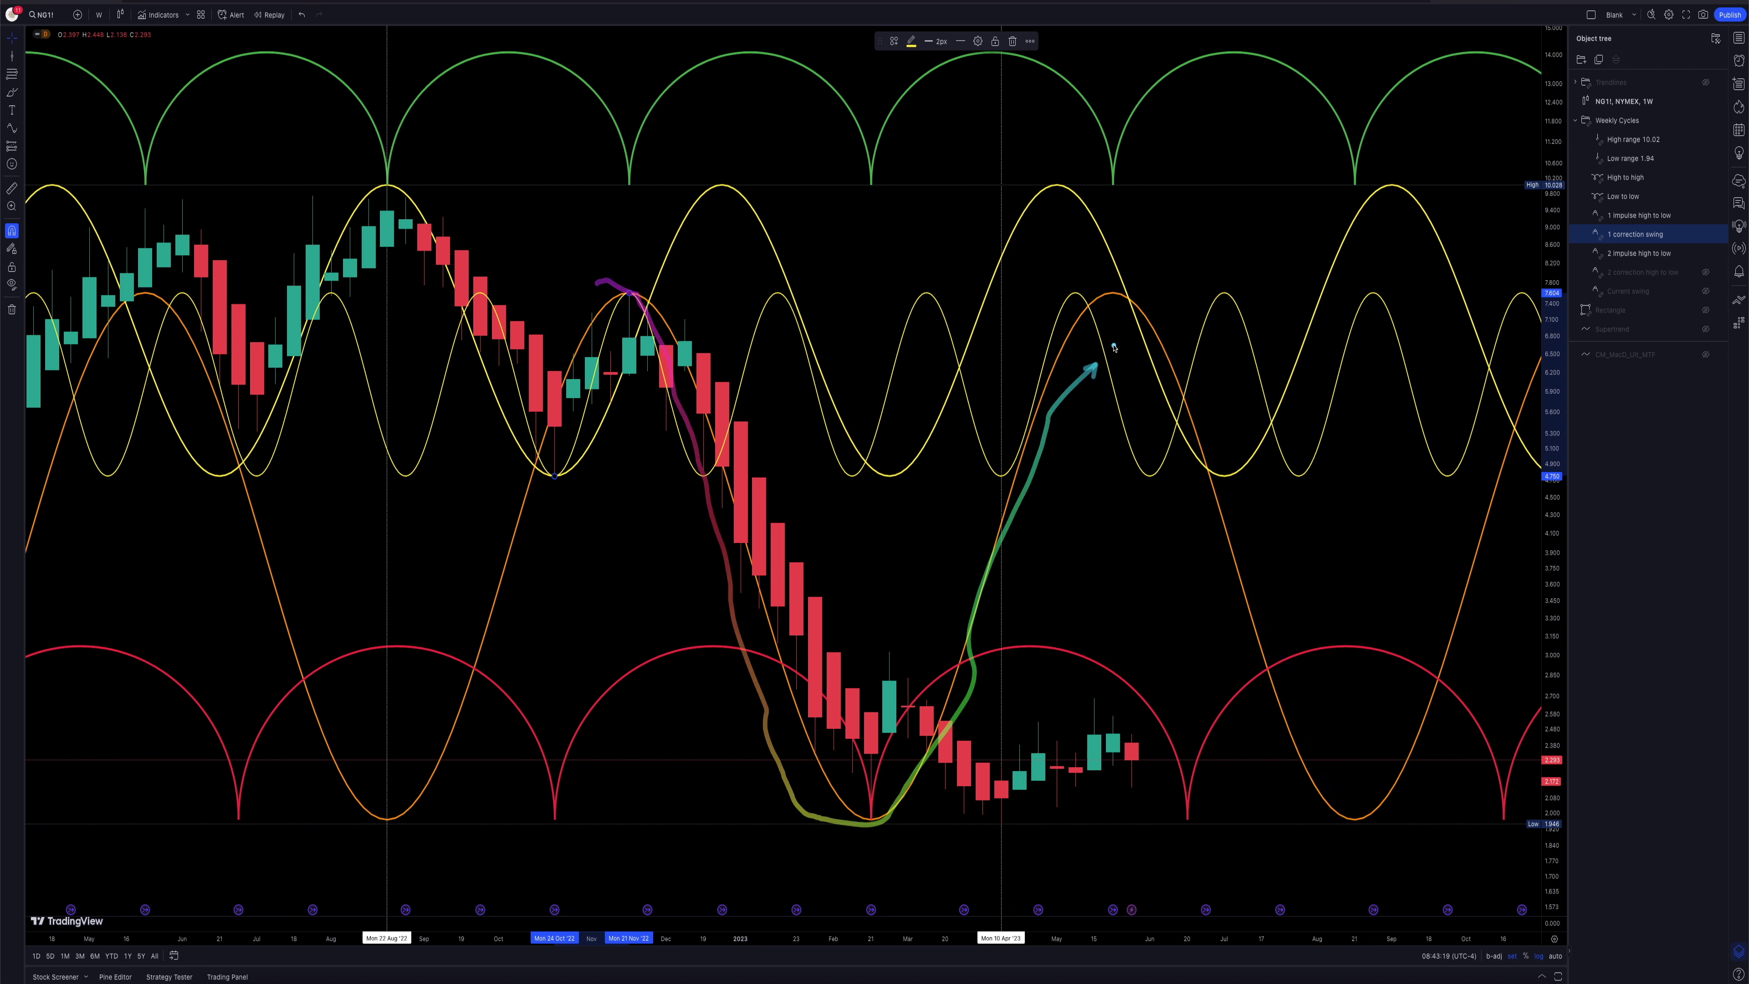
{"action": "mouse_move", "coordinate": [1211, 365]}
{"action": "left_mouse_down"}
{"action": "mouse_move", "coordinate": [1289, 703]}
{"action": "mouse_move", "coordinate": [1353, 848]}
{"action": "left_mouse_up"}
{"action": "left_click", "coordinate": [1666, 279]}
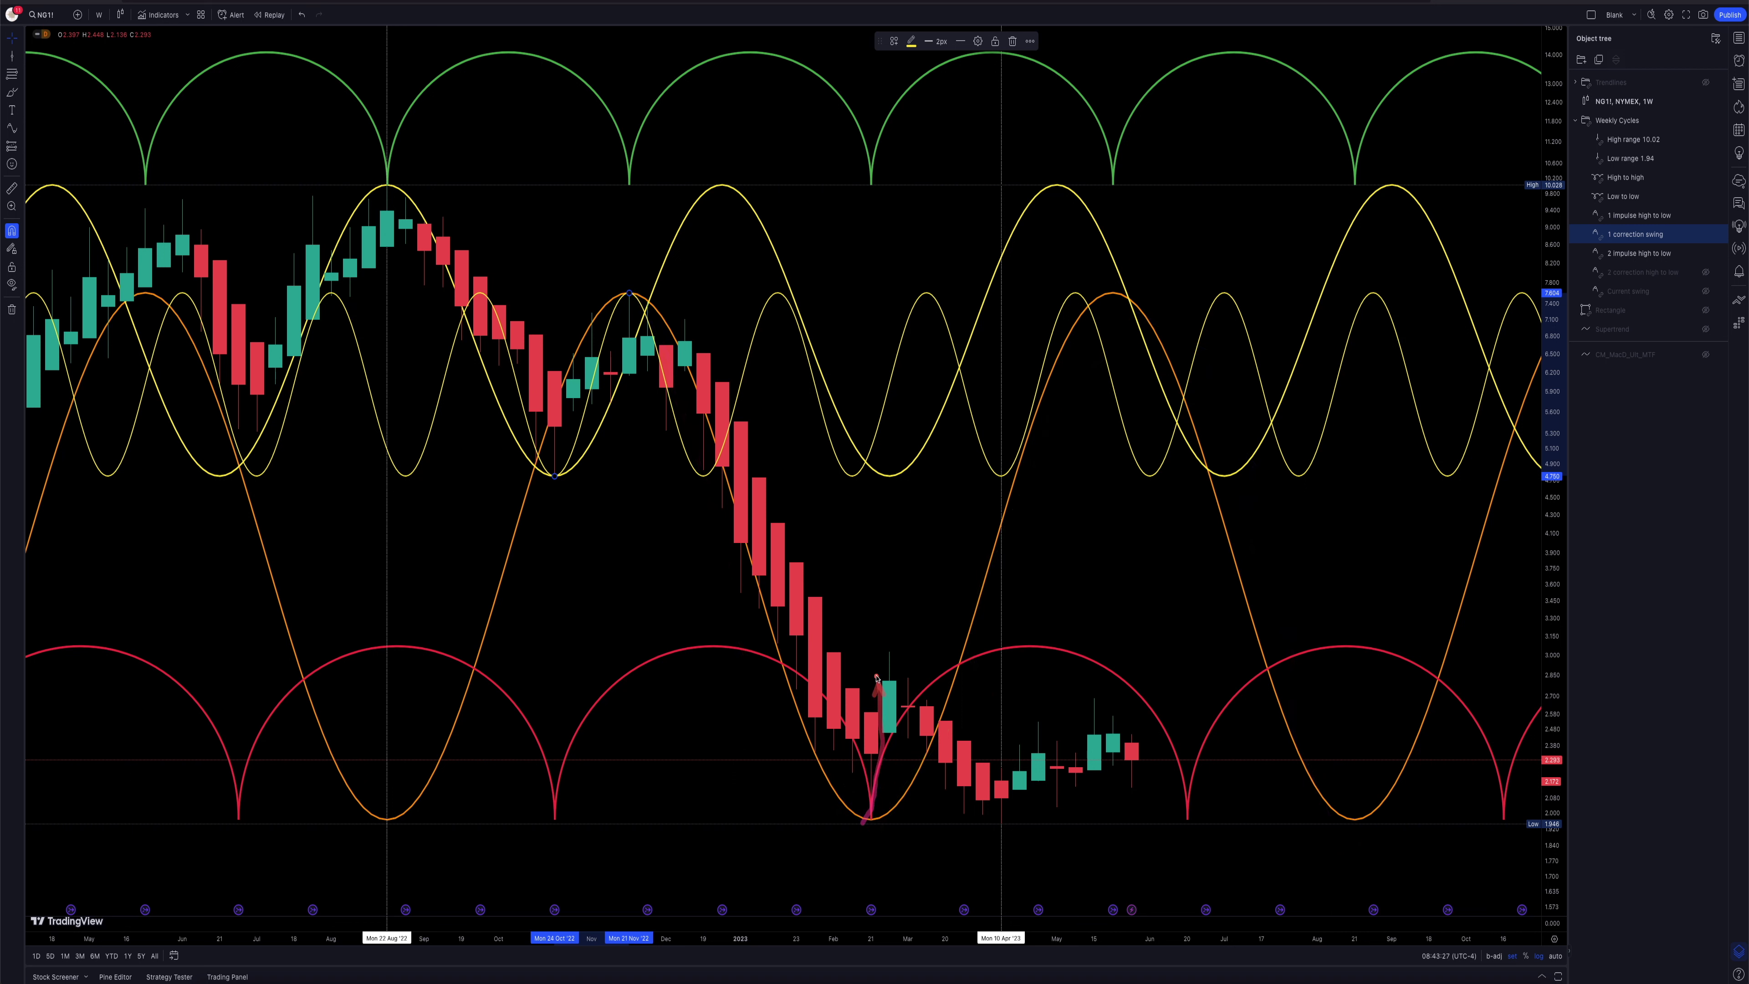
Step: Trace the choppy price action after the February 2023 low and the decline from the March high to the 10 Apr '23 low
{"action": "left_click_drag", "start_coordinate": [933, 700], "coordinate": [951, 828]}
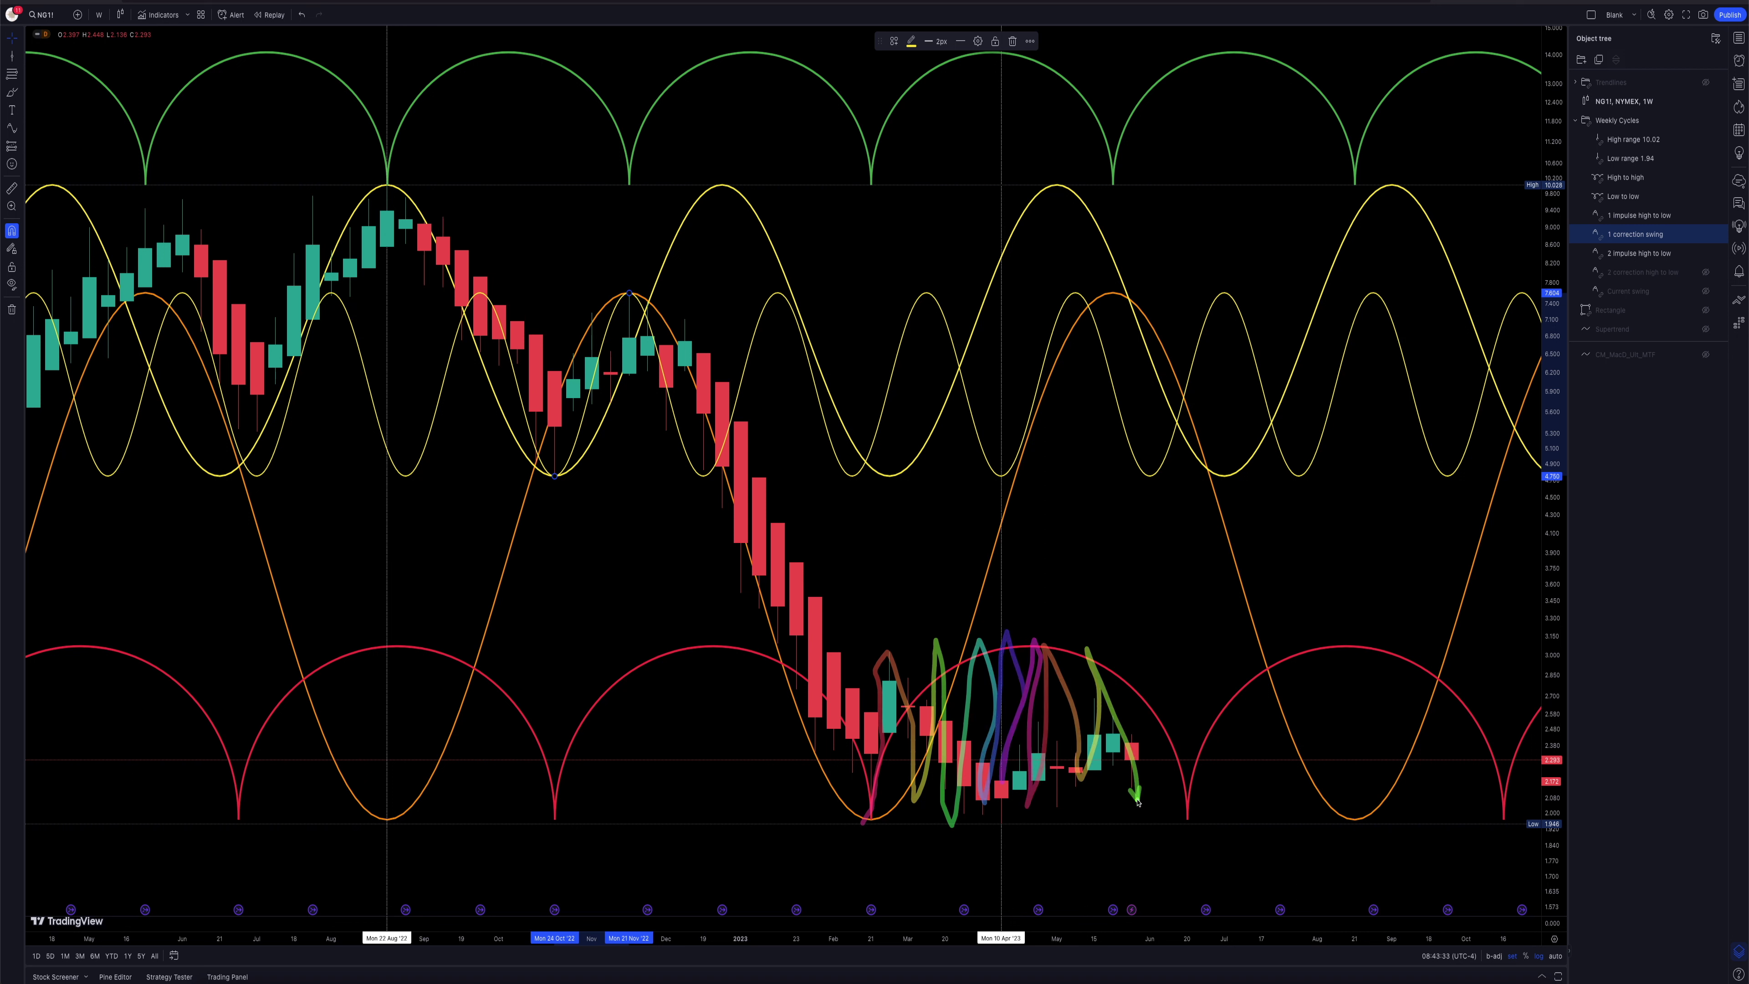
{"action": "left_click_drag", "start_coordinate": [859, 818], "coordinate": [885, 651]}
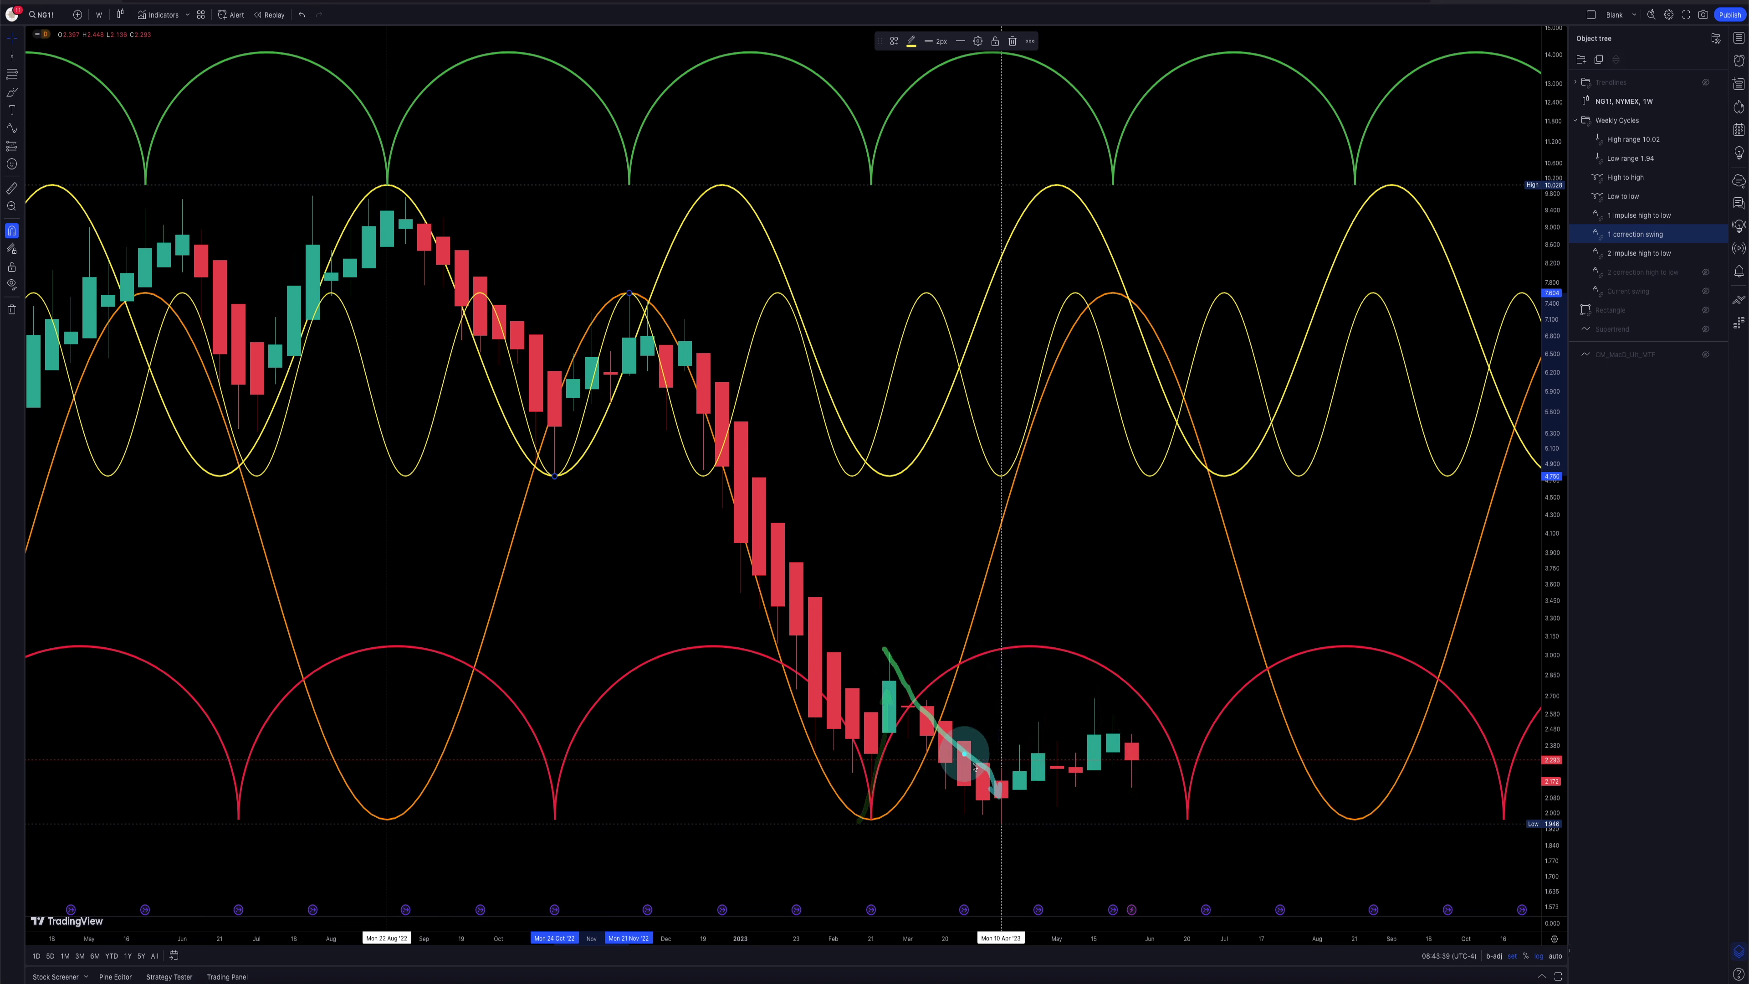
{"action": "mouse_move", "coordinate": [862, 660]}
{"action": "left_mouse_down"}
{"action": "mouse_move", "coordinate": [957, 768]}
{"action": "mouse_move", "coordinate": [925, 723]}
{"action": "left_mouse_up"}
{"action": "left_click", "coordinate": [888, 672]}
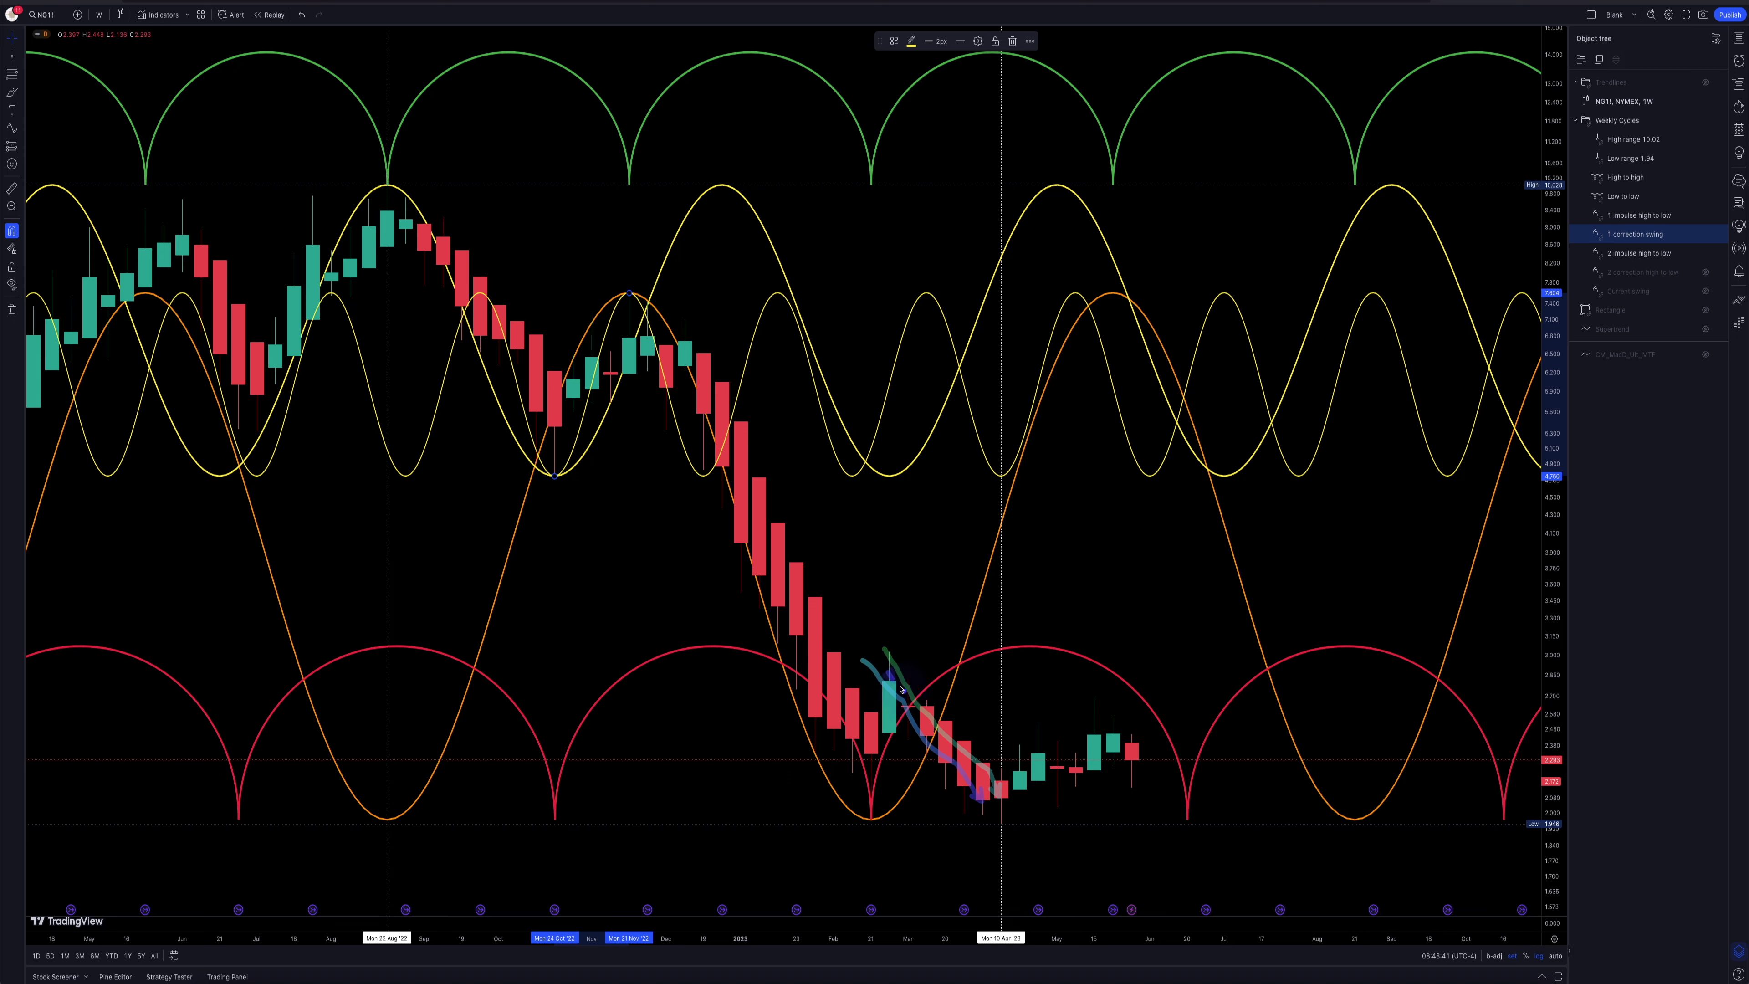
{"action": "left_click_drag", "start_coordinate": [997, 794], "coordinate": [999, 798]}
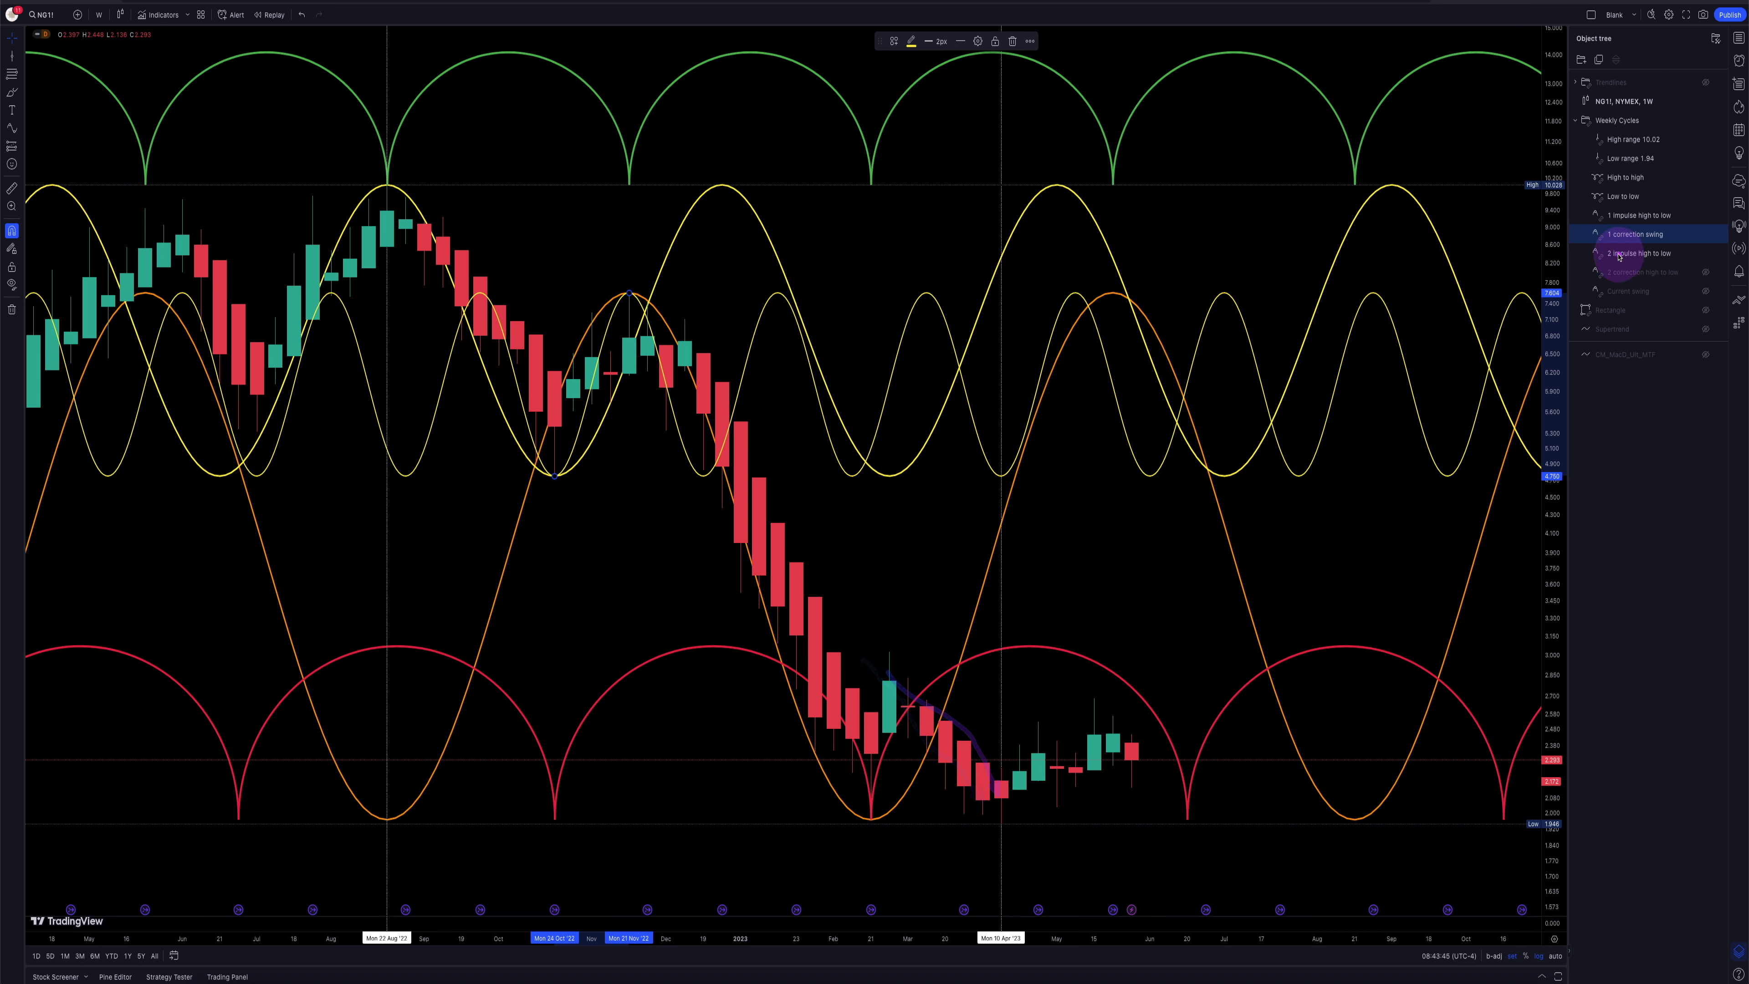
Step: Show the 2 correction high to low sine line and trace it from the March 2023 peak through the April trough to the May peak
{"action": "mouse_move", "coordinate": [1619, 256]}
{"action": "left_mouse_down"}
{"action": "mouse_move", "coordinate": [1592, 249]}
{"action": "mouse_move", "coordinate": [1709, 281]}
{"action": "left_mouse_up"}
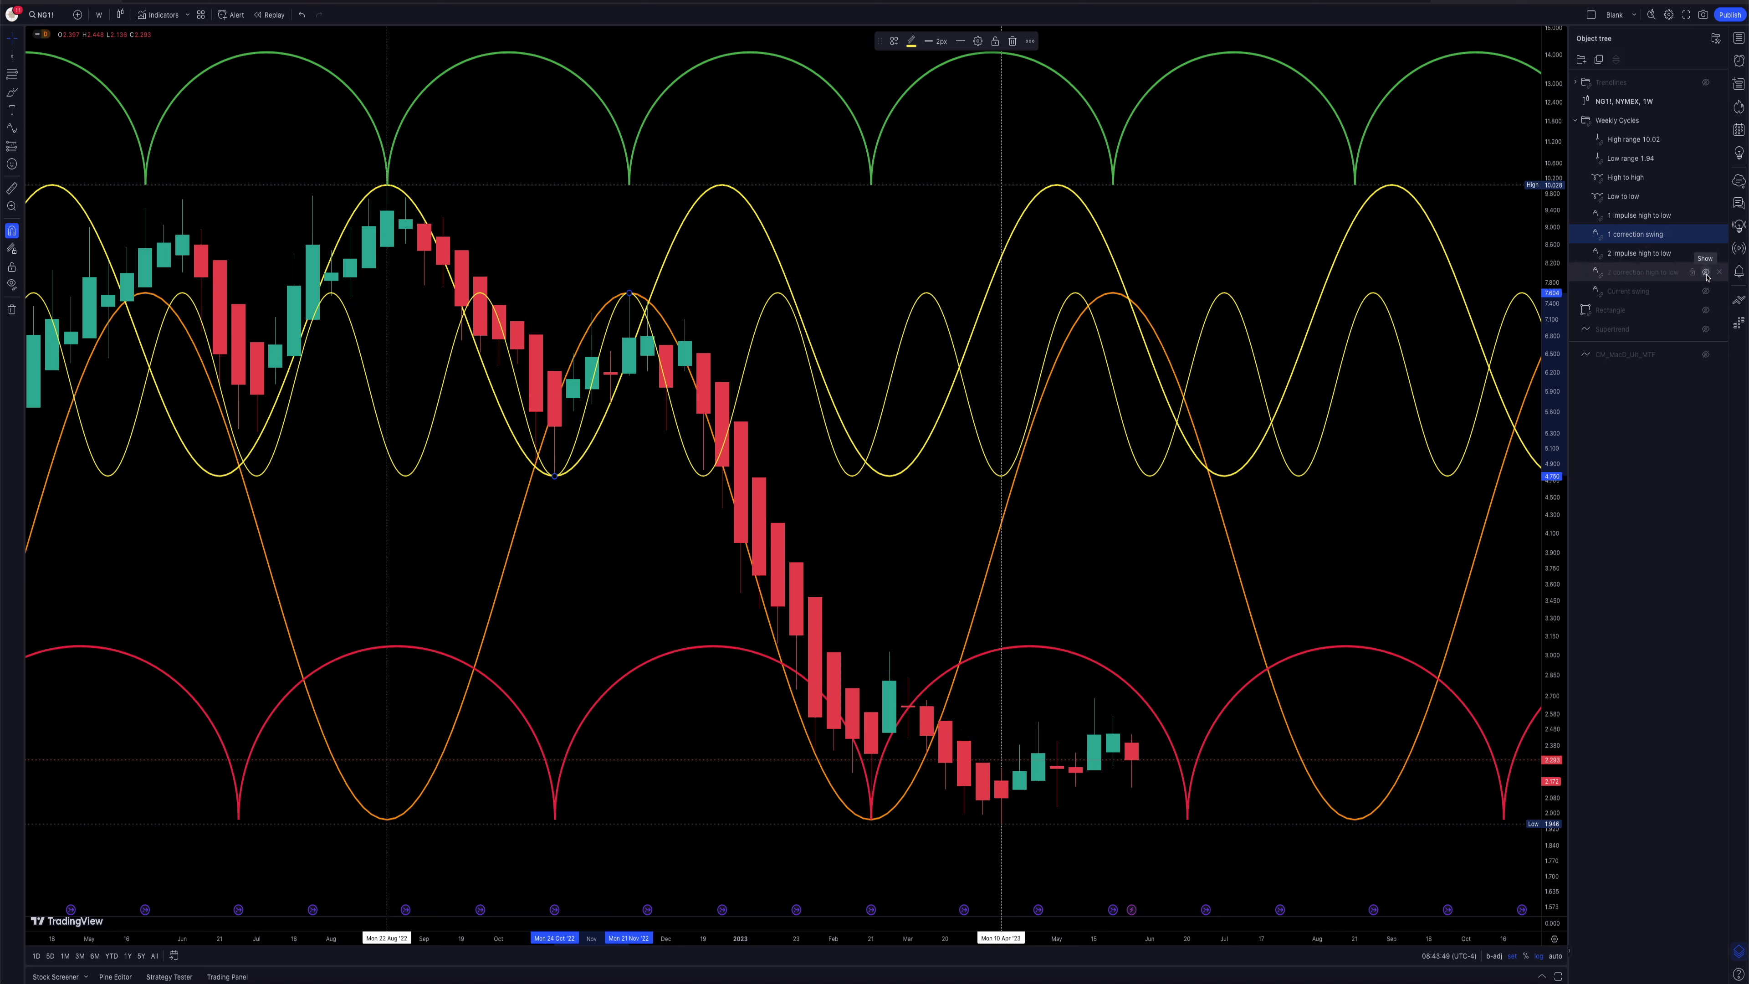
{"action": "left_click", "coordinate": [1707, 273]}
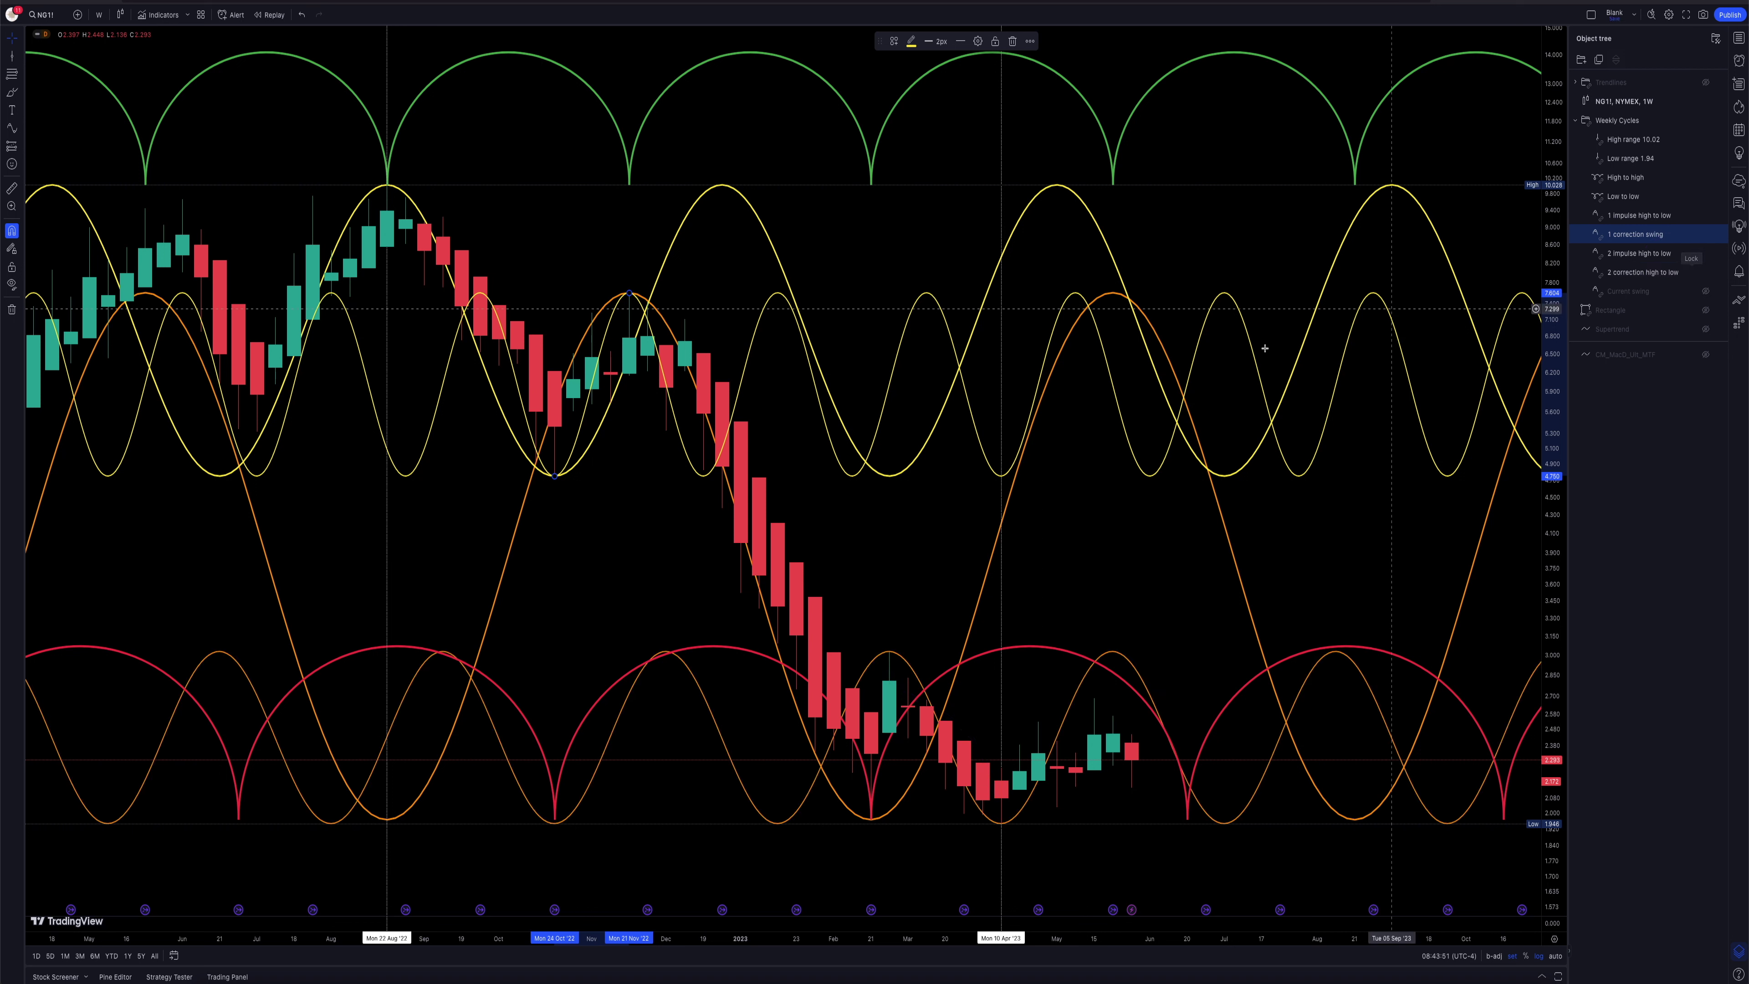
{"action": "mouse_move", "coordinate": [903, 578]}
{"action": "left_mouse_down"}
{"action": "mouse_move", "coordinate": [978, 605]}
{"action": "mouse_move", "coordinate": [956, 606]}
{"action": "left_mouse_up"}
{"action": "left_click_drag", "start_coordinate": [892, 657], "coordinate": [924, 681]}
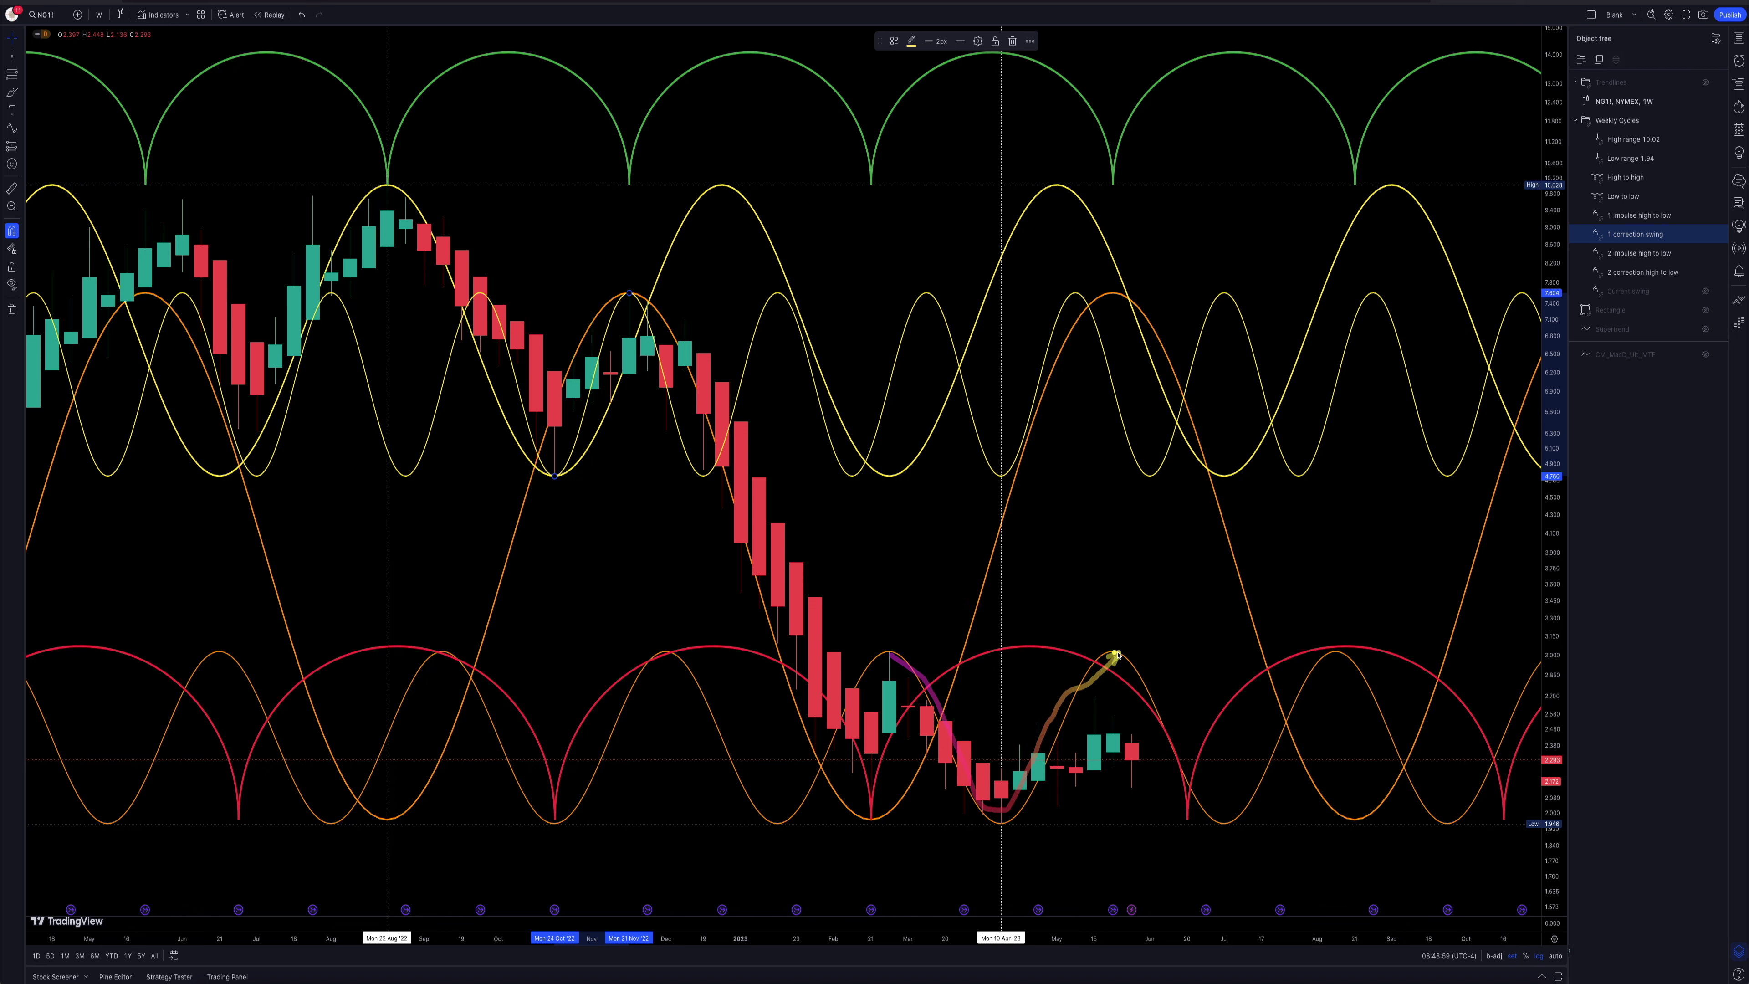
{"action": "mouse_move", "coordinate": [1119, 609]}
{"action": "left_mouse_down"}
{"action": "mouse_move", "coordinate": [1108, 715]}
{"action": "mouse_move", "coordinate": [1104, 697]}
{"action": "left_mouse_up"}
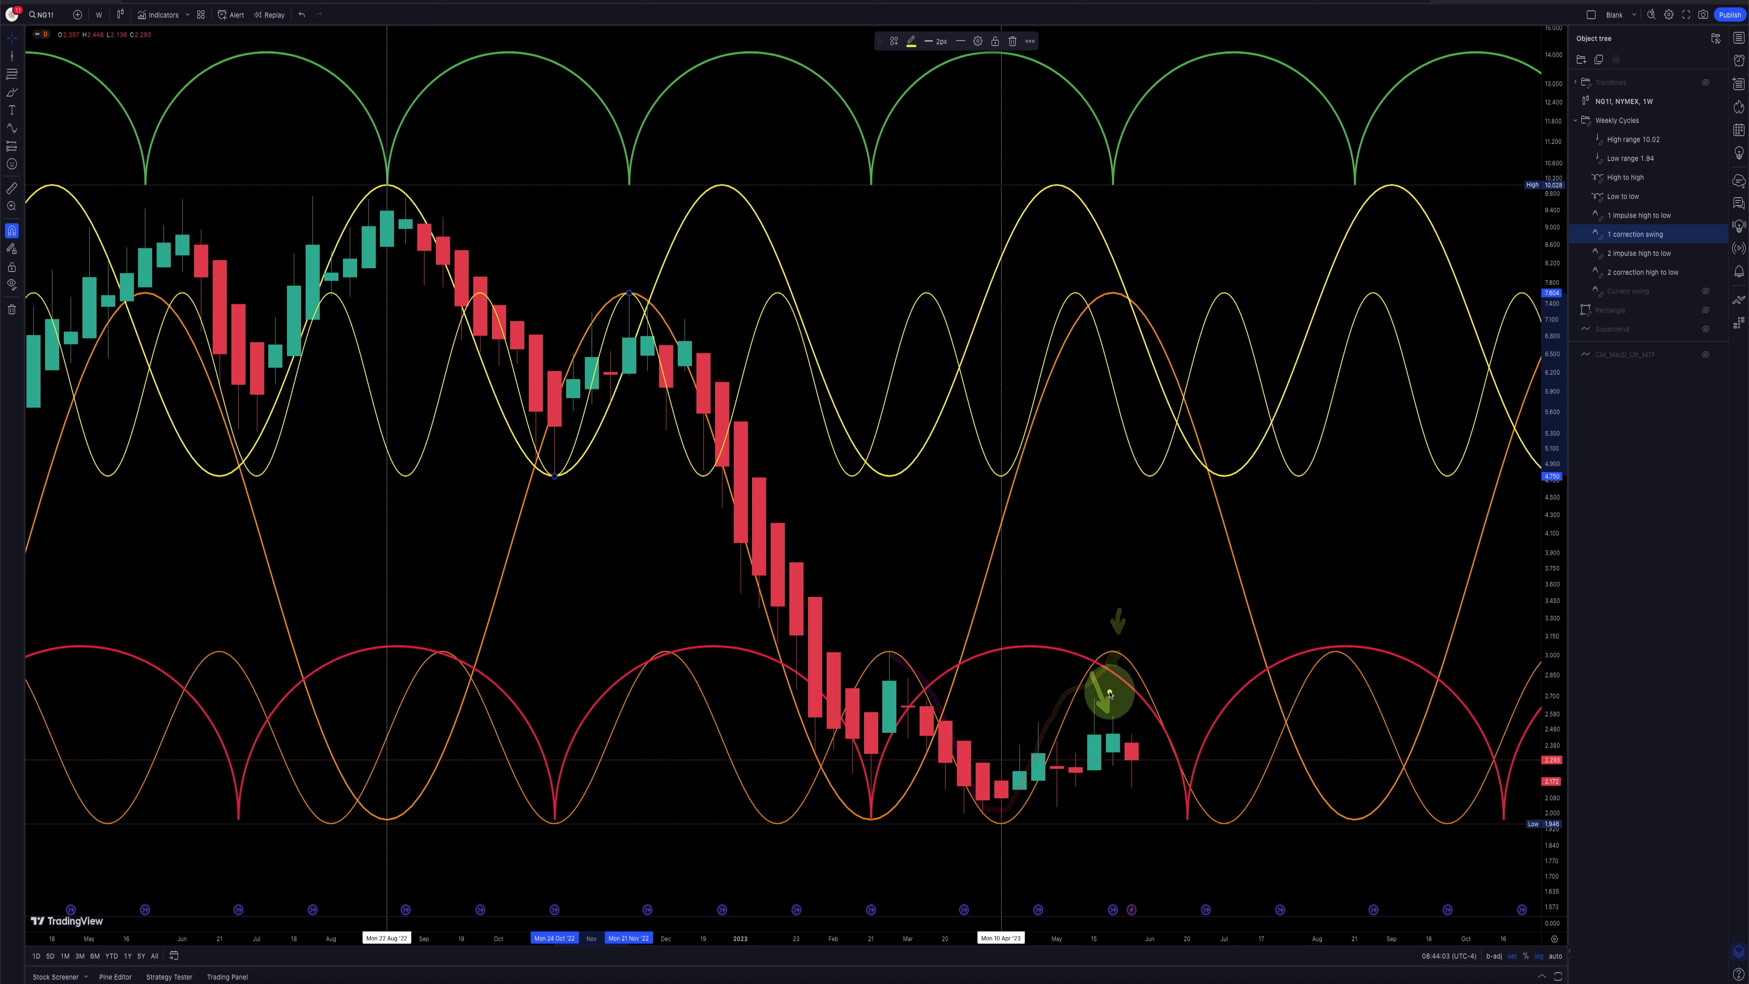
Step: Compare the May 2023 peaks of the yellow sine lines with the green High to high boundary above them
{"action": "left_click_drag", "start_coordinate": [1063, 296], "coordinate": [1121, 463]}
{"action": "left_click_drag", "start_coordinate": [1073, 143], "coordinate": [1099, 181]}
{"action": "left_click_drag", "start_coordinate": [1107, 110], "coordinate": [1108, 157]}
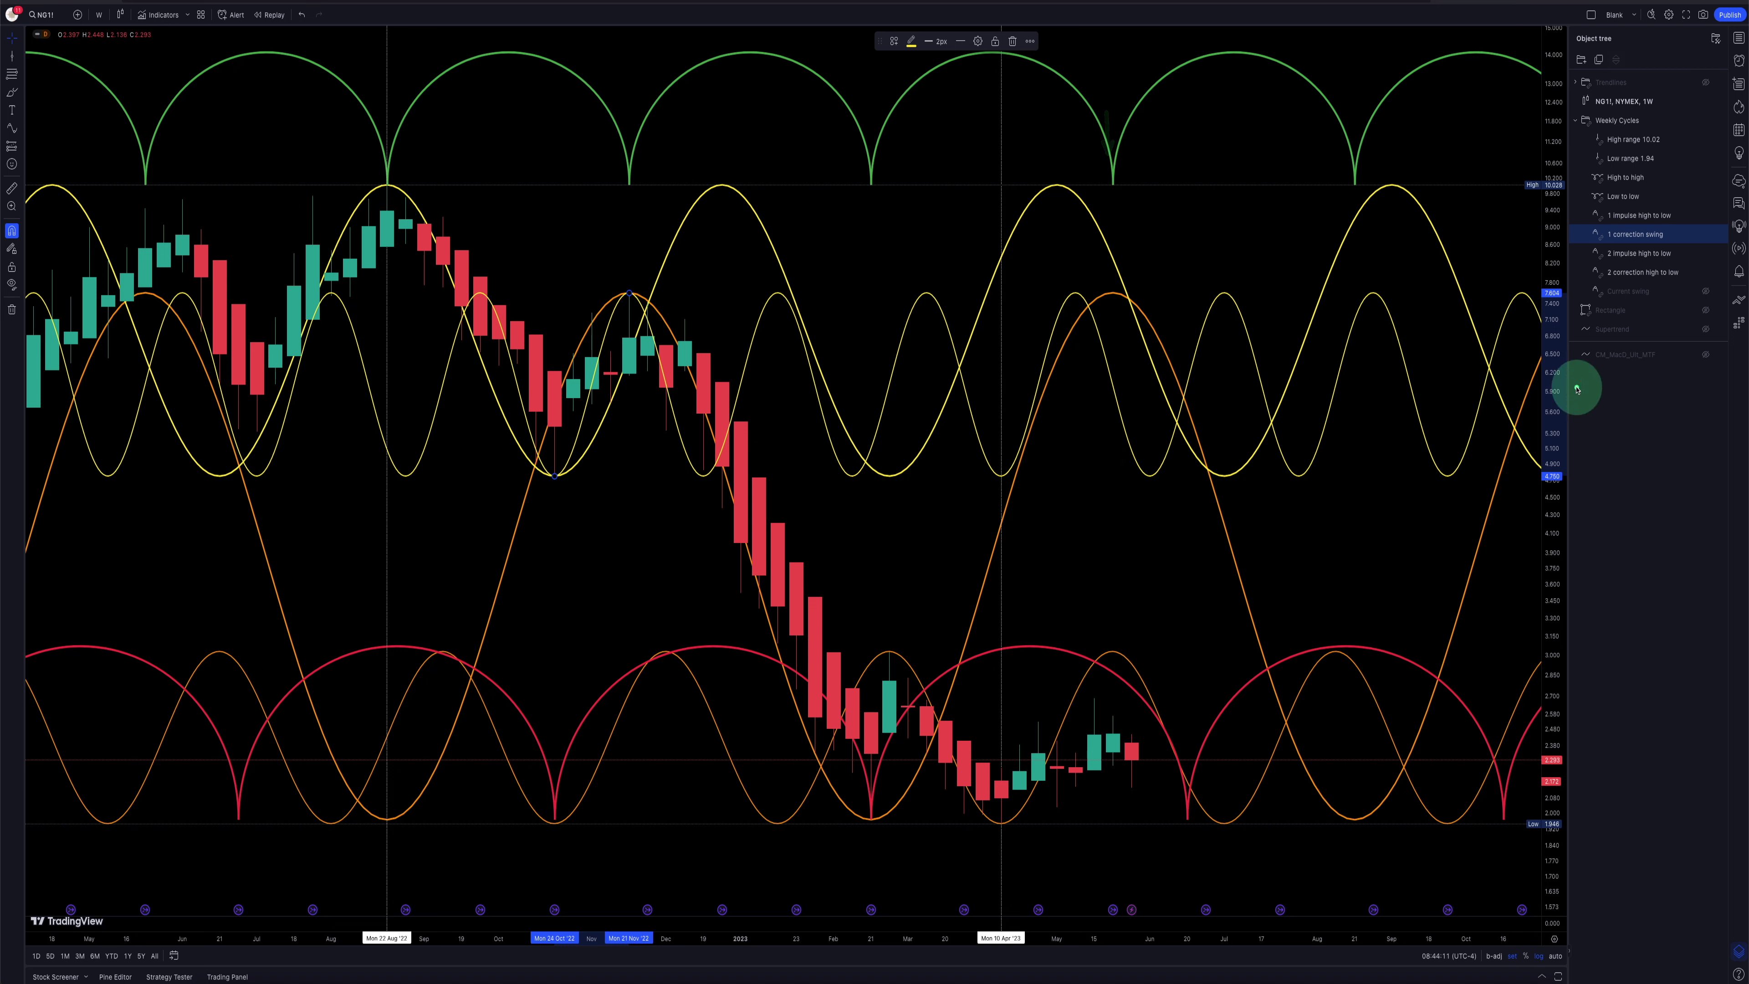
Step: Show the Current swing sine line and trace it from the 10 Apr '23 low over its May peak into the decline
{"action": "mouse_move", "coordinate": [1694, 305]}
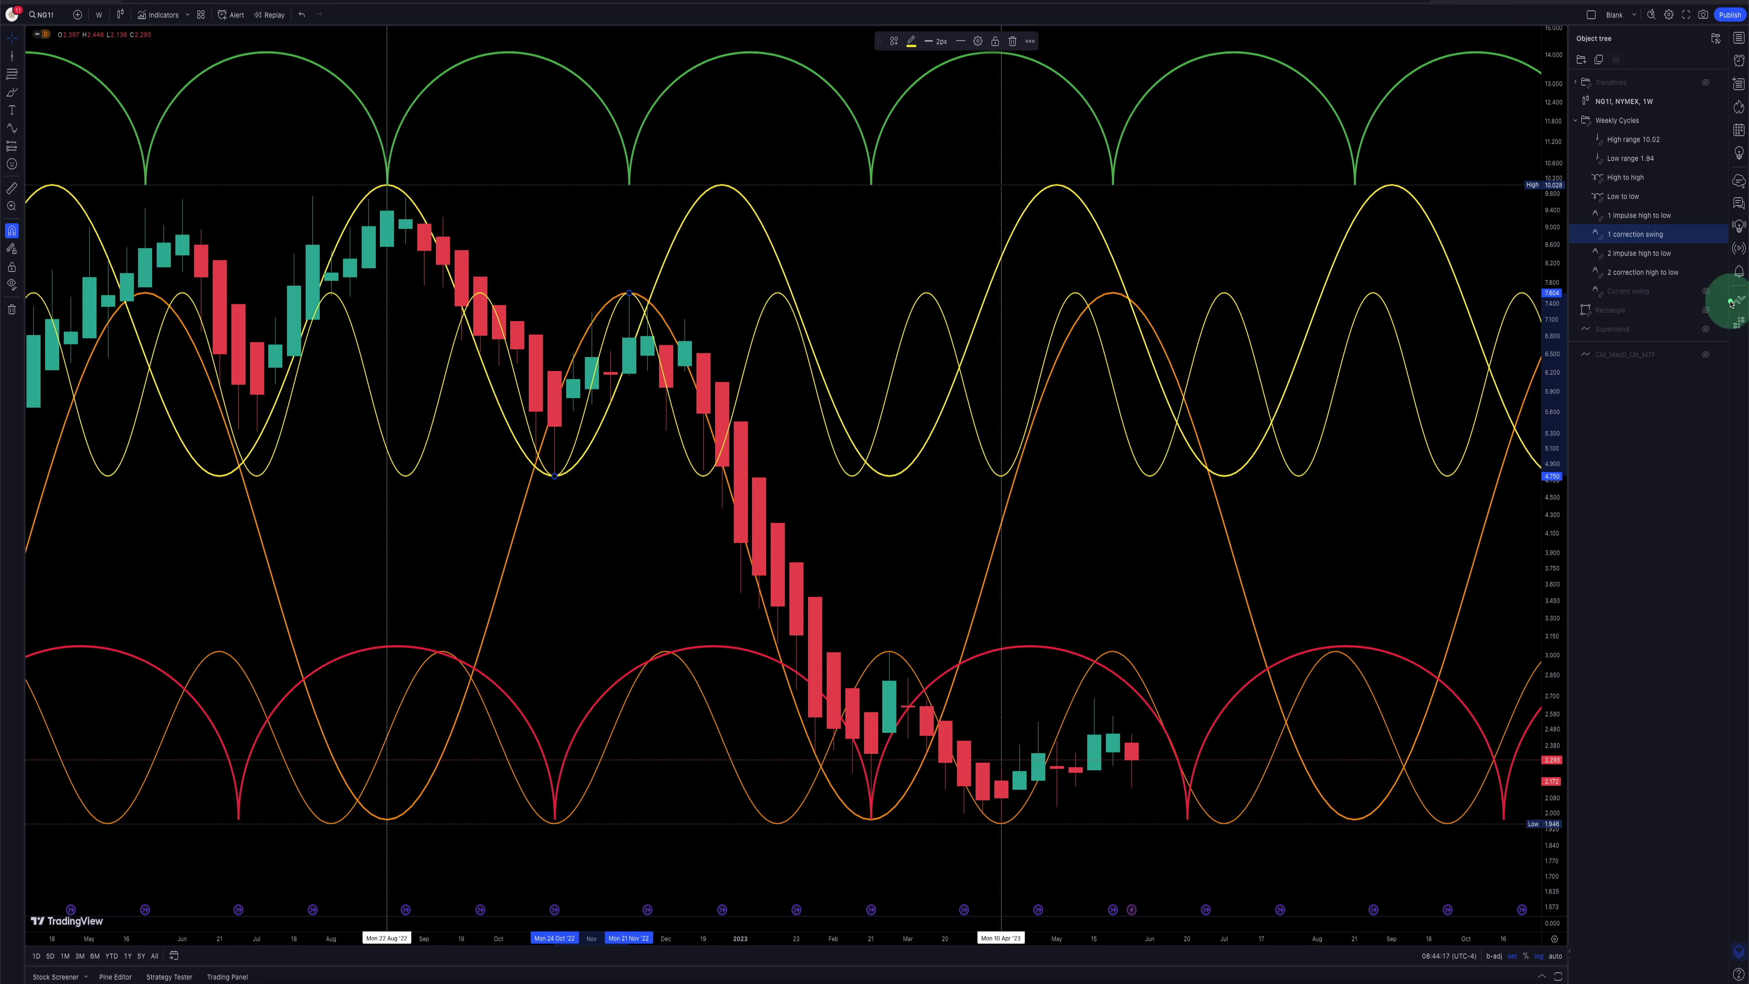
{"action": "left_click", "coordinate": [1707, 292]}
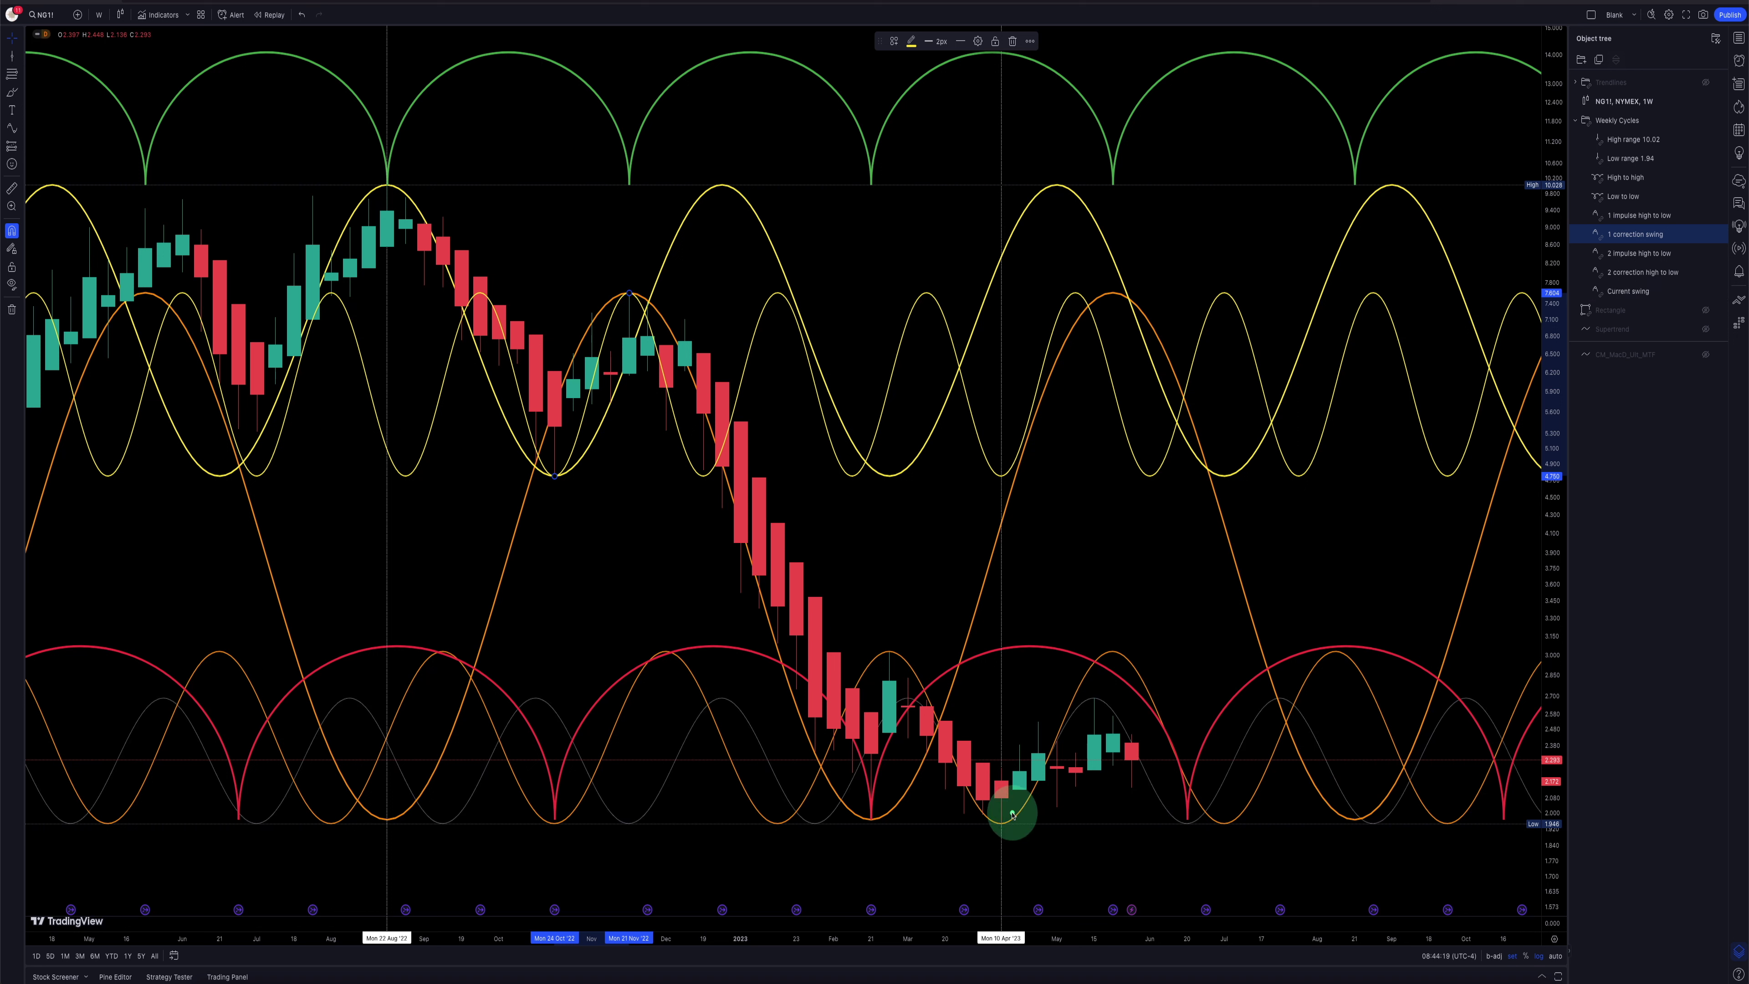
{"action": "left_click_drag", "start_coordinate": [1165, 637], "coordinate": [1110, 704]}
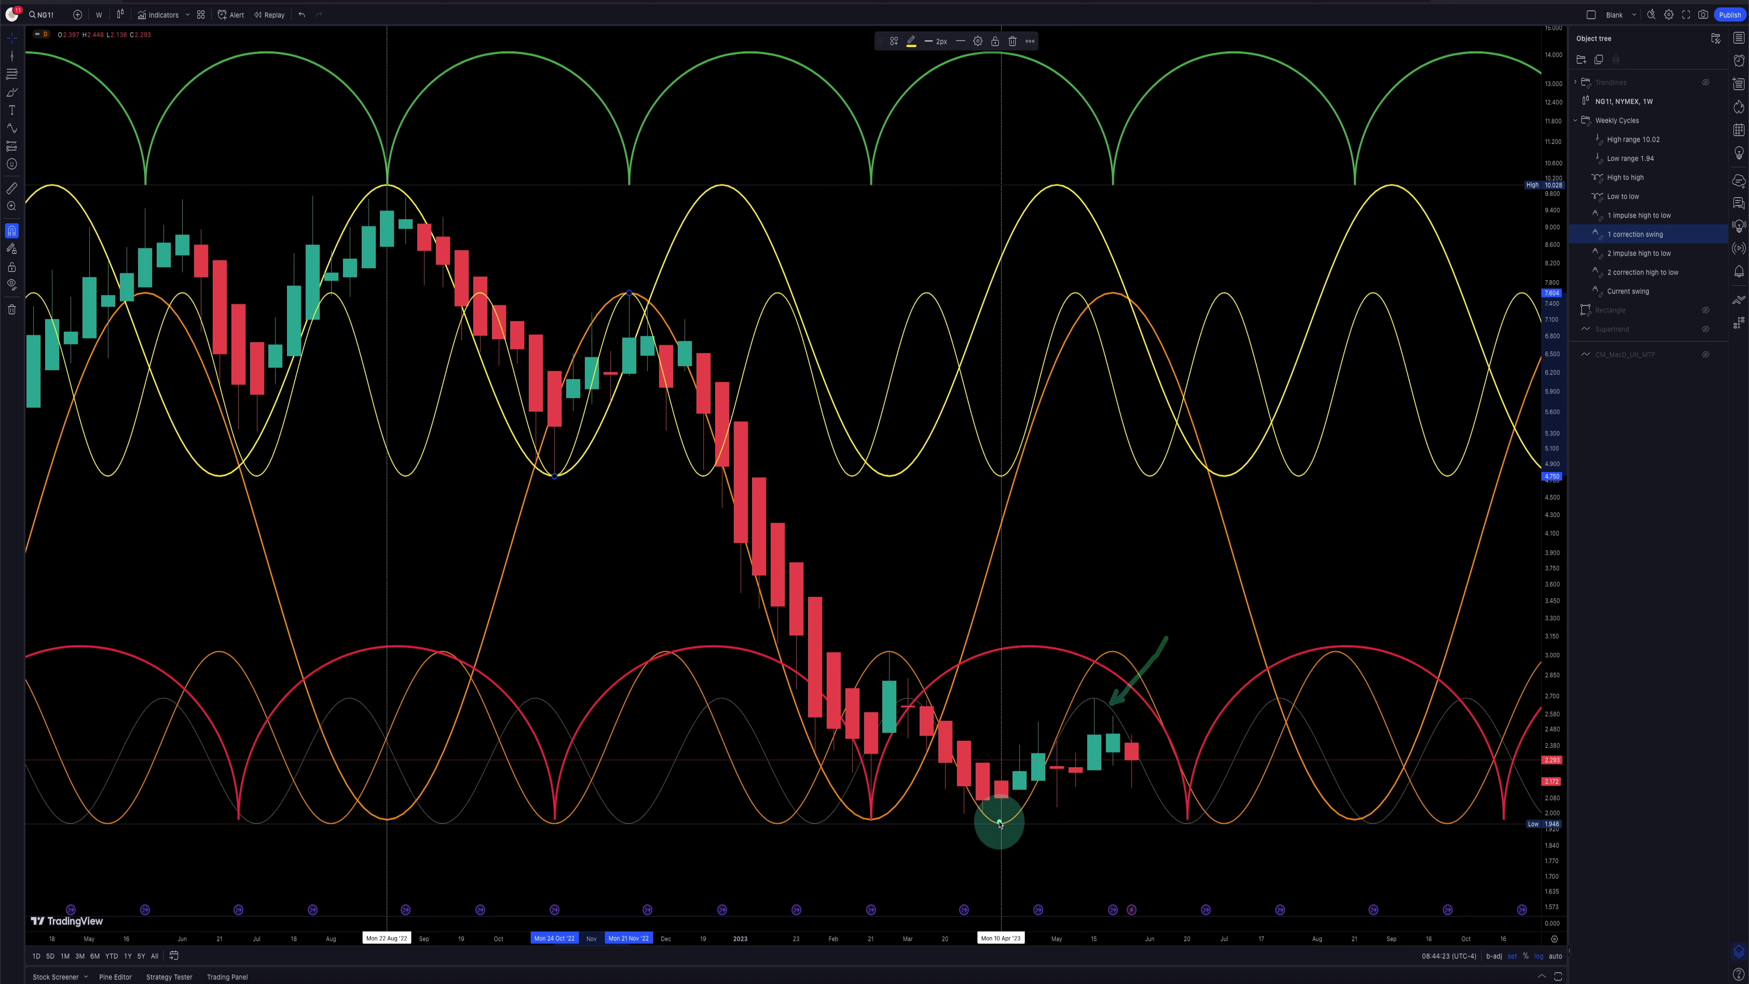
{"action": "left_click_drag", "start_coordinate": [999, 825], "coordinate": [1009, 820]}
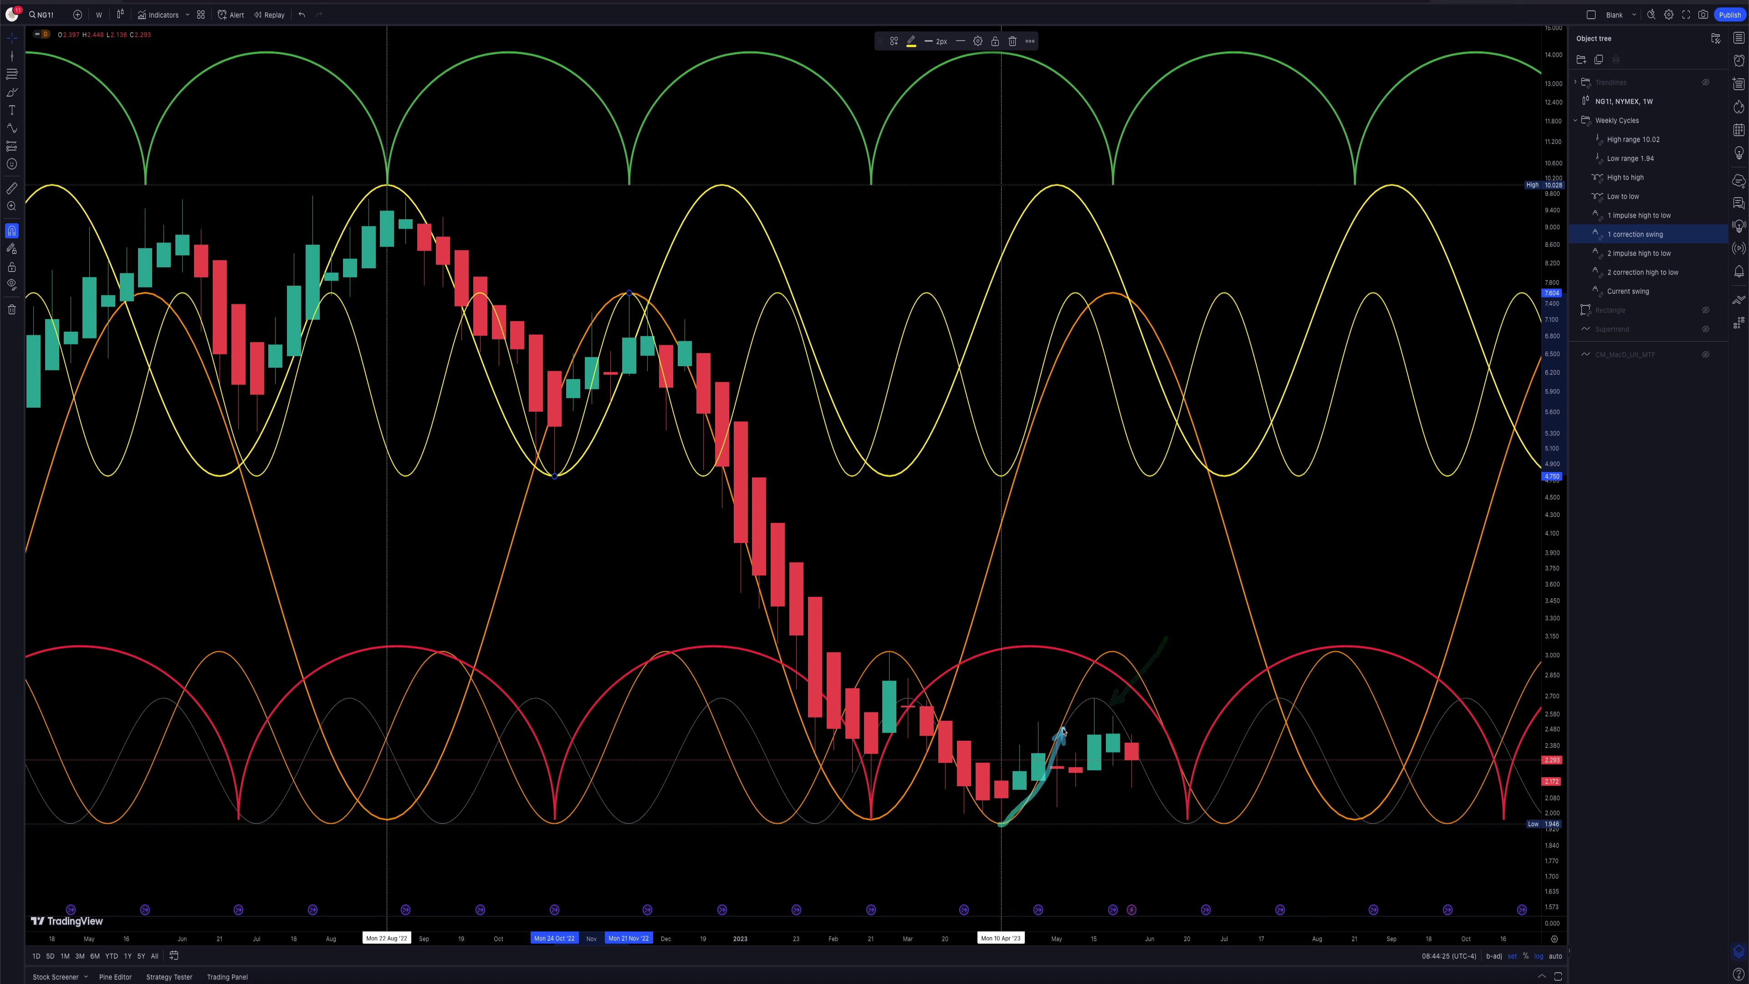
{"action": "mouse_move", "coordinate": [1098, 698]}
{"action": "left_mouse_down"}
{"action": "mouse_move", "coordinate": [1136, 746]}
{"action": "mouse_move", "coordinate": [1144, 796]}
{"action": "mouse_move", "coordinate": [1160, 791]}
{"action": "mouse_move", "coordinate": [994, 817]}
{"action": "left_mouse_up"}
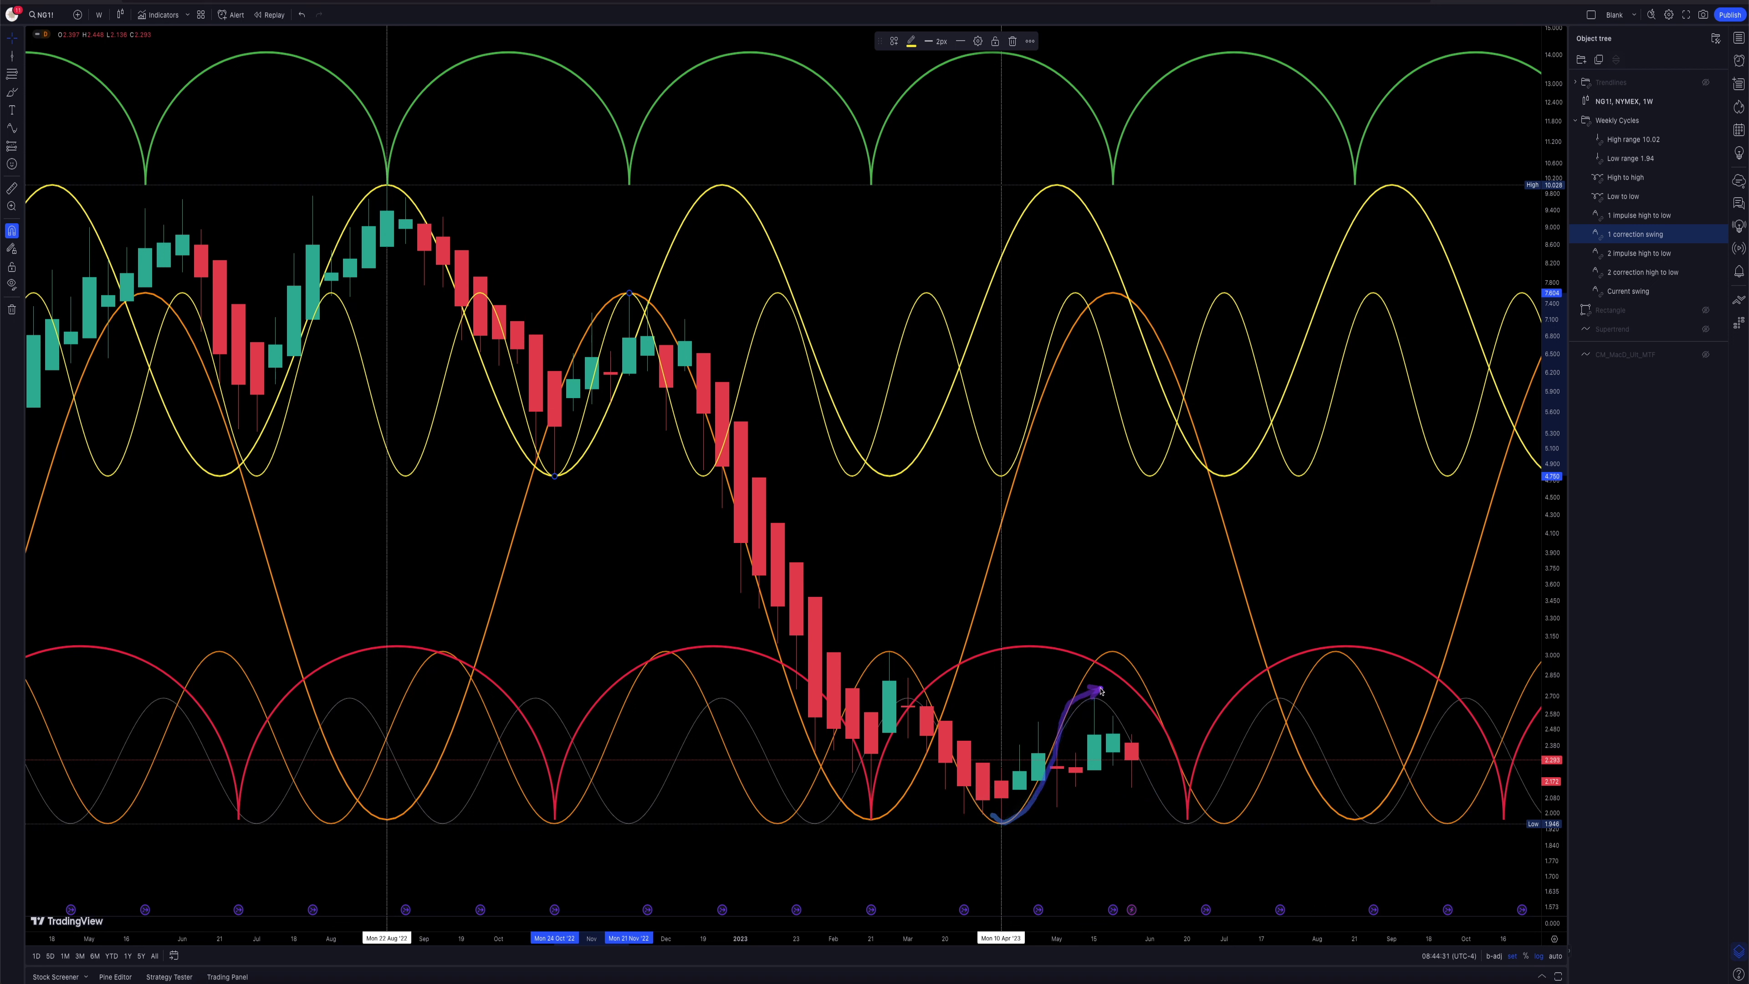
{"action": "left_click_drag", "start_coordinate": [1138, 768], "coordinate": [1148, 778]}
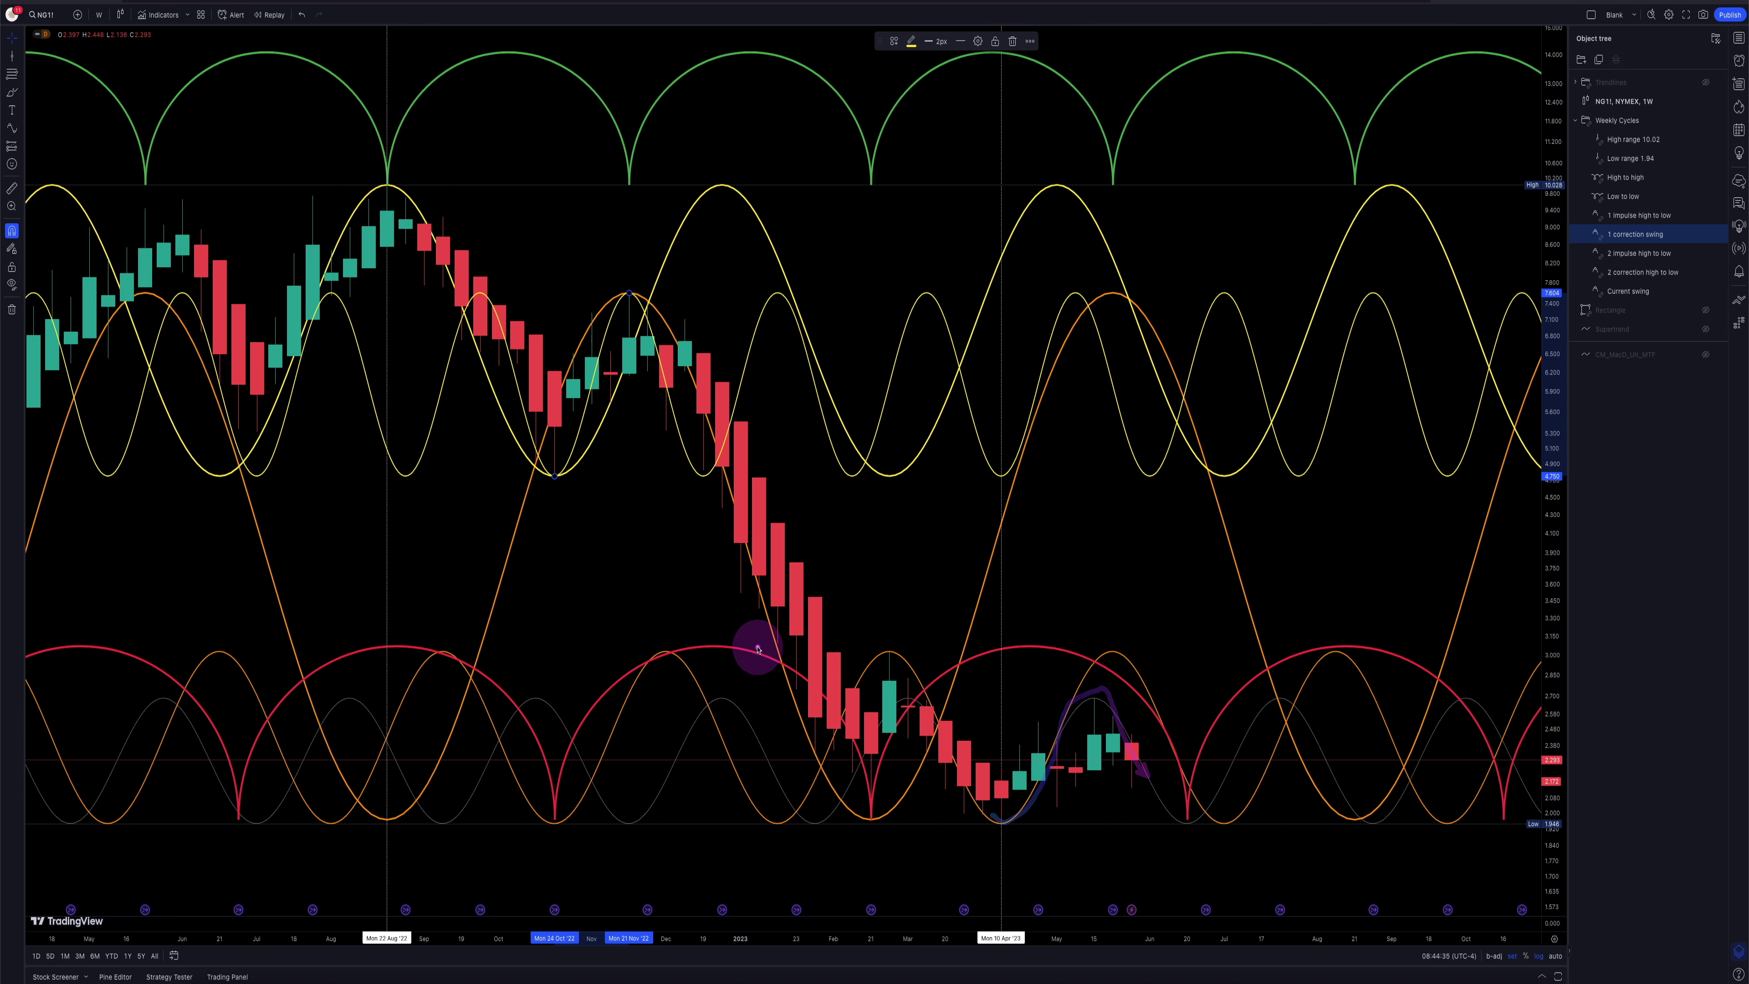
Step: Mark the green High to high boundaries from the 22 Aug '22 high through November and February to May 2023
{"action": "left_click_drag", "start_coordinate": [795, 939], "coordinate": [801, 531]}
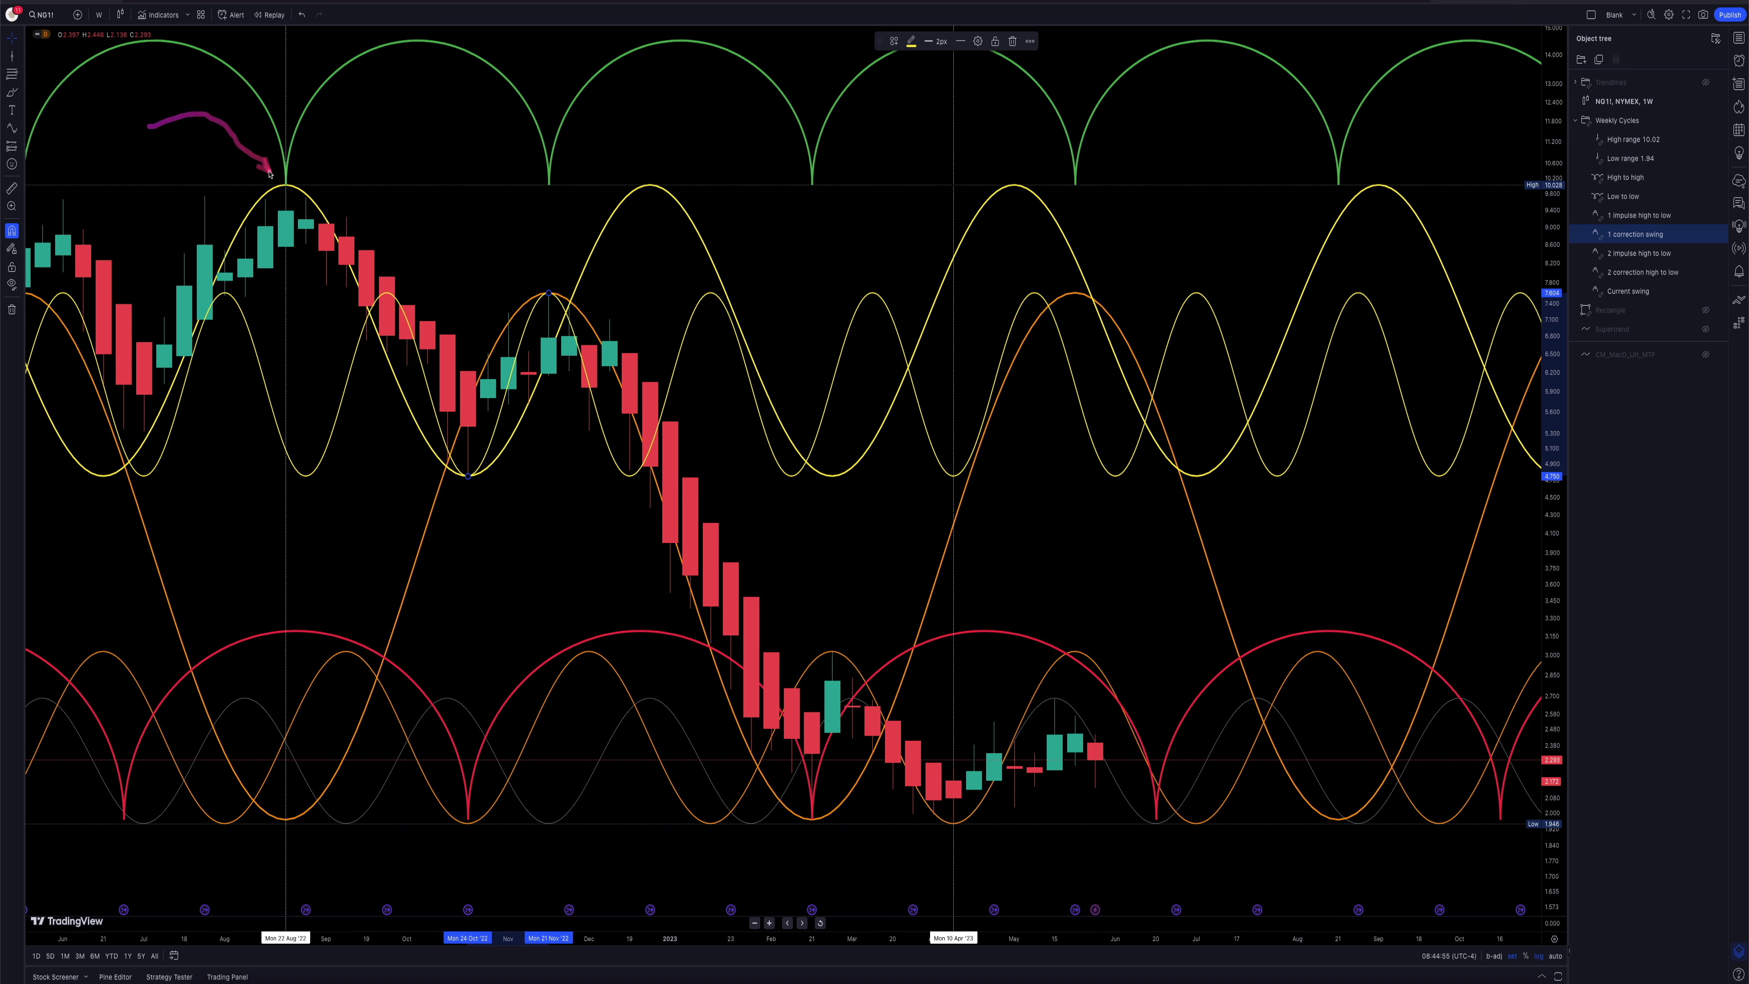
{"action": "left_click_drag", "start_coordinate": [455, 102], "coordinate": [534, 163]}
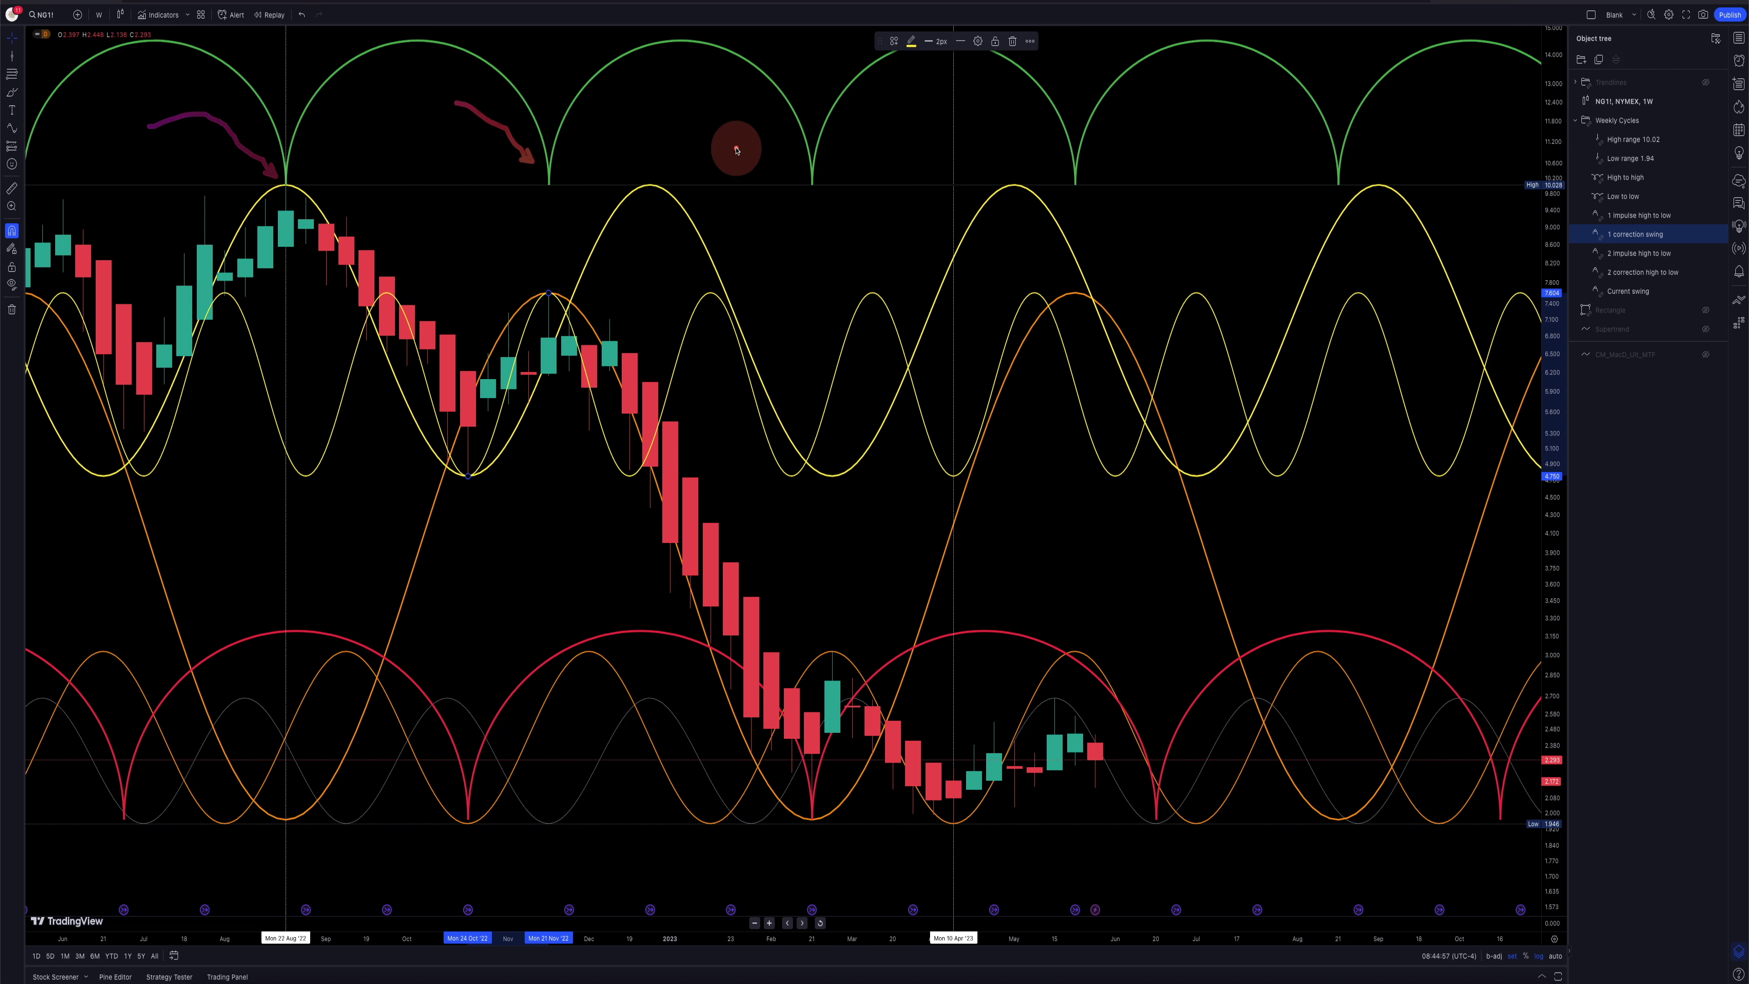
{"action": "left_click_drag", "start_coordinate": [741, 124], "coordinate": [802, 172]}
{"action": "left_click_drag", "start_coordinate": [994, 117], "coordinate": [1040, 165]}
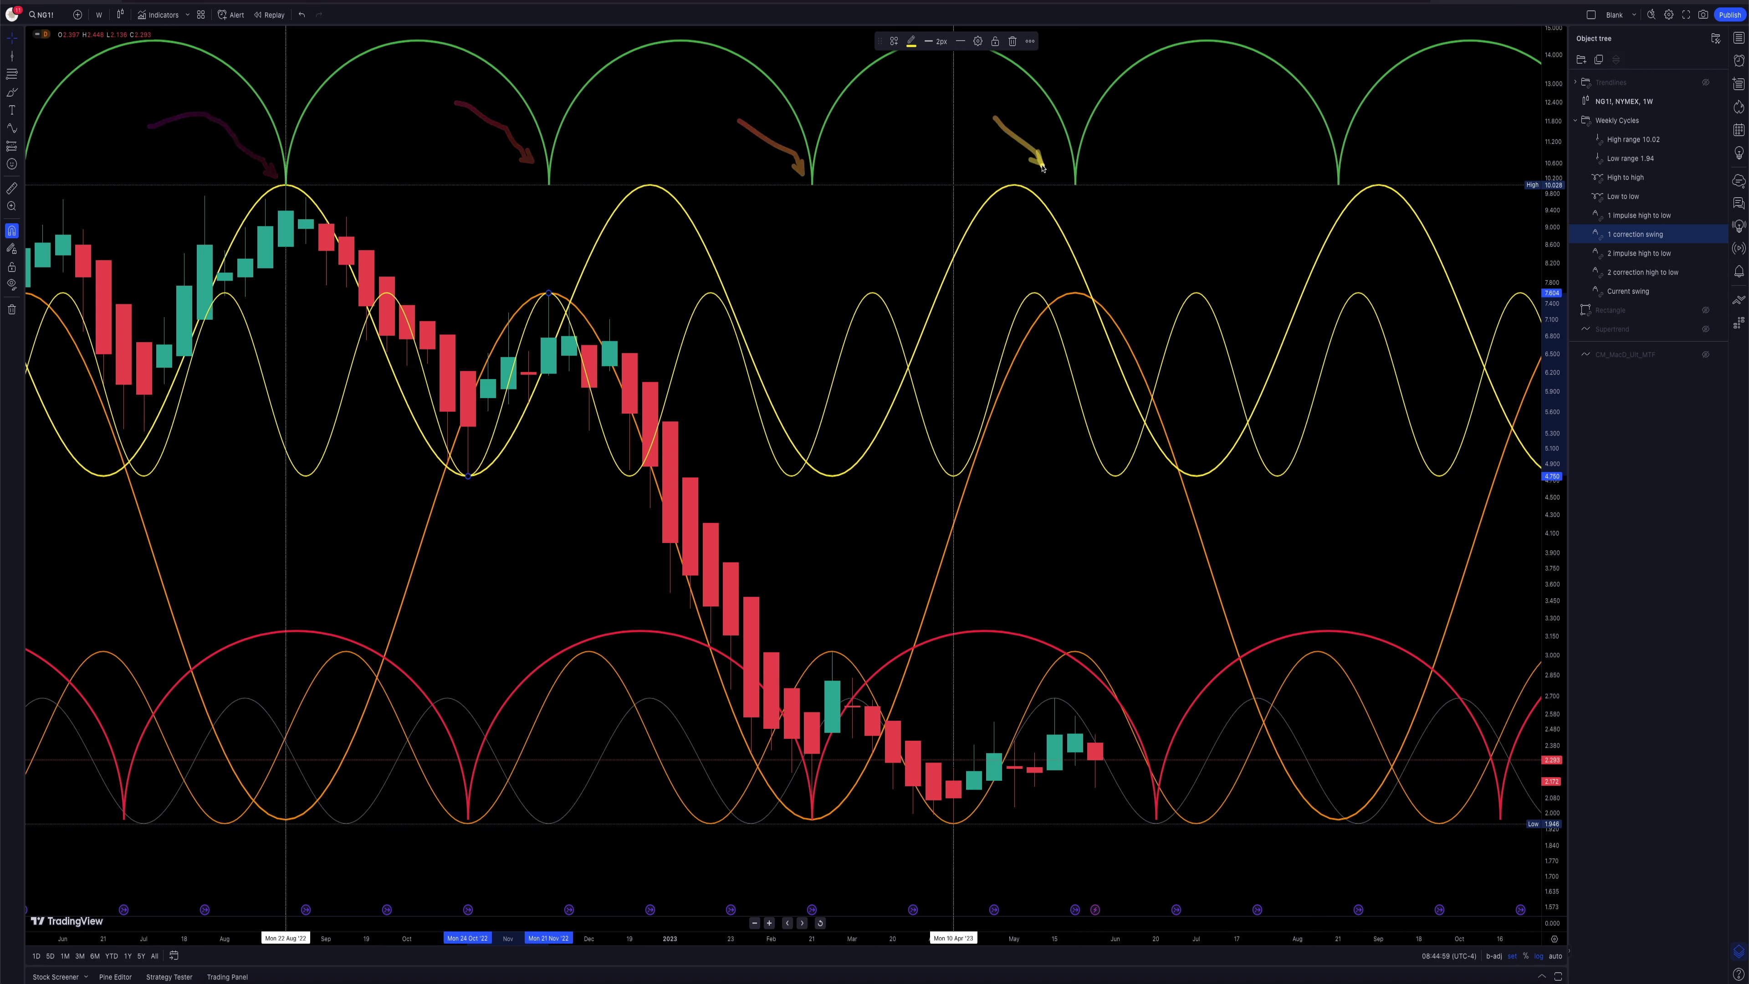
{"action": "left_click_drag", "start_coordinate": [187, 160], "coordinate": [286, 170]}
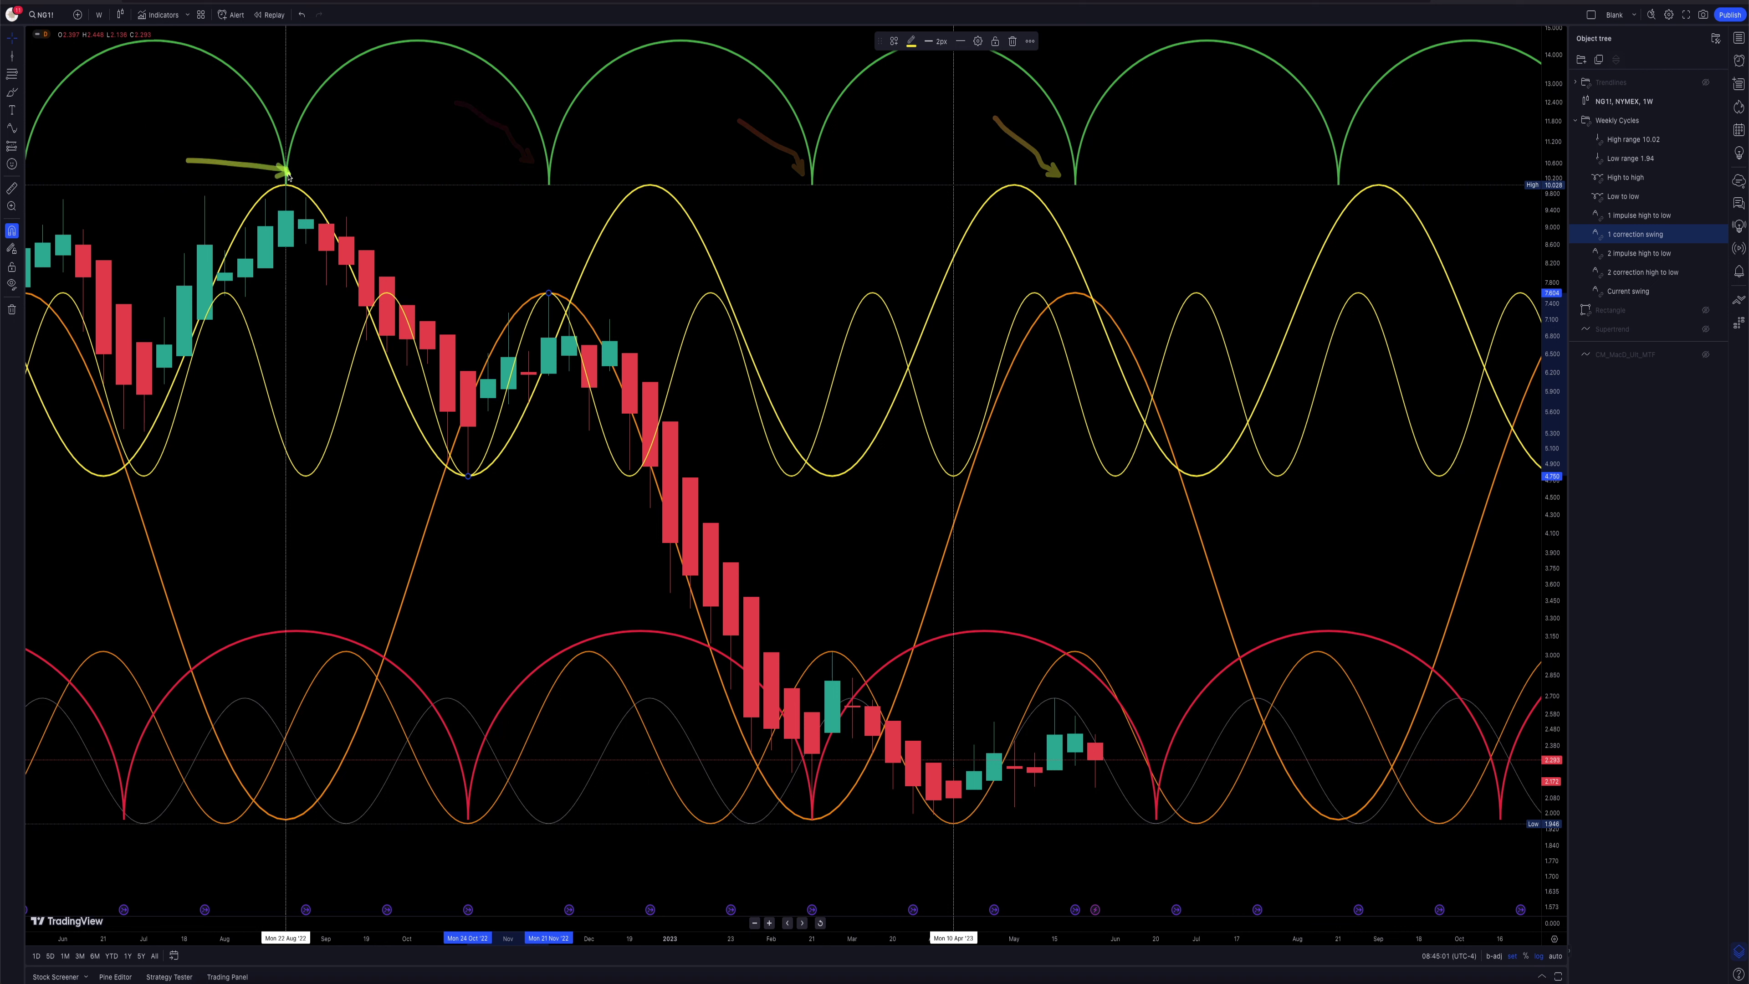
Step: Trace price from the 22 Aug '22 high through the October low to the November peak, and mark the green boundary above it
{"action": "left_click_drag", "start_coordinate": [360, 321], "coordinate": [447, 477]}
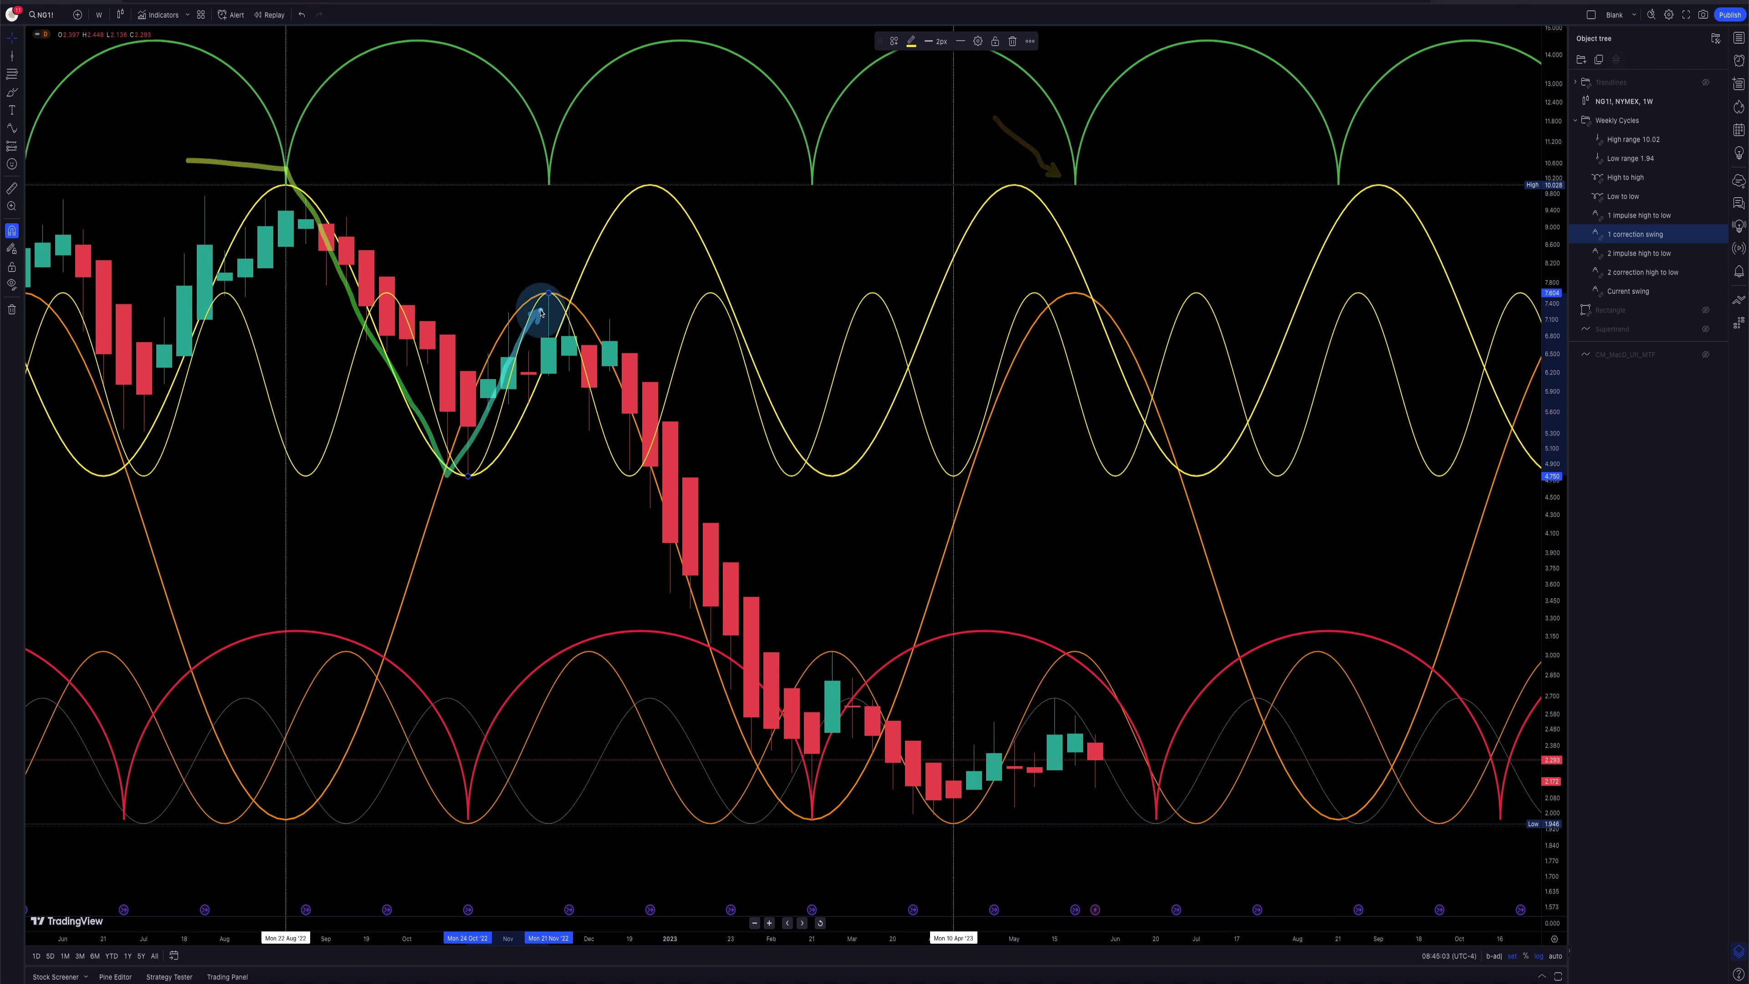
{"action": "left_click_drag", "start_coordinate": [268, 210], "coordinate": [290, 194]}
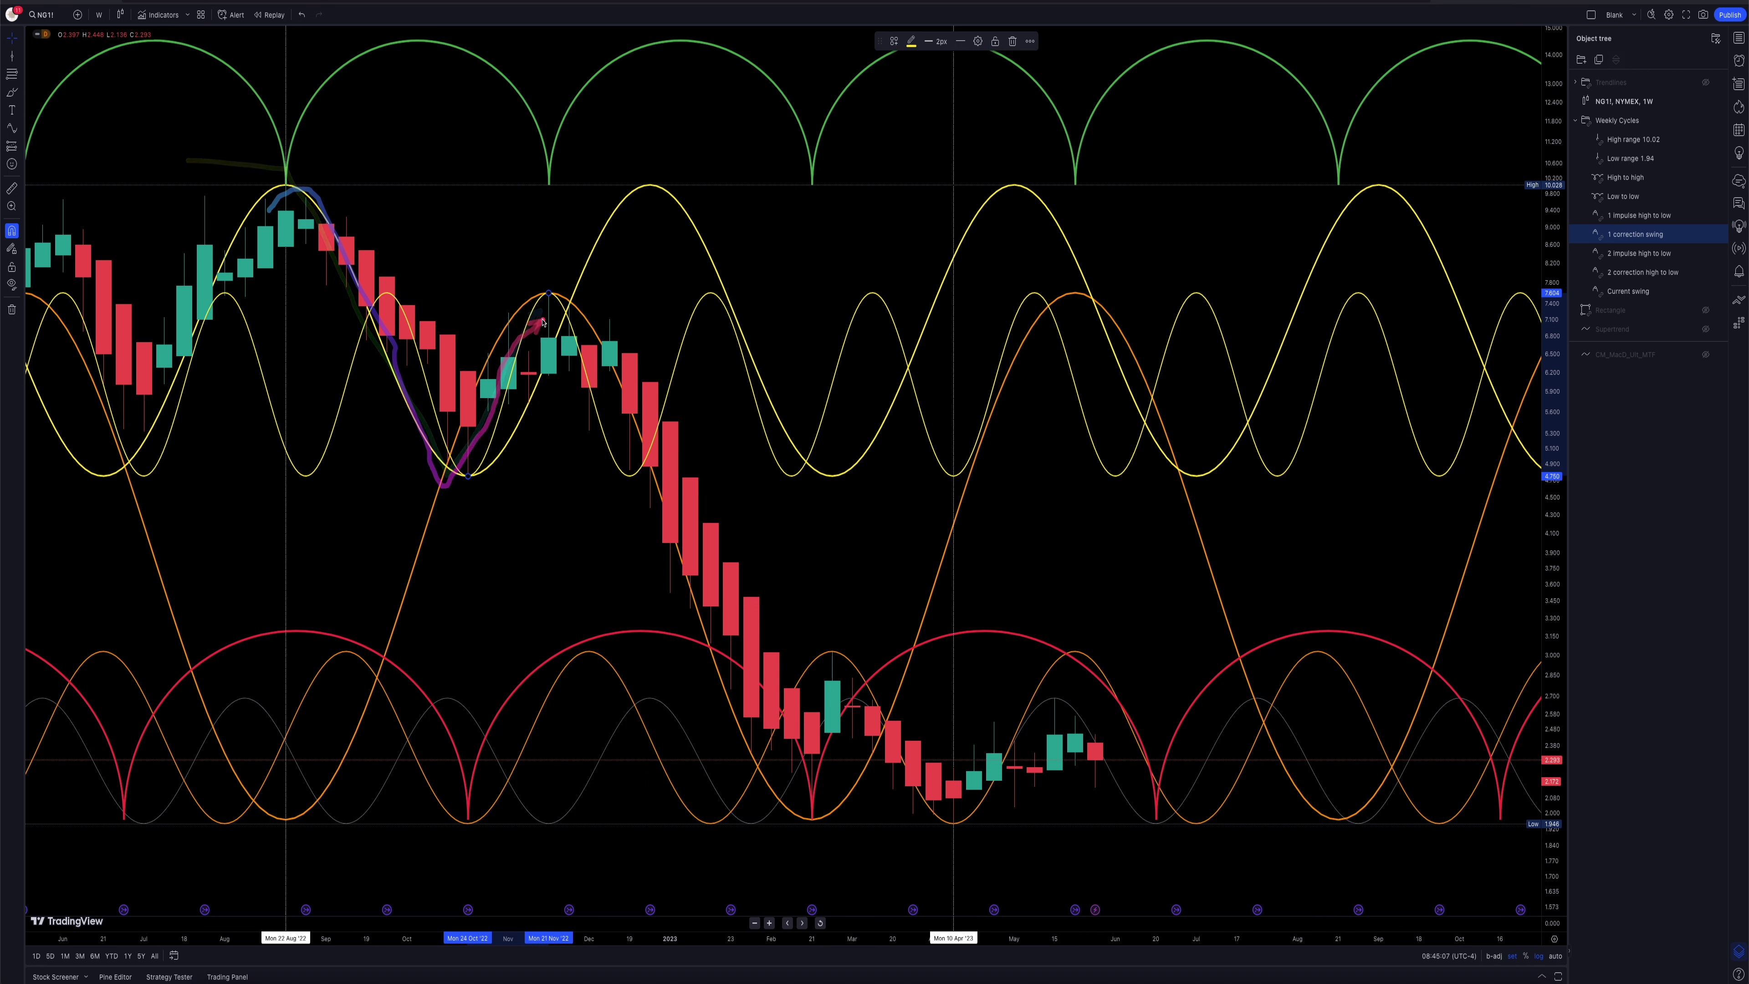
{"action": "mouse_move", "coordinate": [527, 183]}
{"action": "left_mouse_down"}
{"action": "mouse_move", "coordinate": [527, 253]}
{"action": "mouse_move", "coordinate": [550, 197]}
{"action": "left_mouse_up"}
{"action": "left_click_drag", "start_coordinate": [447, 107], "coordinate": [562, 178]}
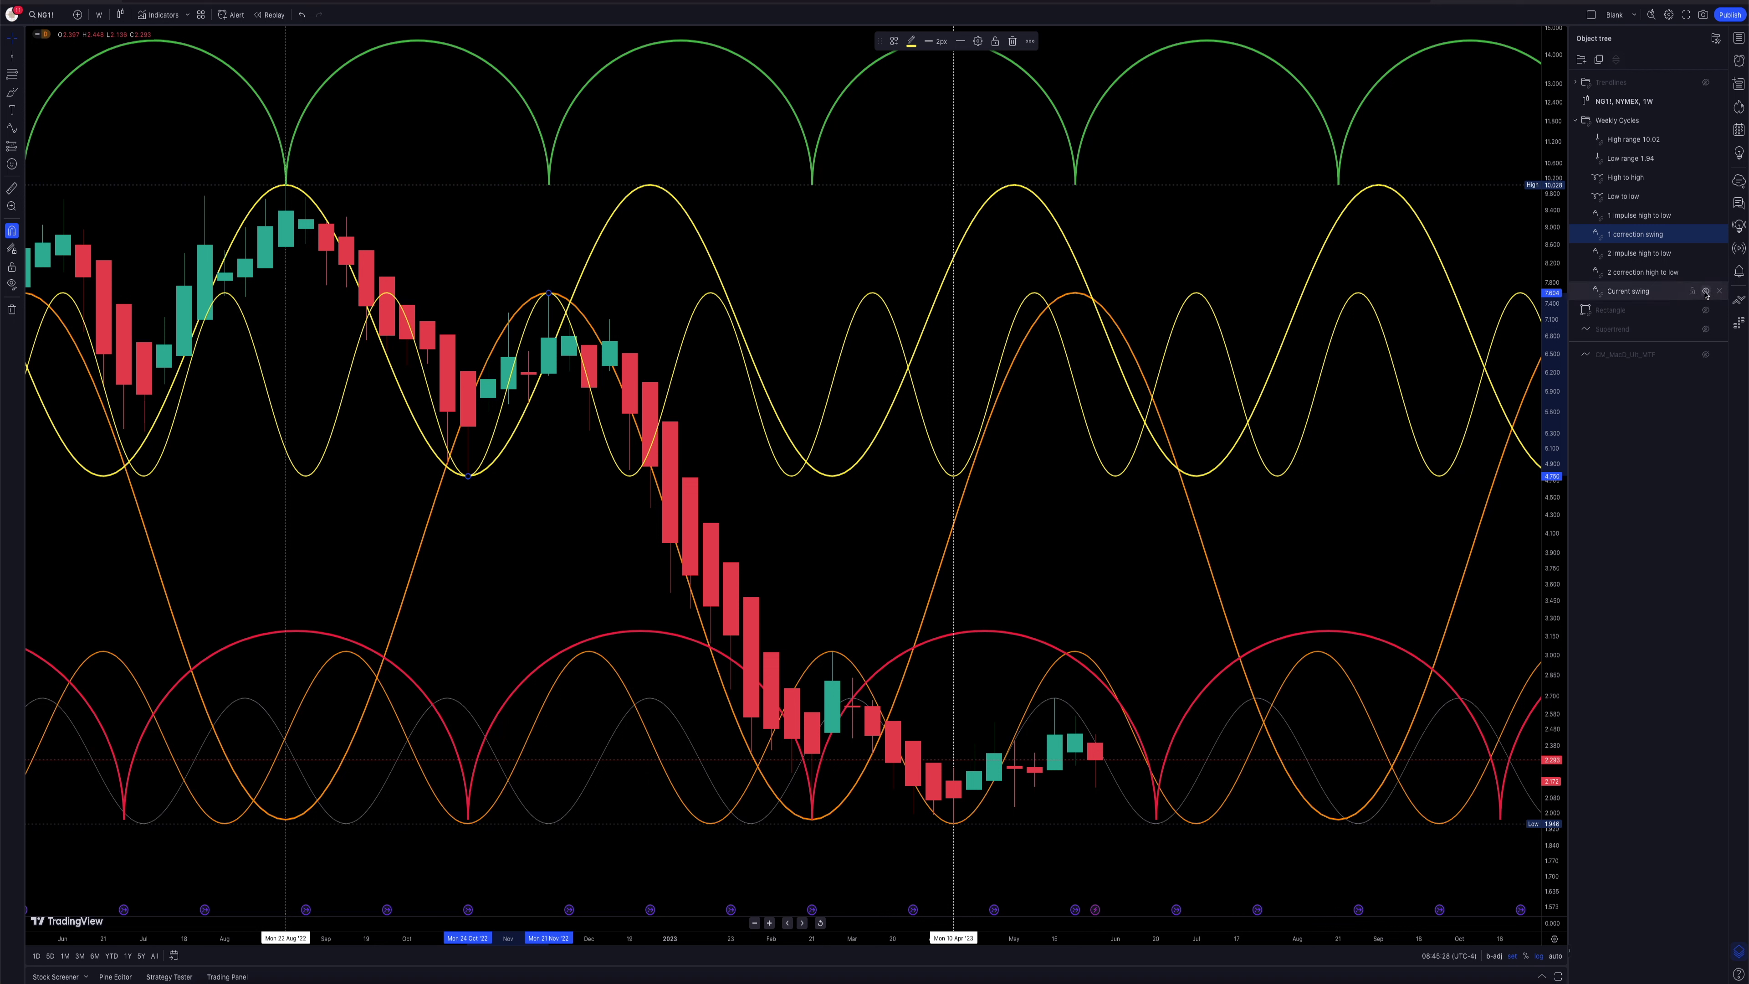
Step: Hide every drawing in the Weekly Cycles group, from Current swing up to High range 10.02
{"action": "left_click", "coordinate": [1706, 292]}
{"action": "left_click", "coordinate": [1706, 272]}
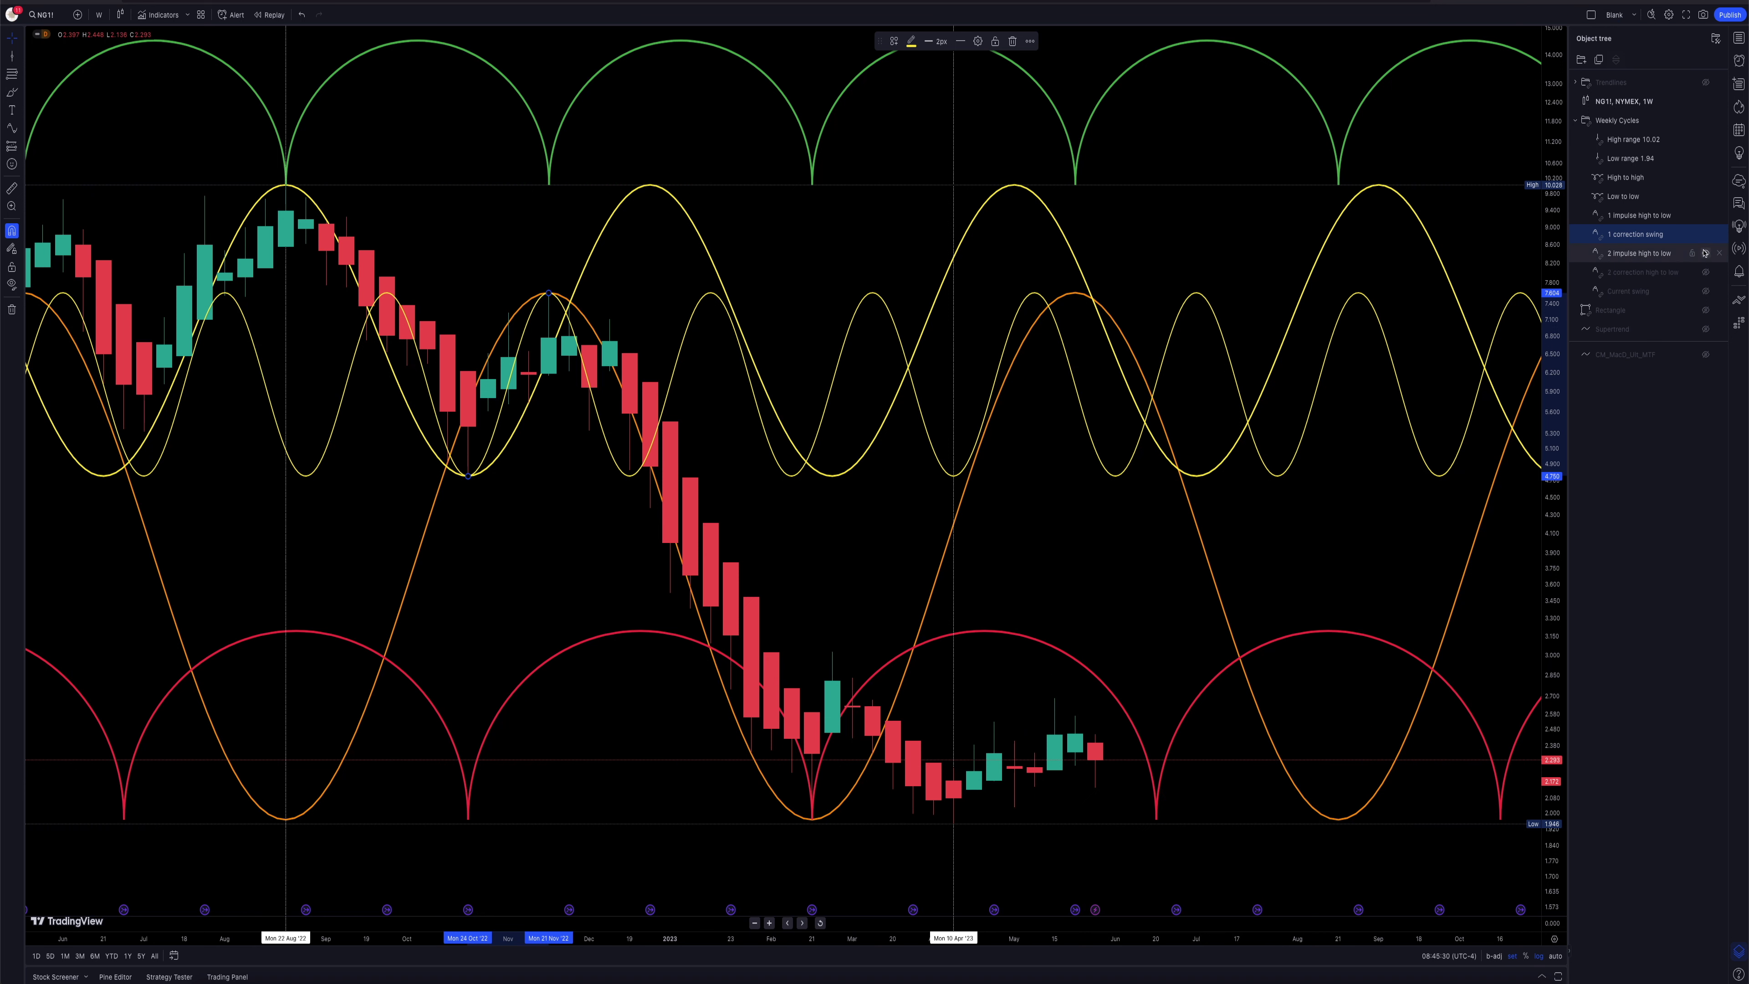
{"action": "left_click", "coordinate": [1705, 253]}
{"action": "left_click", "coordinate": [1705, 234]}
{"action": "left_click", "coordinate": [1706, 215]}
{"action": "left_click", "coordinate": [1706, 197]}
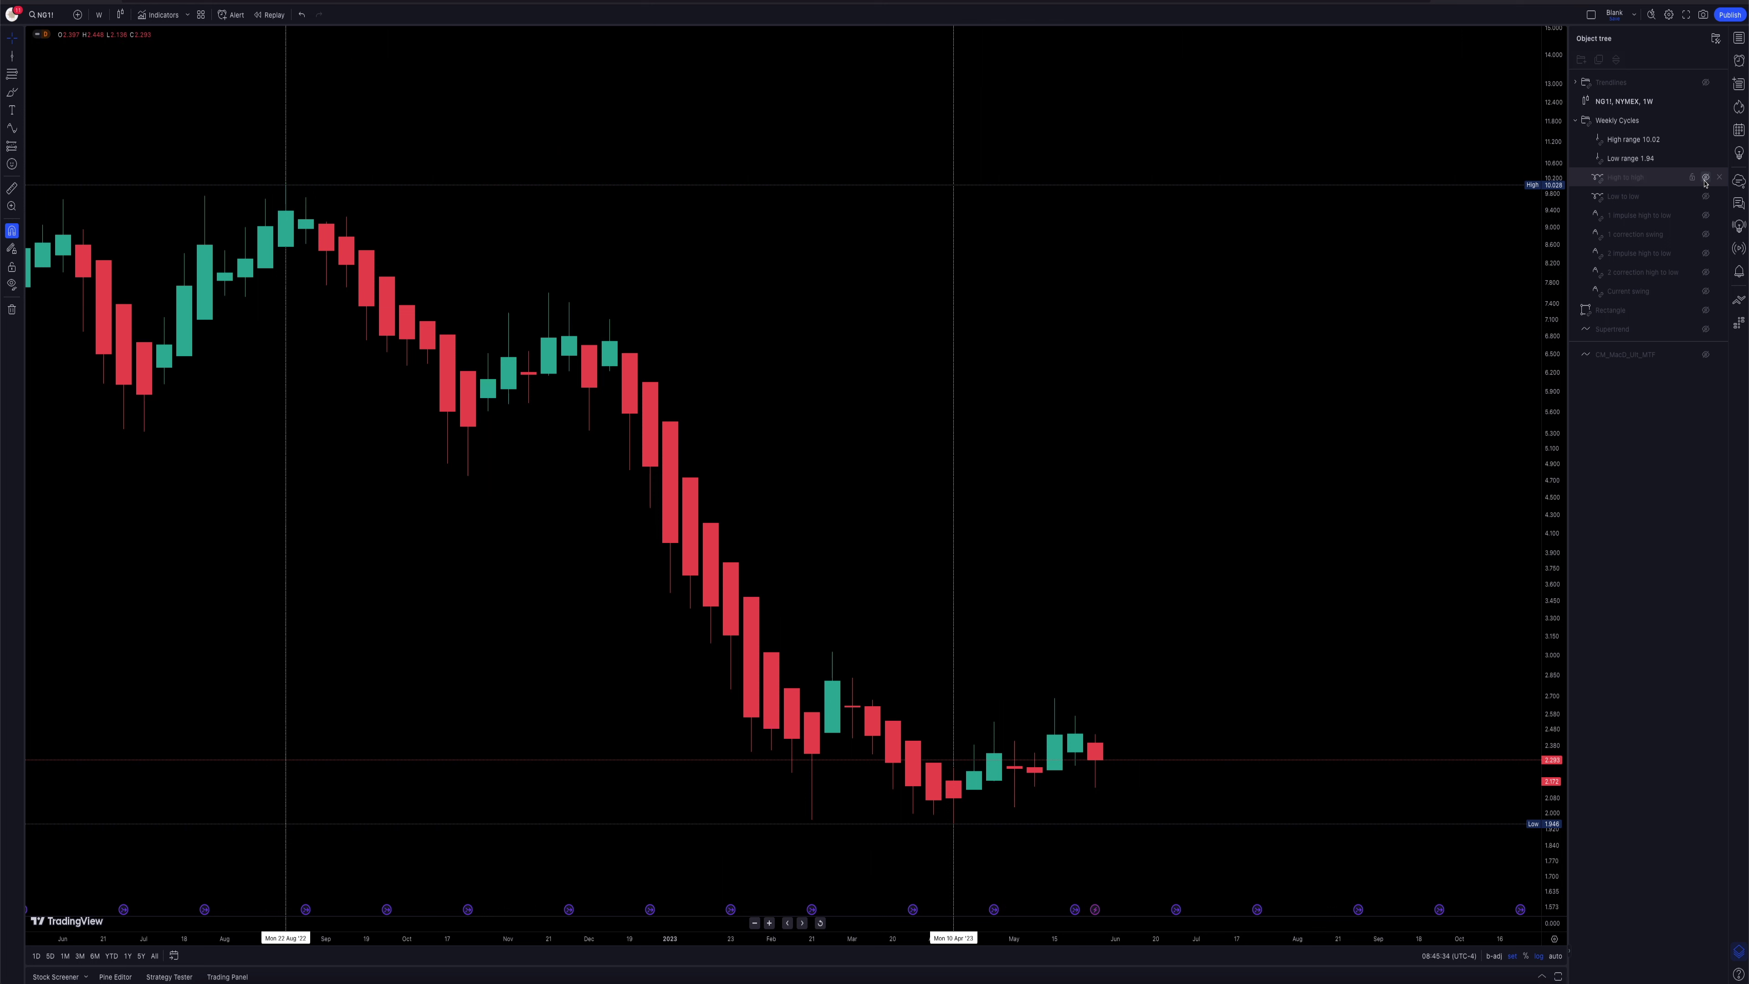
{"action": "left_click", "coordinate": [1706, 177]}
{"action": "left_click", "coordinate": [1700, 159]}
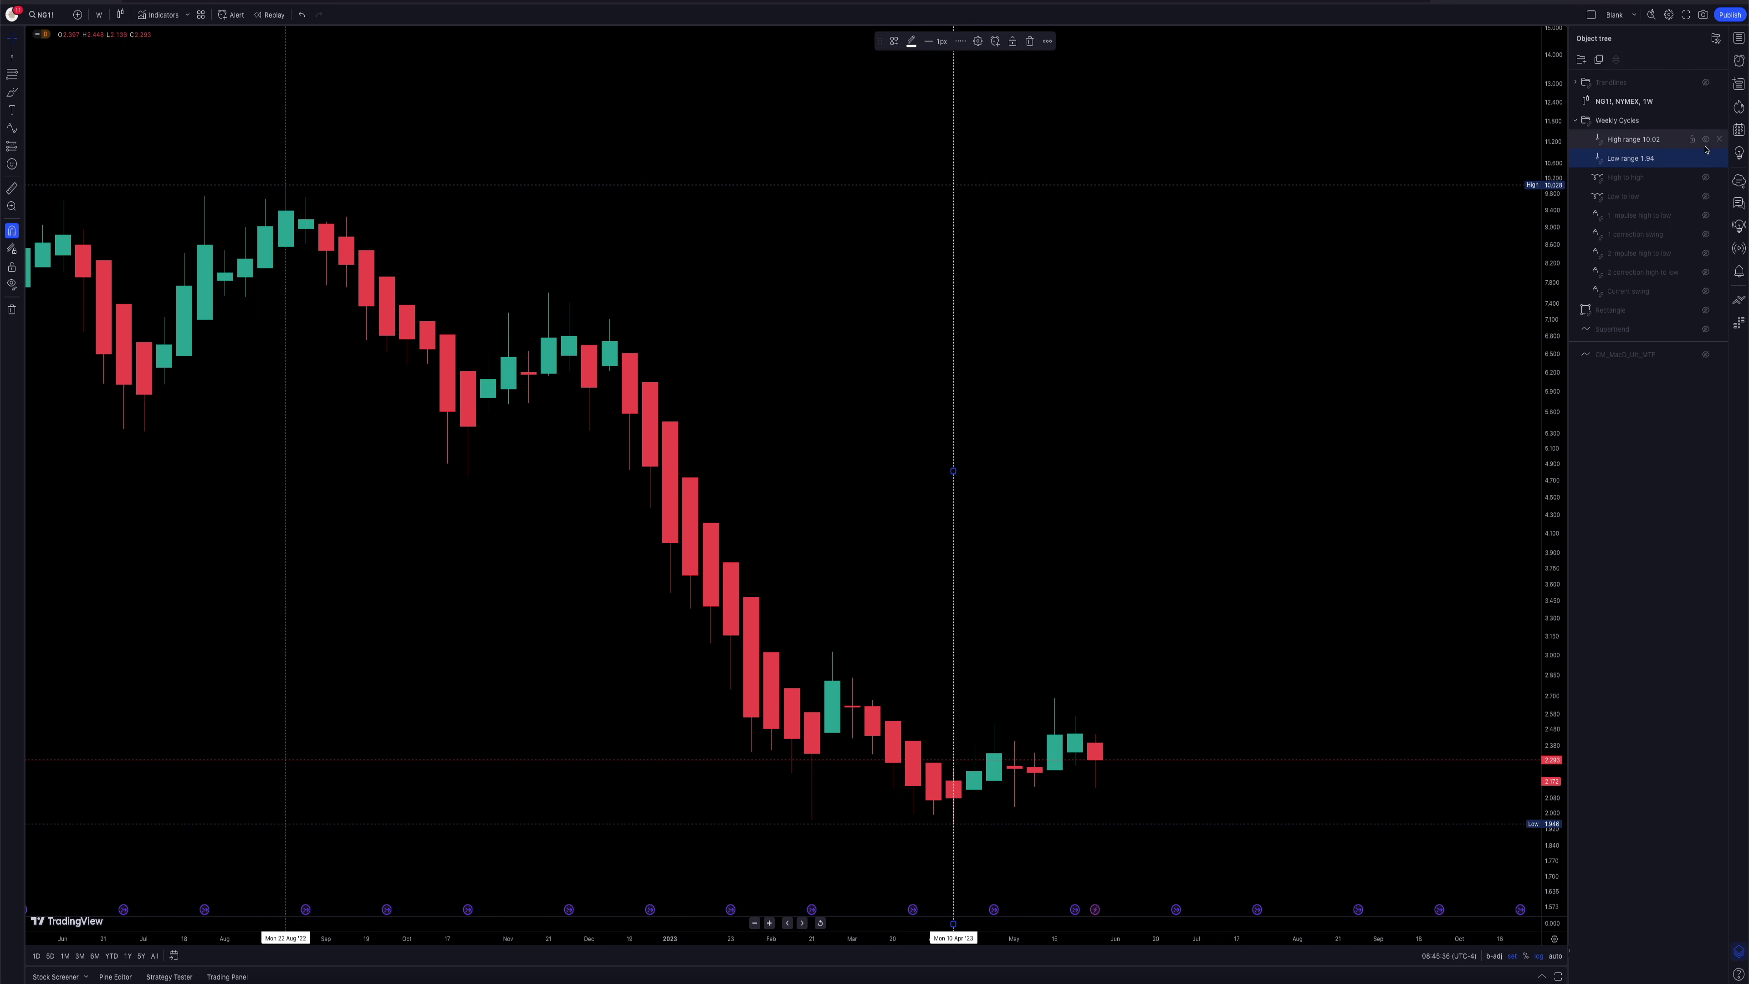
{"action": "left_click", "coordinate": [1705, 156]}
{"action": "left_click", "coordinate": [1705, 140]}
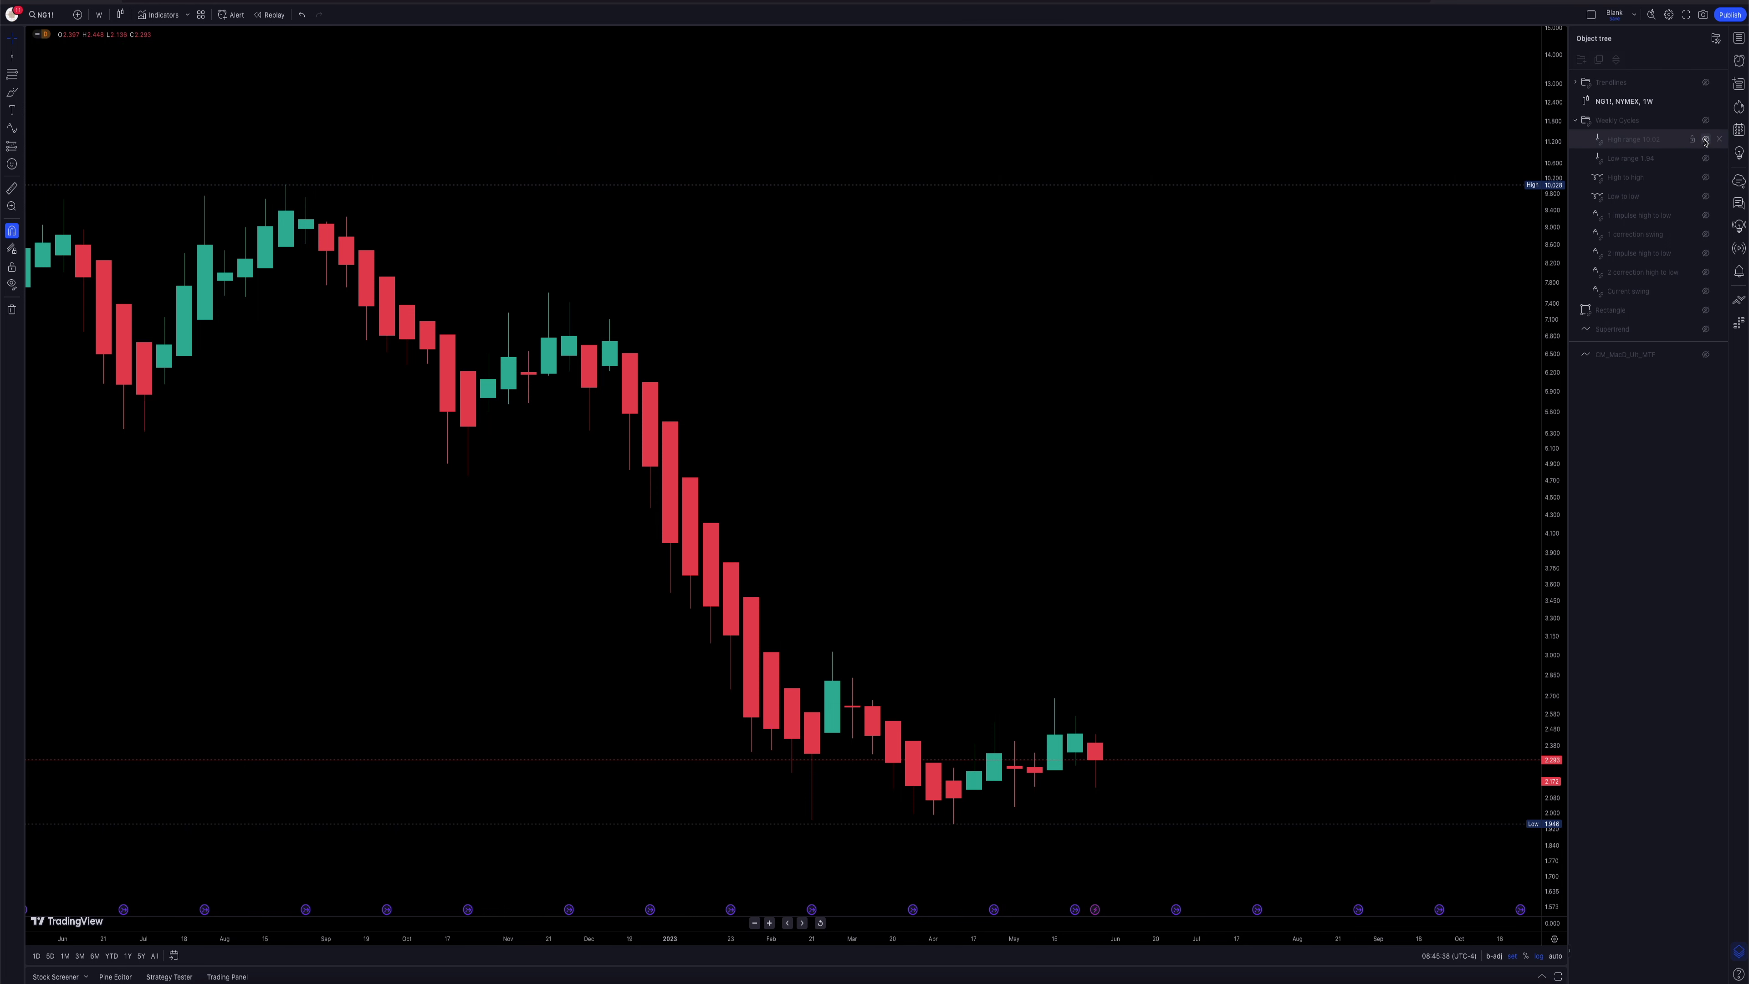
Step: Show the High range and Low range vertical lines and point out the 22 Aug '22 high and 10 Apr '23 low
{"action": "left_click", "coordinate": [1705, 141]}
{"action": "mouse_move", "coordinate": [458, 81]}
{"action": "left_mouse_down"}
{"action": "mouse_move", "coordinate": [391, 146]}
{"action": "mouse_move", "coordinate": [338, 138]}
{"action": "left_mouse_up"}
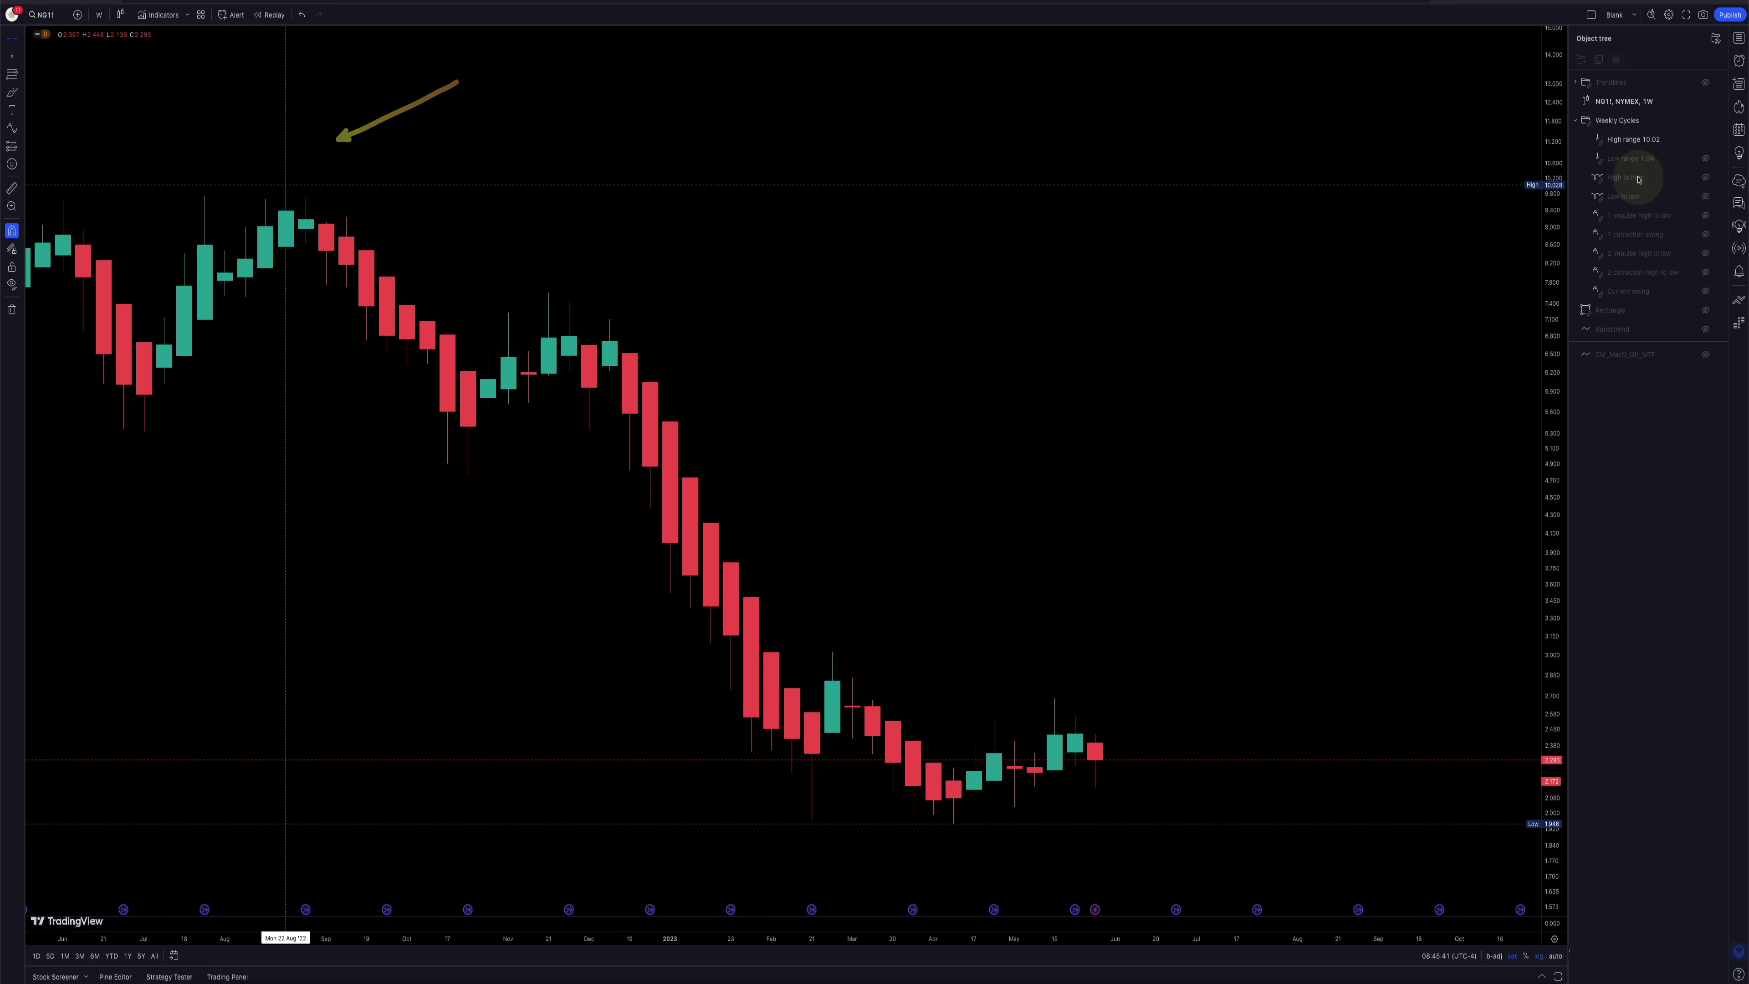
{"action": "left_click", "coordinate": [1707, 159]}
{"action": "left_click_drag", "start_coordinate": [1269, 507], "coordinate": [986, 736]}
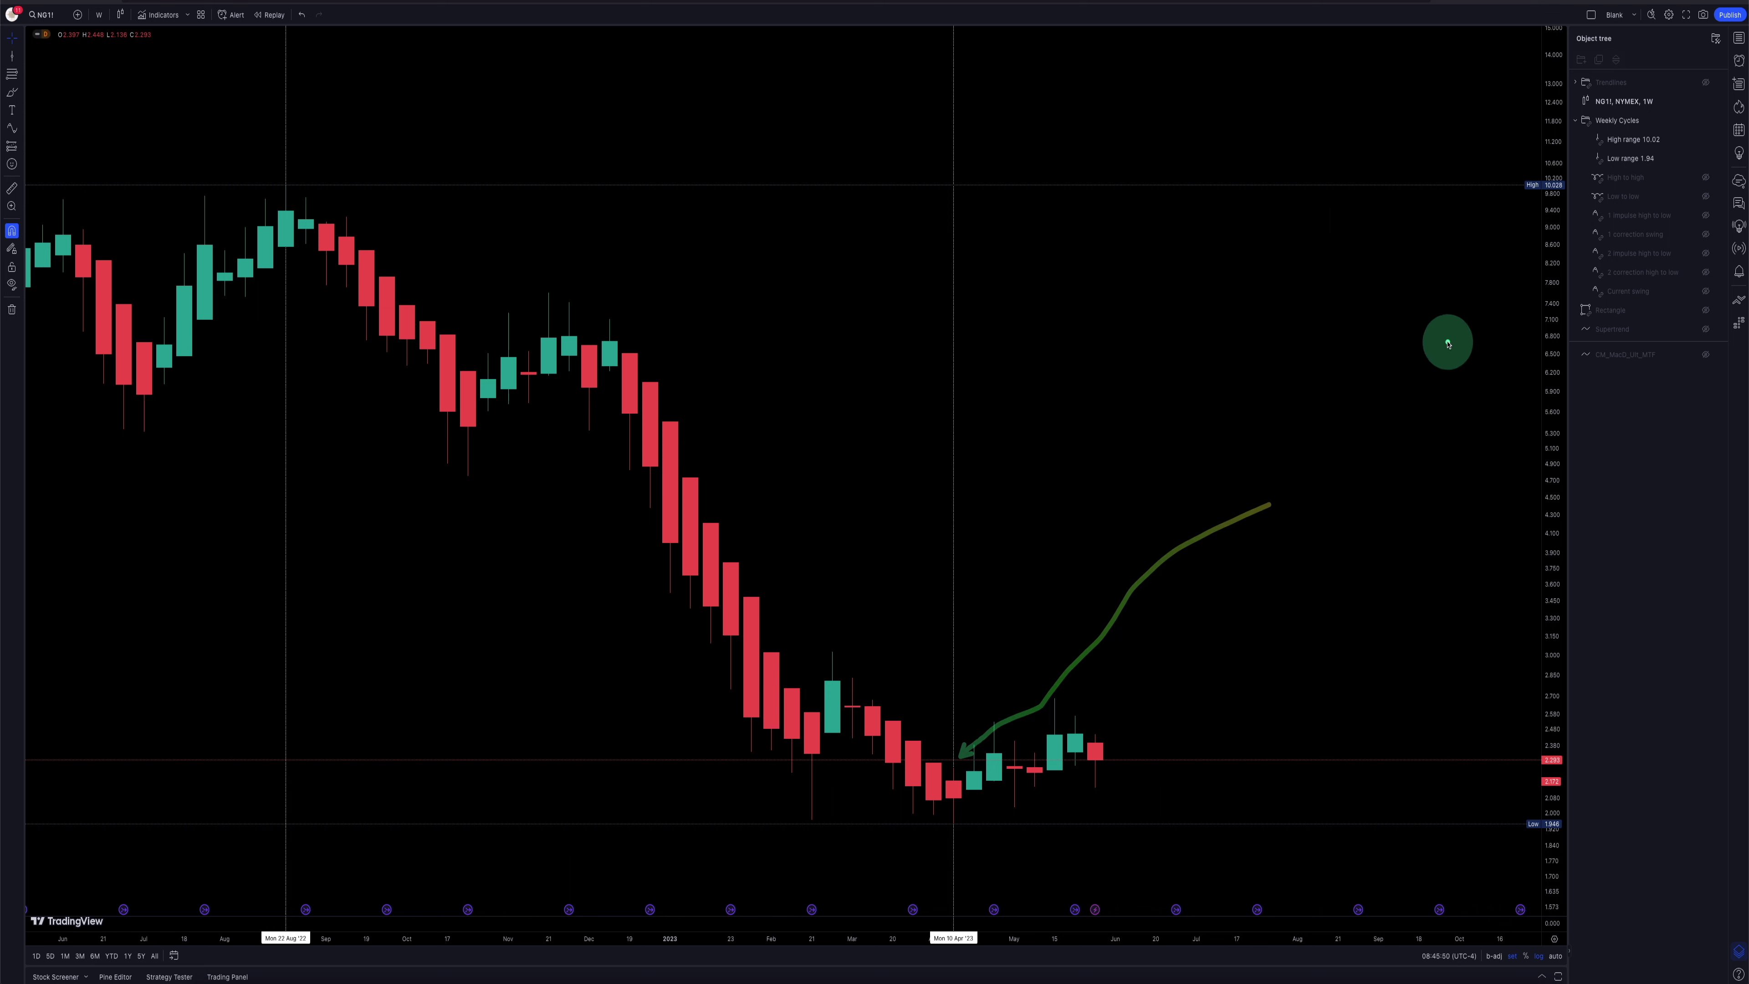
Step: Show the High to high cycle and trace its green arches from August 2022 to the August 2023 boundary
{"action": "left_click", "coordinate": [1706, 177]}
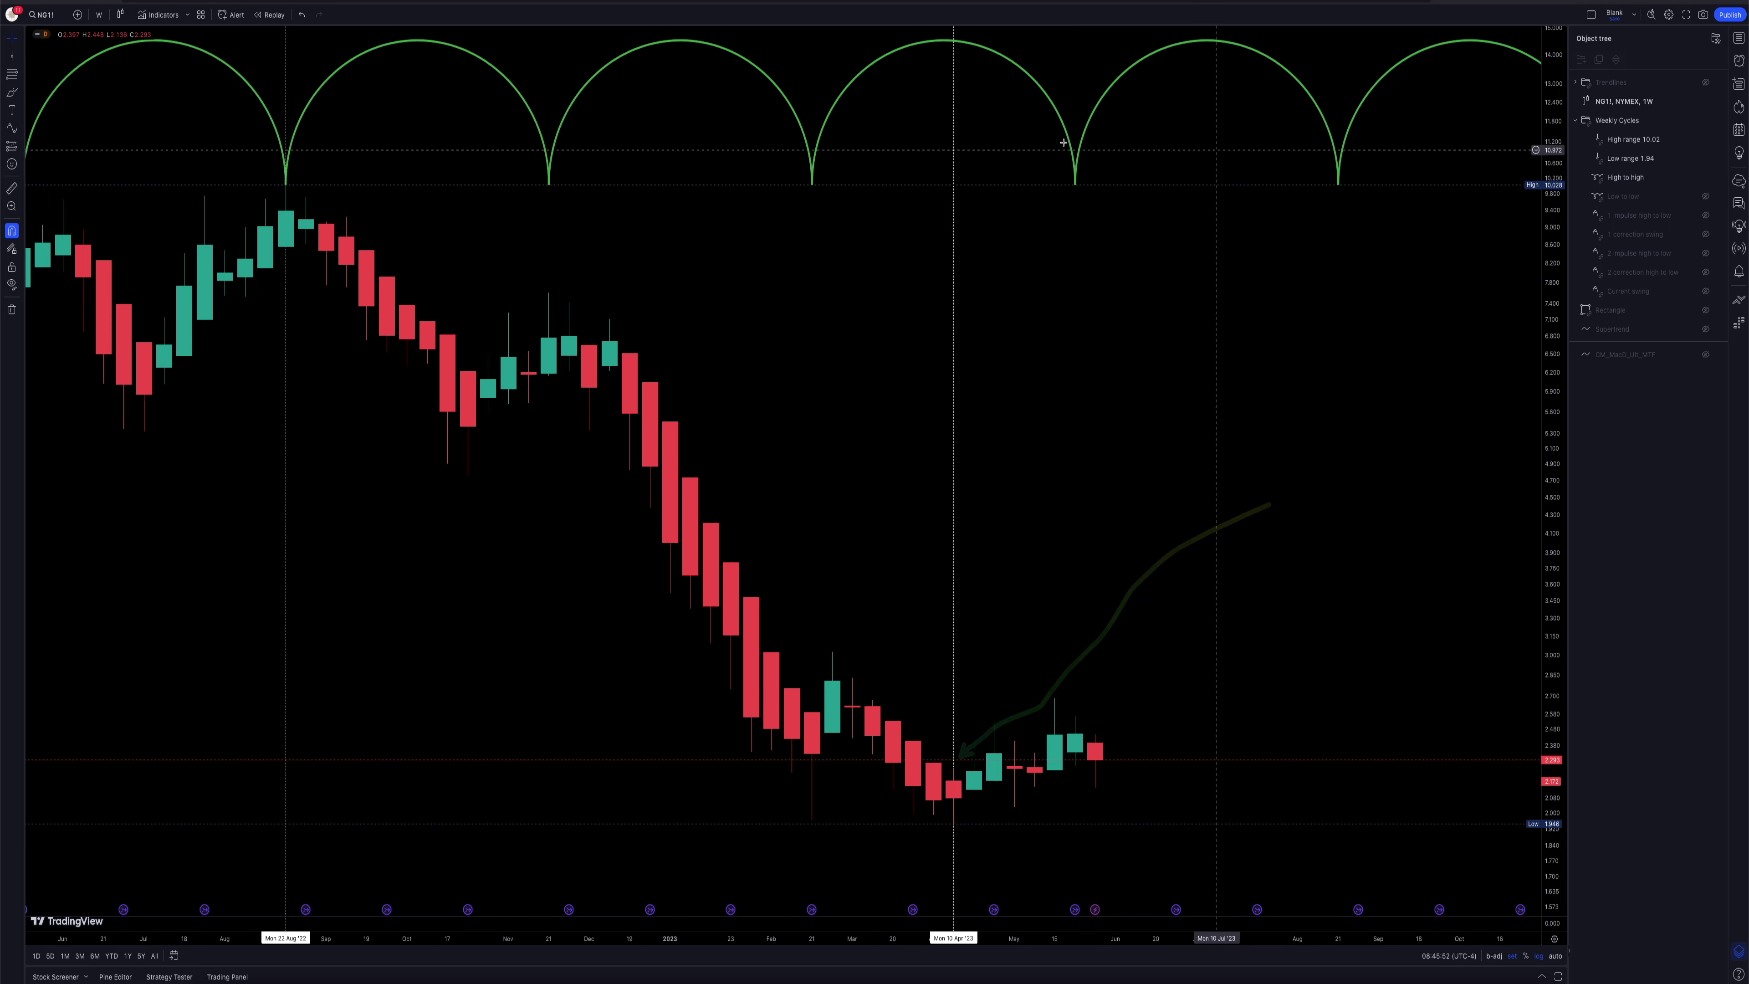
{"action": "left_click_drag", "start_coordinate": [202, 124], "coordinate": [275, 168]}
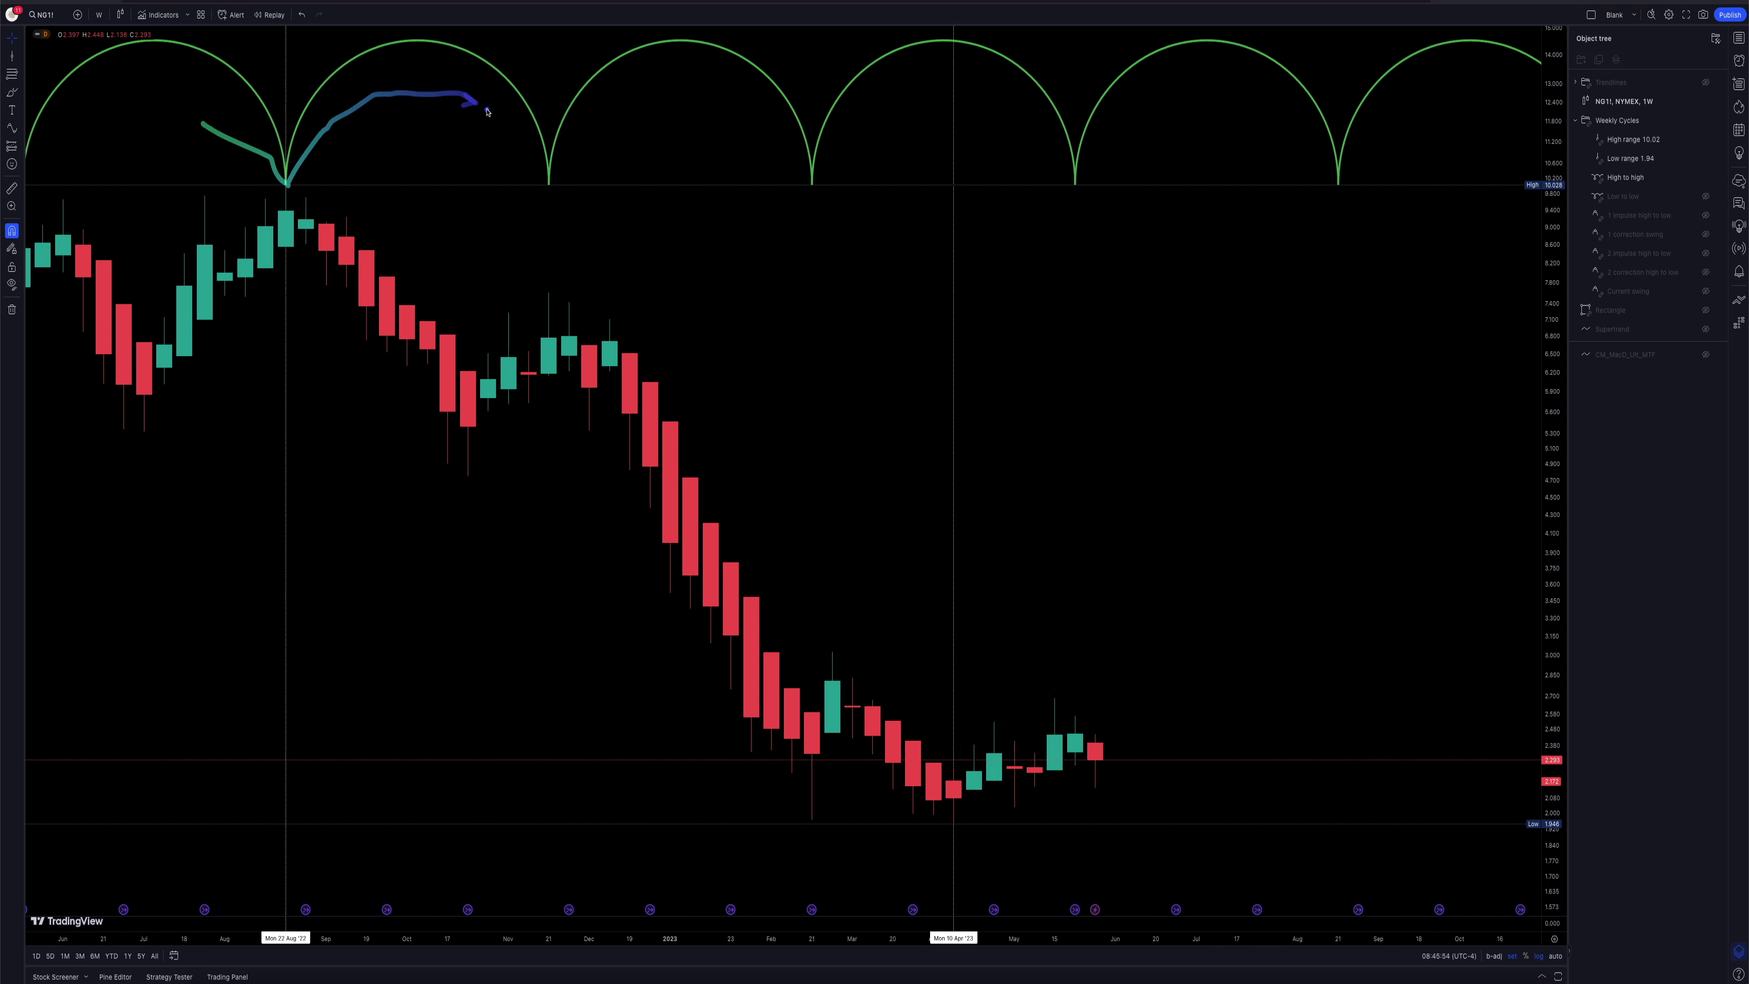
{"action": "mouse_move", "coordinate": [540, 188]}
{"action": "left_mouse_down"}
{"action": "mouse_move", "coordinate": [741, 110]}
{"action": "mouse_move", "coordinate": [826, 156]}
{"action": "mouse_move", "coordinate": [1099, 166]}
{"action": "left_mouse_up"}
{"action": "left_click_drag", "start_coordinate": [1201, 138], "coordinate": [1359, 177]}
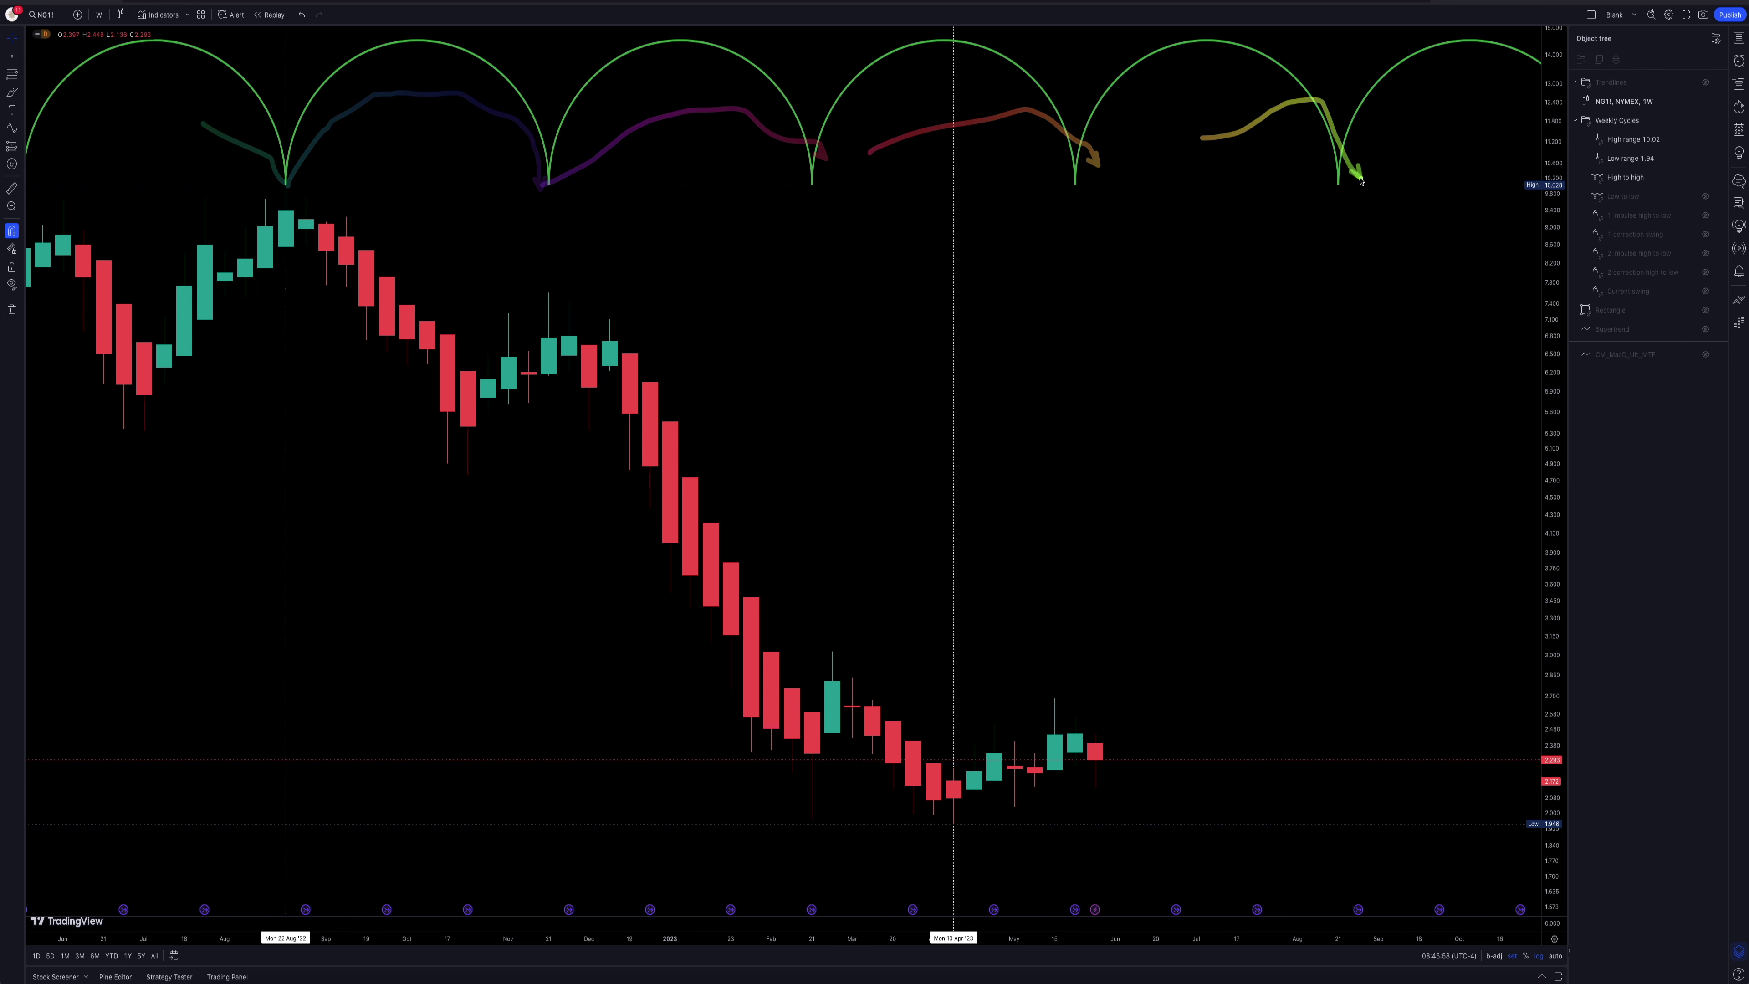
Step: Show the Low to low cycle, trace it from the October 2022 low to February 2023, and compare that boundary with the April low
{"action": "left_click", "coordinate": [1706, 197]}
{"action": "left_click_drag", "start_coordinate": [393, 543], "coordinate": [447, 474]}
{"action": "left_click_drag", "start_coordinate": [427, 764], "coordinate": [446, 779]}
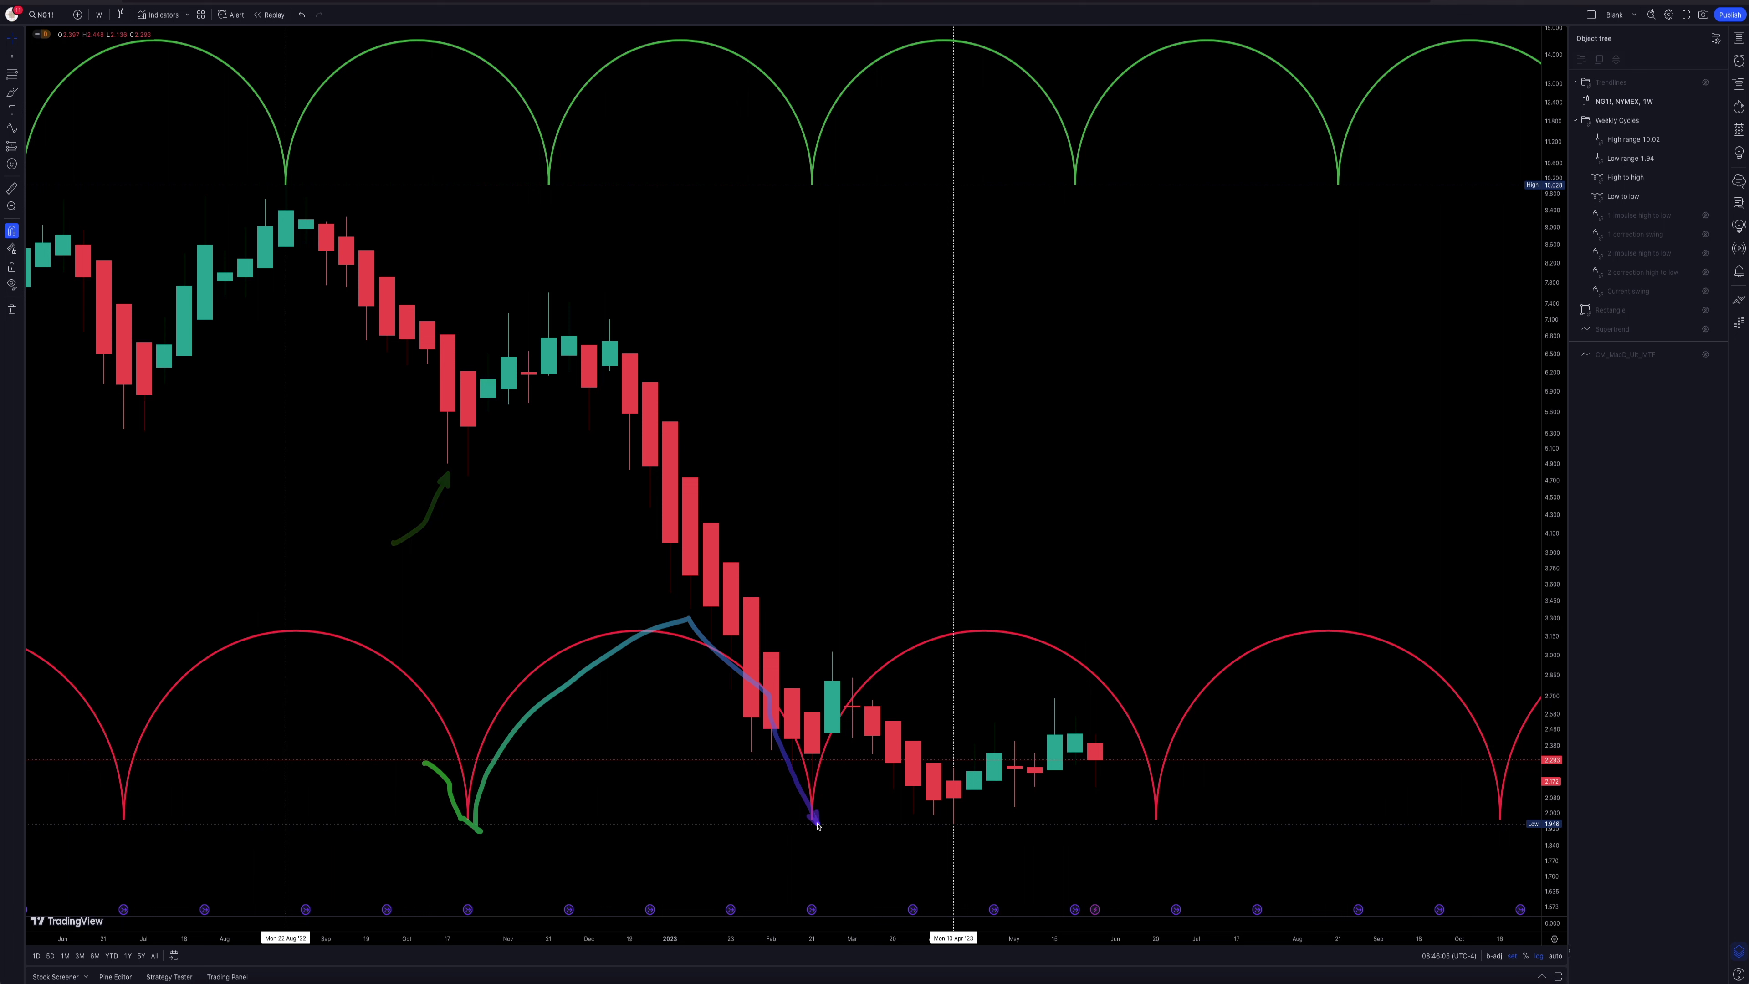
{"action": "left_click_drag", "start_coordinate": [895, 771], "coordinate": [956, 792]}
{"action": "left_click_drag", "start_coordinate": [802, 810], "coordinate": [820, 807]}
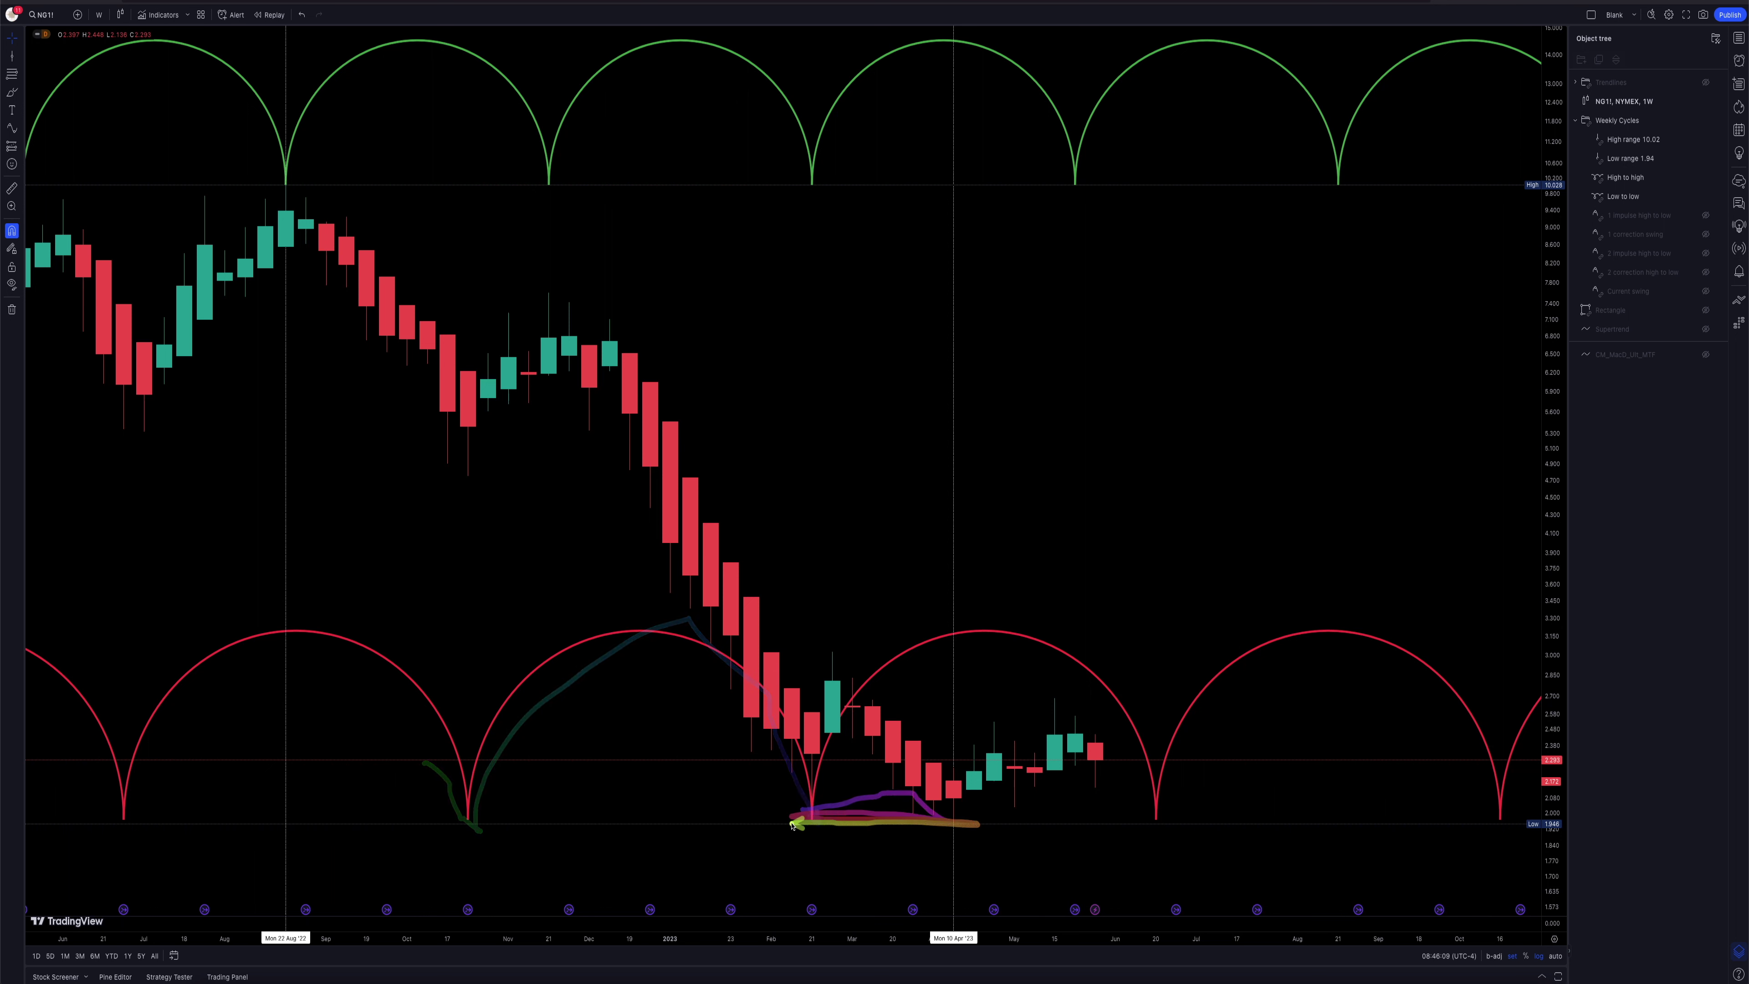
Step: Trace possible price paths into the June 2023 Low to low boundary and onward to the October 2023 boundary
{"action": "mouse_move", "coordinate": [985, 794]}
{"action": "left_mouse_down"}
{"action": "mouse_move", "coordinate": [1101, 763]}
{"action": "mouse_move", "coordinate": [1164, 803]}
{"action": "left_mouse_up"}
{"action": "left_click_drag", "start_coordinate": [1073, 739], "coordinate": [1106, 741]}
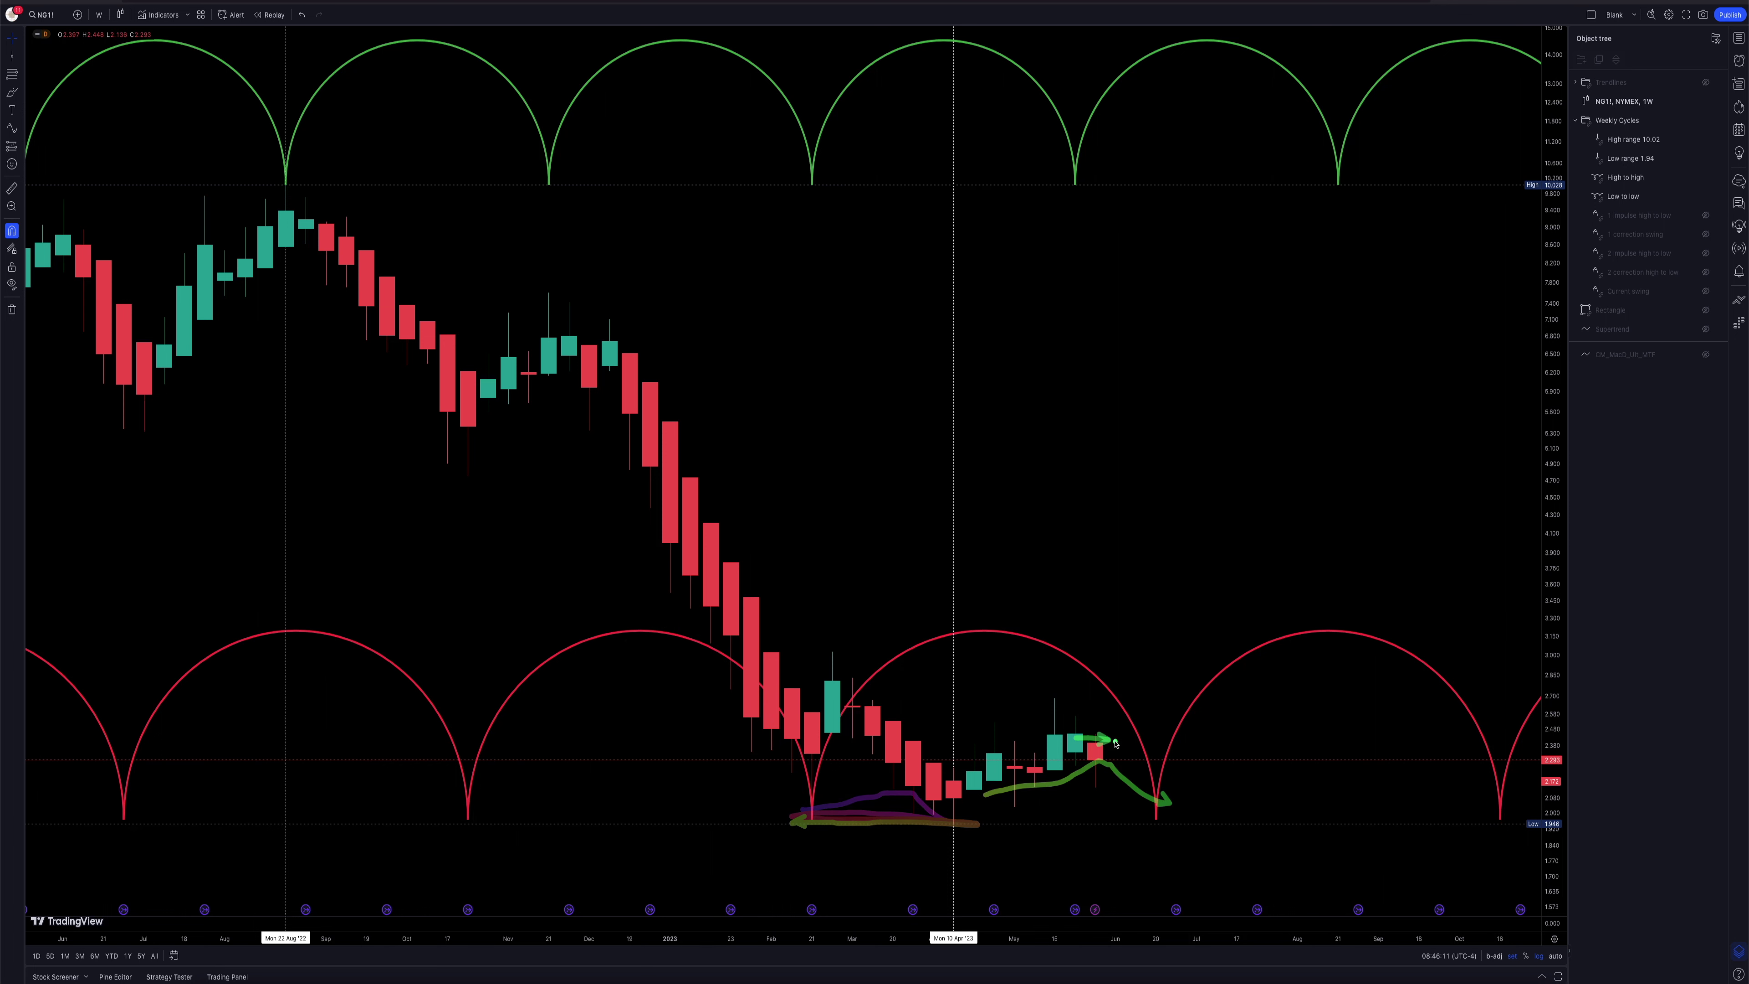
{"action": "left_click_drag", "start_coordinate": [816, 806], "coordinate": [951, 832]}
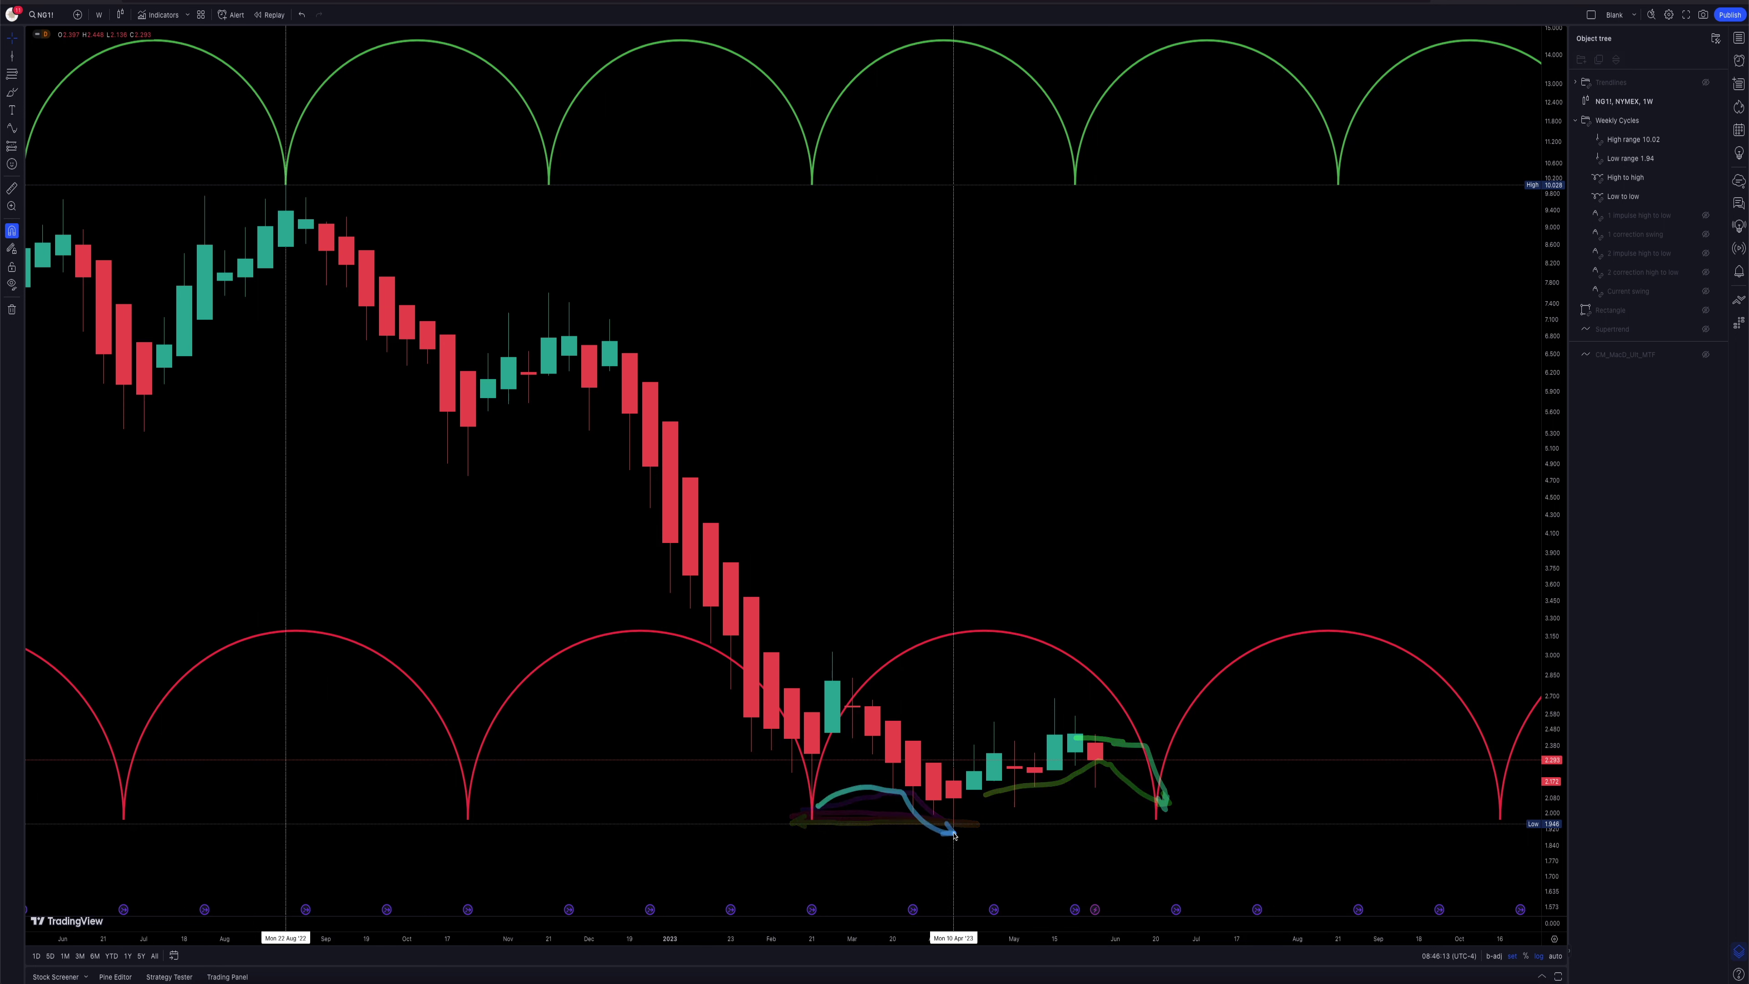
{"action": "left_click_drag", "start_coordinate": [1132, 776], "coordinate": [1309, 728]}
{"action": "left_click", "coordinate": [1524, 648]}
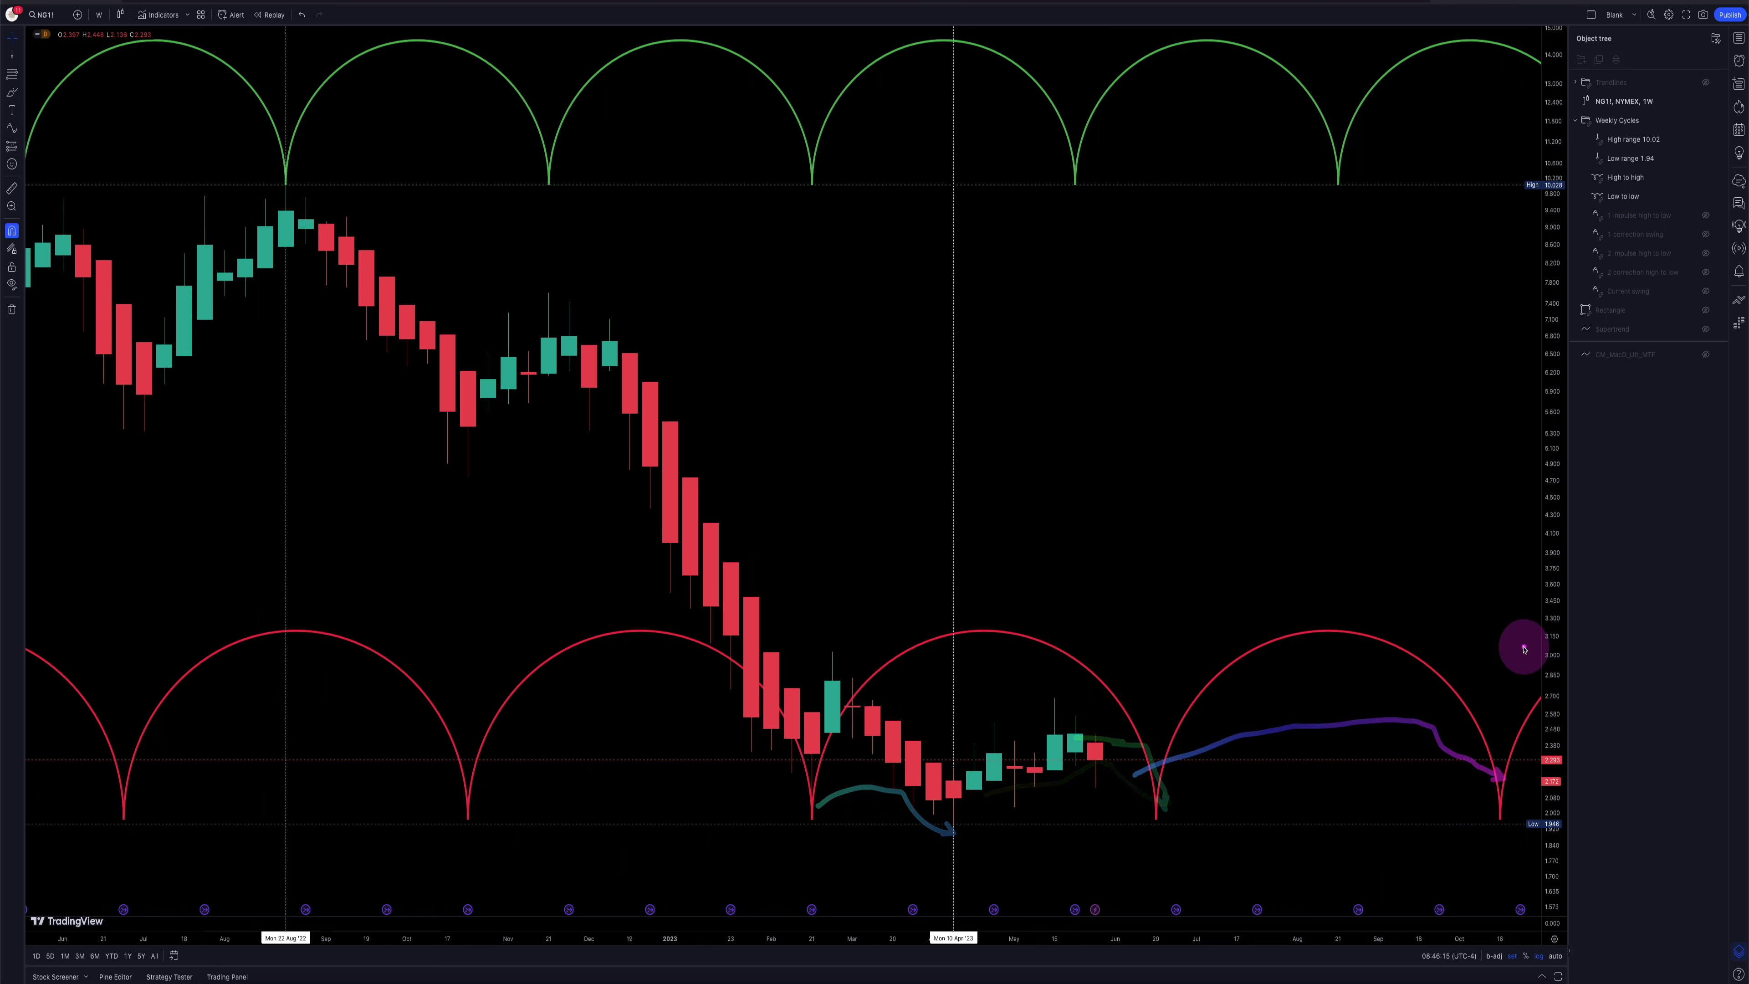
Step: Show the 1 impulse high to low sine line and trace its waves from the August 2022 high towards August 2023
{"action": "left_click", "coordinate": [1705, 217]}
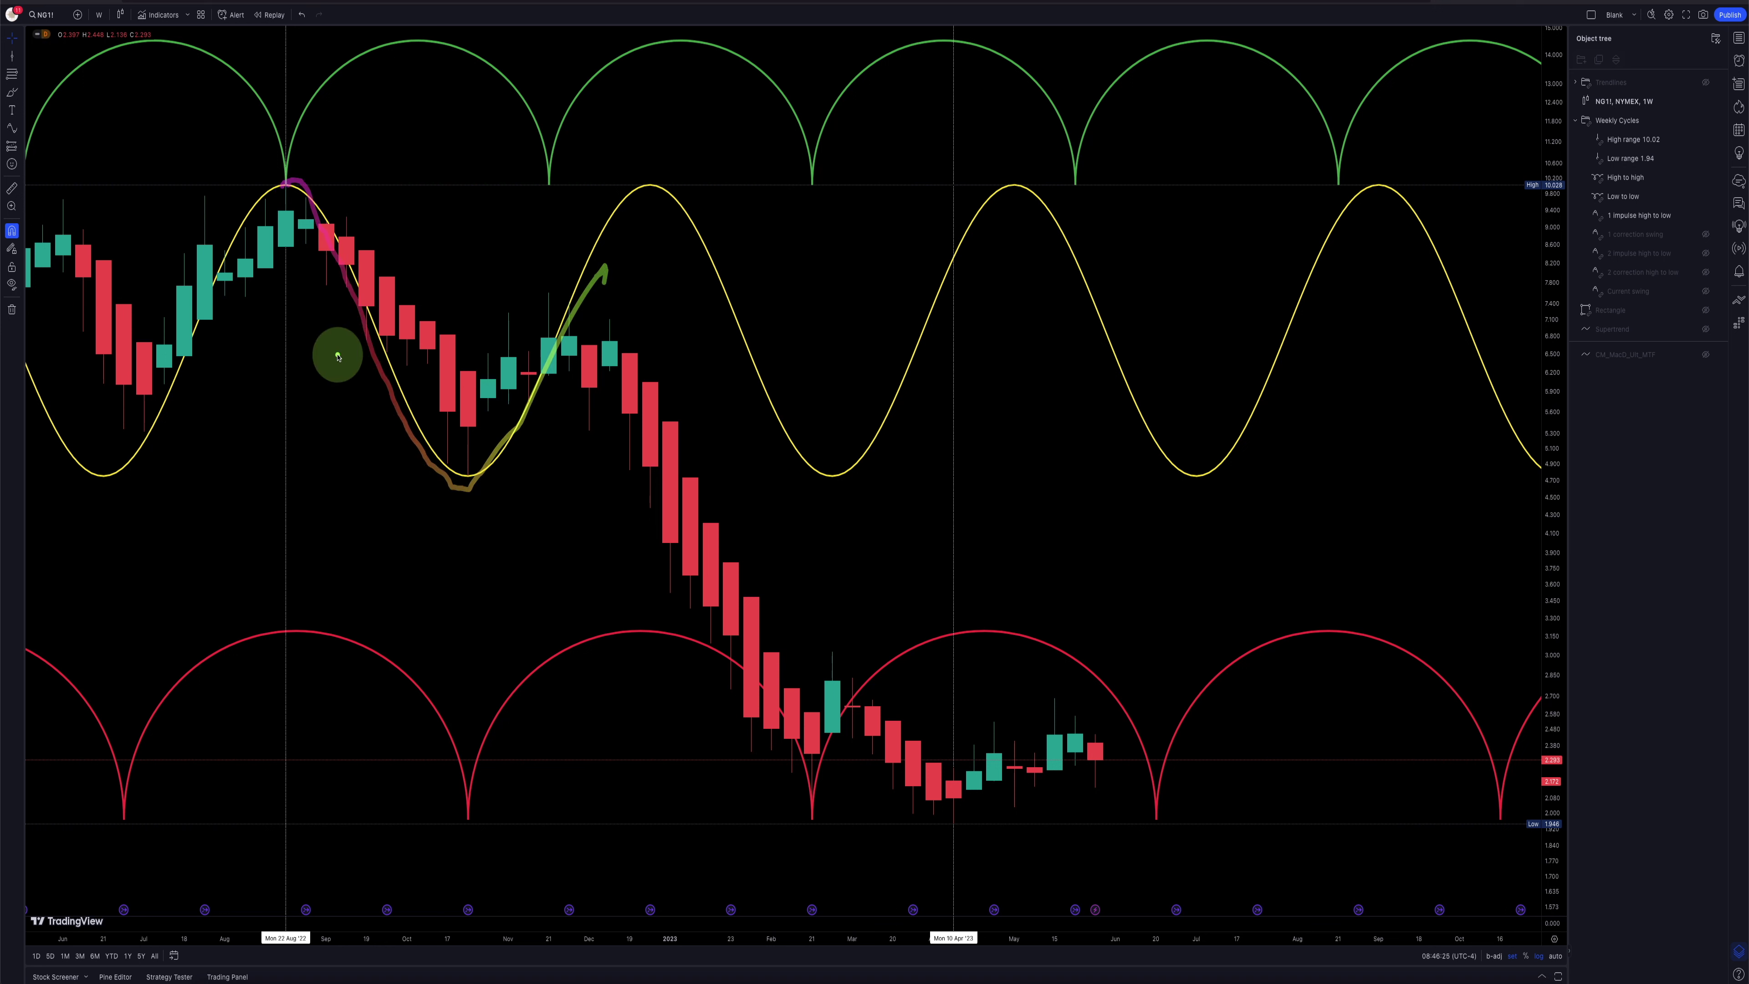
{"action": "left_click_drag", "start_coordinate": [282, 186], "coordinate": [504, 451]}
{"action": "mouse_move", "coordinate": [603, 256]}
{"action": "left_mouse_down"}
{"action": "mouse_move", "coordinate": [831, 469]}
{"action": "mouse_move", "coordinate": [964, 214]}
{"action": "mouse_move", "coordinate": [1219, 431]}
{"action": "mouse_move", "coordinate": [1339, 259]}
{"action": "left_mouse_up"}
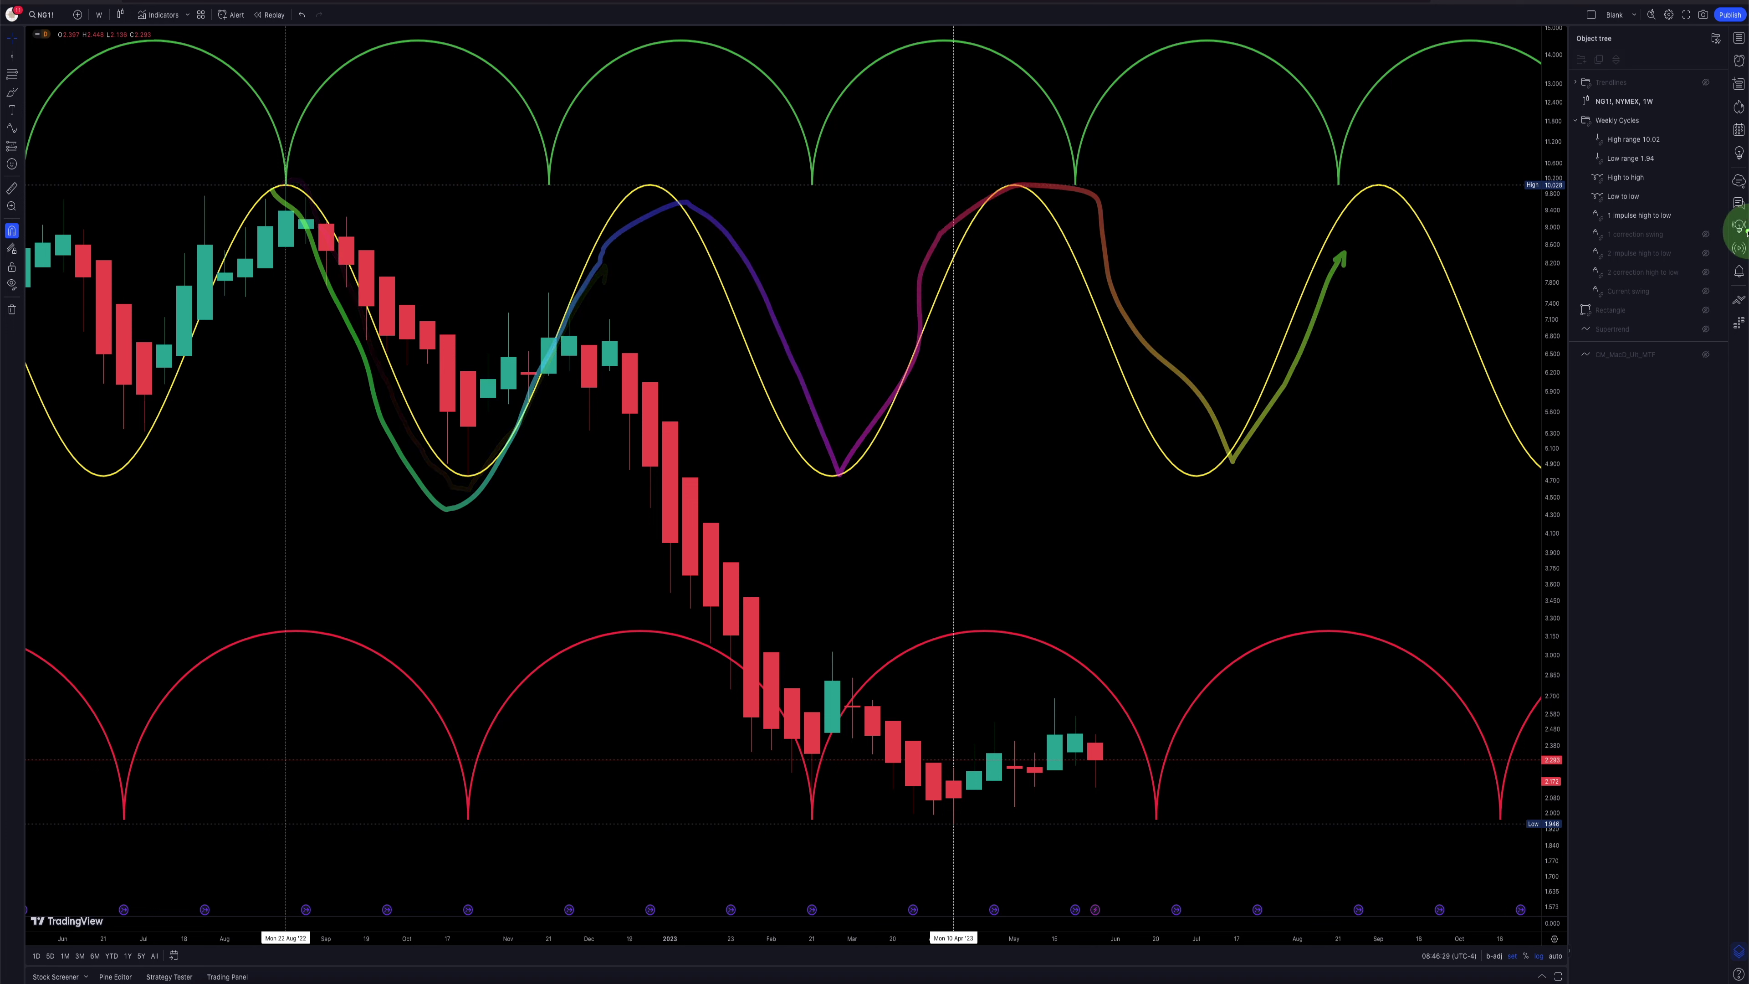
Step: Show the 1 correction swing sine line and trace the August to October 2022 decline, the rebound to the November peak and the decline after it
{"action": "left_click", "coordinate": [1706, 234]}
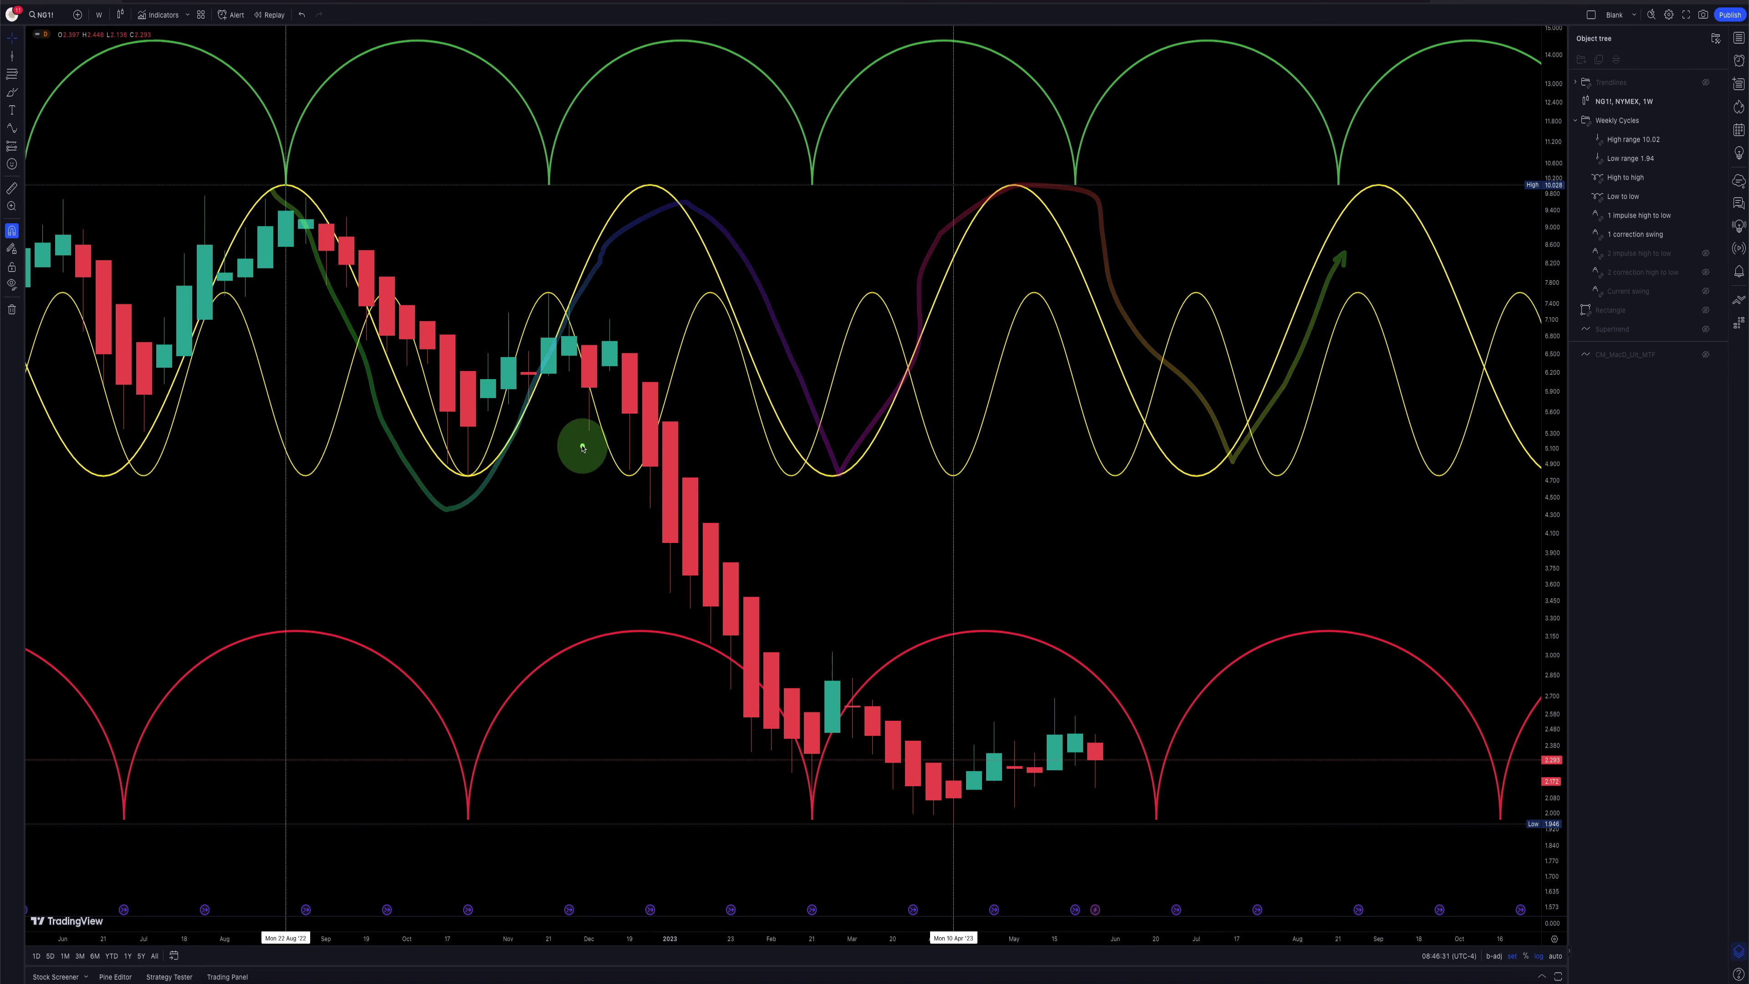
{"action": "left_click_drag", "start_coordinate": [468, 466], "coordinate": [515, 419]}
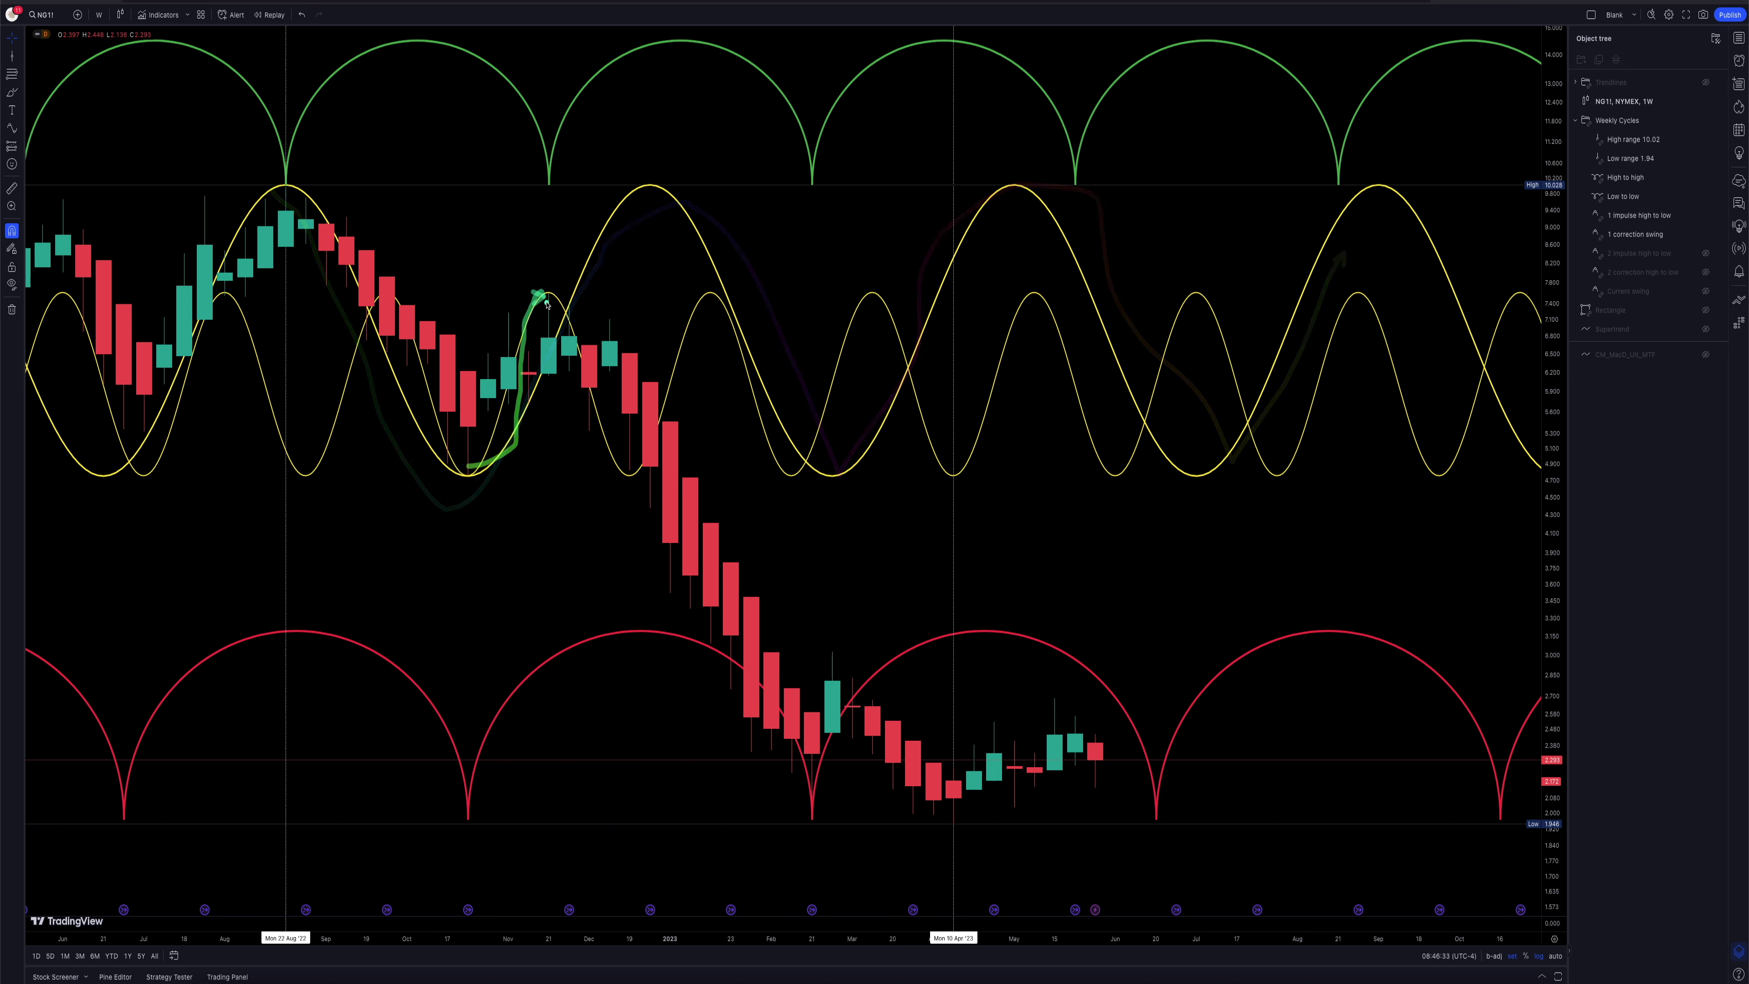
{"action": "left_click_drag", "start_coordinate": [499, 227], "coordinate": [576, 252]}
{"action": "mouse_move", "coordinate": [561, 318]}
{"action": "left_mouse_down"}
{"action": "mouse_move", "coordinate": [532, 313]}
{"action": "mouse_move", "coordinate": [561, 337]}
{"action": "left_mouse_up"}
{"action": "left_click_drag", "start_coordinate": [286, 203], "coordinate": [444, 441]}
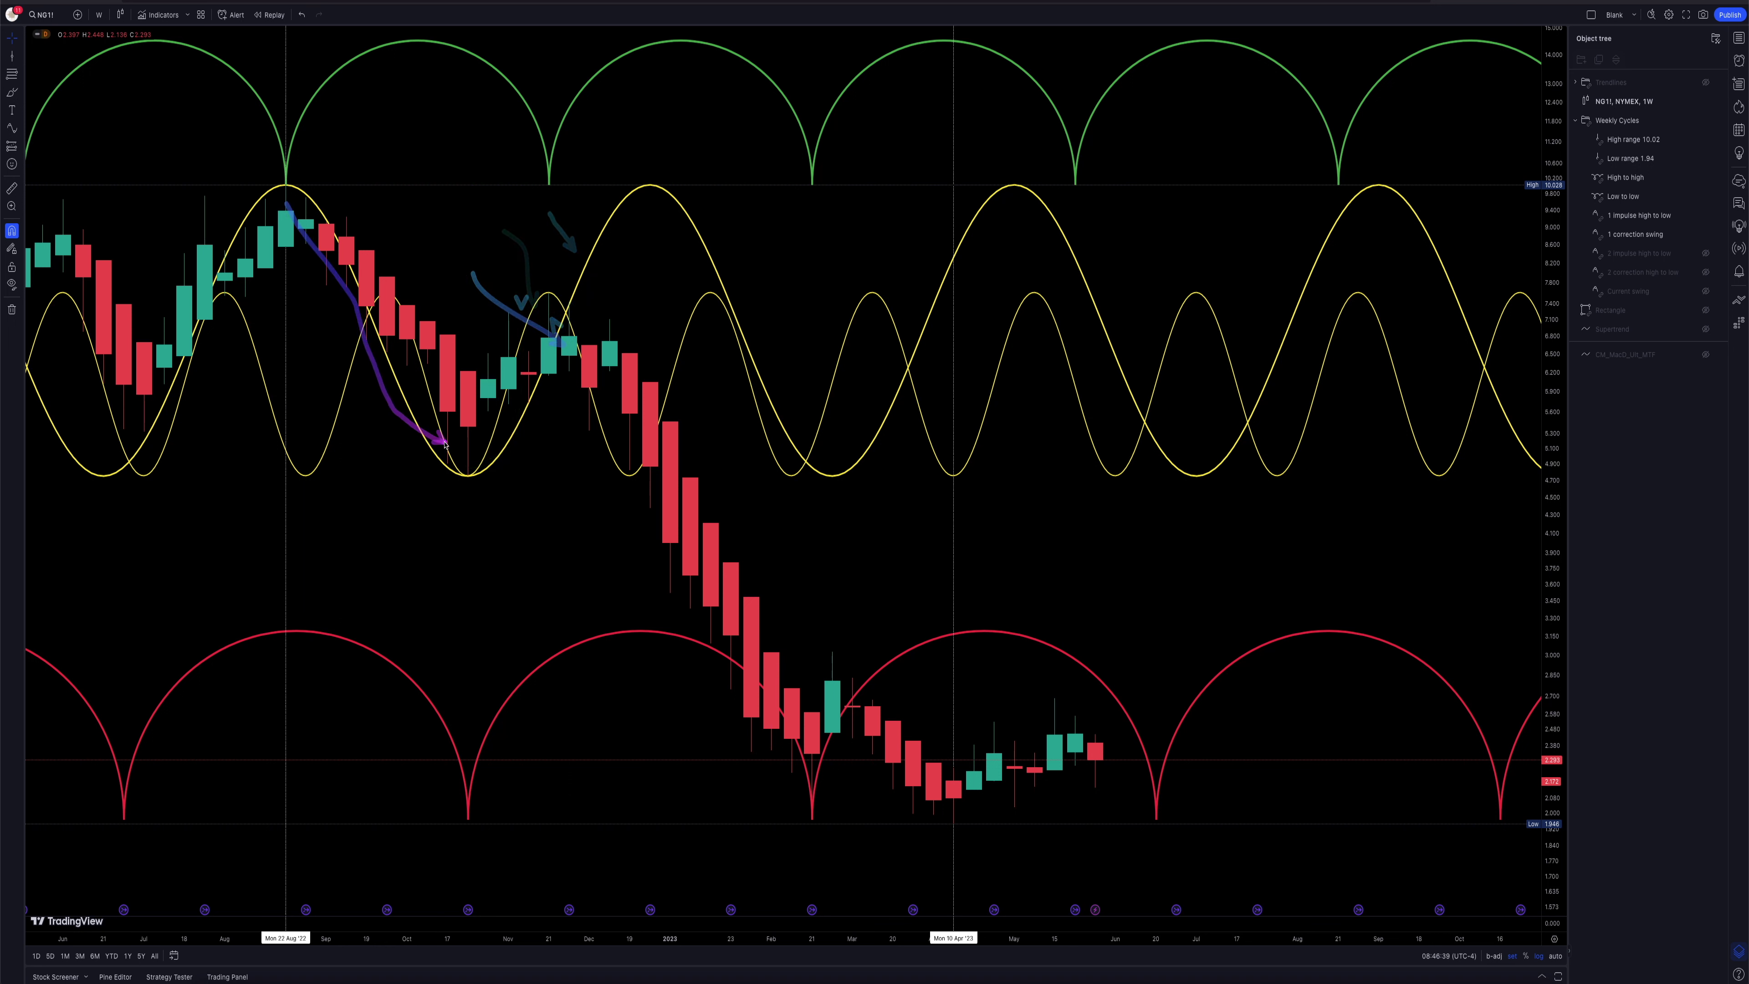
{"action": "mouse_move", "coordinate": [288, 213]}
{"action": "left_mouse_down"}
{"action": "mouse_move", "coordinate": [284, 192]}
{"action": "mouse_move", "coordinate": [443, 438]}
{"action": "mouse_move", "coordinate": [567, 222]}
{"action": "mouse_move", "coordinate": [624, 344]}
{"action": "mouse_move", "coordinate": [671, 382]}
{"action": "left_mouse_up"}
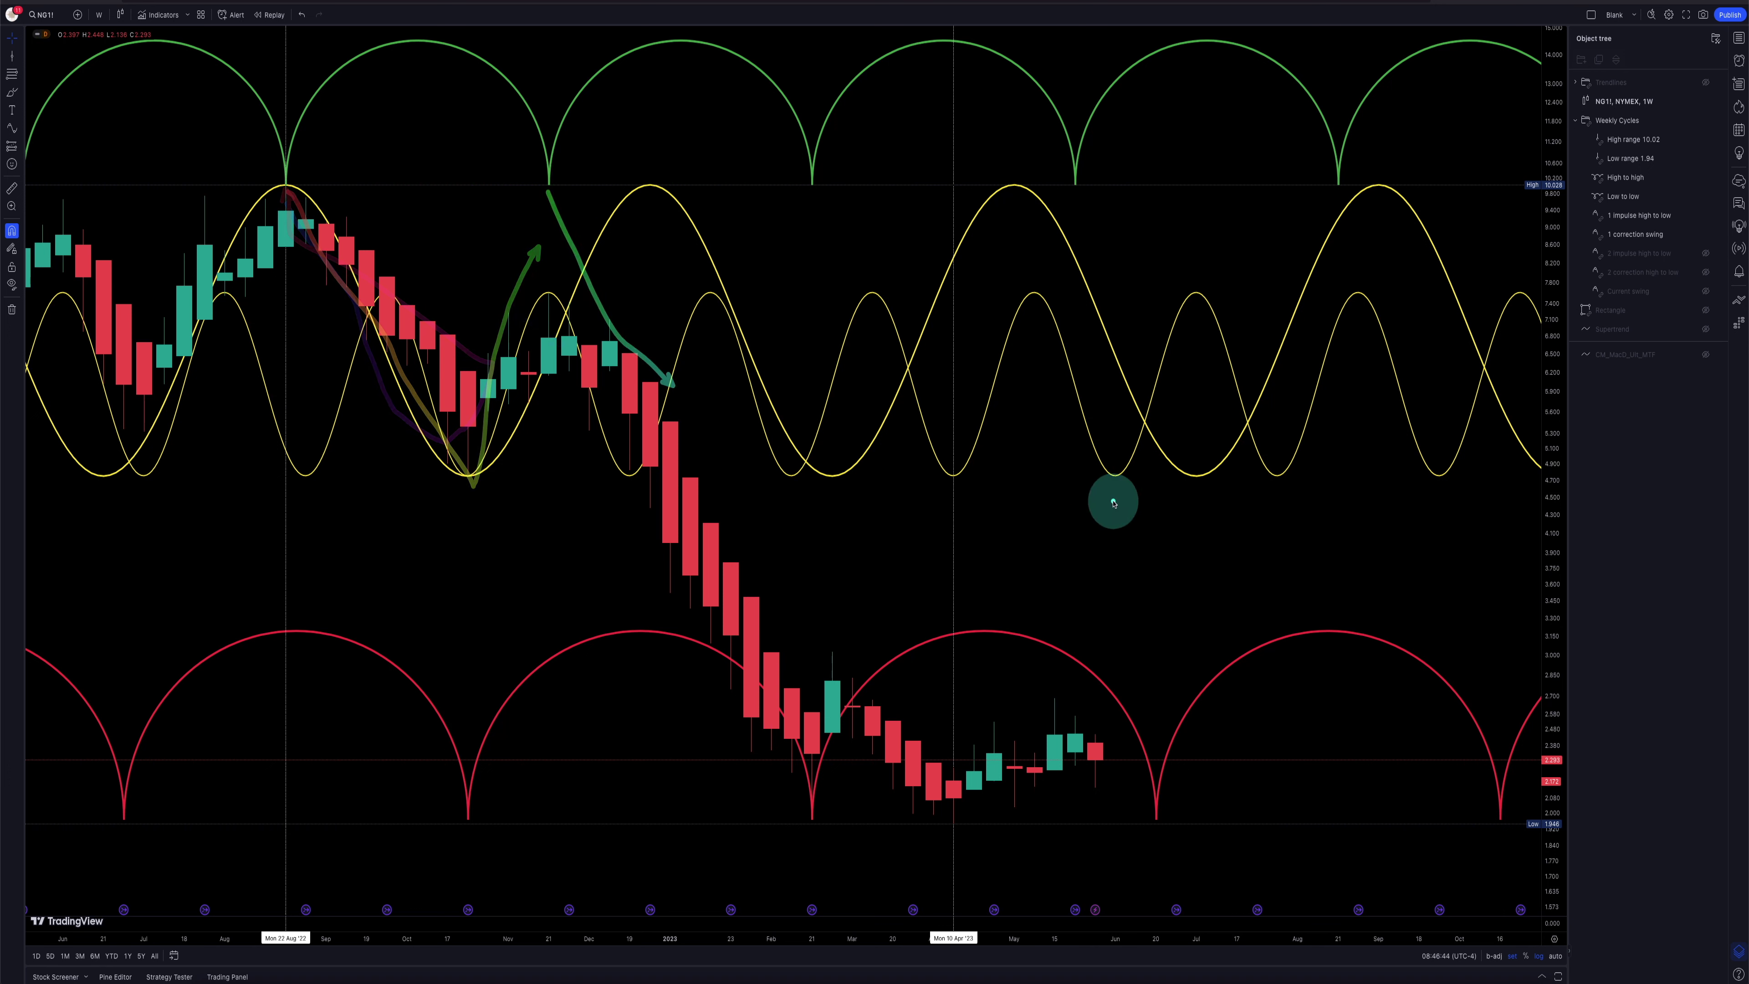
Step: Show the 2 impulse high to low sine line and trace it from the 21 Nov '22 peak to the 21 Feb '23 low
{"action": "left_click", "coordinate": [1707, 257]}
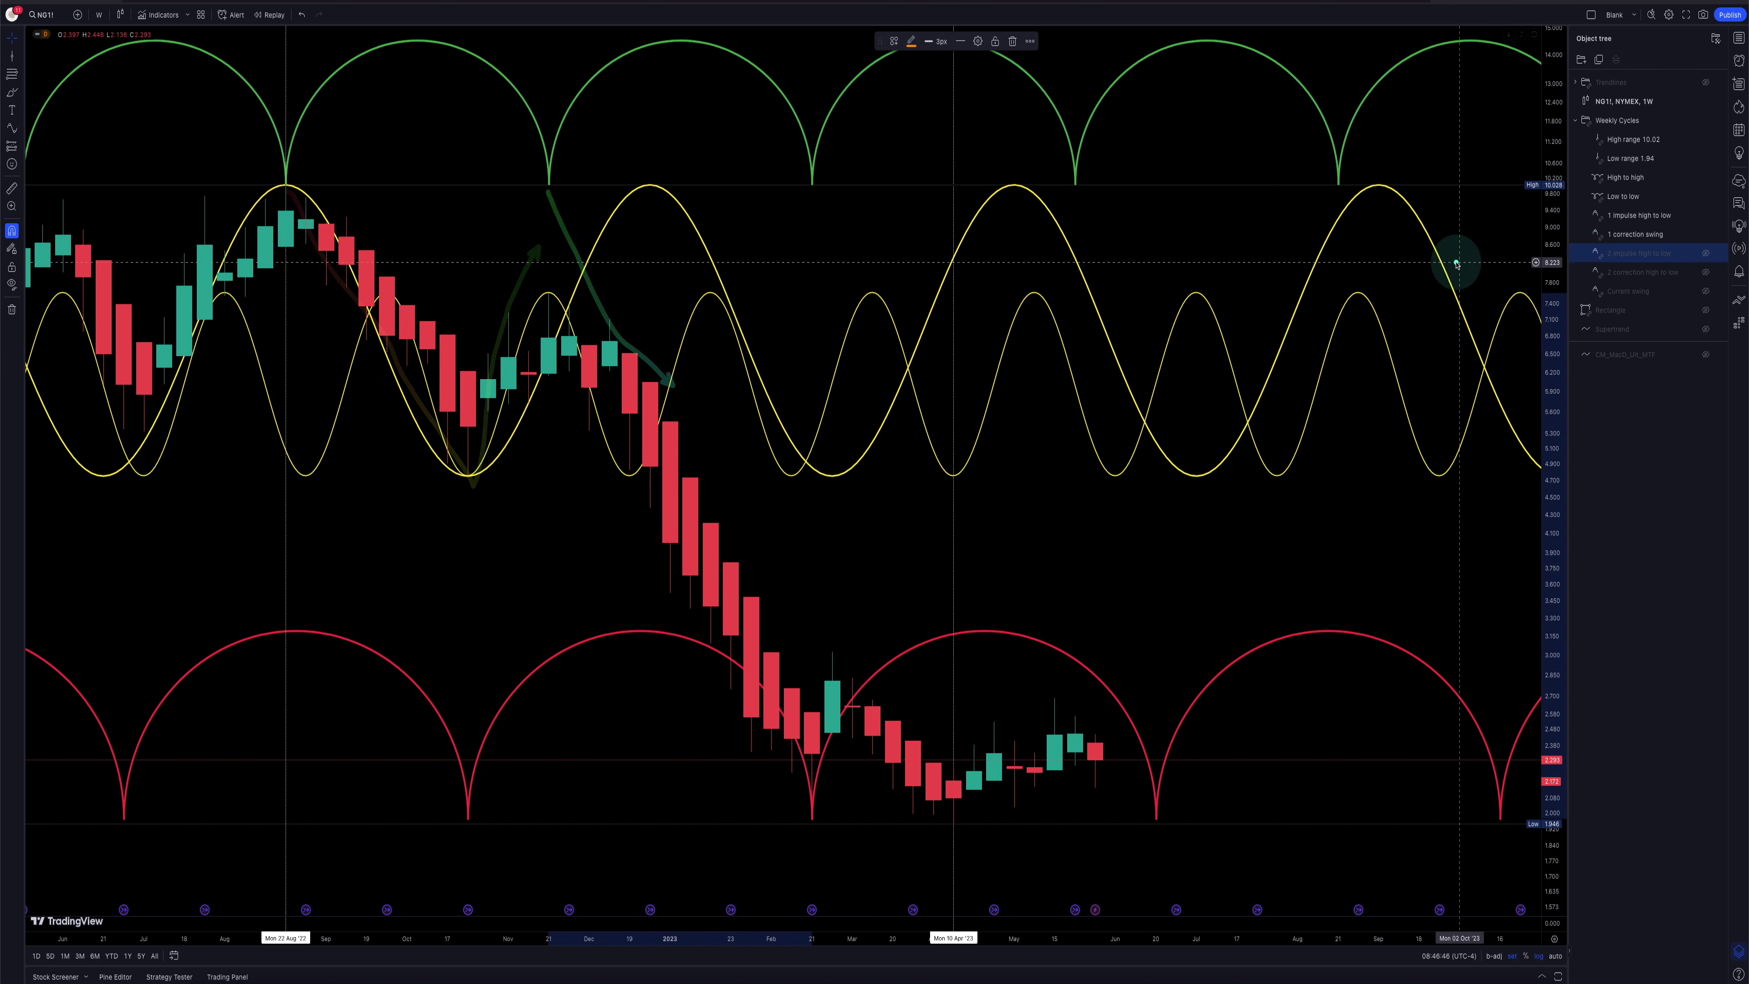
{"action": "left_click", "coordinate": [1706, 253]}
{"action": "left_click_drag", "start_coordinate": [531, 282], "coordinate": [547, 290]}
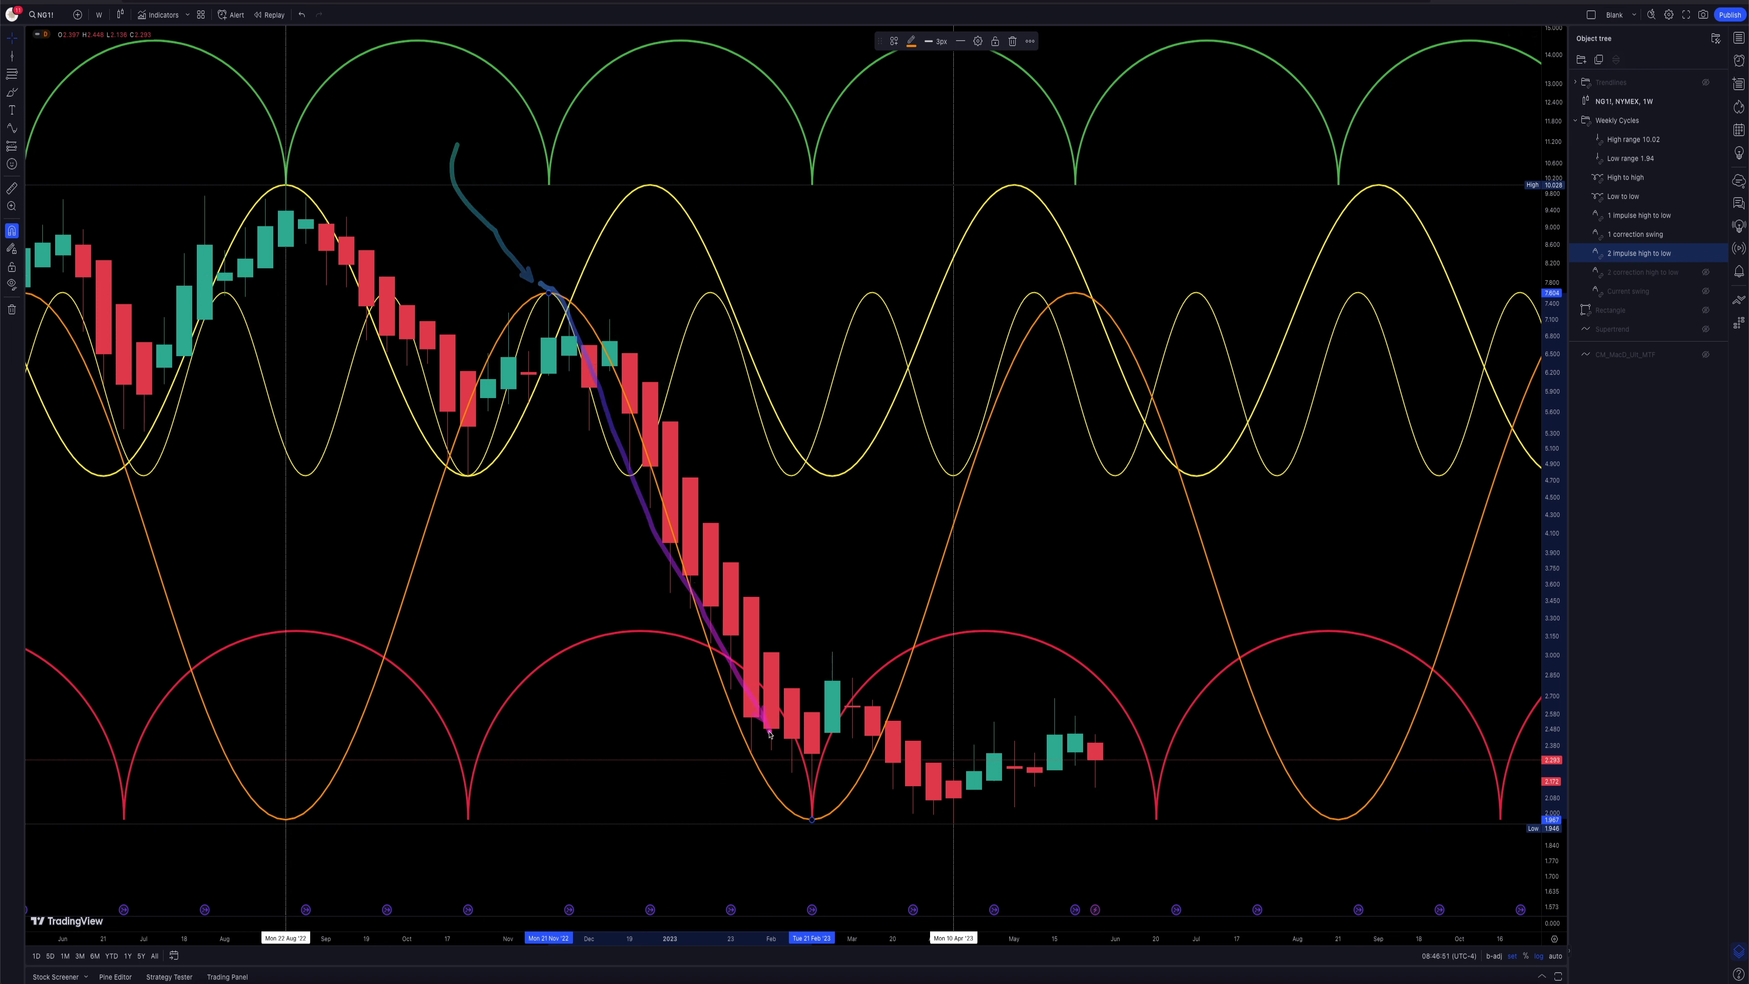
{"action": "left_click_drag", "start_coordinate": [540, 286], "coordinate": [674, 516]}
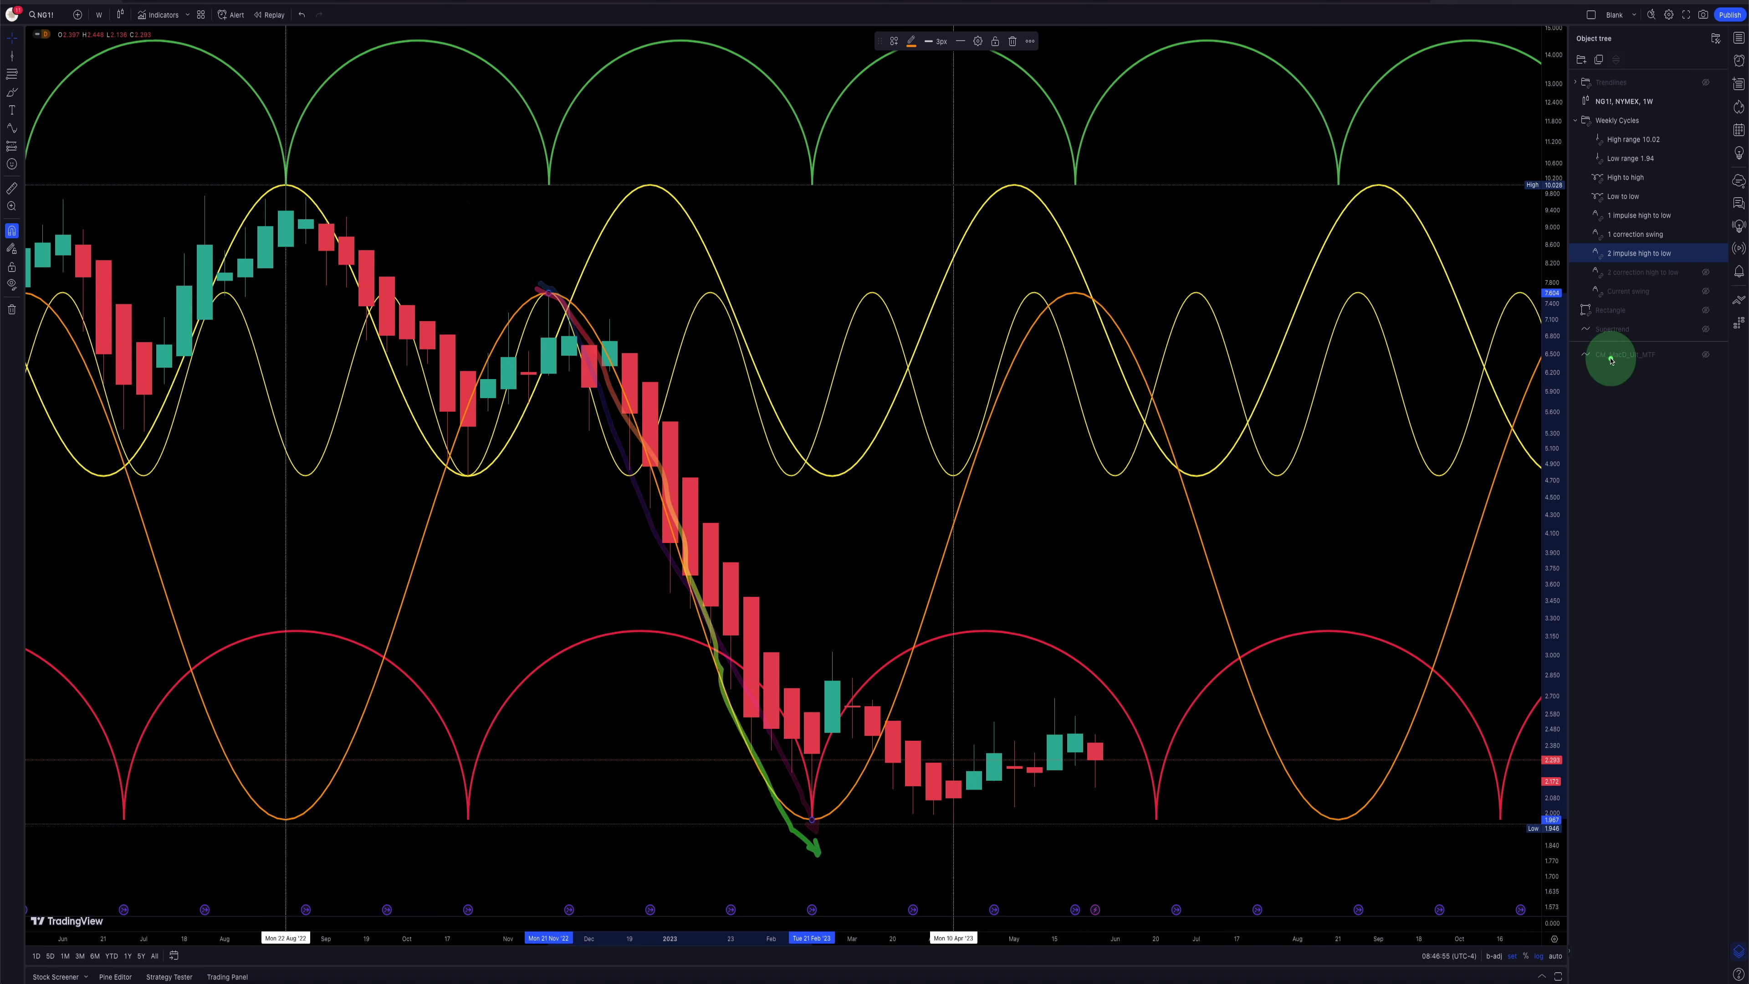
Step: Show the 2 correction high to low sine line and trace the February 2023 rebound to the March peak and decline to the April low
{"action": "left_click", "coordinate": [1706, 271]}
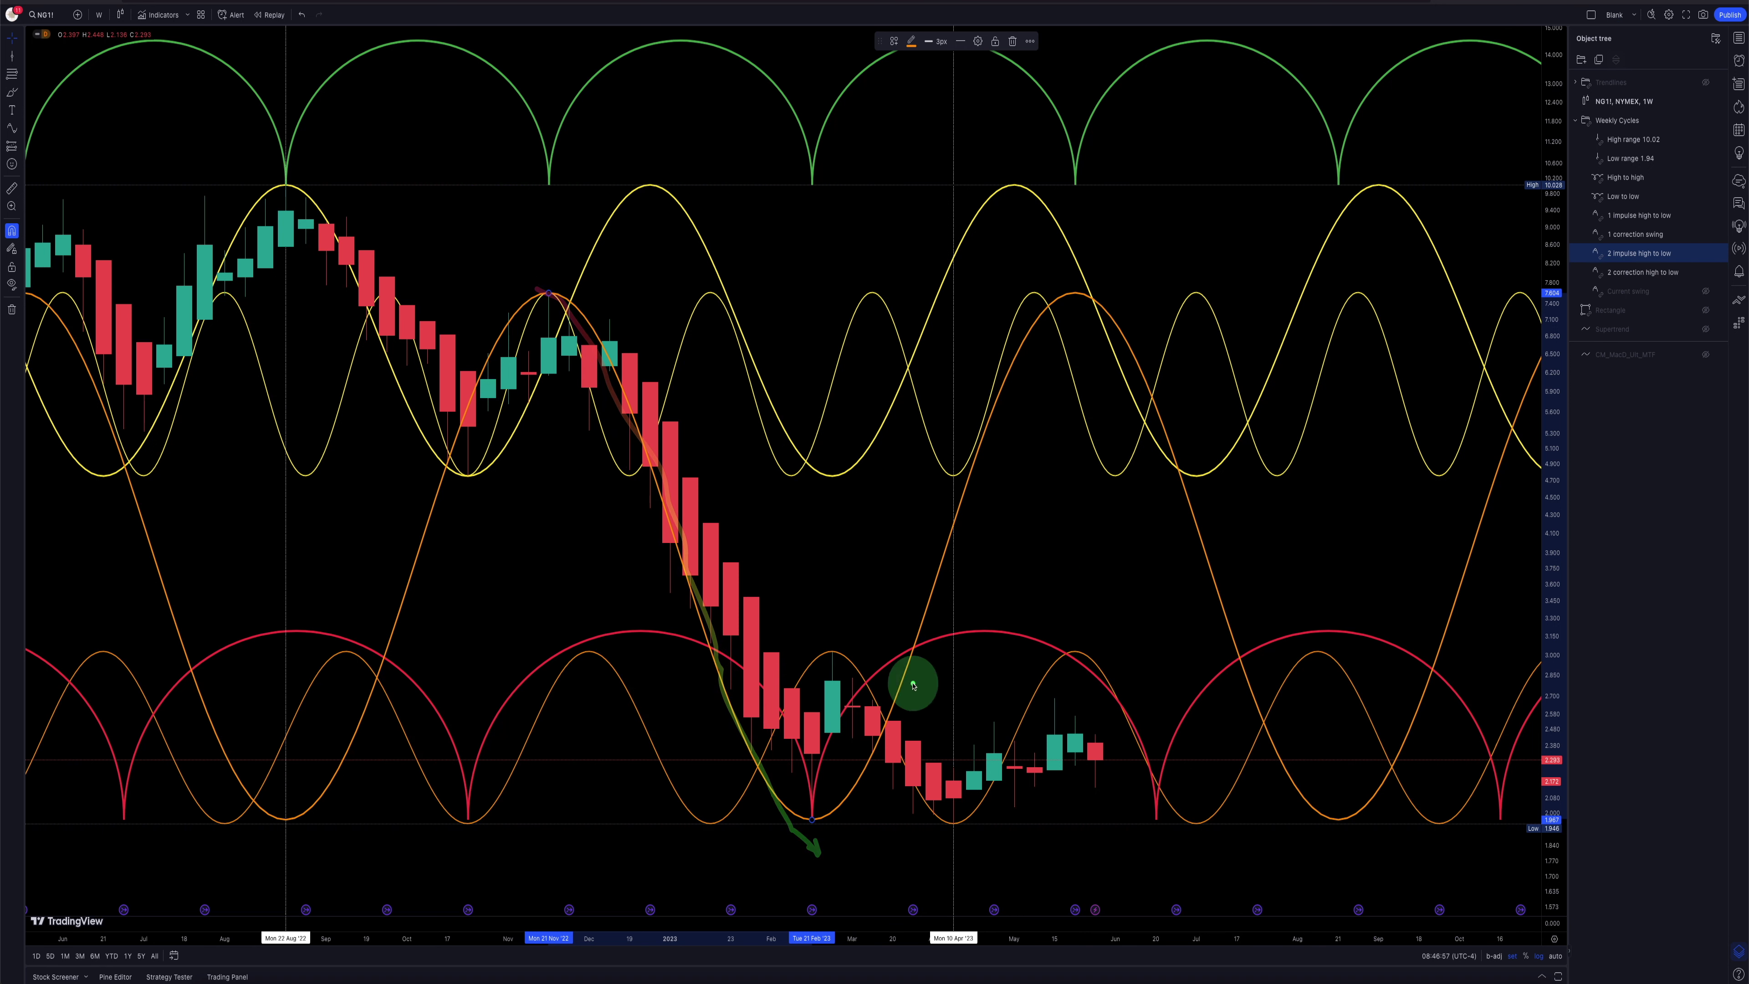
{"action": "left_click_drag", "start_coordinate": [814, 808], "coordinate": [824, 687]}
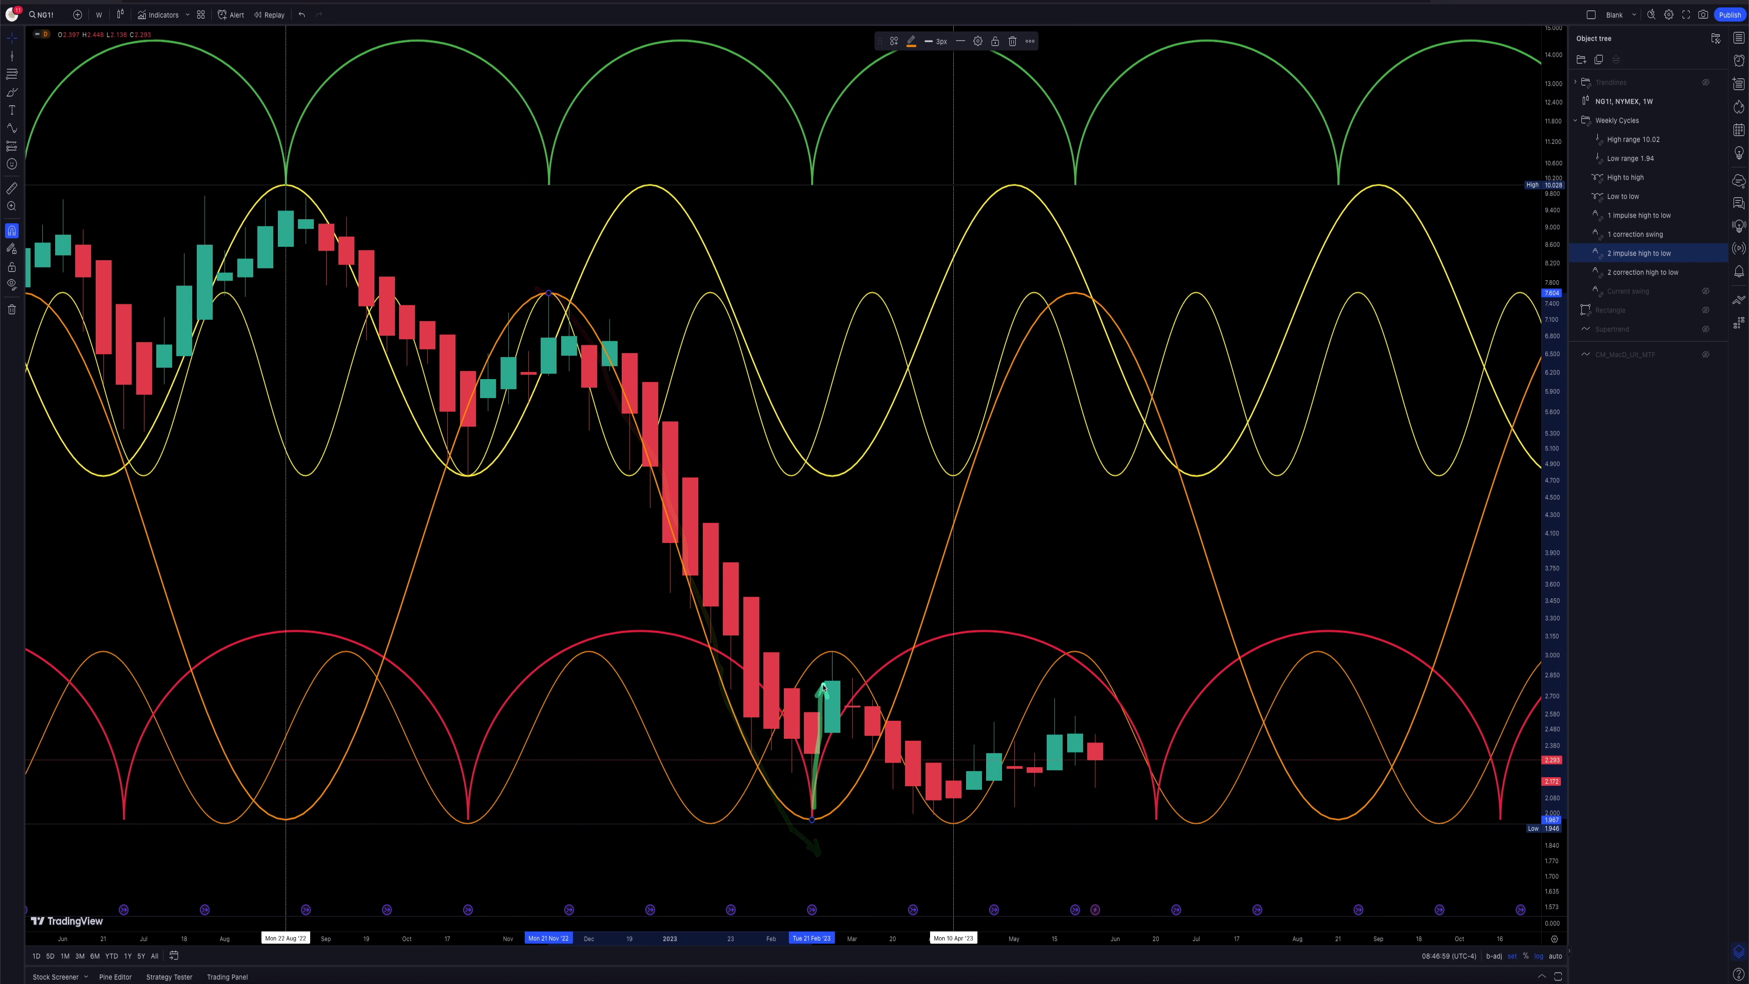
{"action": "left_click_drag", "start_coordinate": [803, 552], "coordinate": [820, 618]}
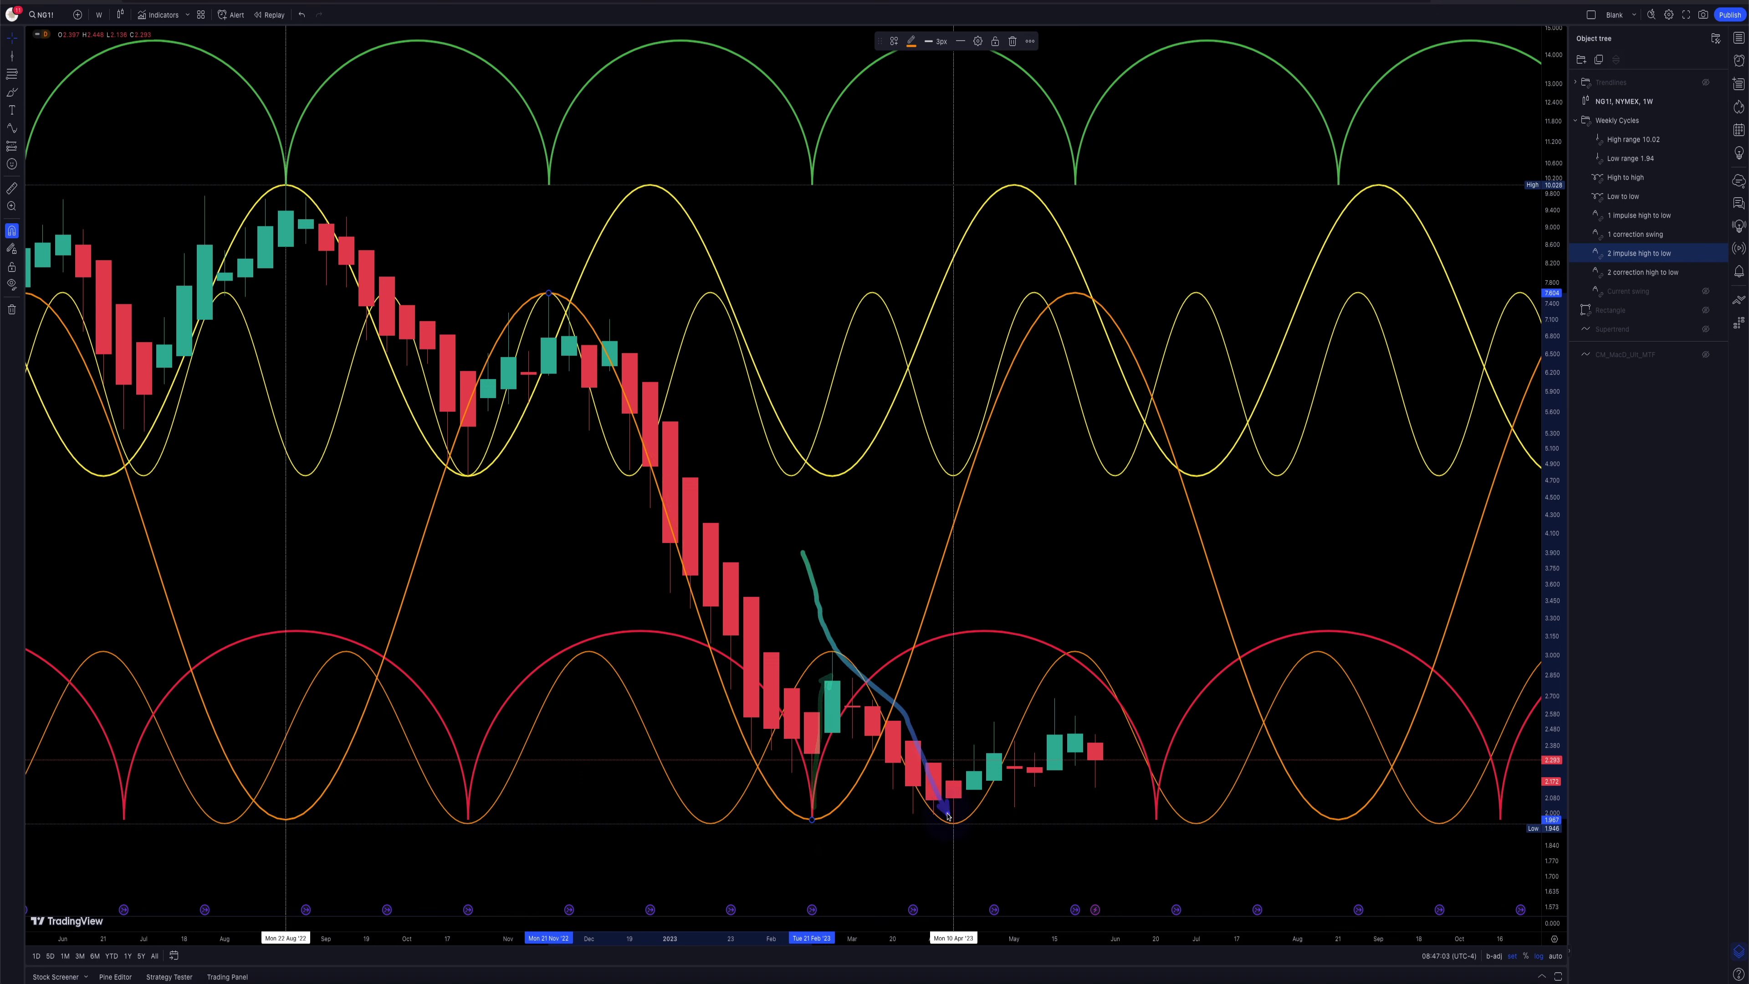
{"action": "left_click_drag", "start_coordinate": [842, 532], "coordinate": [916, 636]}
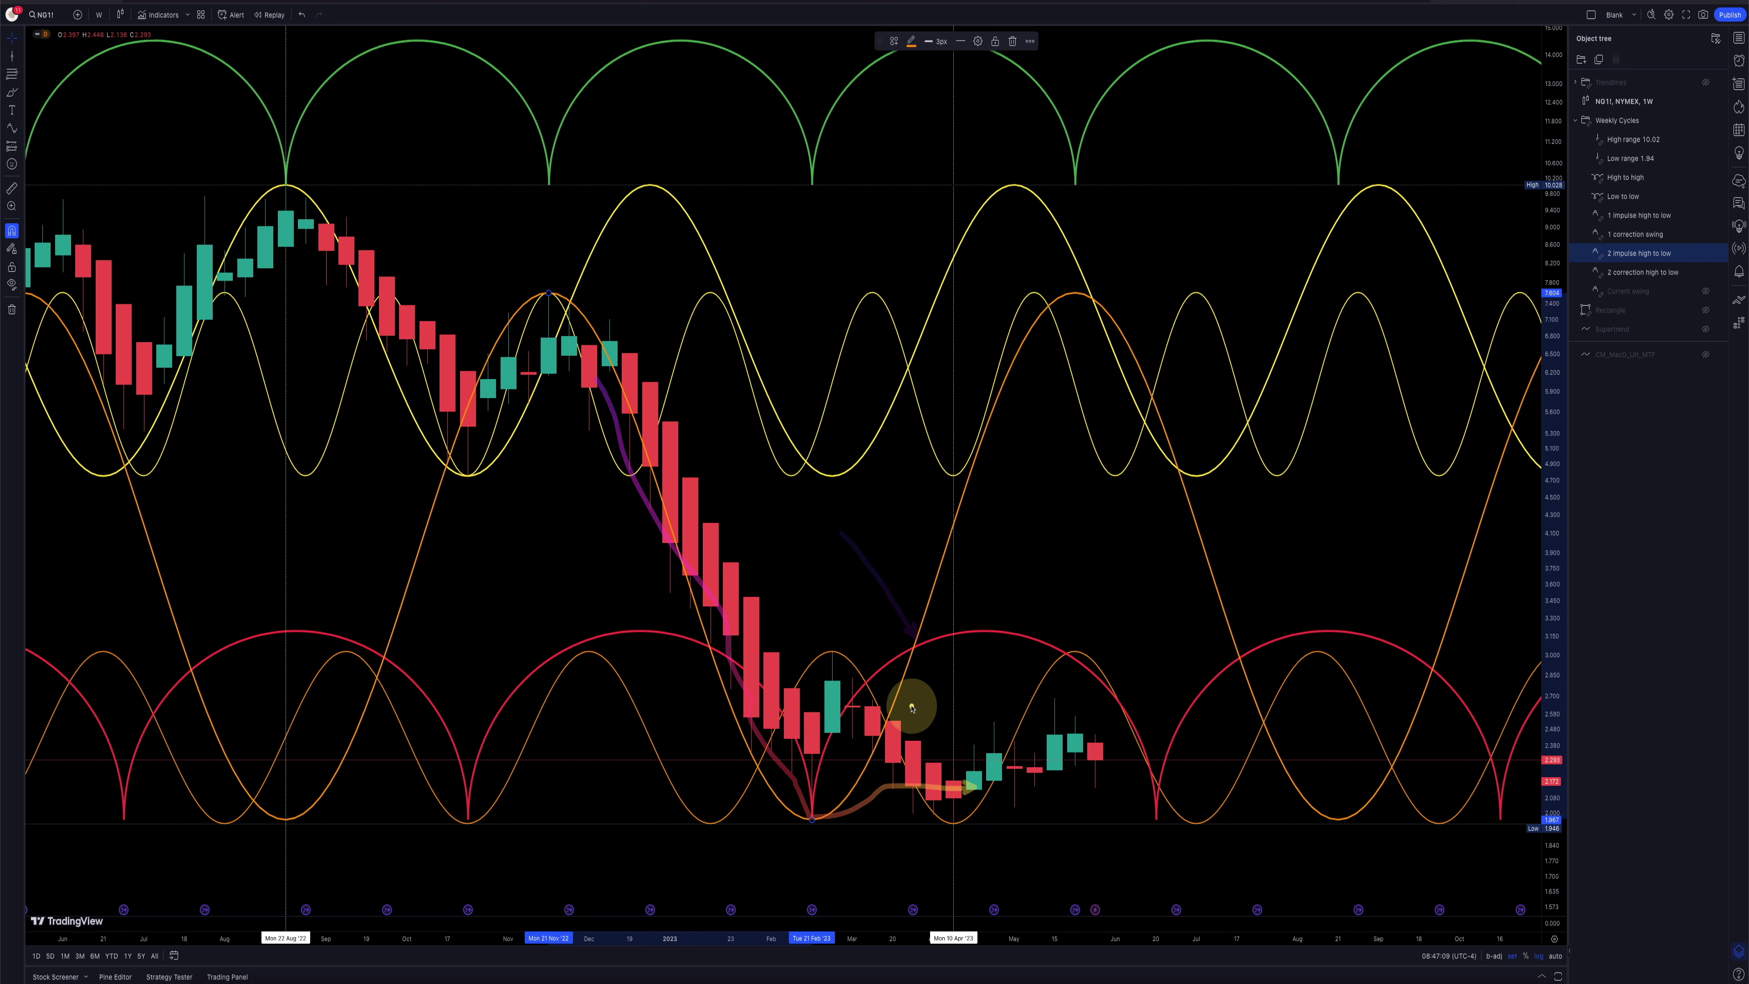
Step: Trace the declines into the 2023 lows and the 2 correction wave from March to August 2023, then briefly hide and re-show that line
{"action": "left_click_drag", "start_coordinate": [178, 107], "coordinate": [331, 178]}
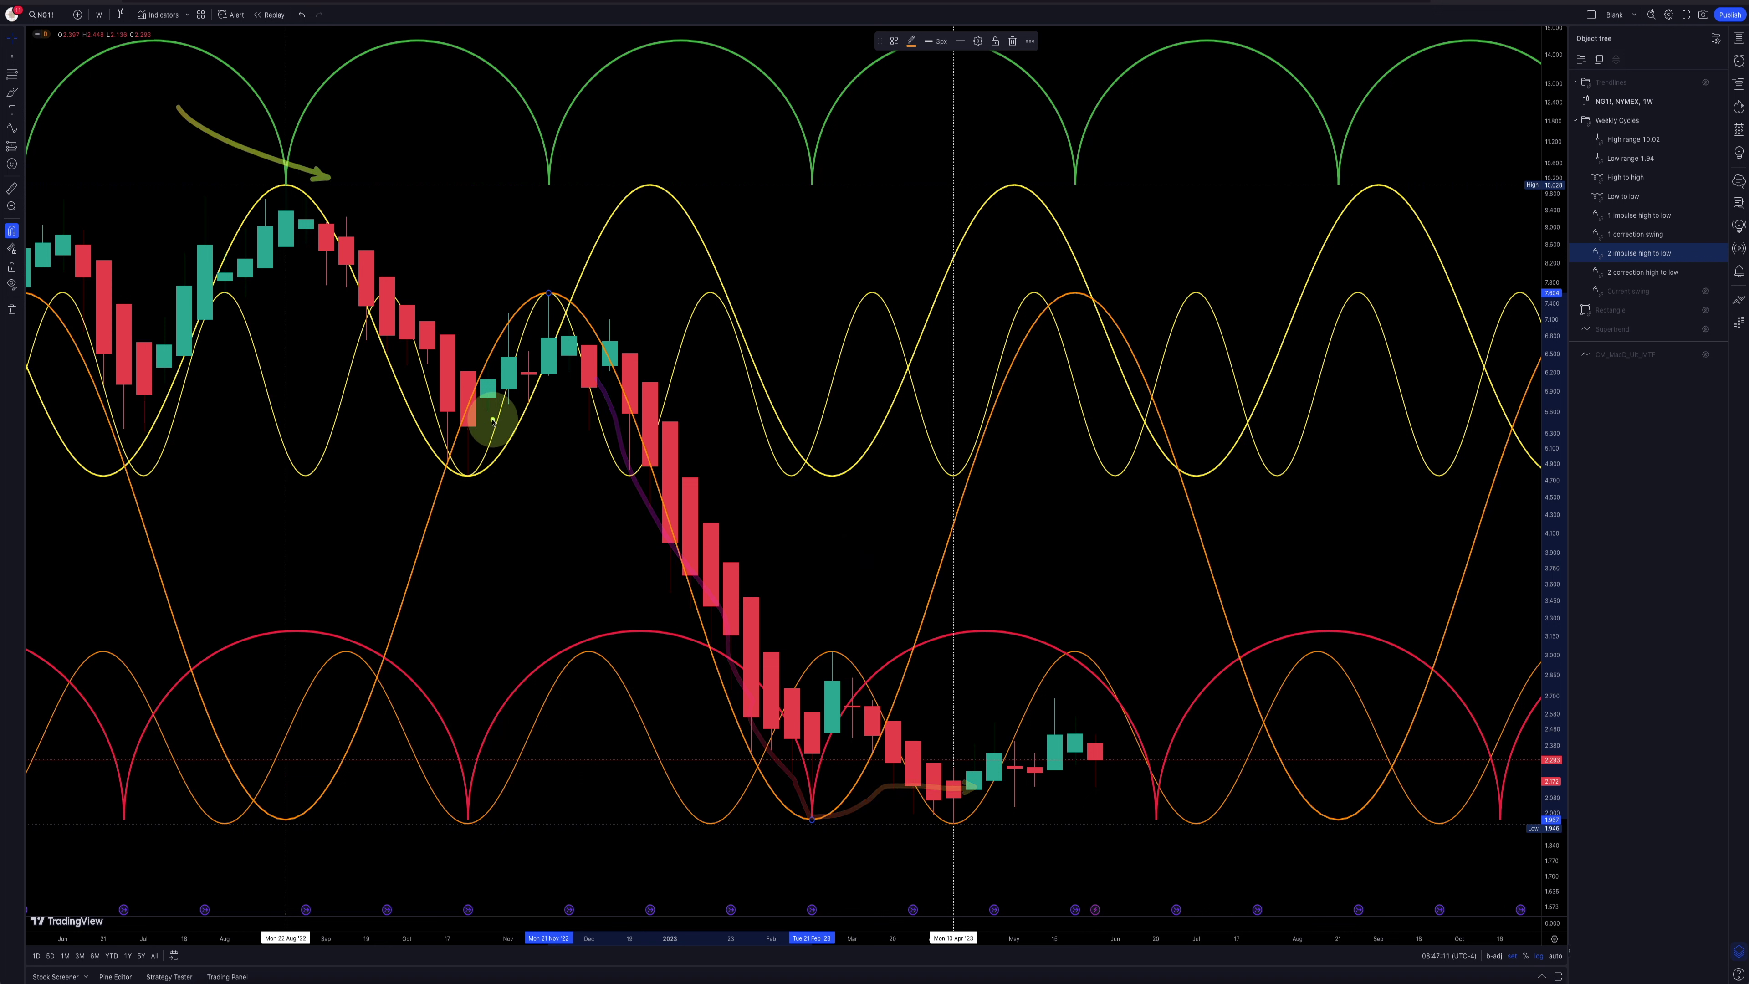
{"action": "mouse_move", "coordinate": [620, 529]}
{"action": "left_mouse_down"}
{"action": "mouse_move", "coordinate": [801, 753]}
{"action": "mouse_move", "coordinate": [930, 786]}
{"action": "left_mouse_up"}
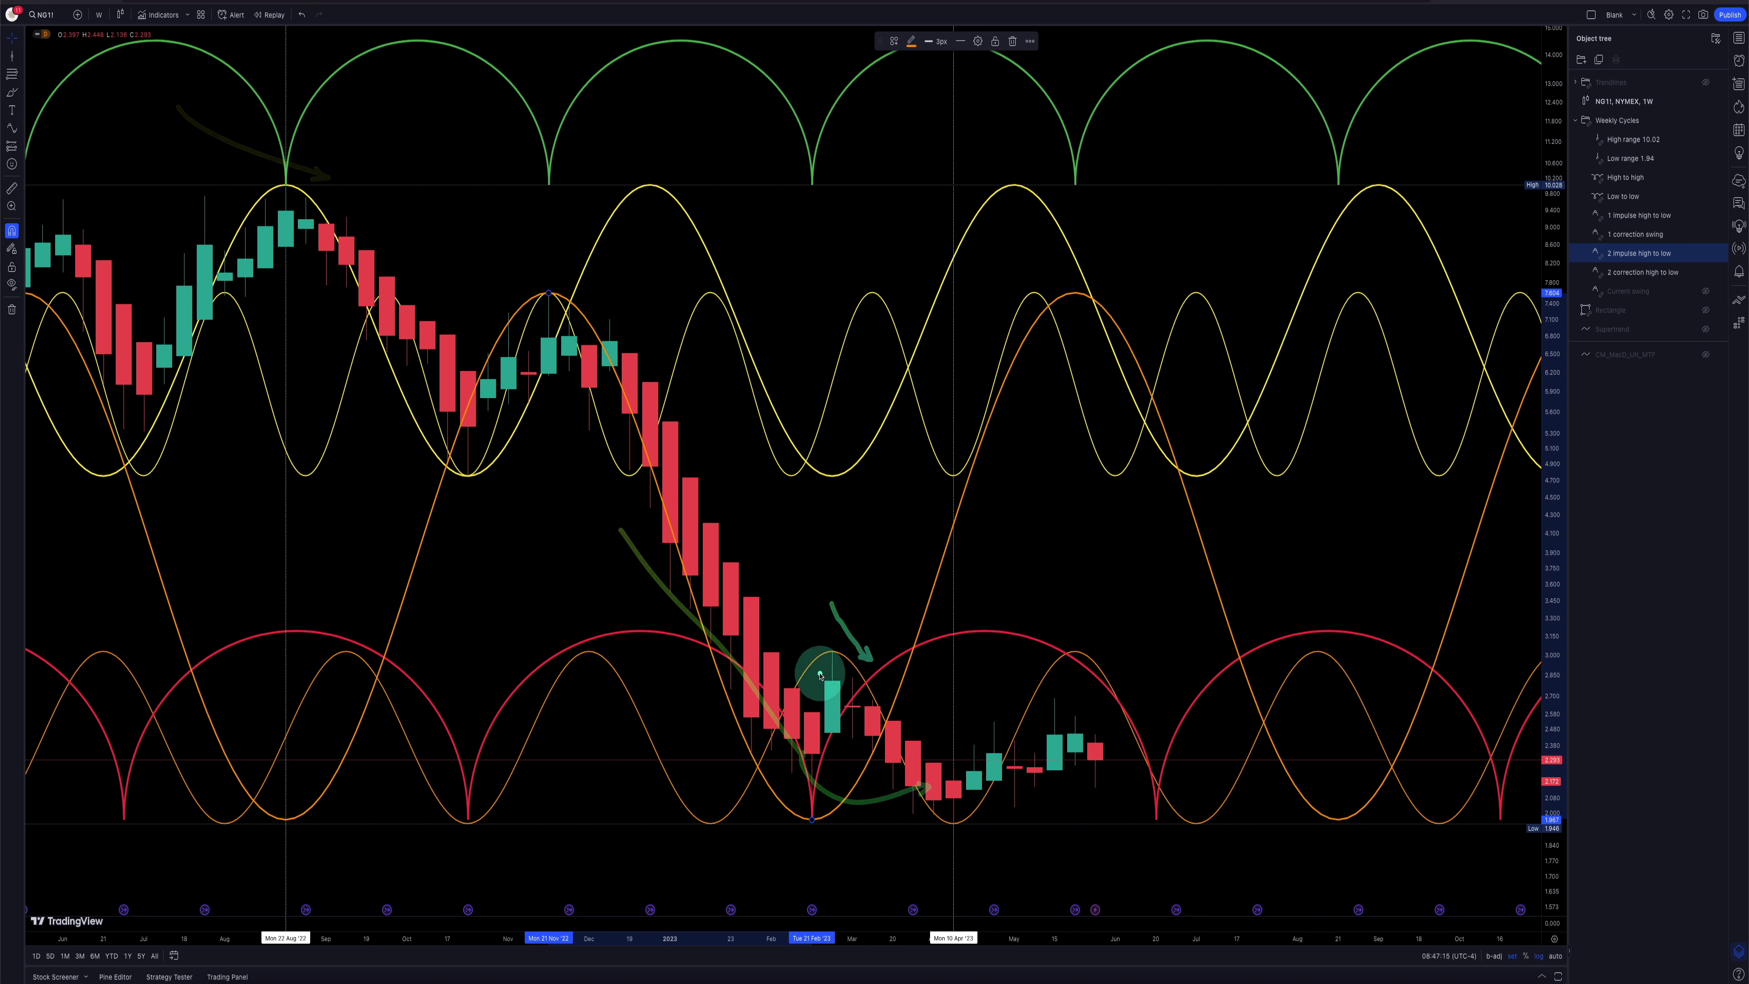
{"action": "left_click_drag", "start_coordinate": [1168, 784], "coordinate": [1335, 633]}
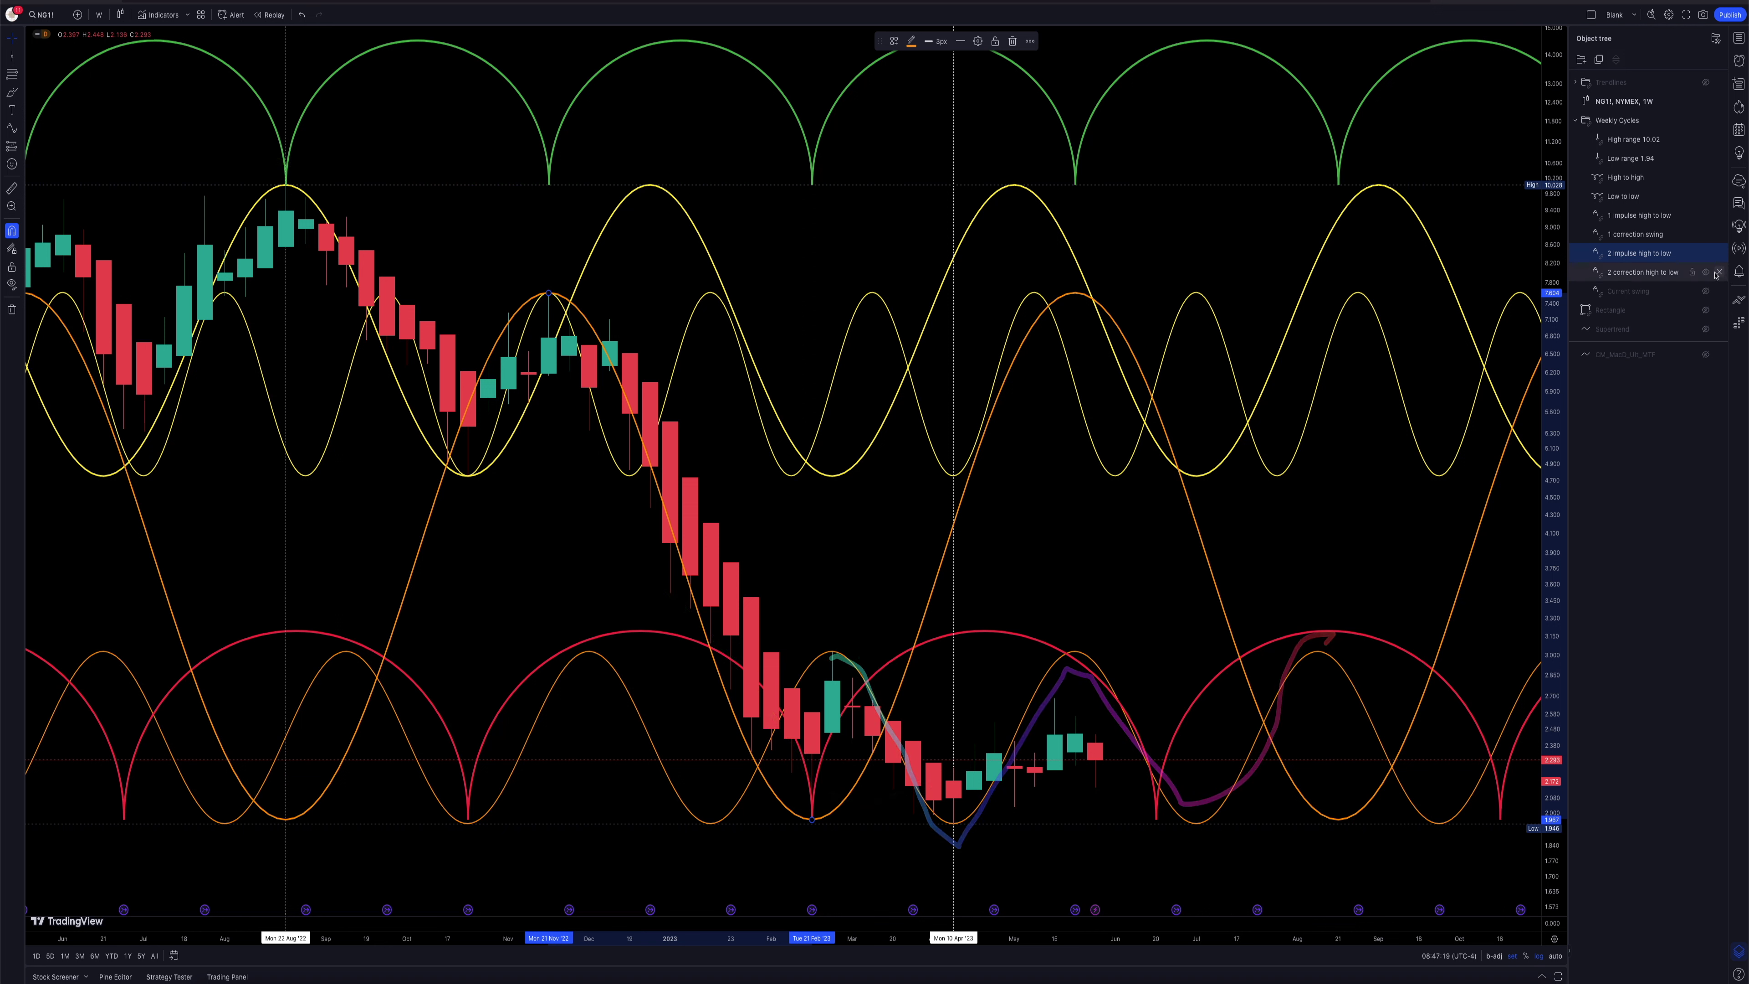
{"action": "left_click", "coordinate": [1704, 272]}
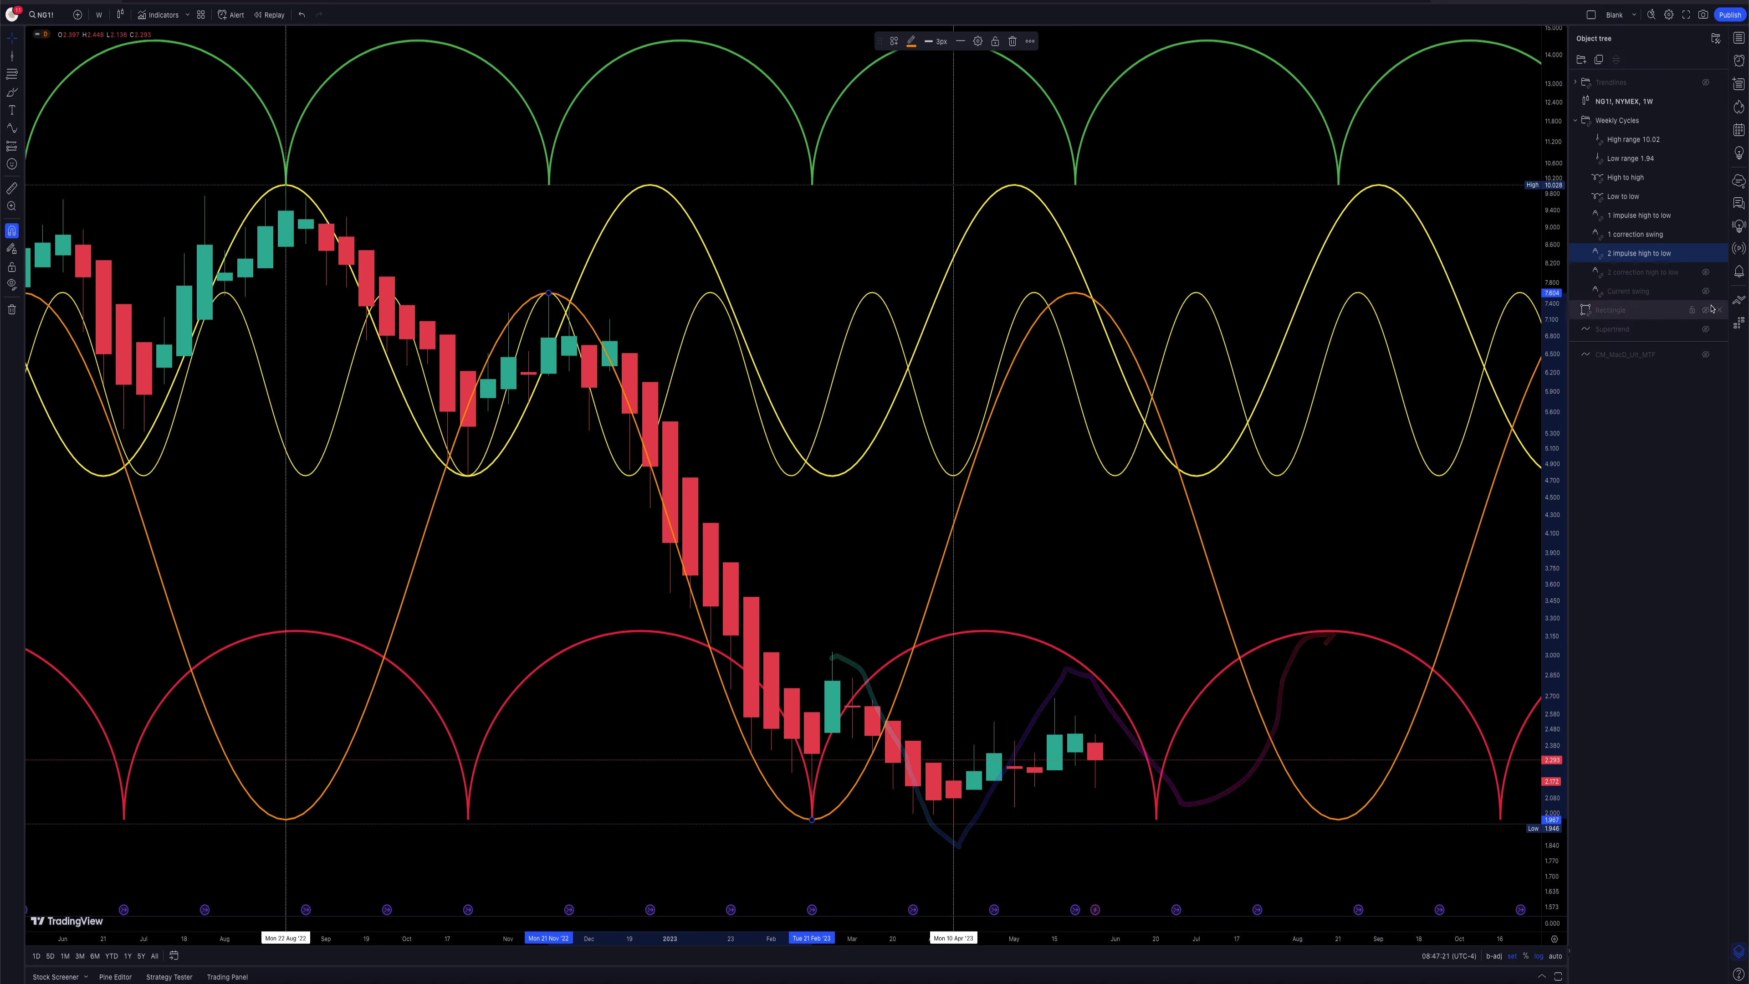
{"action": "left_click", "coordinate": [1705, 273]}
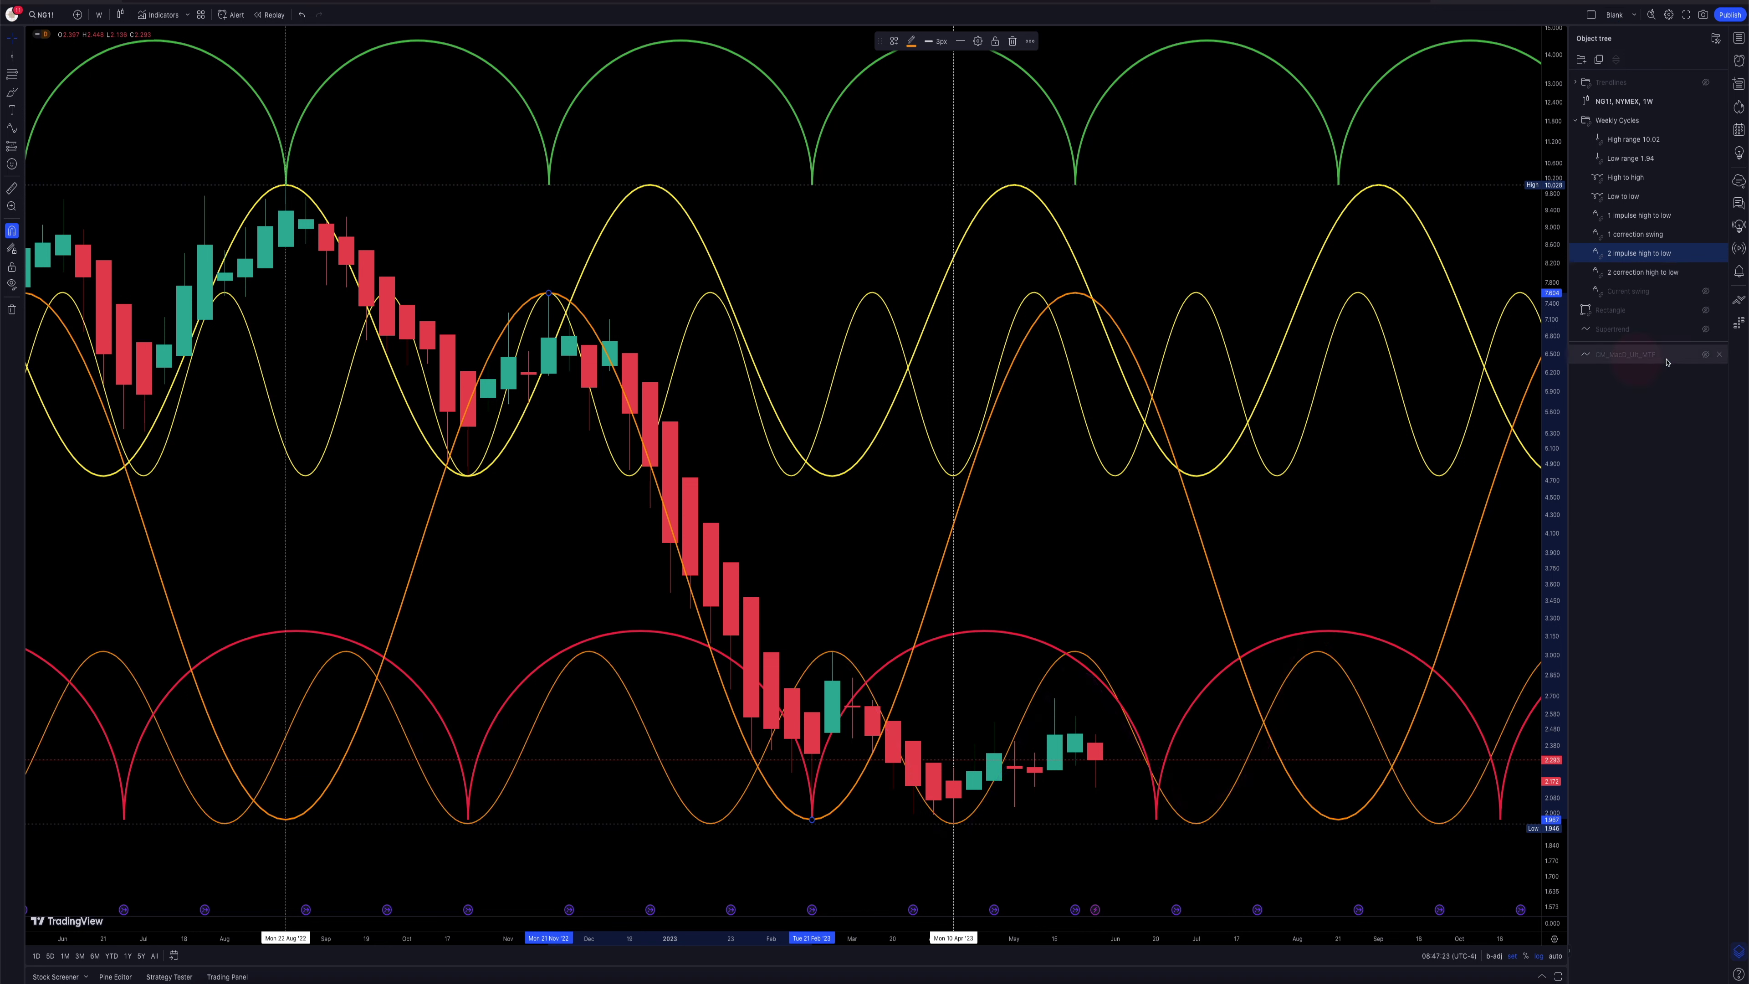
Step: Show the Current swing sine line and trace it from the 10 Apr '23 low up to the May peak and down into June
{"action": "left_click", "coordinate": [1705, 292]}
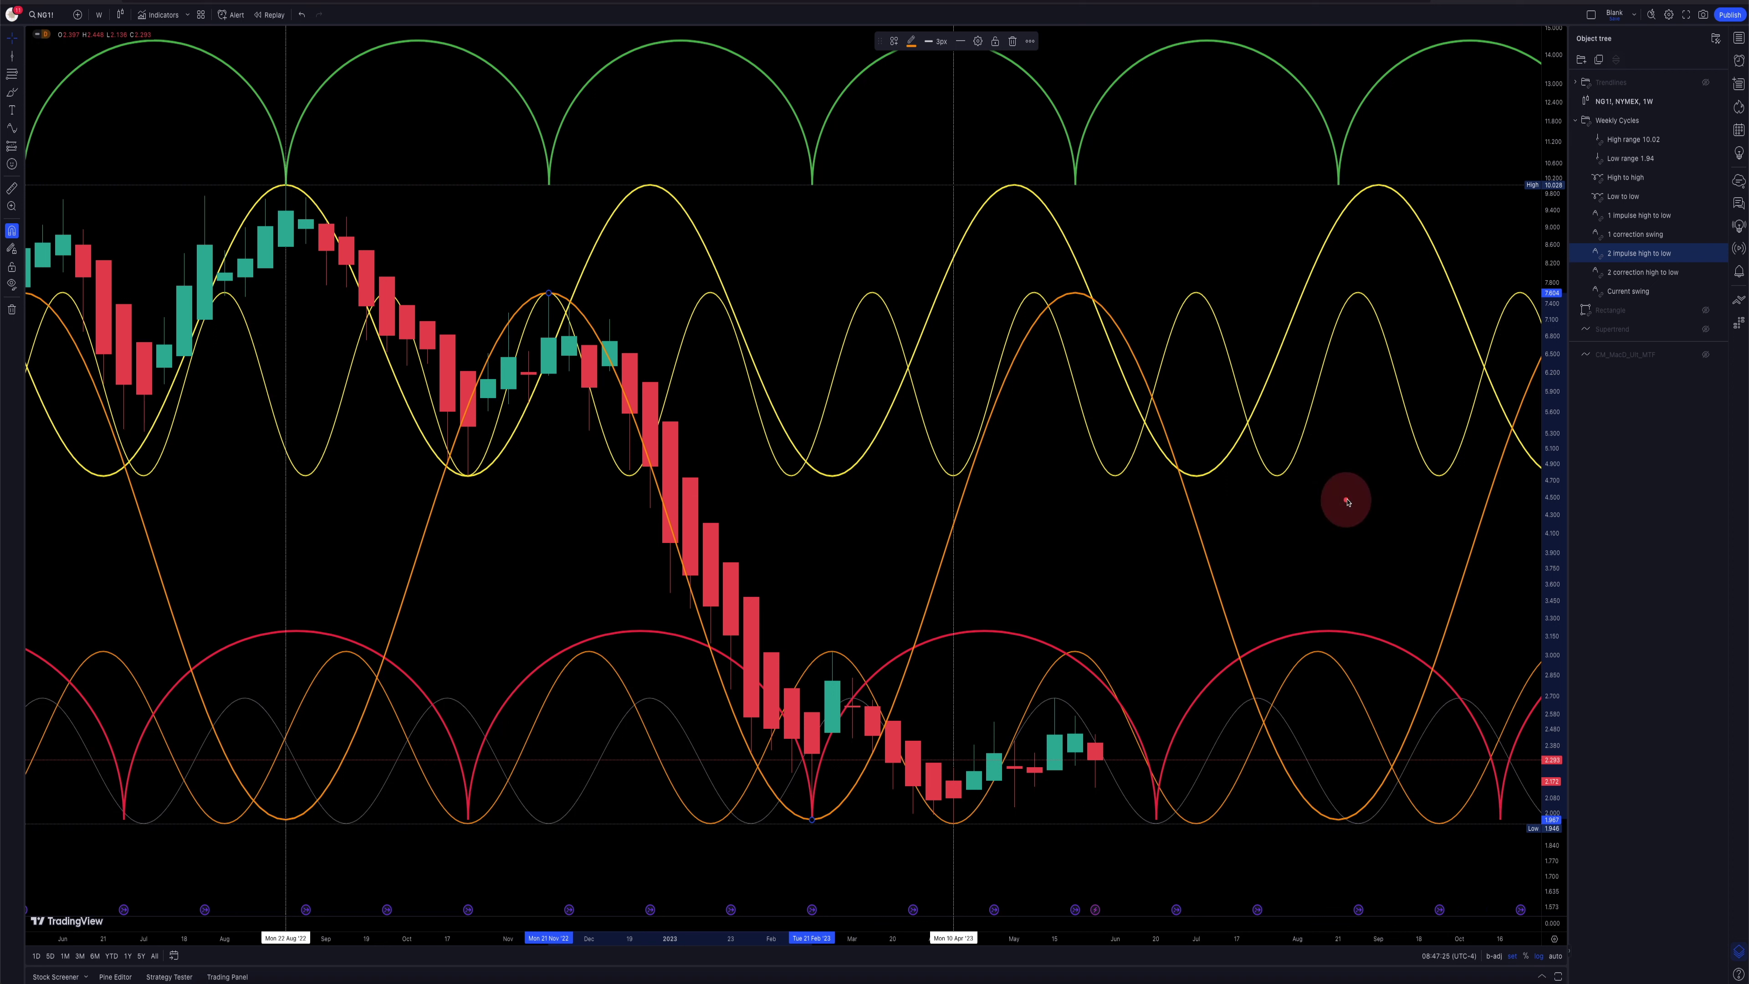
{"action": "left_click", "coordinate": [950, 802]}
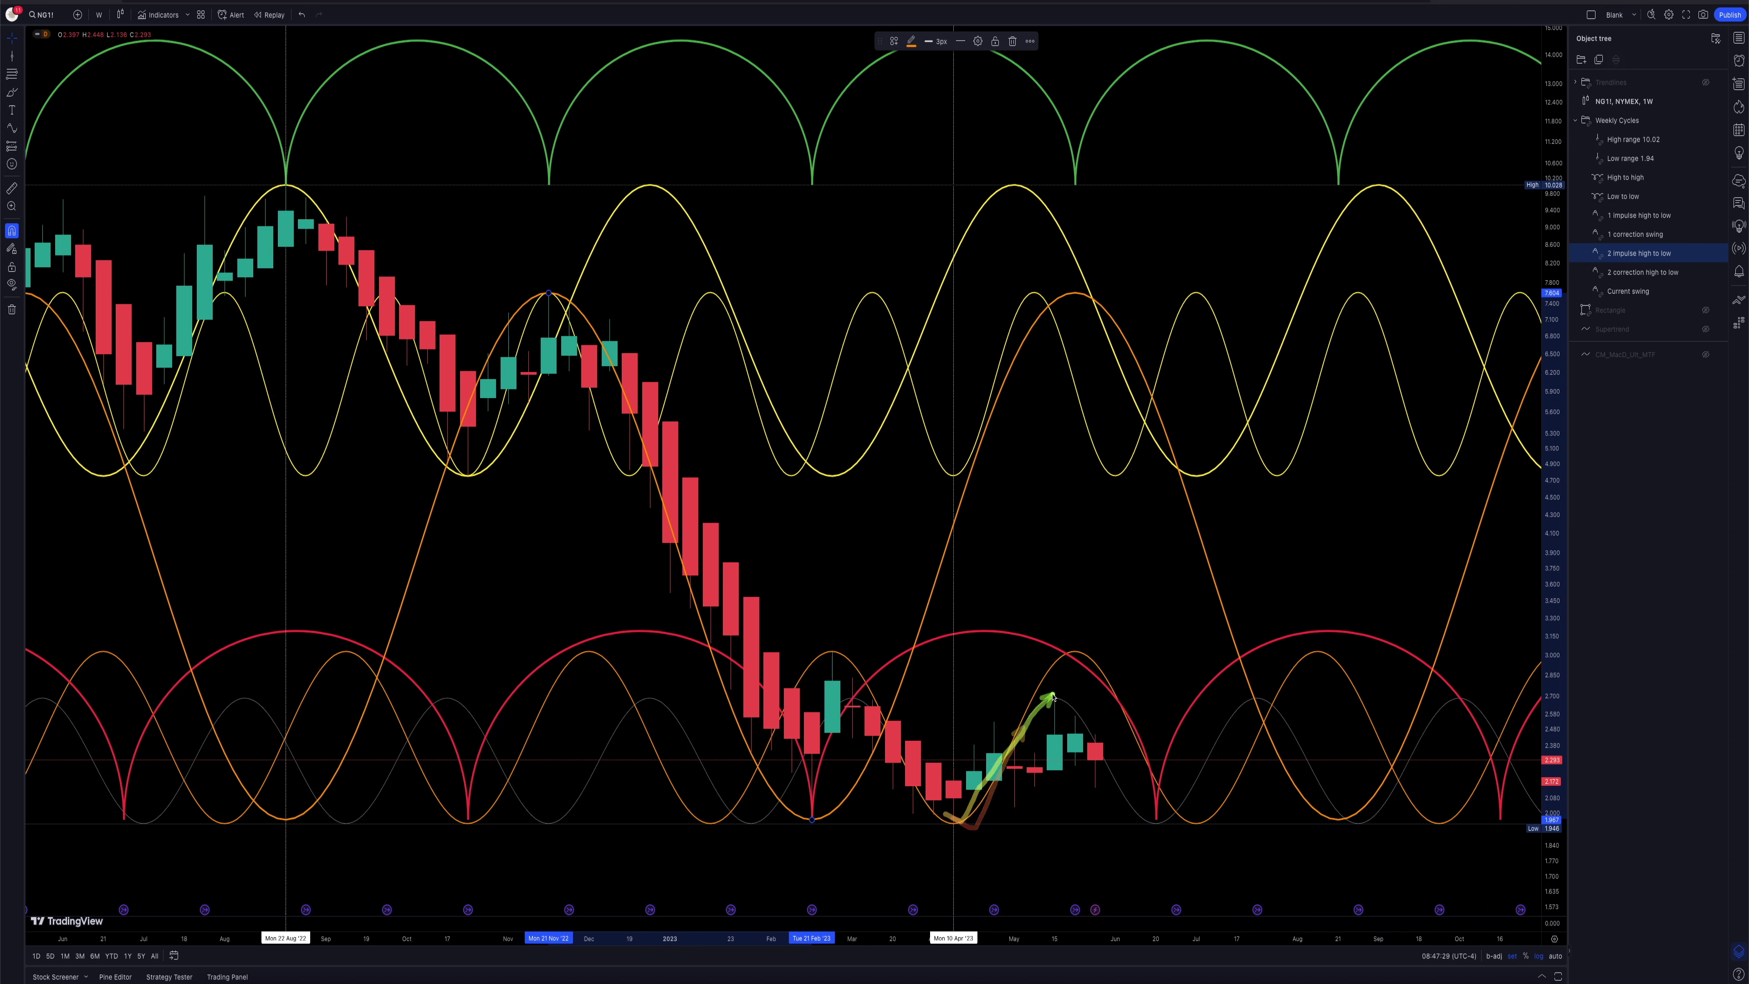
{"action": "left_click", "coordinate": [964, 805]}
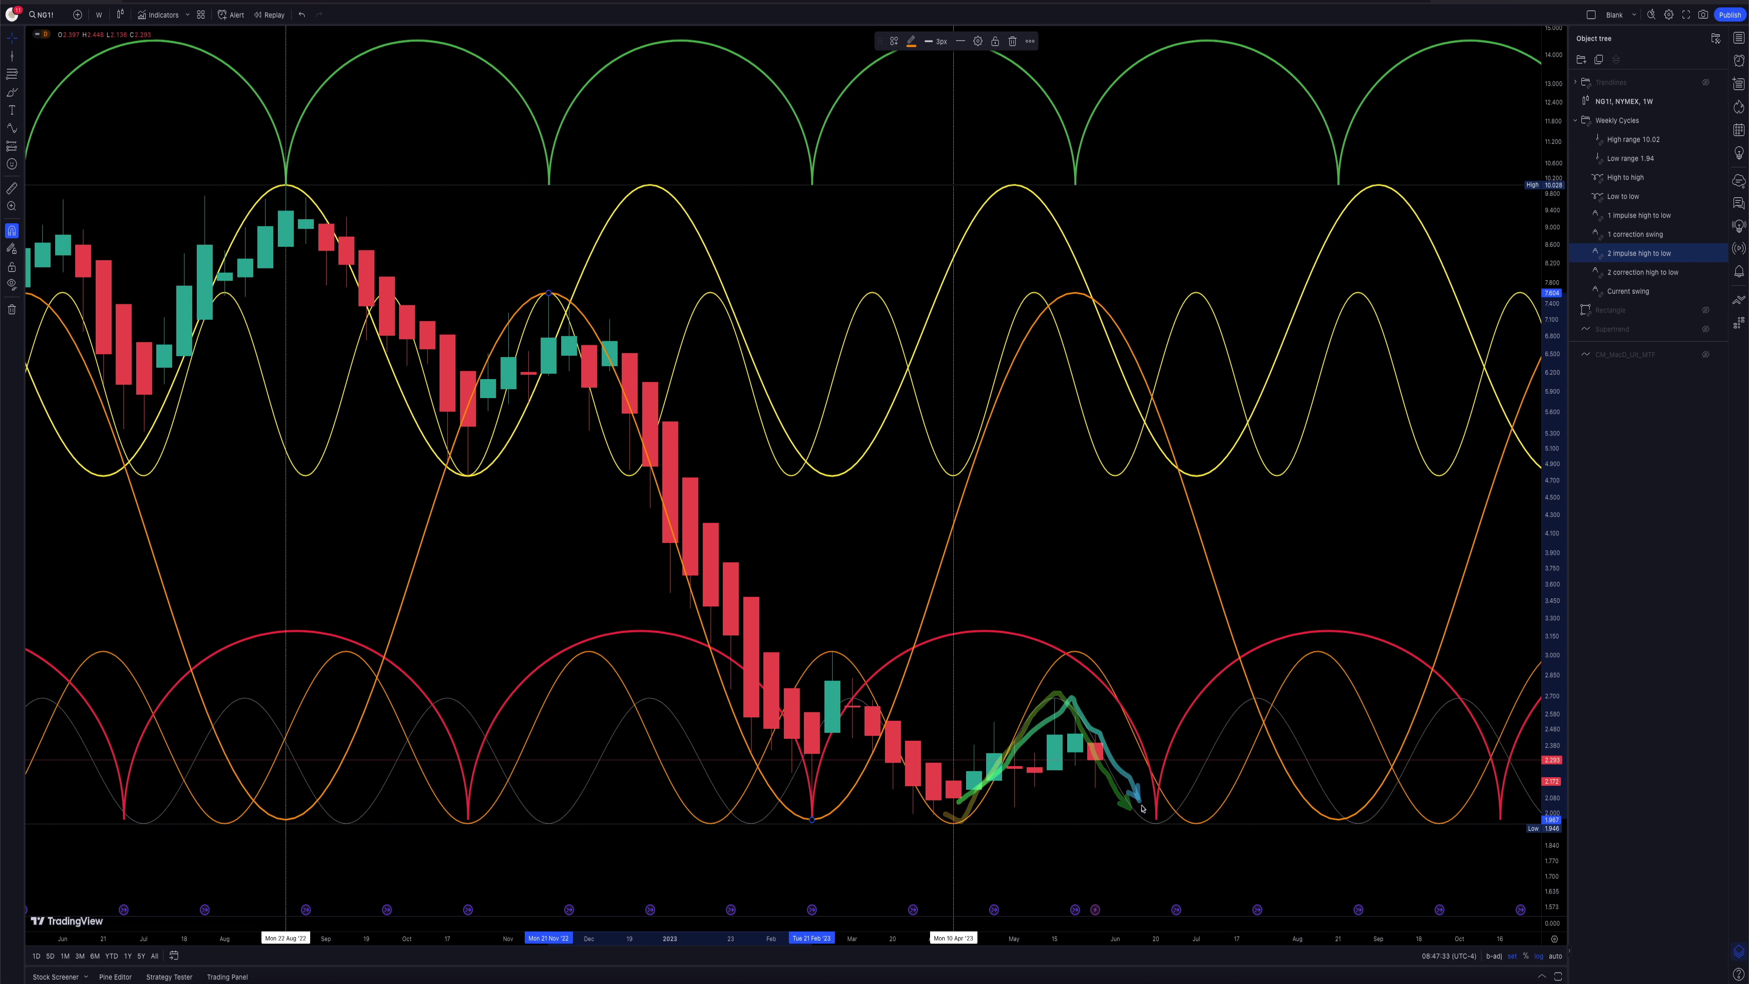